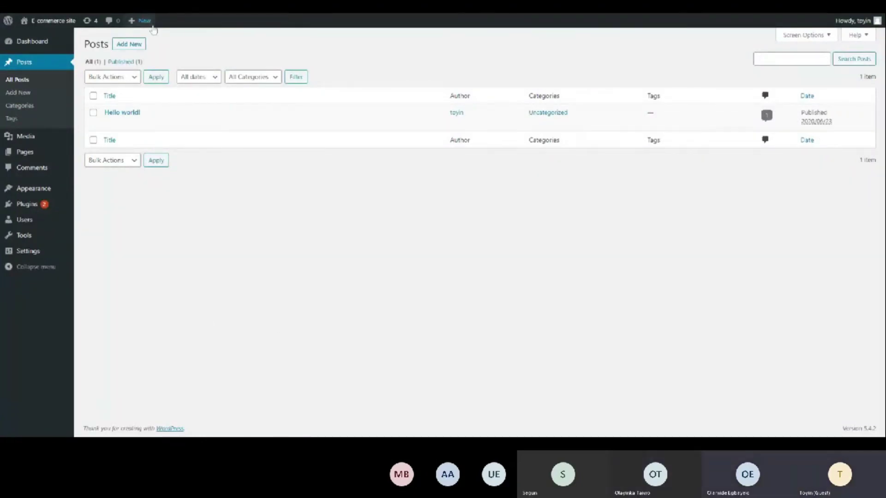
# Open the site dashboard and look over its welcome links, site health, activity, quick draft and news sections.
pyautogui.moveTo(140, 21)
pyautogui.click(23, 42)
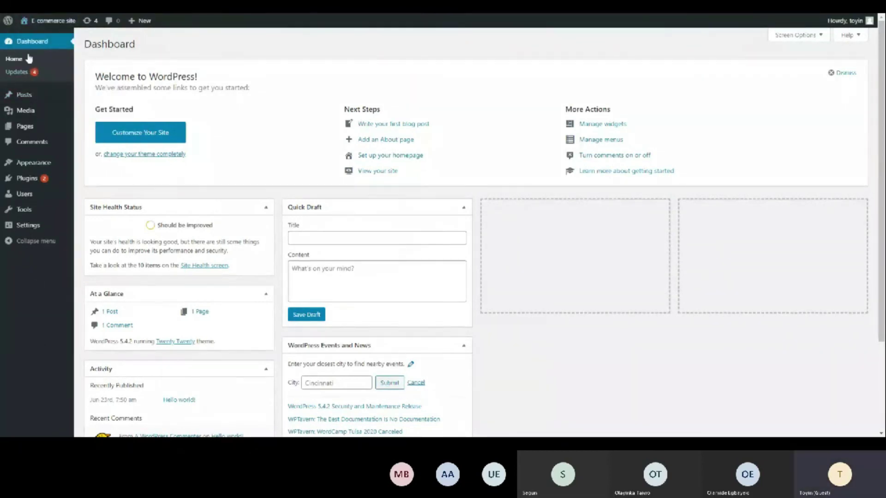
pyautogui.scroll(-2, 181, 112)
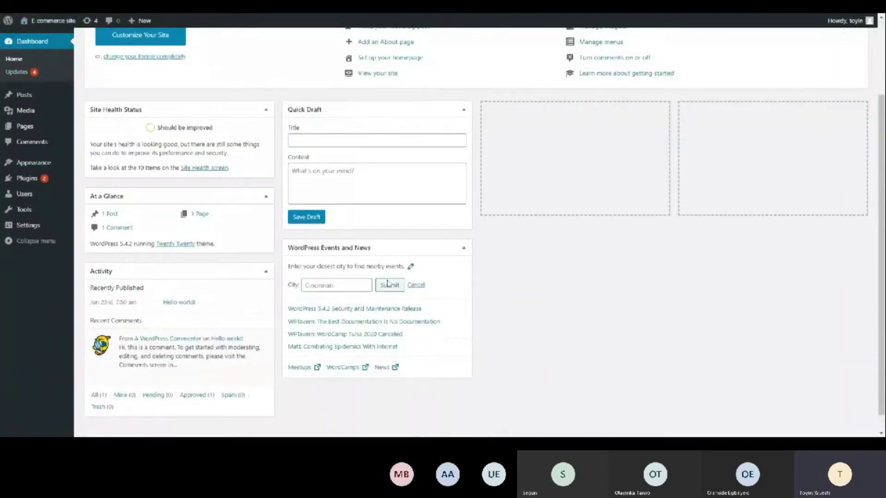
pyautogui.scroll(2, 180, 112)
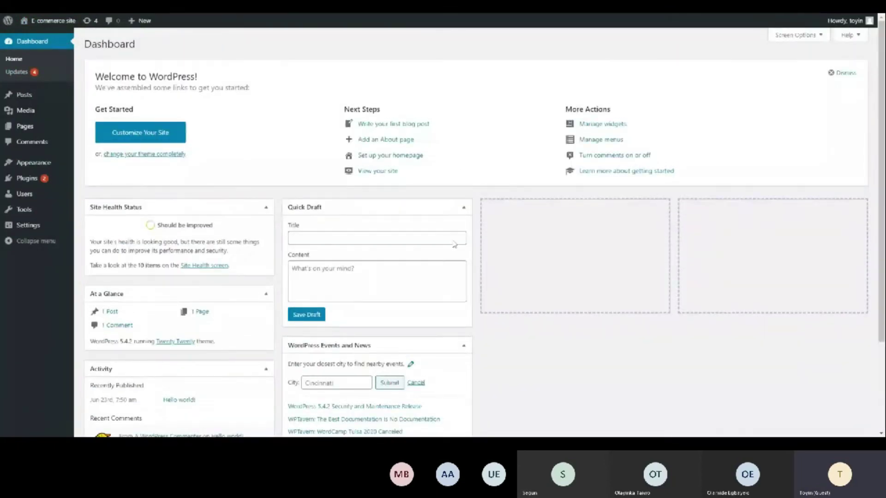
pyautogui.scroll(-3, 293, 228)
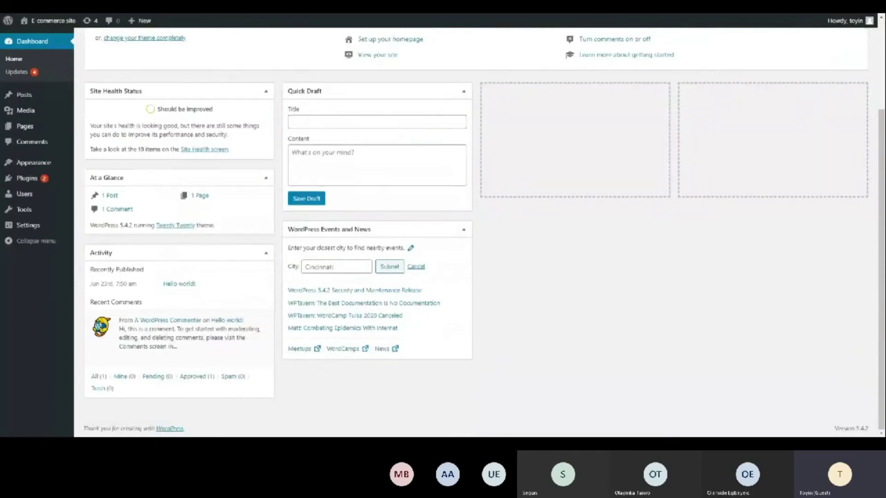
pyautogui.scroll(3, 291, 263)
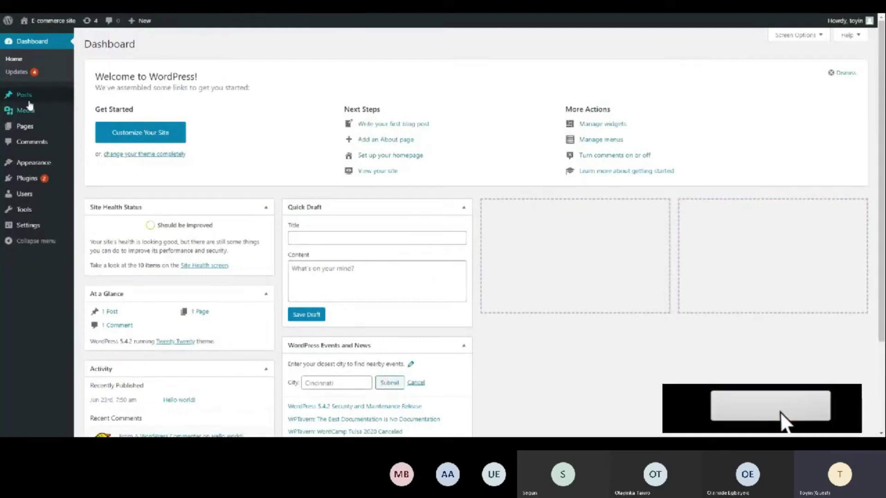
# Start a new post from the posts list, dismiss the block editor welcome guide and title the post "Demo Post".
pyautogui.moveTo(29, 99)
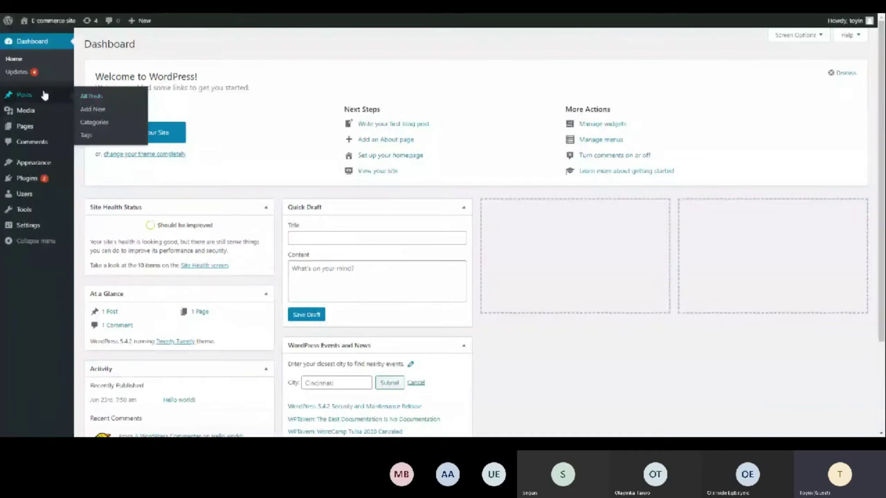
pyautogui.click(91, 97)
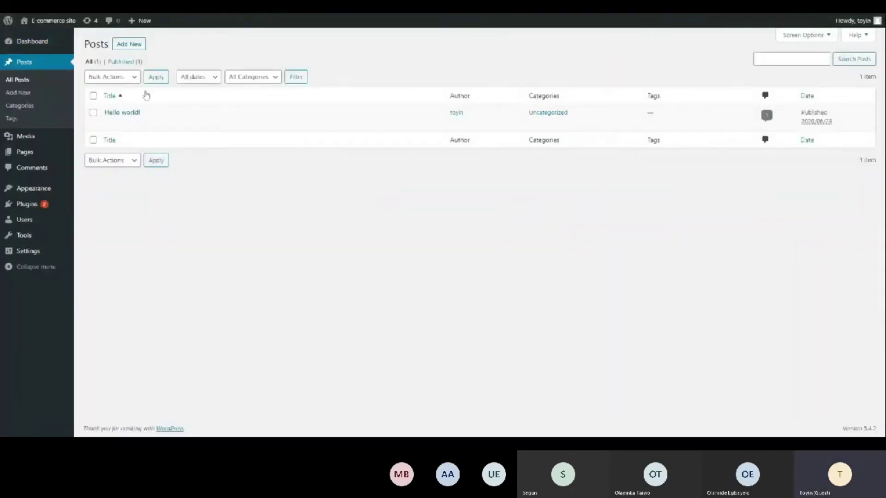
pyautogui.click(131, 45)
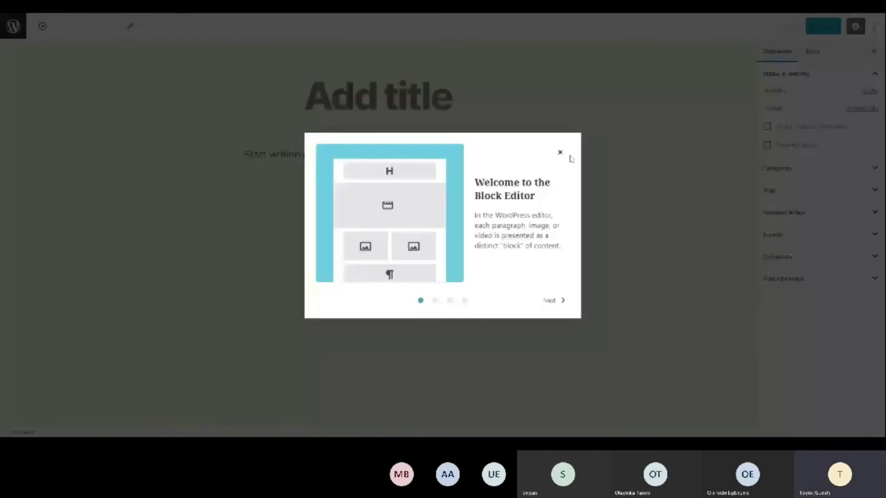
pyautogui.click(560, 152)
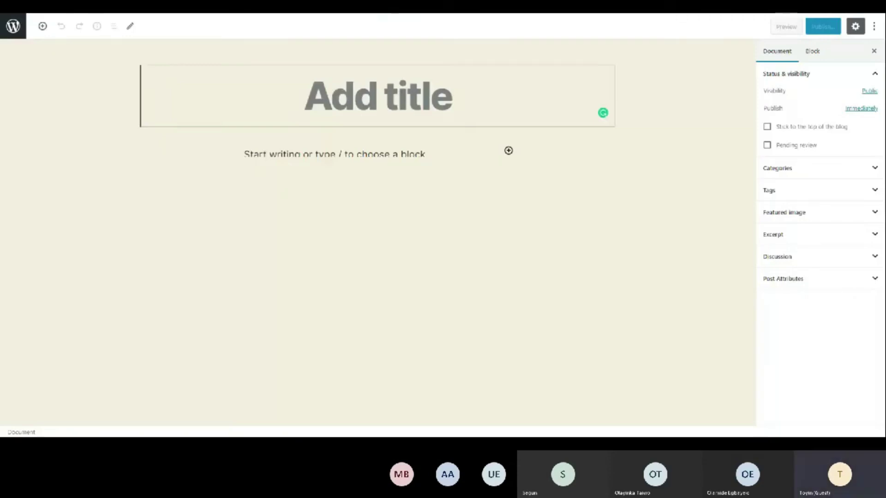
pyautogui.write('S')
pyautogui.press('BackSpace')
pyautogui.write('Demo Post')
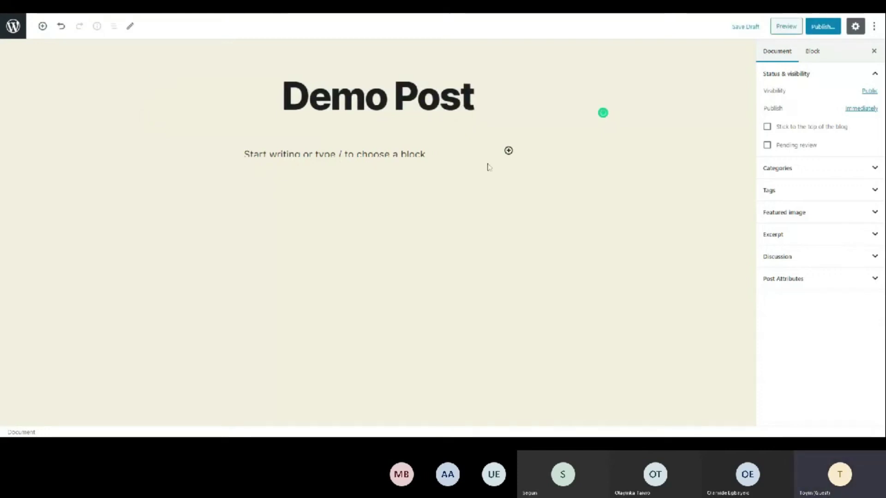
# Add a Paragraph block reading "This is a demo post" and return to the posts list without saving.
pyautogui.click(508, 151)
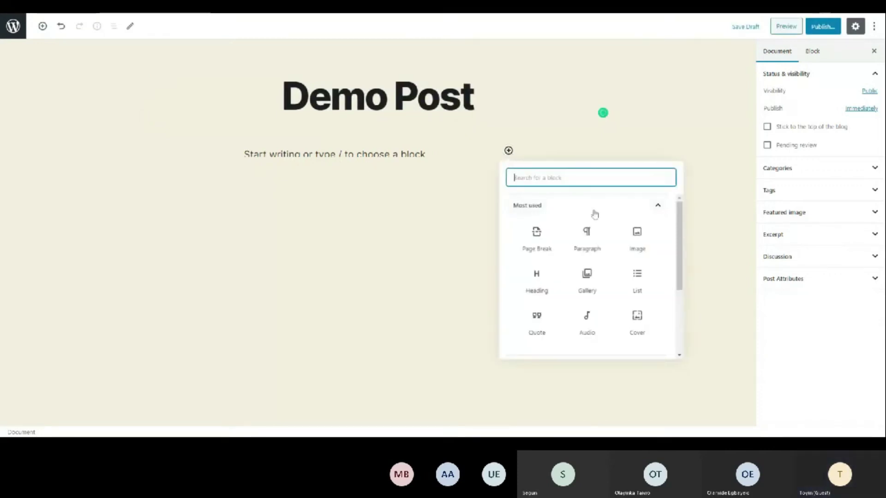
pyautogui.click(590, 242)
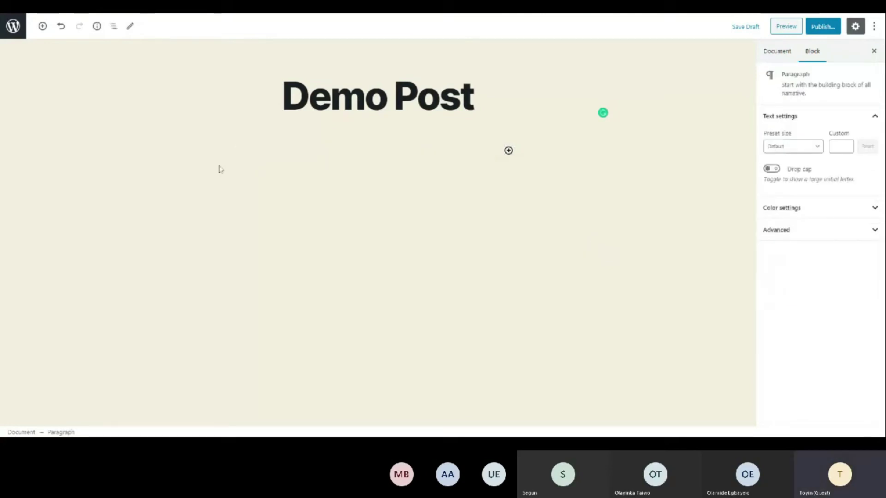
pyautogui.write('This is a demo po')
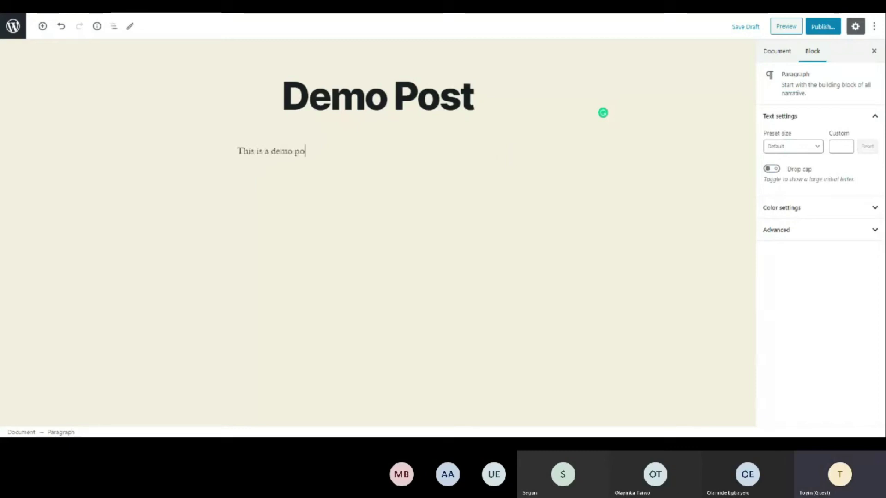
pyautogui.write('st')
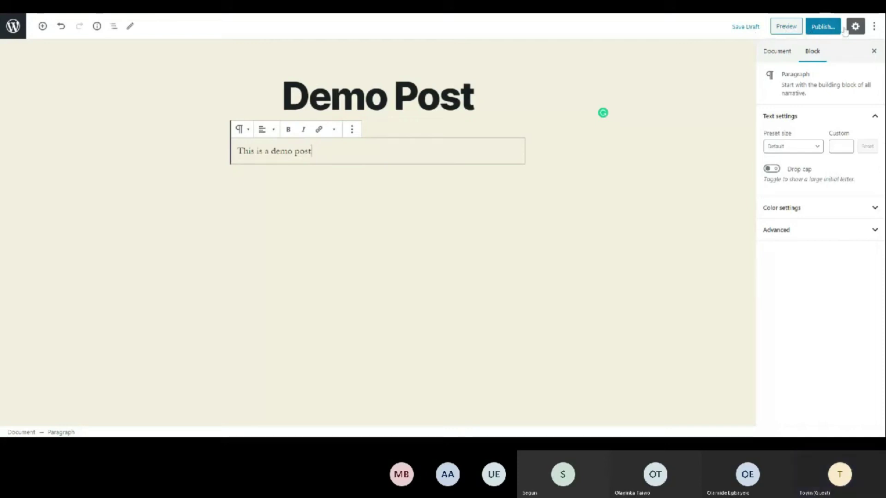
pyautogui.click(4, 19)
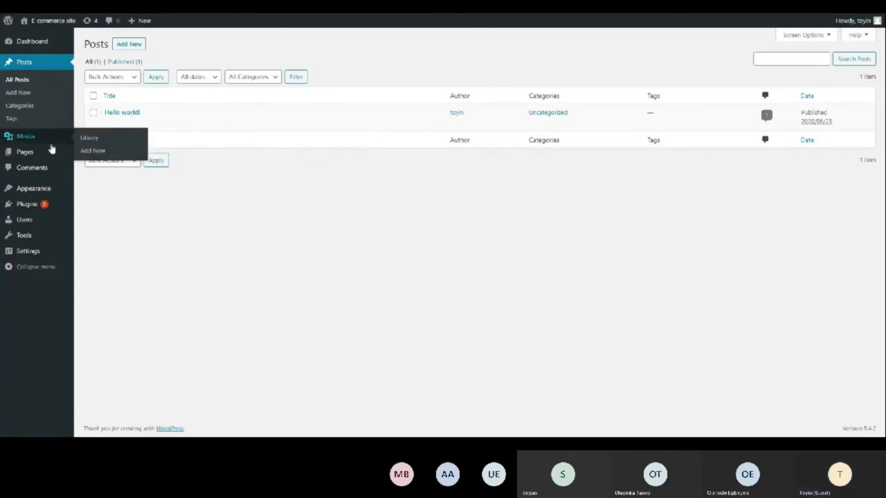
# Open the post categories page and look over the new-category form and the existing category.
pyautogui.click(18, 109)
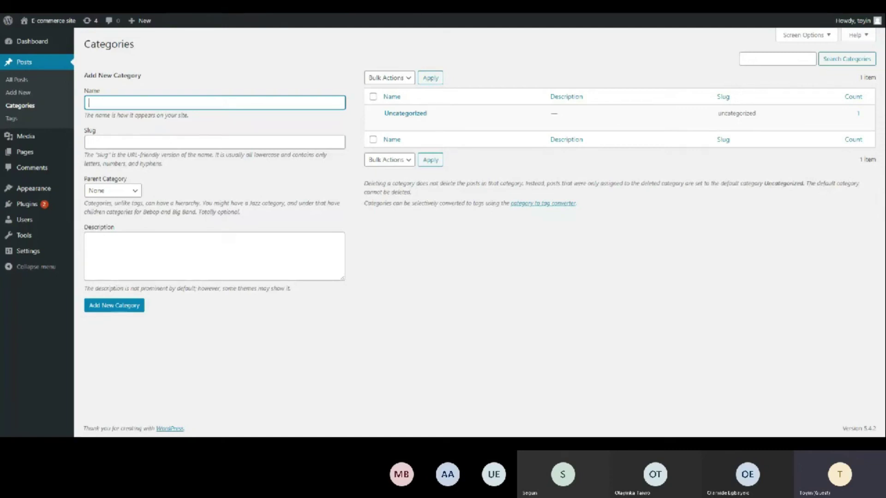
pyautogui.moveTo(425, 124)
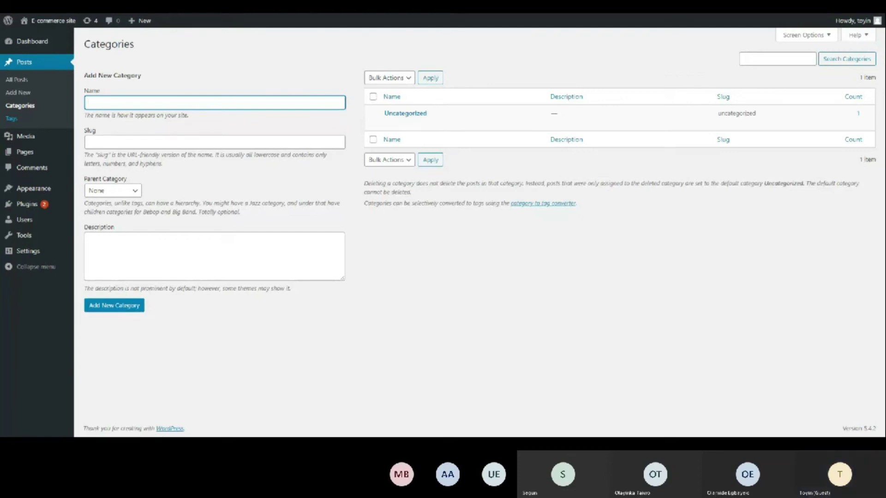
# View the media library and the site's comments list.
pyautogui.click(31, 140)
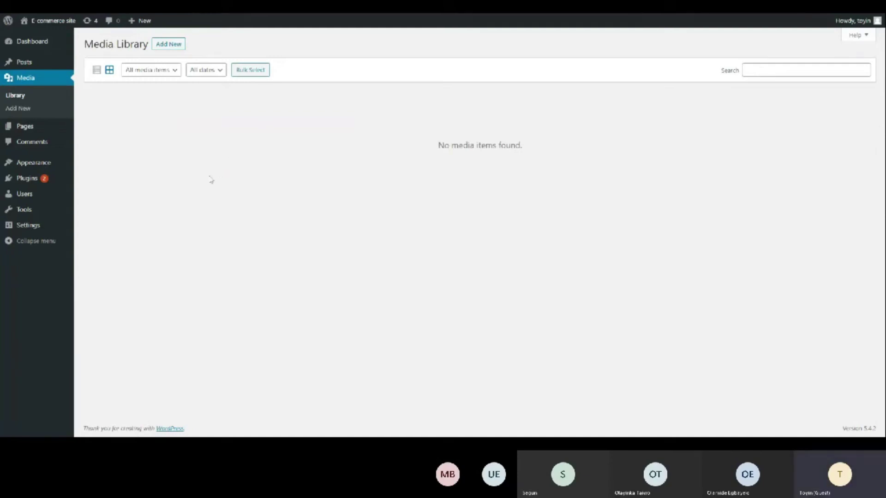
pyautogui.click(42, 149)
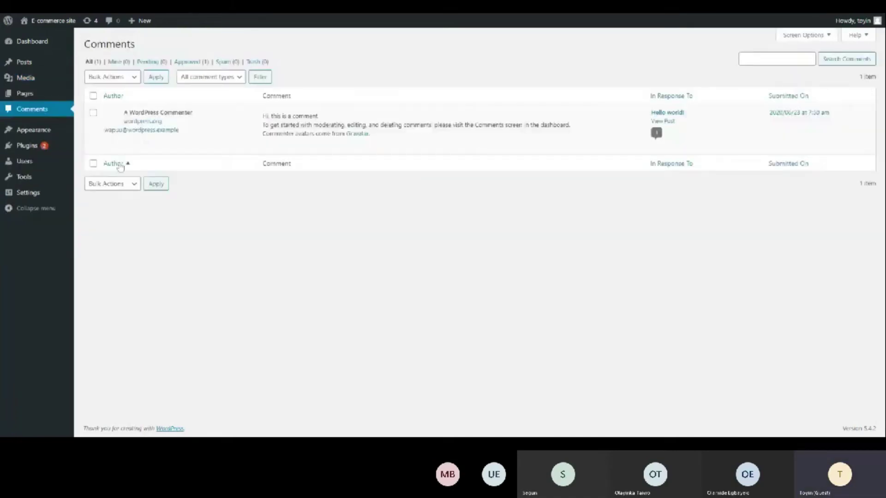
pyautogui.moveTo(139, 145)
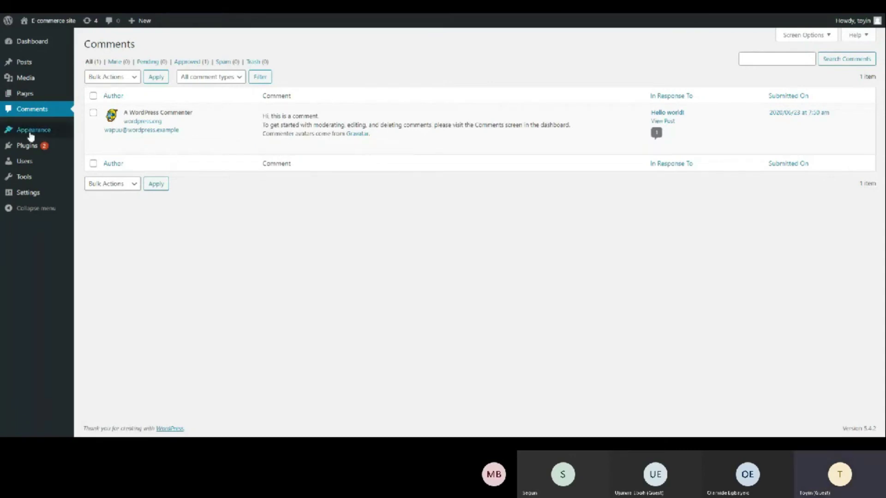
# Open the installed themes and check the options offered on Twenty Twenty, Twenty Nineteen and Twenty Seventeen.
pyautogui.moveTo(31, 136)
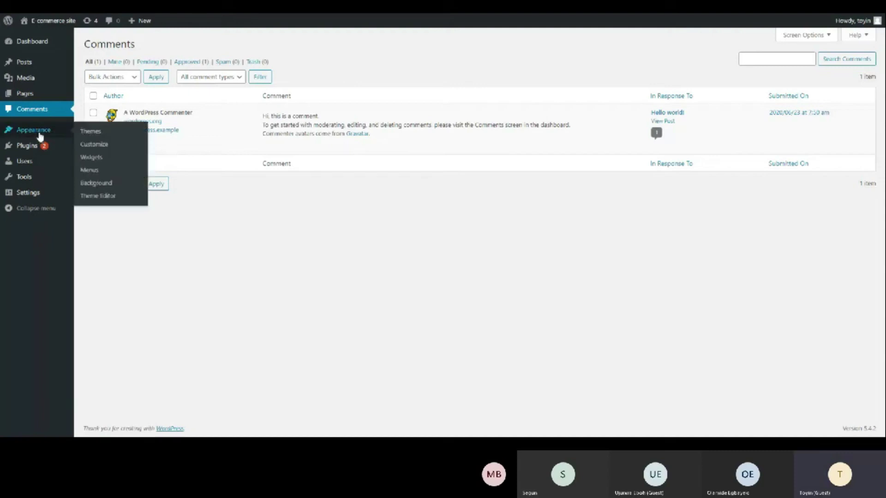
pyautogui.click(84, 133)
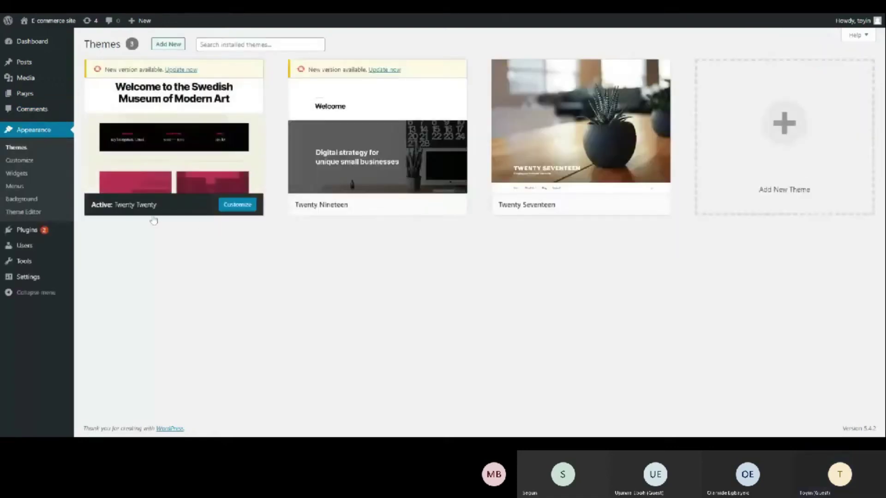
pyautogui.moveTo(167, 212)
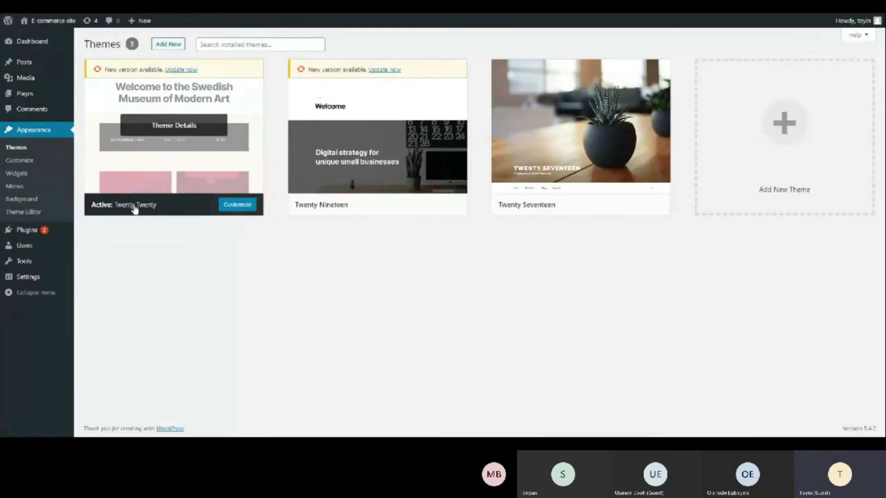
pyautogui.moveTo(340, 203)
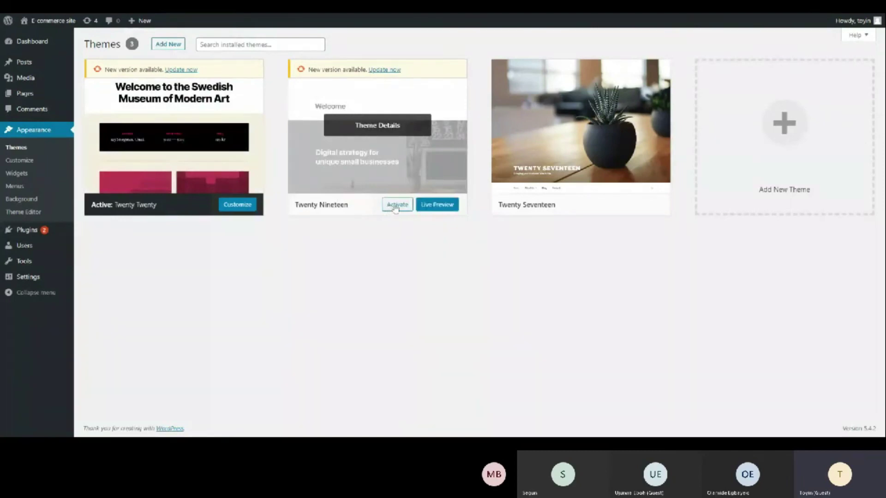
pyautogui.moveTo(535, 192)
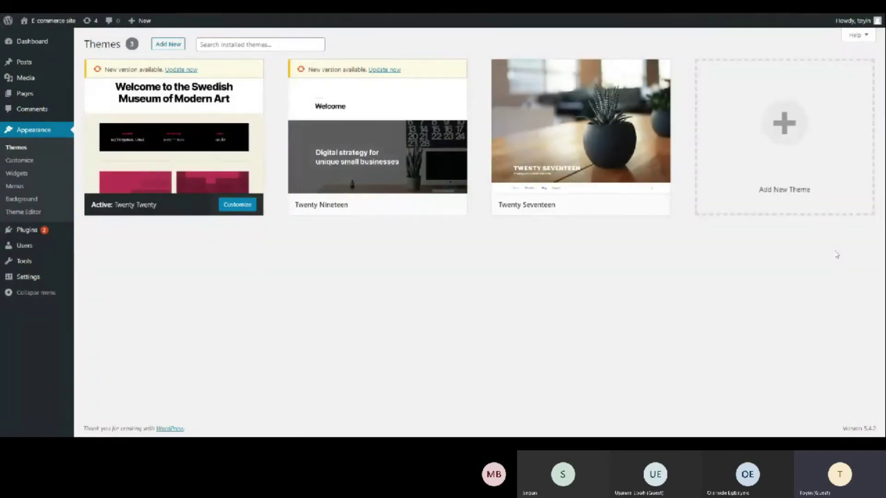
# Open the page for adding a new theme and browse the featured themes.
pyautogui.click(823, 212)
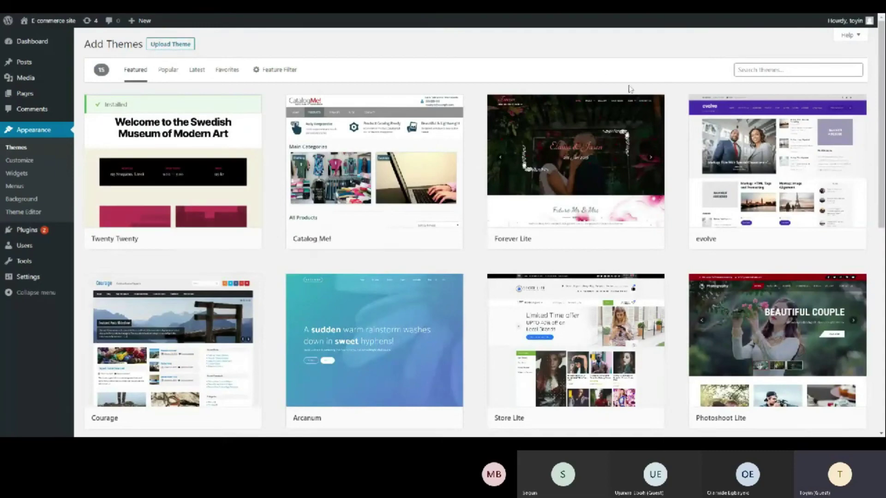
pyautogui.scroll(-4, 395, 180)
pyautogui.scroll(-5, 398, 179)
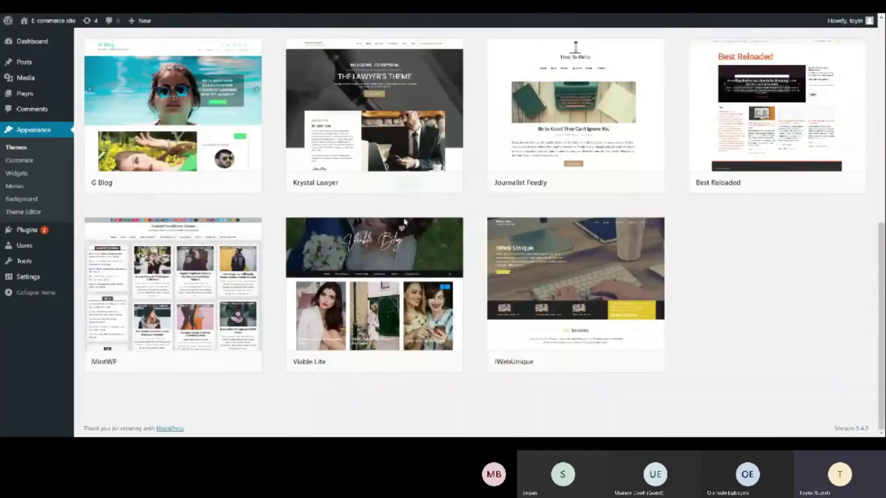
pyautogui.scroll(6, 328, 250)
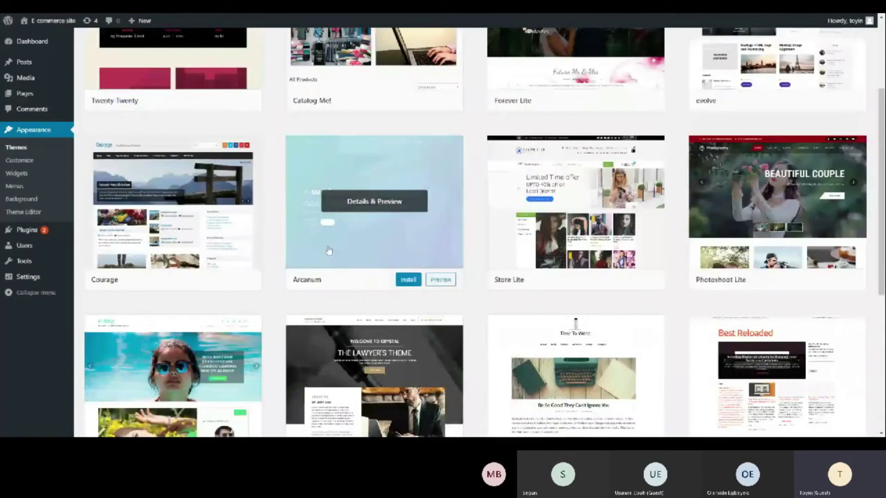
pyautogui.scroll(3, 329, 251)
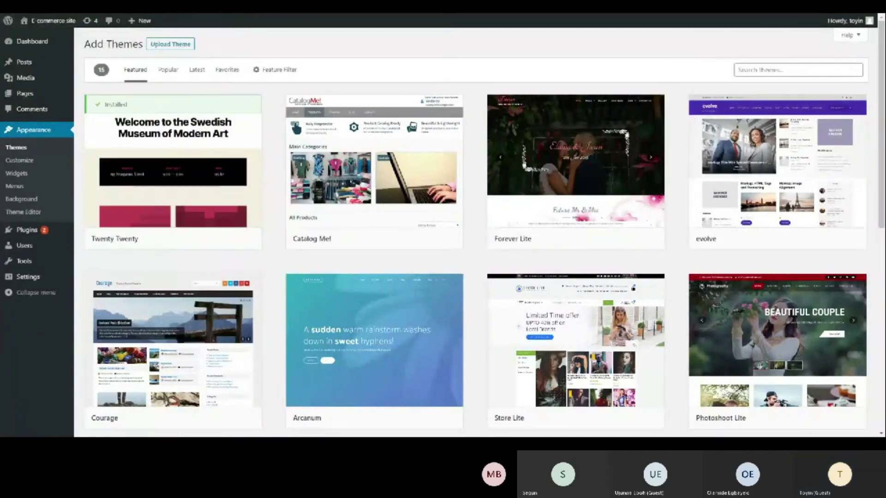
pyautogui.moveTo(362, 134)
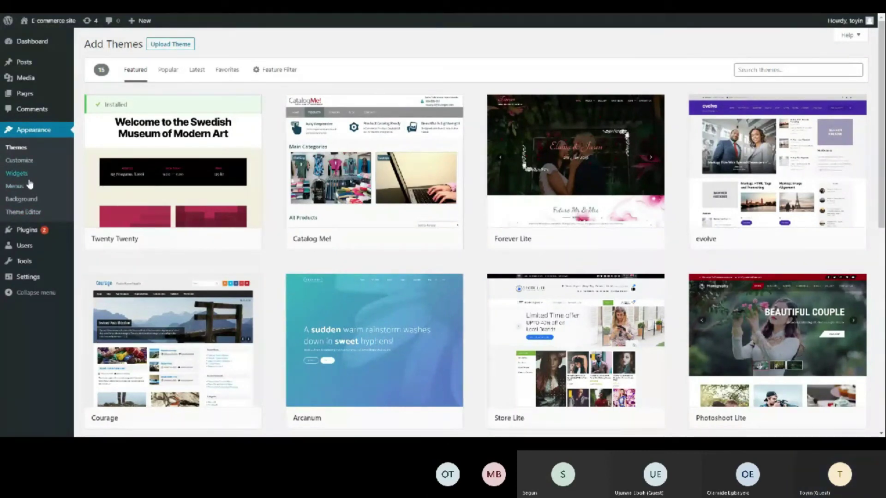
# Open the installed plugins list and look through the plugins and their activate, delete and update options.
pyautogui.click(36, 232)
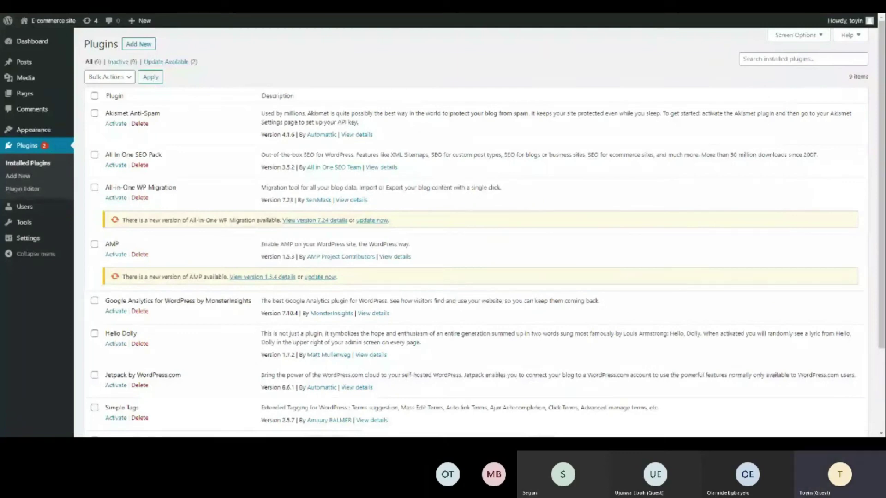
pyautogui.scroll(-3, 166, 175)
pyautogui.scroll(3, 192, 186)
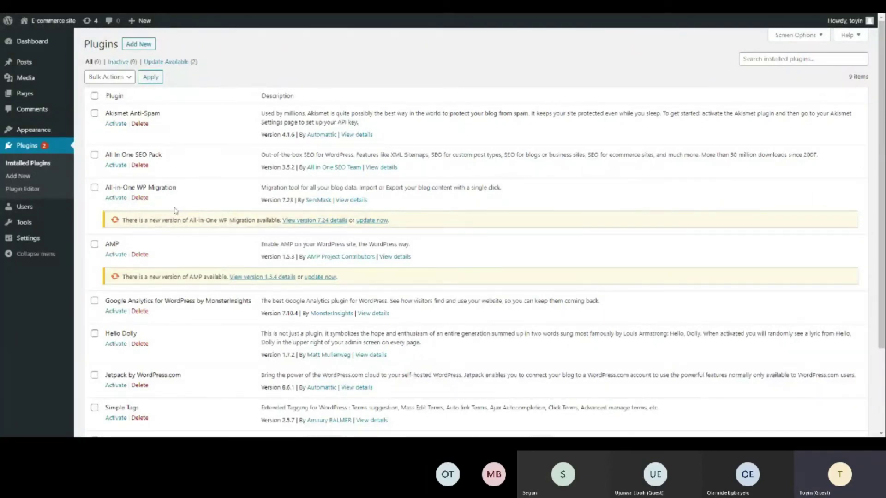
pyautogui.scroll(-2, 174, 210)
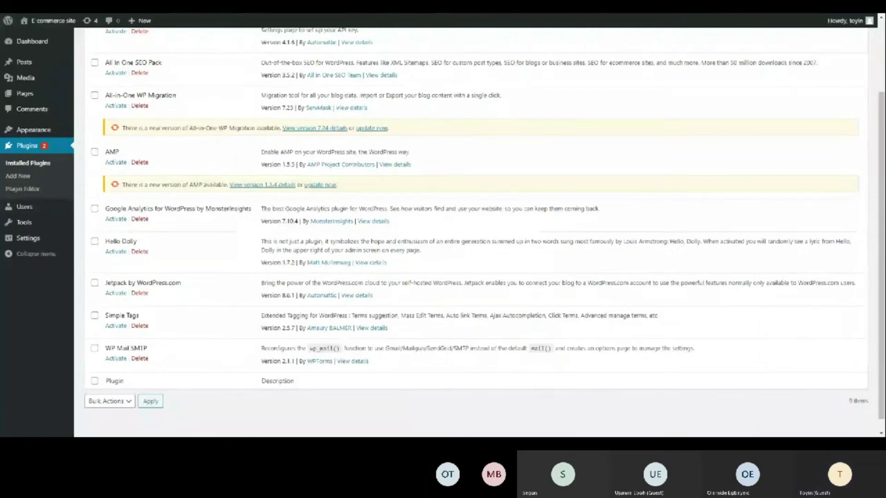
pyautogui.scroll(2, 475, 230)
pyautogui.scroll(-1, 475, 230)
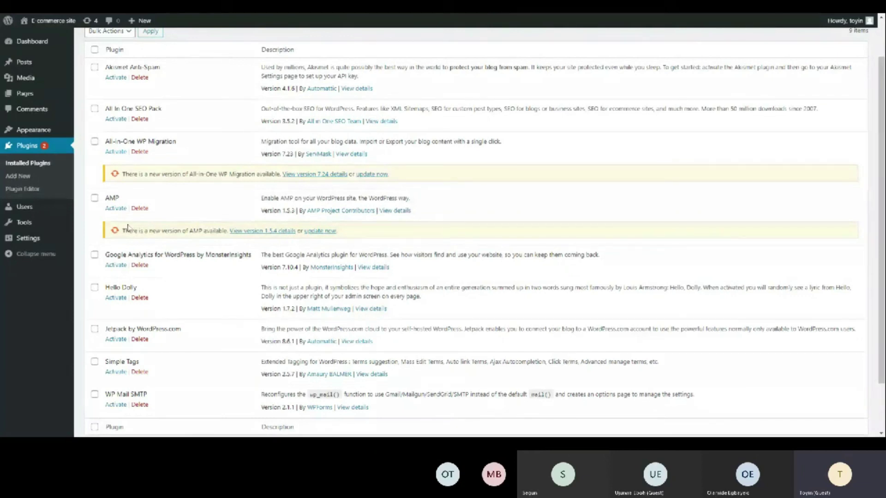
pyautogui.scroll(-1, 131, 220)
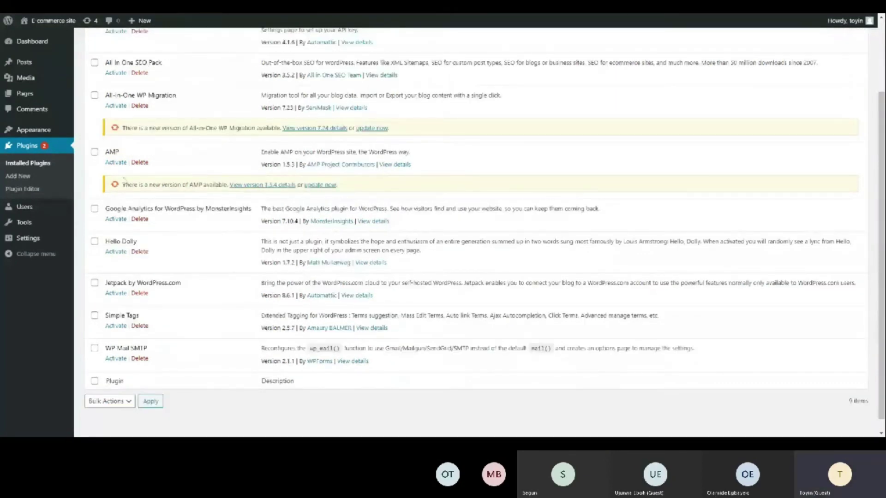
# Look through the rest of the installed plugins list and view the list of all users.
pyautogui.scroll(-1, 129, 180)
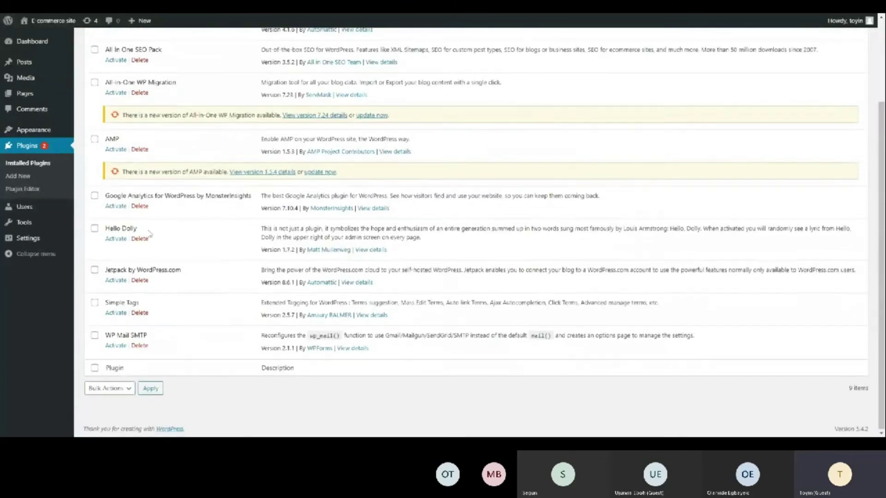
pyautogui.scroll(1, 155, 212)
pyautogui.scroll(-1, 149, 231)
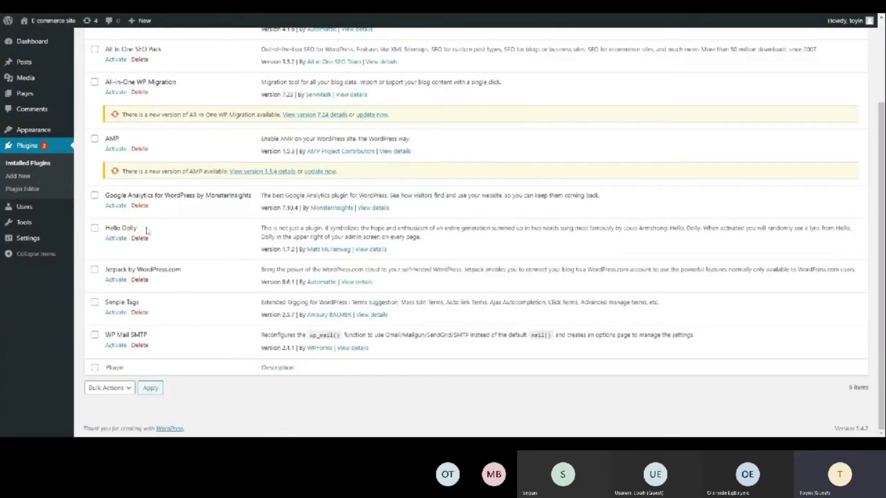
pyautogui.scroll(3, 147, 190)
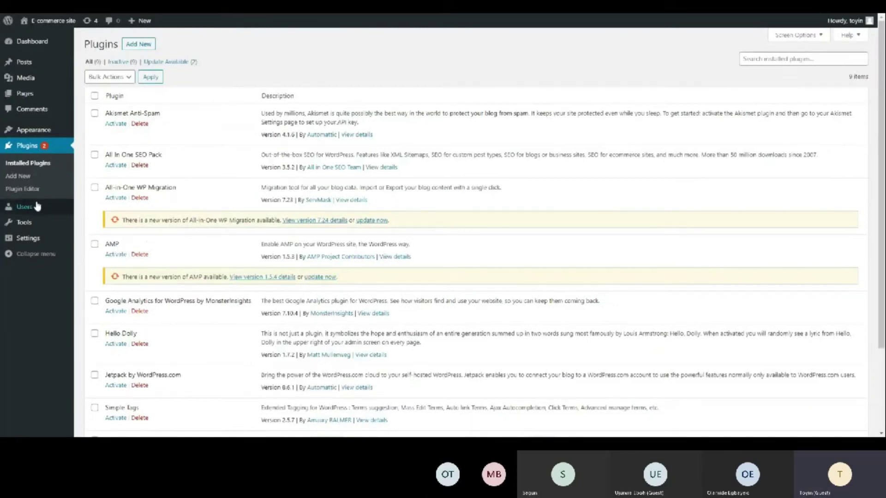
pyautogui.moveTo(37, 206)
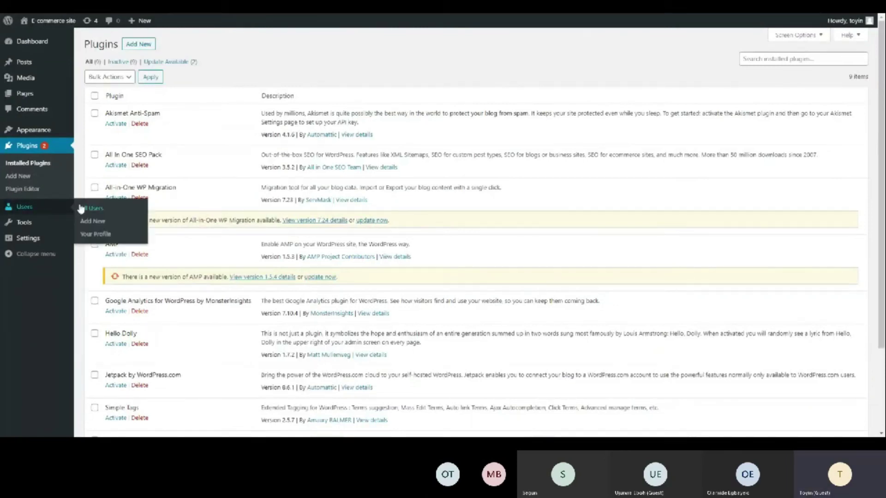
pyautogui.click(48, 209)
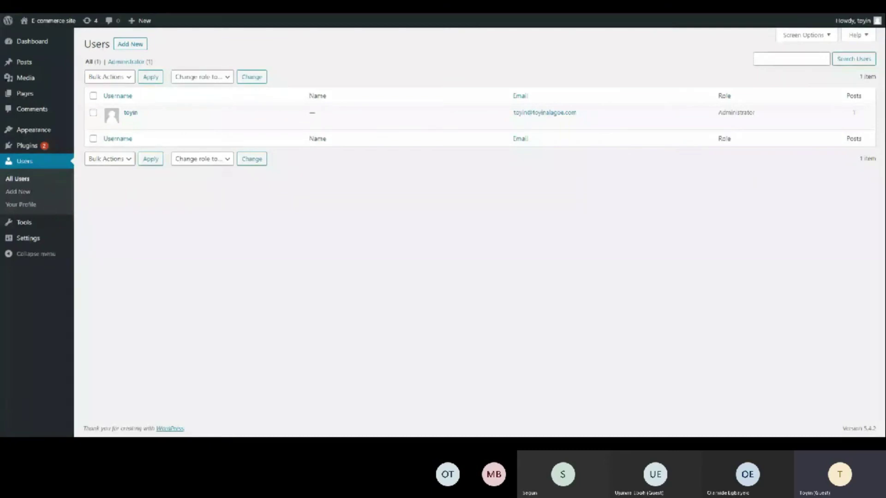
pyautogui.moveTo(156, 116)
# Change the site title in the general settings to the owner's first name with 's, followed by "Footware Store".
pyautogui.moveTo(29, 235)
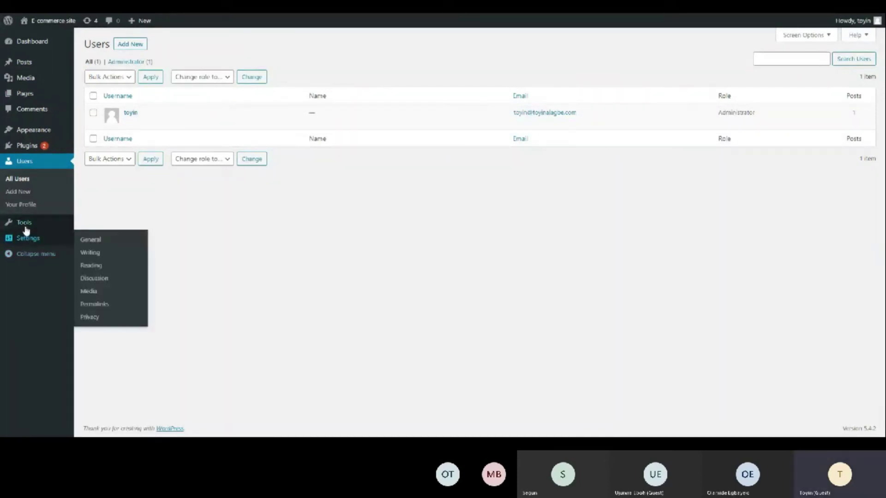
pyautogui.click(27, 237)
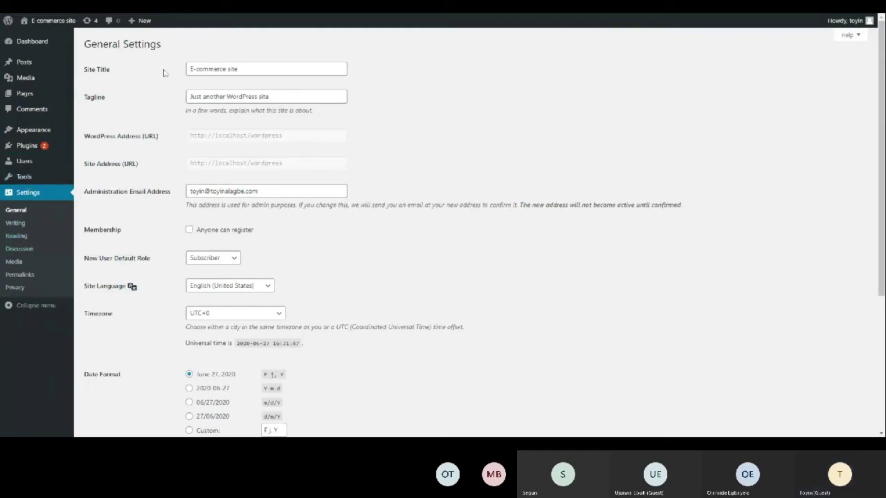
pyautogui.click(189, 69)
pyautogui.moveTo(190, 69); pyautogui.dragTo(237, 69)
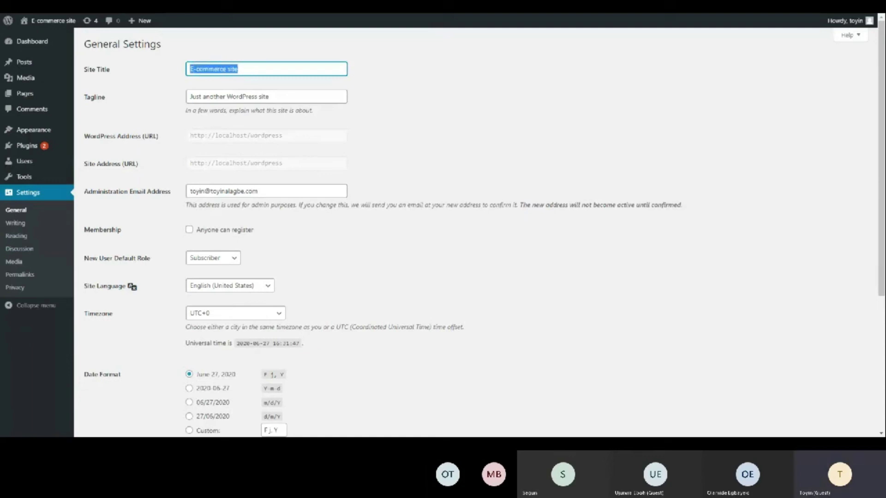
pyautogui.click(238, 69)
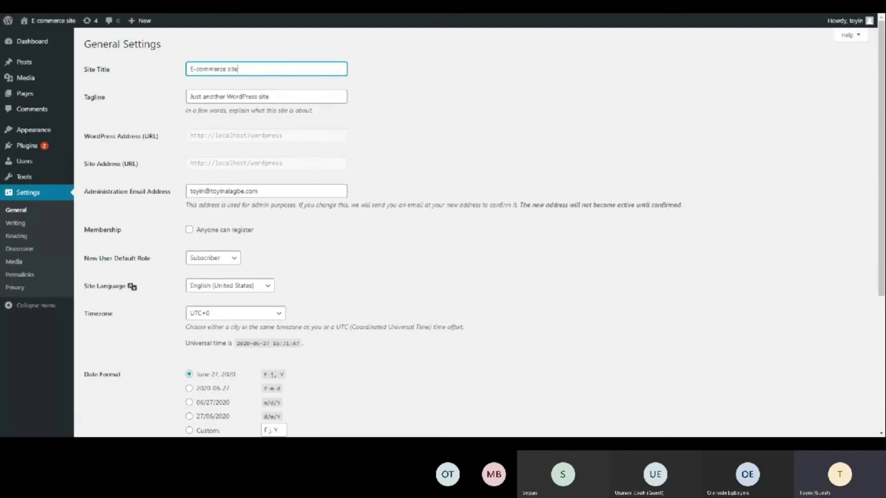
pyautogui.moveTo(237, 68); pyautogui.dragTo(180, 80)
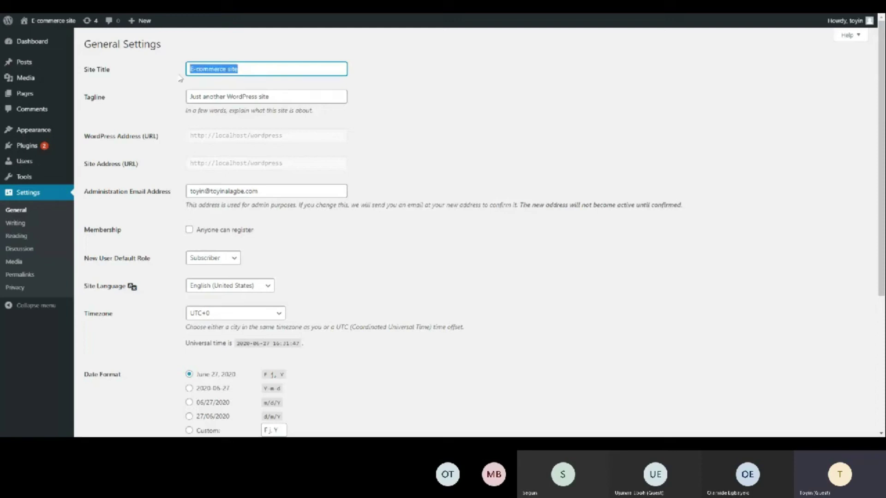
pyautogui.write('Toyin Store')
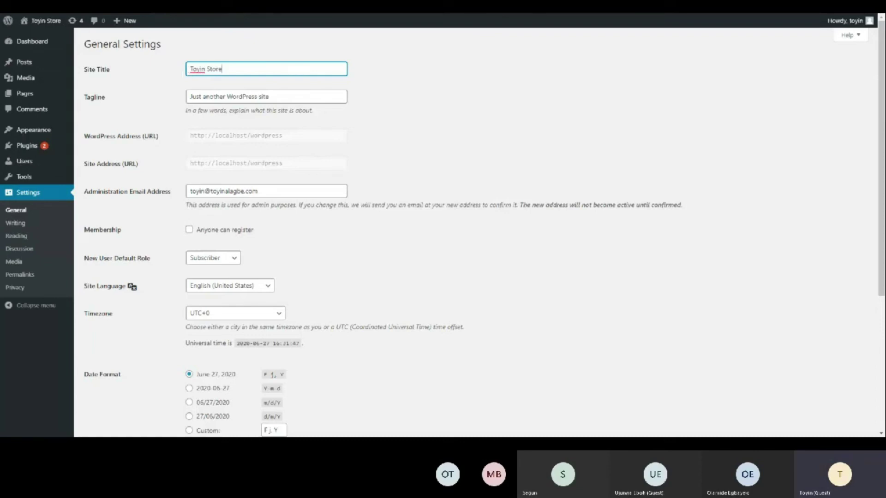
pyautogui.write("'s Foo")
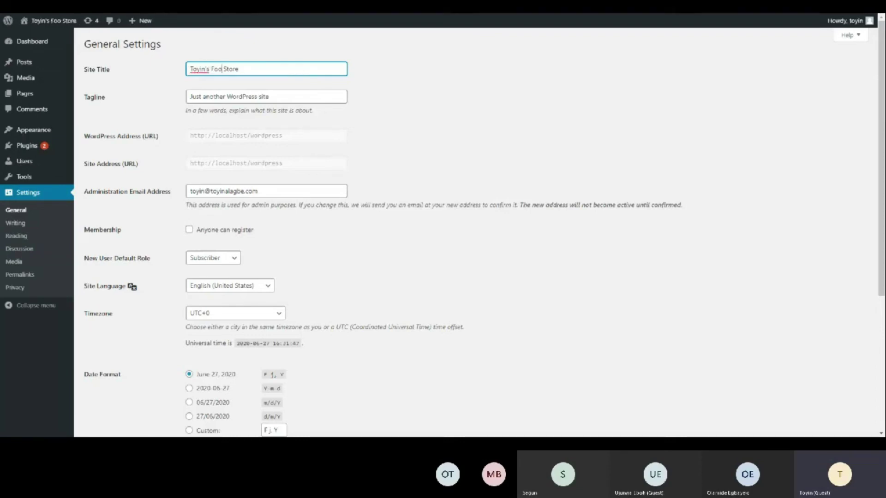
pyautogui.write('tware')
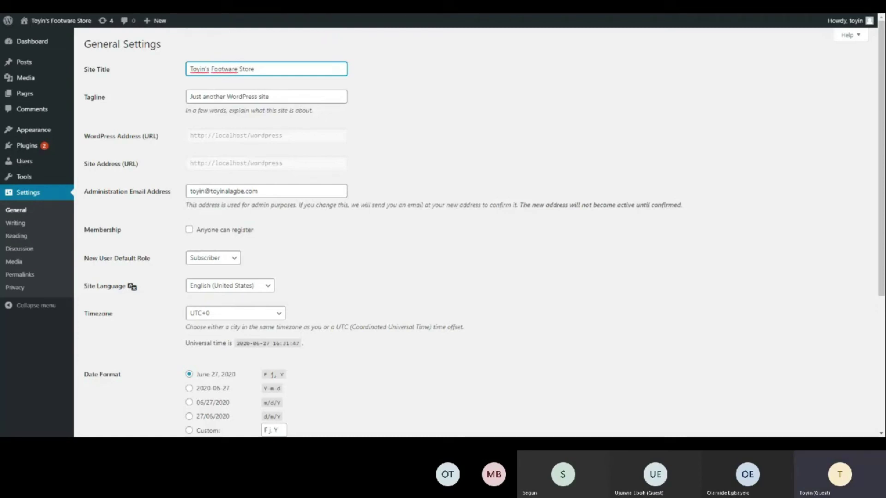
# Replace the site's tagline with "For the best footware".
pyautogui.moveTo(201, 96); pyautogui.dragTo(269, 96)
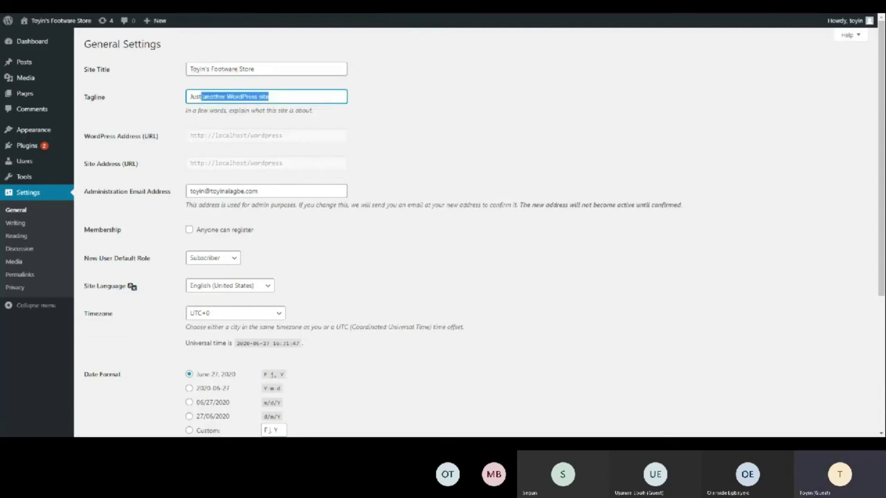
pyautogui.moveTo(202, 96); pyautogui.dragTo(190, 97)
pyautogui.write('For the be')
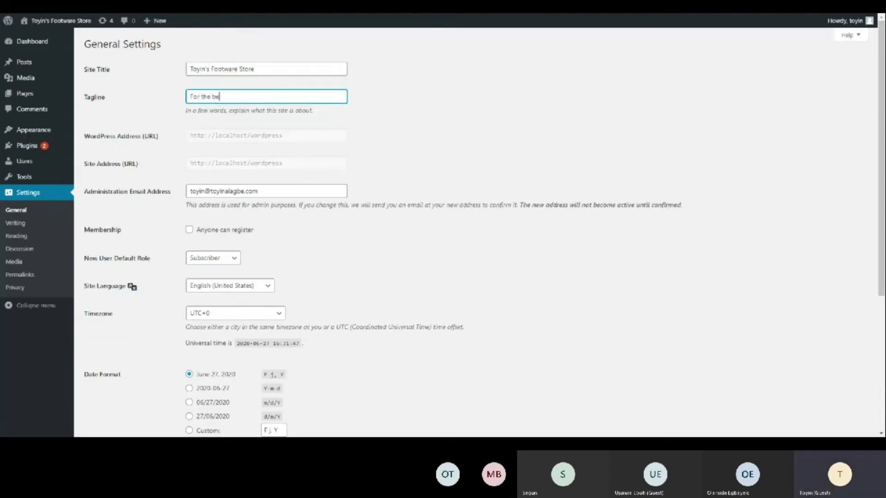
pyautogui.write('st footware')
pyautogui.click(226, 139)
# Review the administration email address, membership and new user default role settings.
pyautogui.scroll(-1, 229, 137)
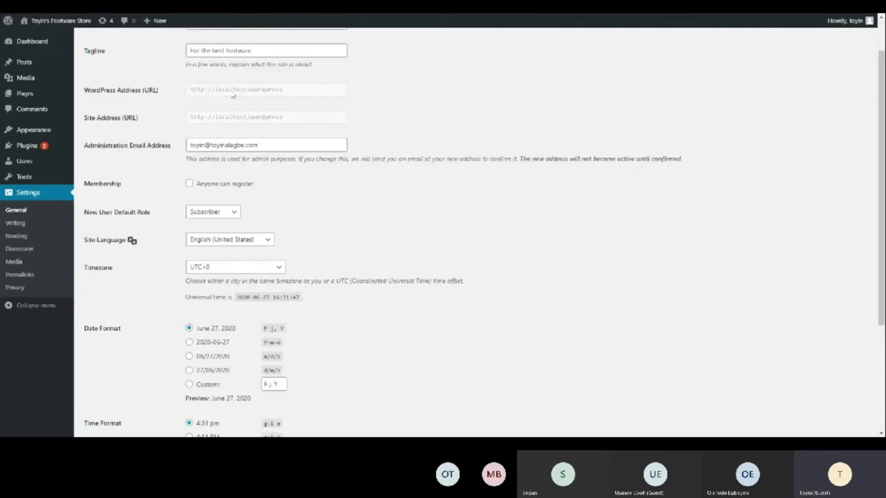
pyautogui.moveTo(259, 145); pyautogui.dragTo(181, 161)
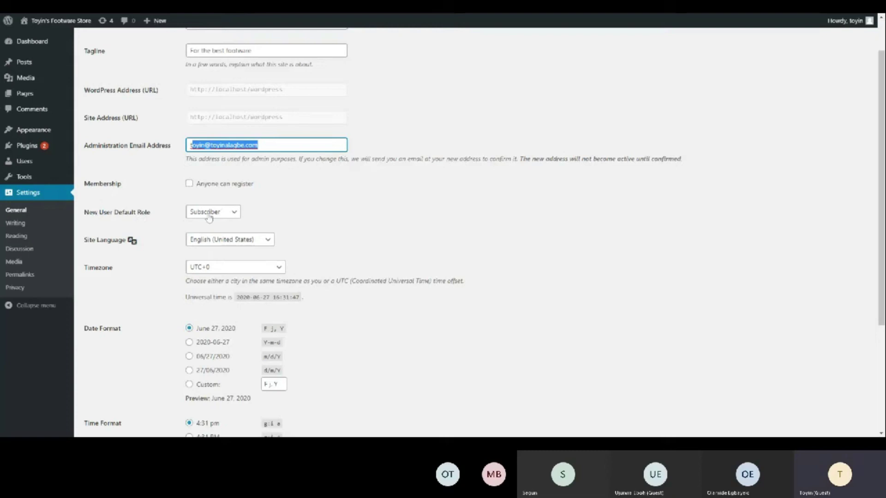
pyautogui.click(322, 202)
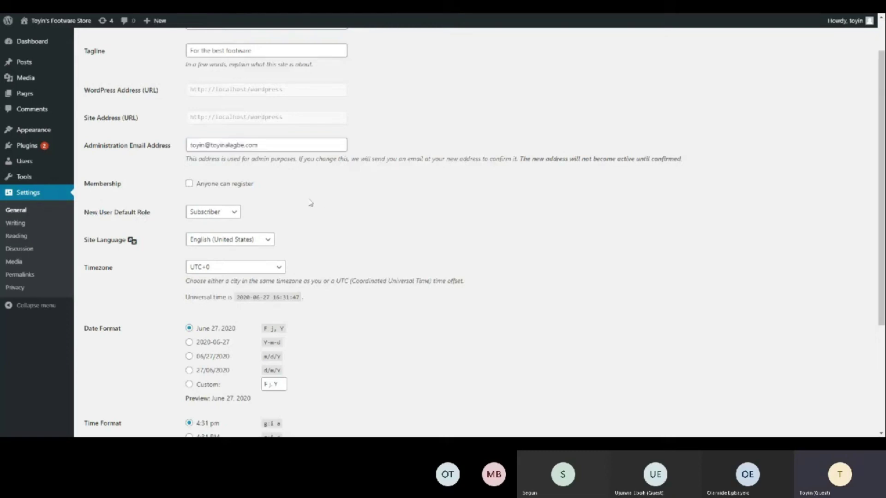
pyautogui.click(212, 212)
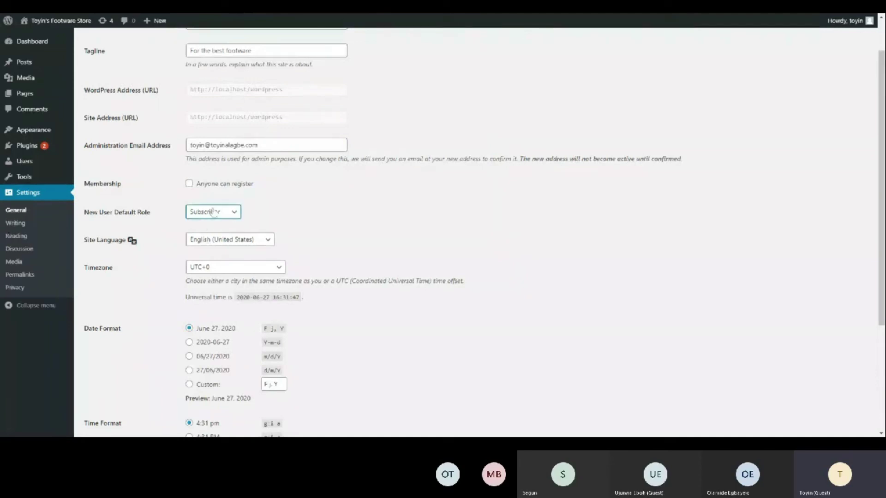
pyautogui.click(278, 203)
pyautogui.scroll(-2, 168, 199)
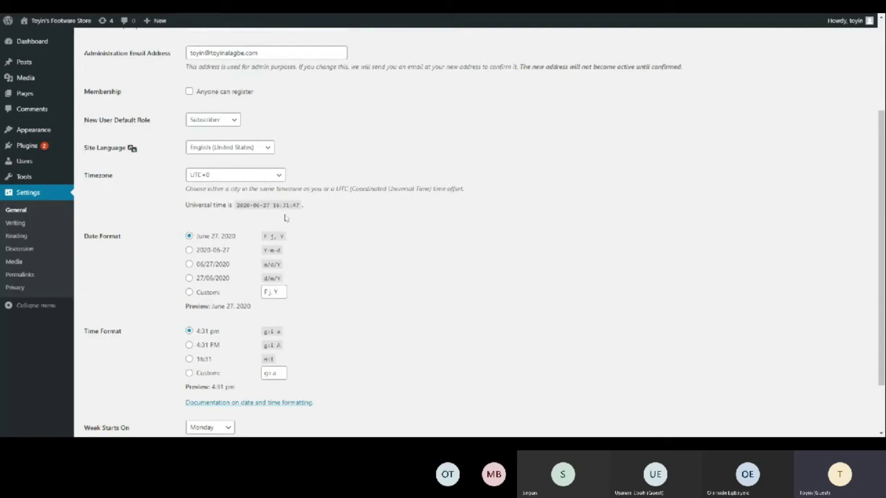
# Set the site's timezone to Lagos and save the general settings.
pyautogui.click(260, 179)
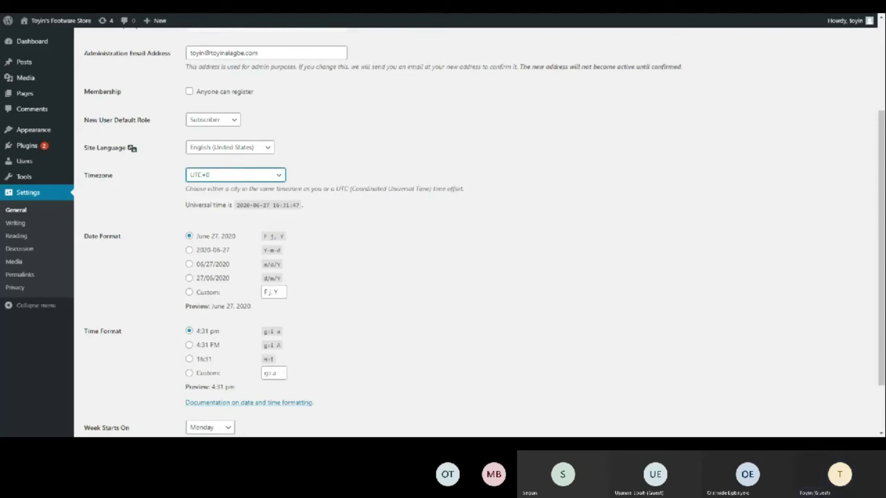
pyautogui.write('lagos')
pyautogui.scroll(-1, 209, 194)
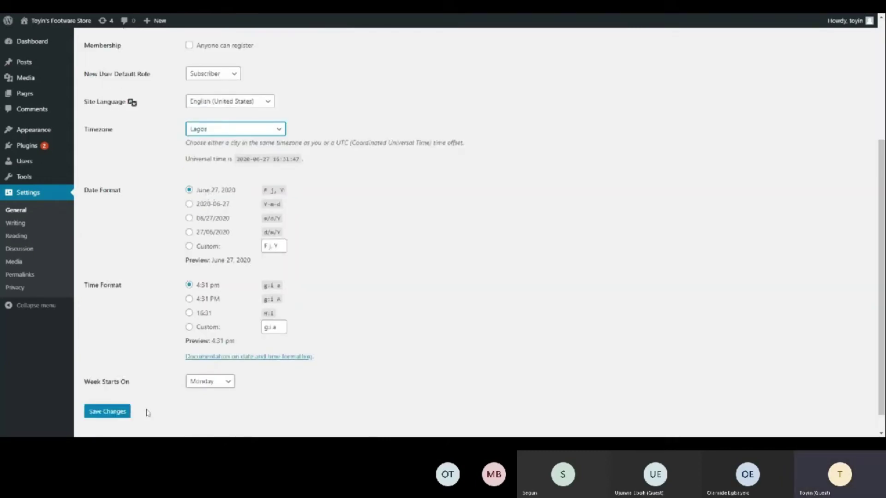
pyautogui.click(114, 411)
# Check the universal time shown under the timezone and look over the date, time and week start settings.
pyautogui.scroll(-3, 243, 240)
pyautogui.scroll(-1, 242, 240)
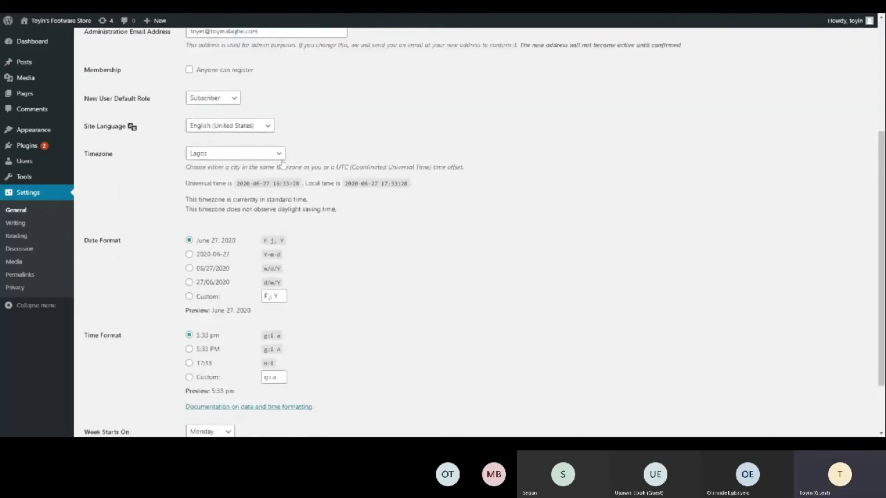
pyautogui.moveTo(185, 184); pyautogui.dragTo(309, 199)
pyautogui.click(308, 199)
pyautogui.moveTo(237, 183); pyautogui.dragTo(299, 183)
pyautogui.scroll(-1, 291, 228)
pyautogui.scroll(-2, 291, 228)
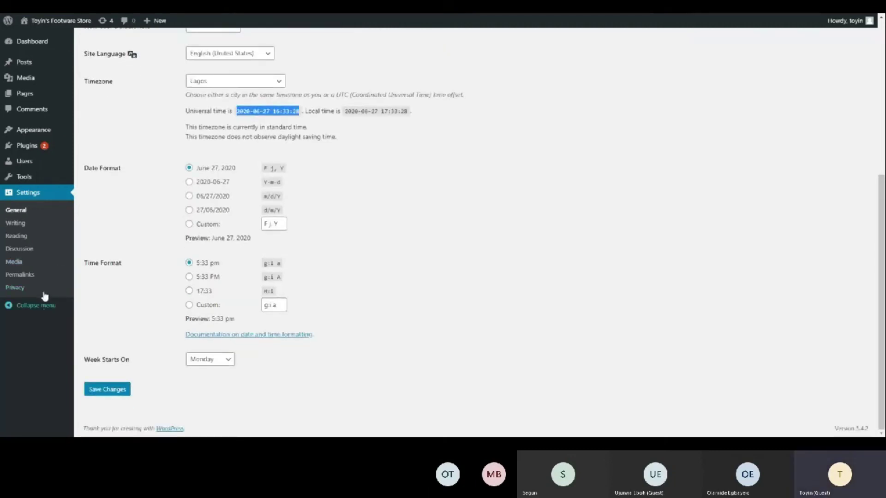
pyautogui.scroll(6, 45, 295)
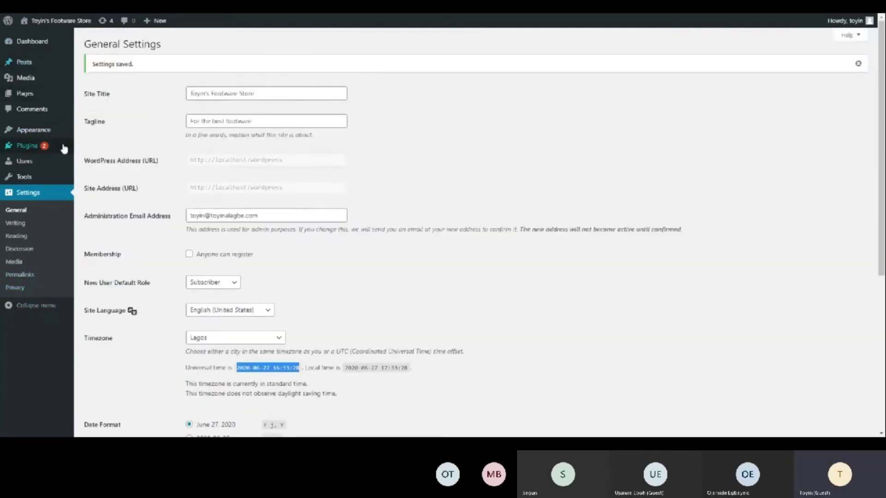
# Open the page for adding a new theme and search the theme directory for "storefront".
pyautogui.moveTo(52, 140)
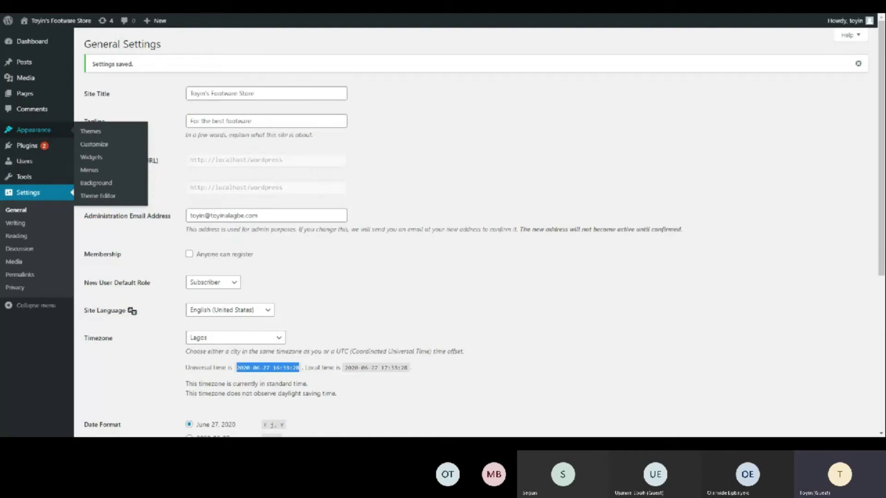
pyautogui.click(91, 131)
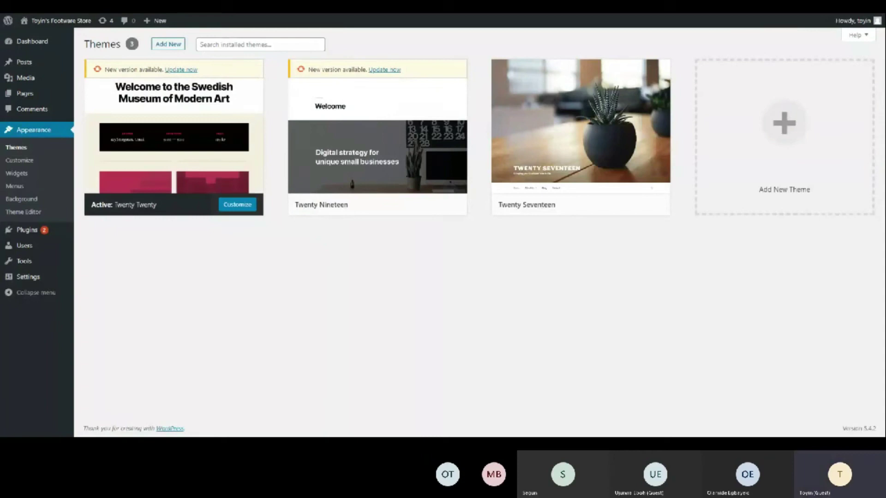
pyautogui.click(174, 45)
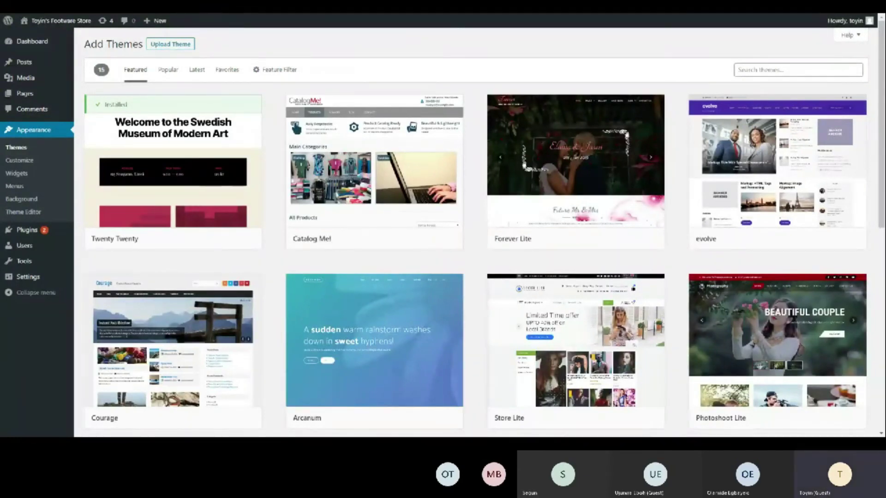
pyautogui.click(738, 69)
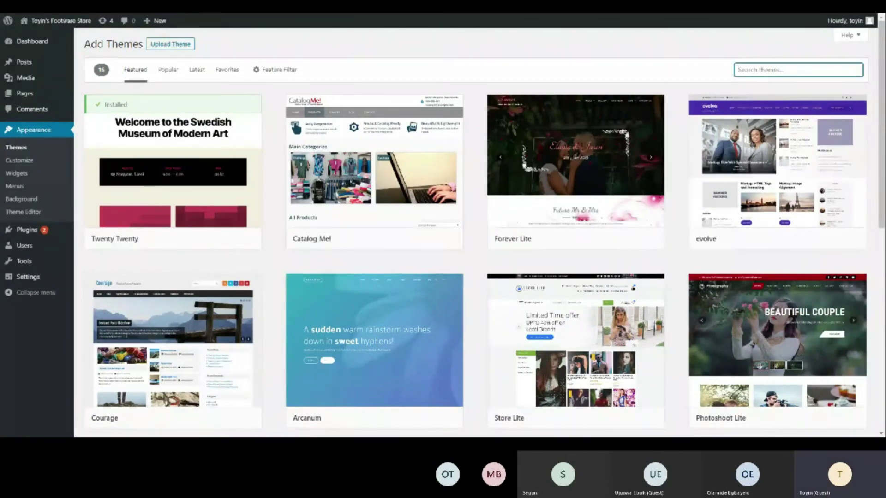
pyautogui.write('store')
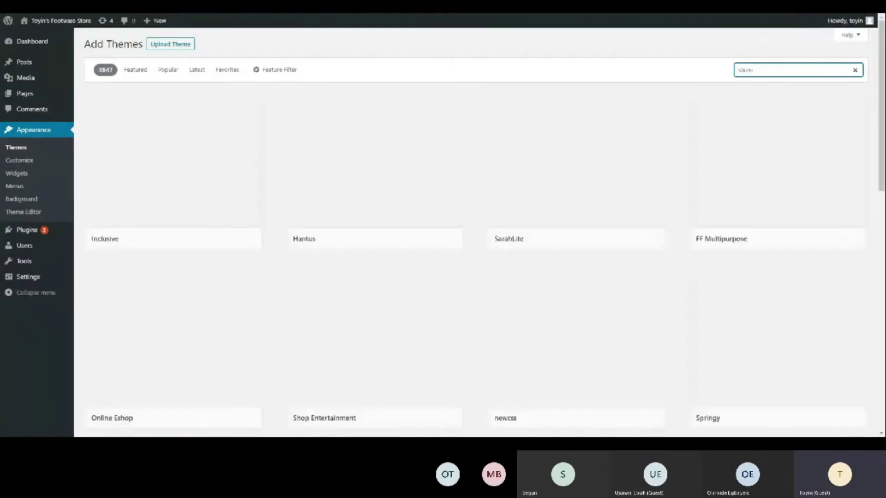
pyautogui.write('front')
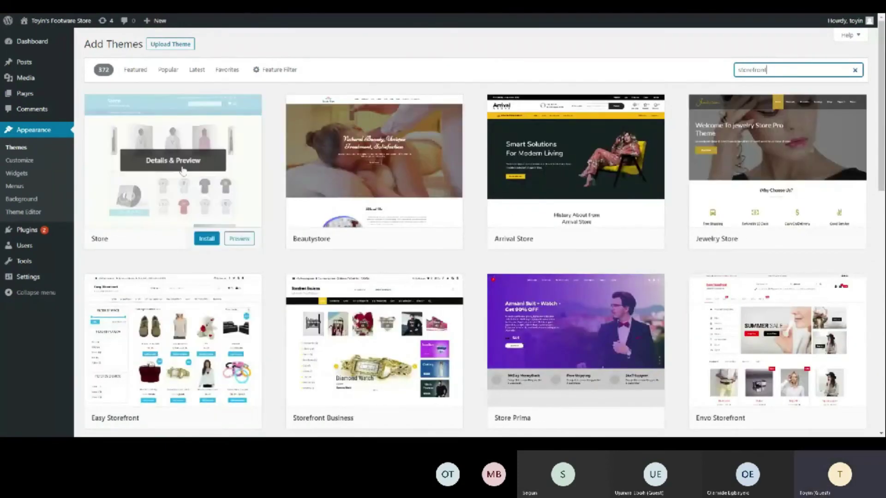
# Preview the Store theme from the search results and install it.
pyautogui.click(179, 169)
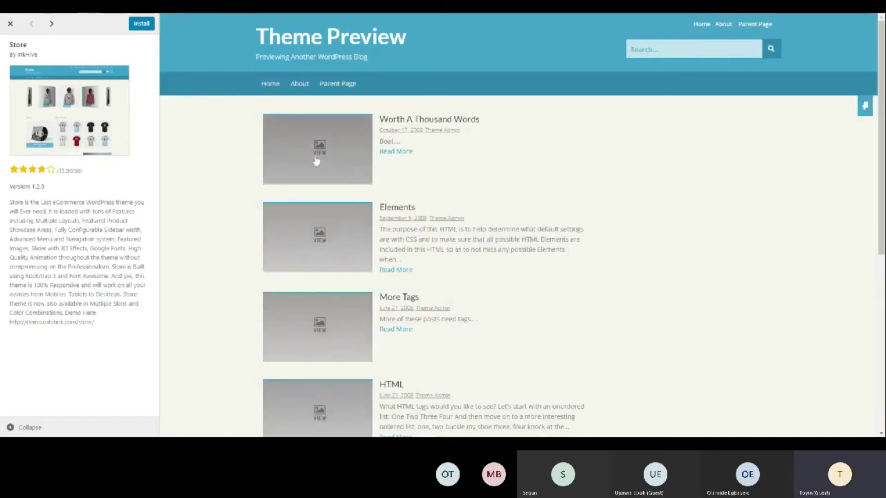
pyautogui.scroll(-7, 316, 160)
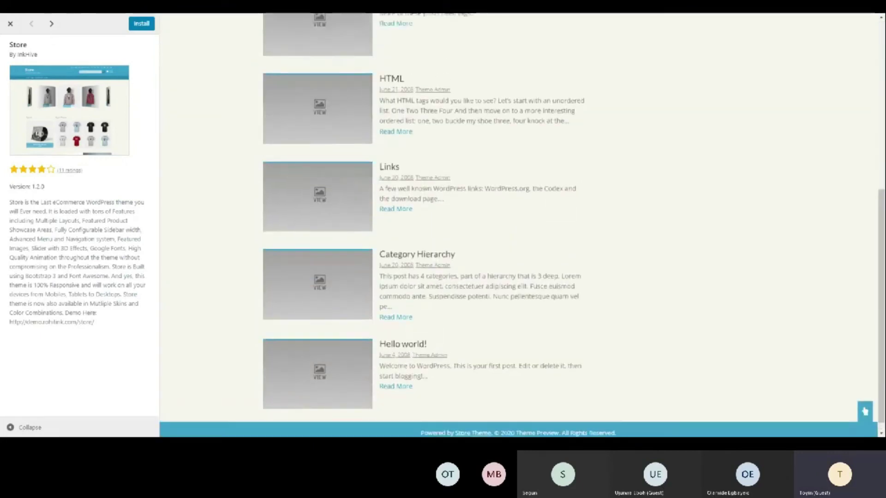
pyautogui.scroll(7, 316, 160)
pyautogui.moveTo(336, 84)
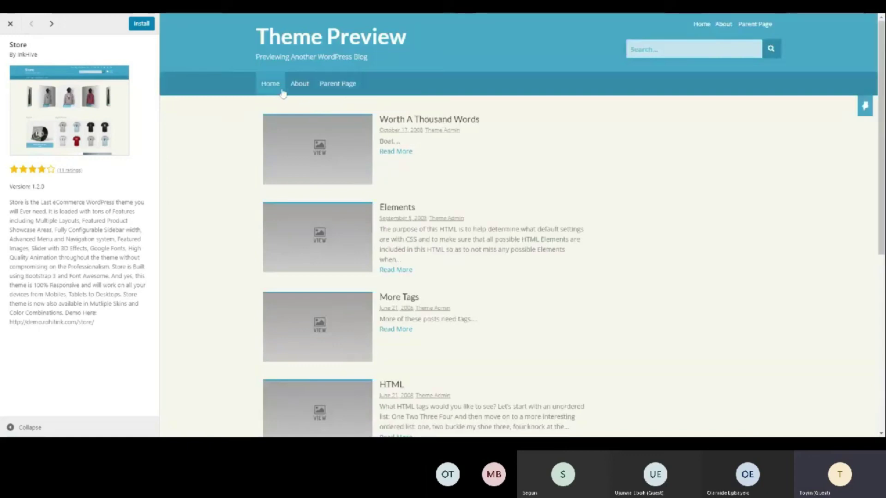
pyautogui.click(141, 24)
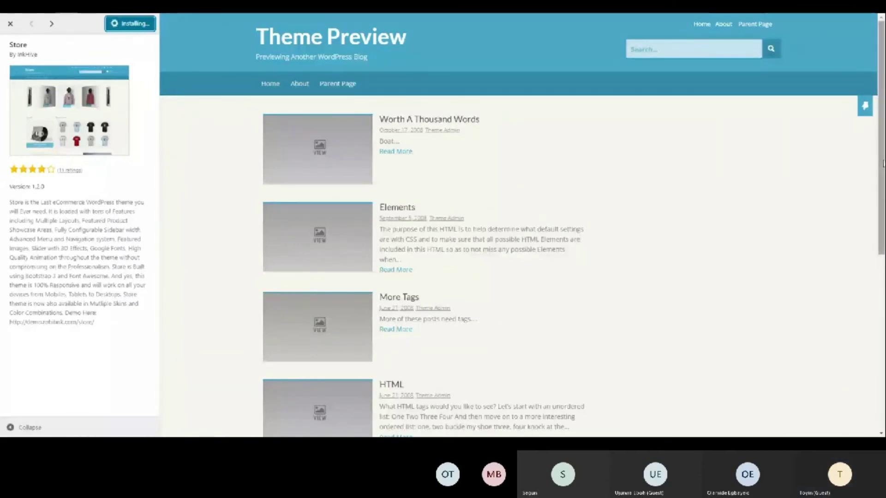
# Look through the Store theme's preview and activate the theme.
pyautogui.moveTo(882, 164); pyautogui.dragTo(861, 328)
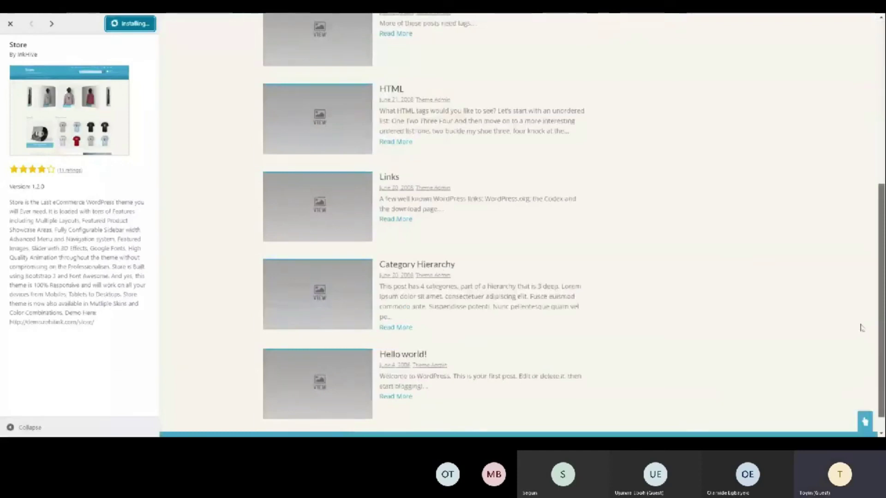
pyautogui.scroll(-1, 861, 328)
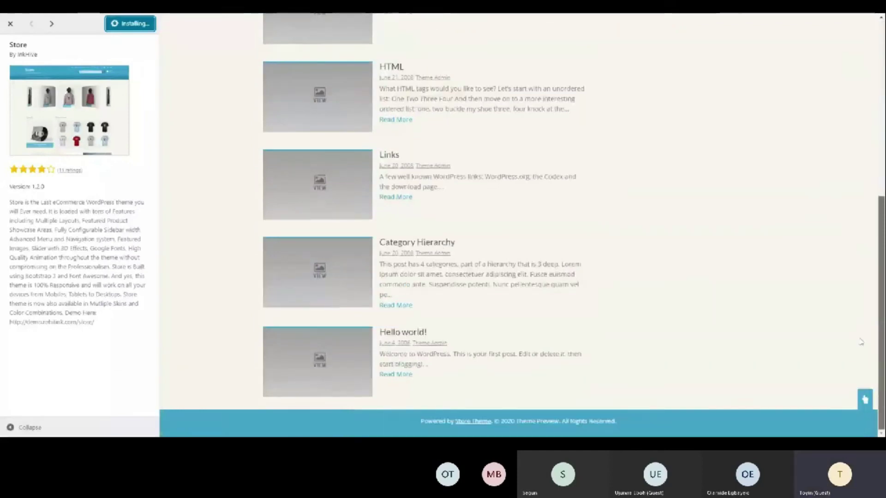
pyautogui.click(865, 400)
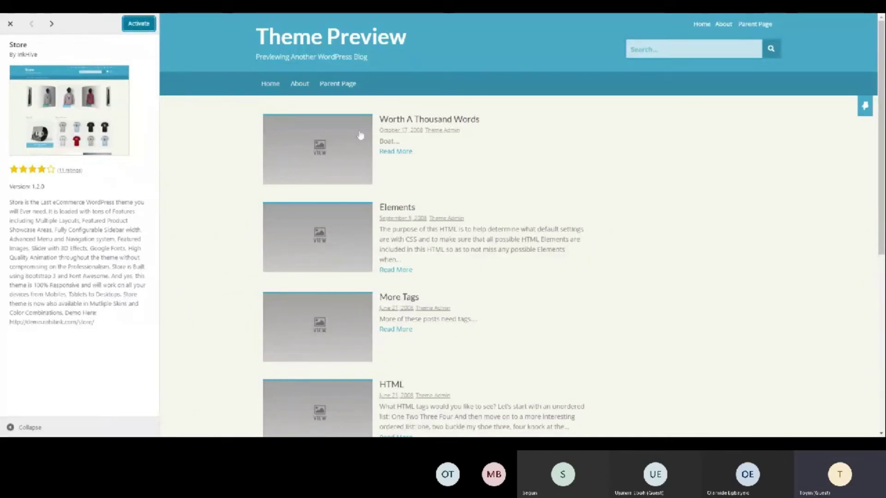
pyautogui.scroll(-4, 192, 111)
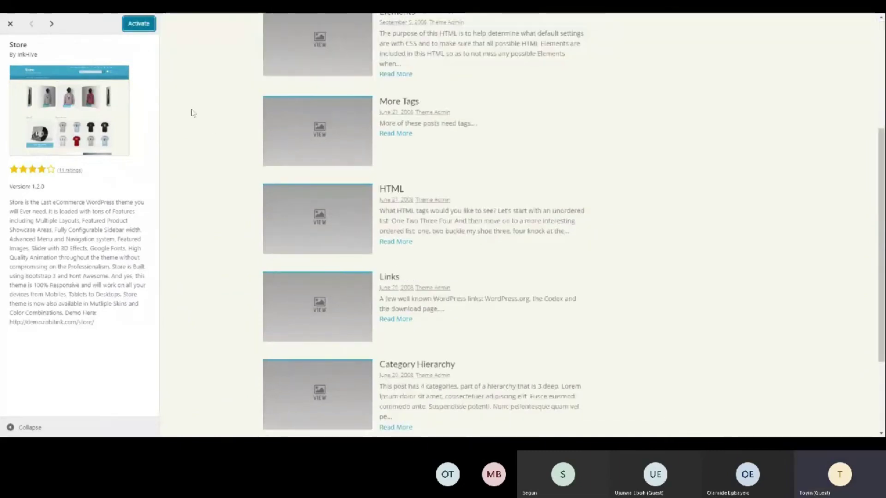
pyautogui.scroll(4, 193, 114)
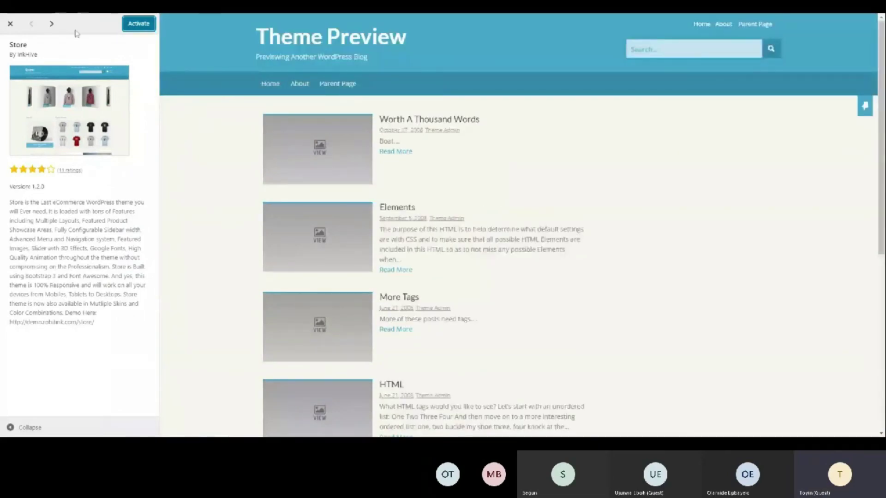
pyautogui.click(139, 25)
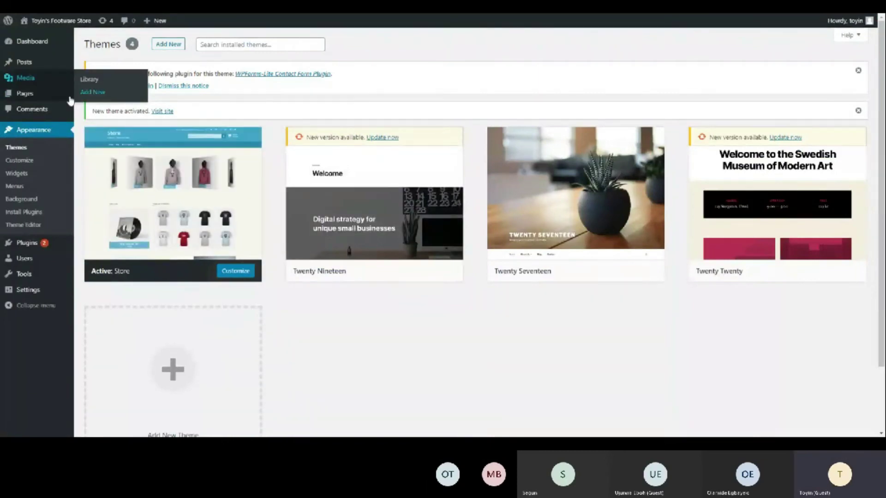
# Open the page for adding plugins, then install and activate the Classic Editor plugin.
pyautogui.moveTo(69, 95)
pyautogui.moveTo(194, 190)
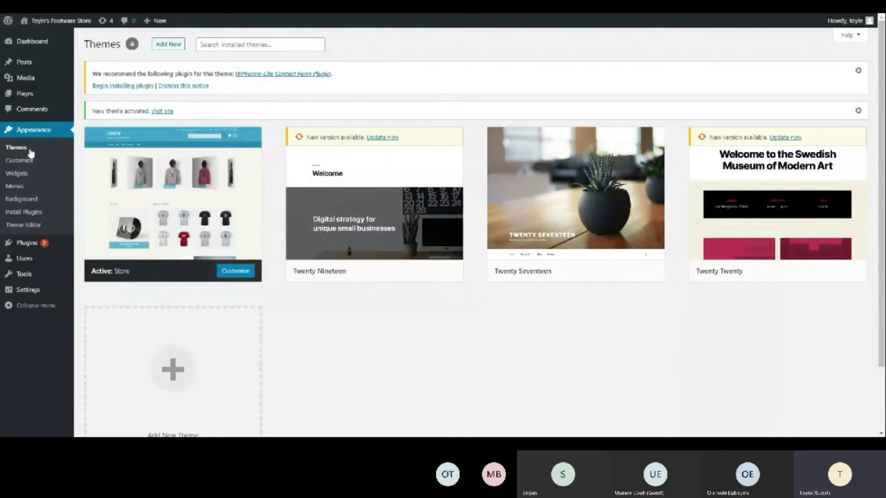
pyautogui.moveTo(43, 243)
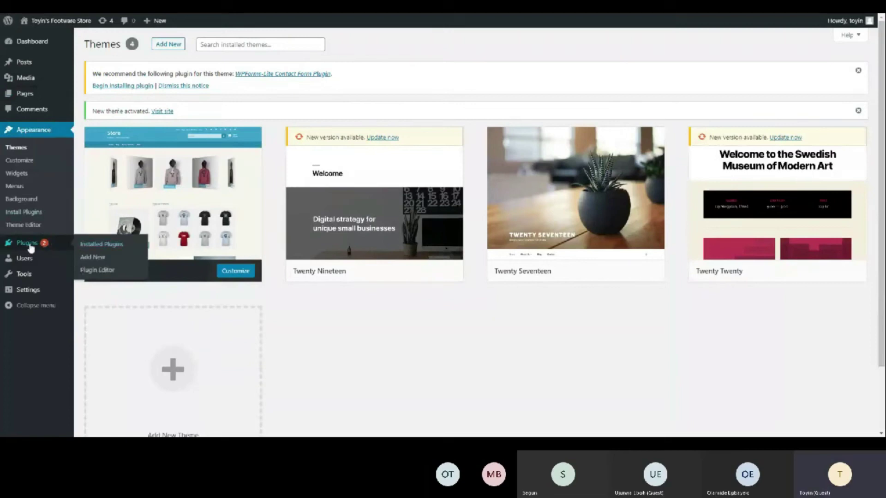
pyautogui.click(92, 259)
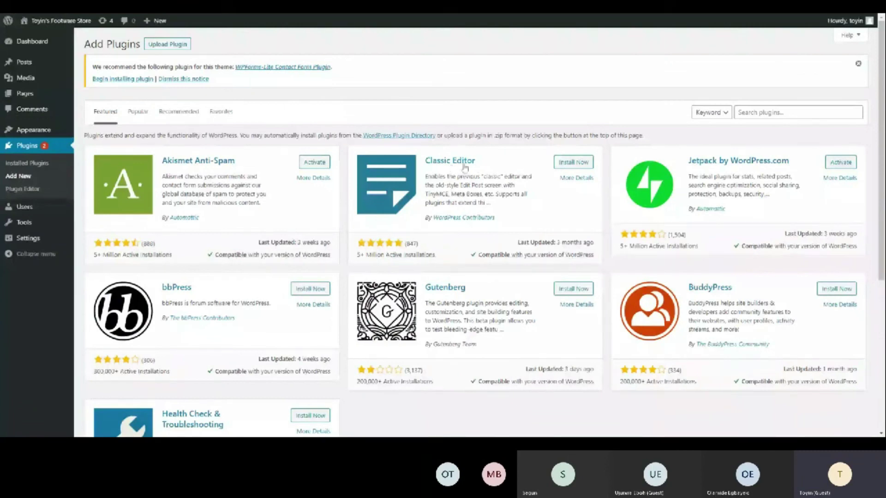
pyautogui.click(573, 162)
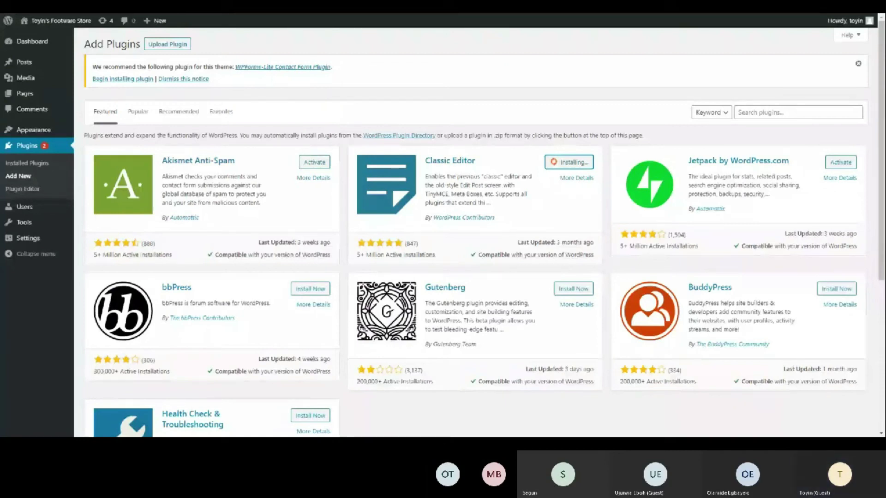
pyautogui.click(569, 162)
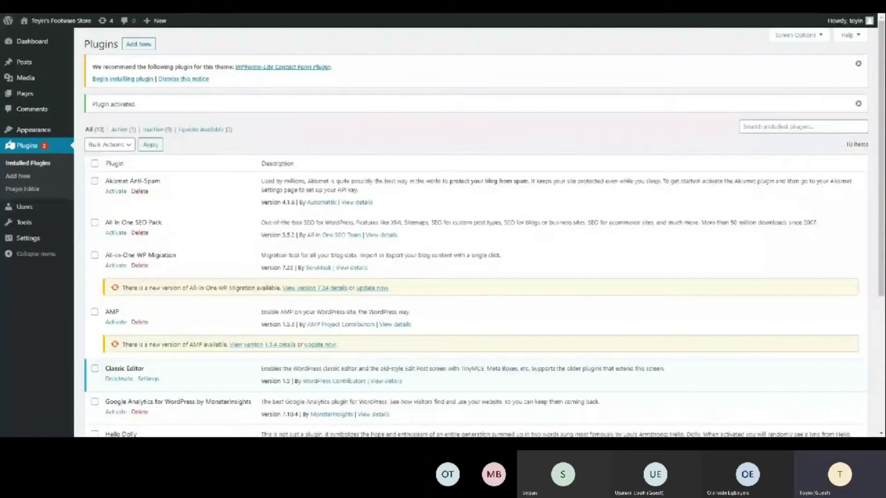
# Return to adding plugins and search the plugin directory for "woocommerce".
pyautogui.click(138, 45)
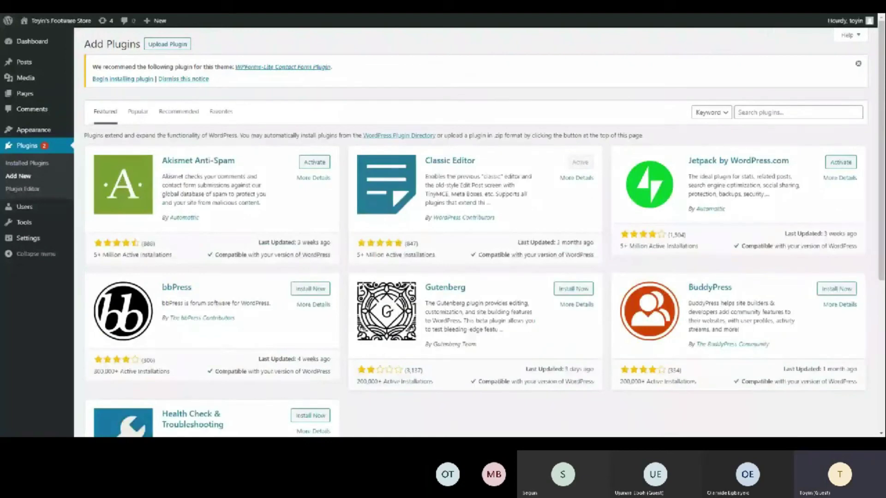
pyautogui.click(798, 112)
pyautogui.write('Wooco')
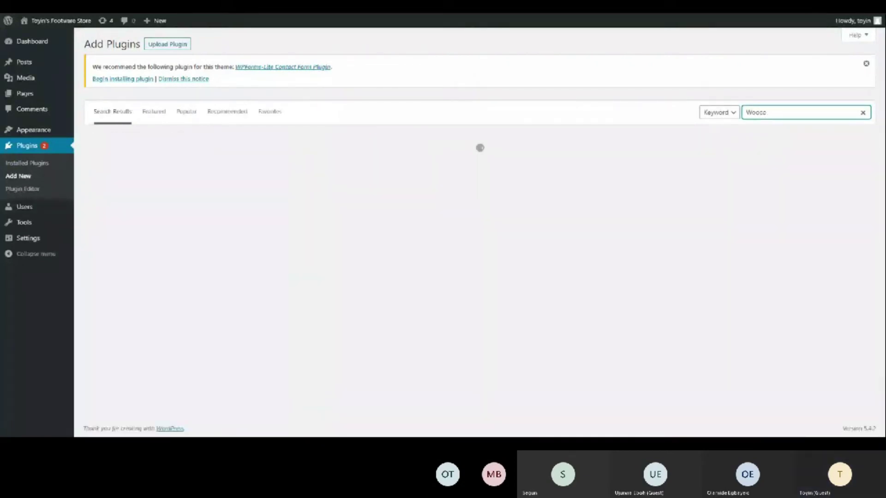
pyautogui.write('mmerce')
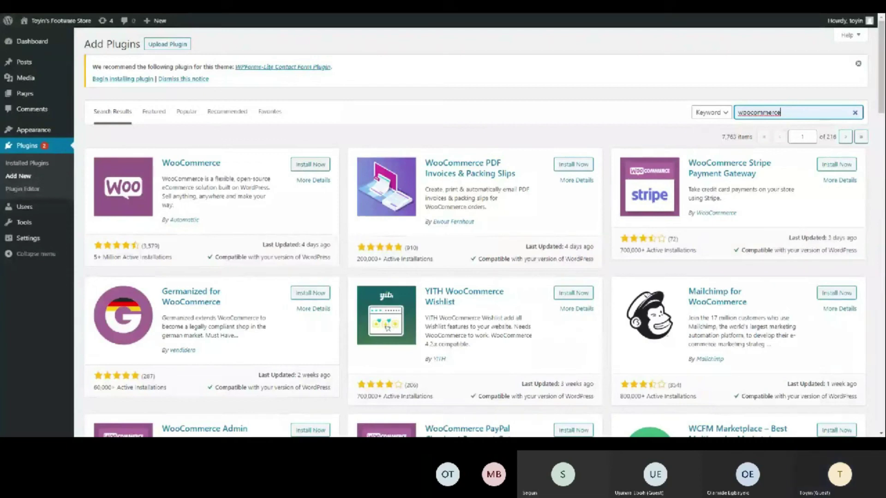
# Install and activate the WooCommerce plugin and start its guided store setup.
pyautogui.click(312, 168)
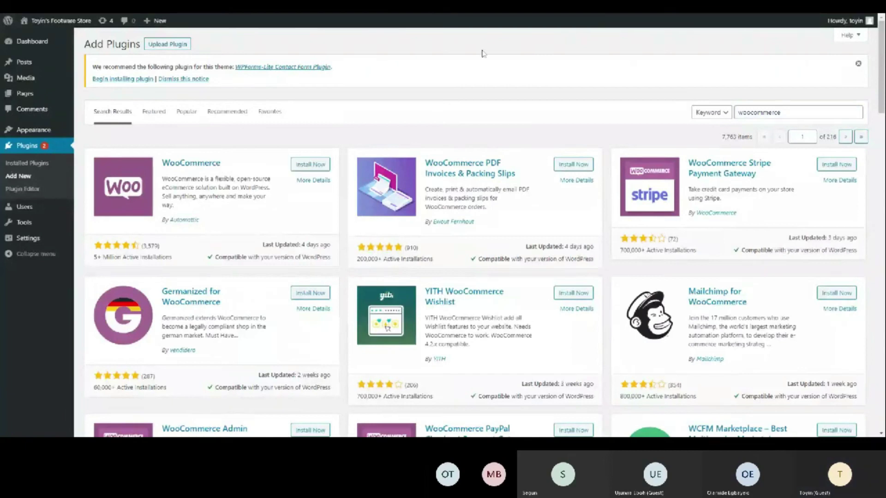
pyautogui.click(313, 167)
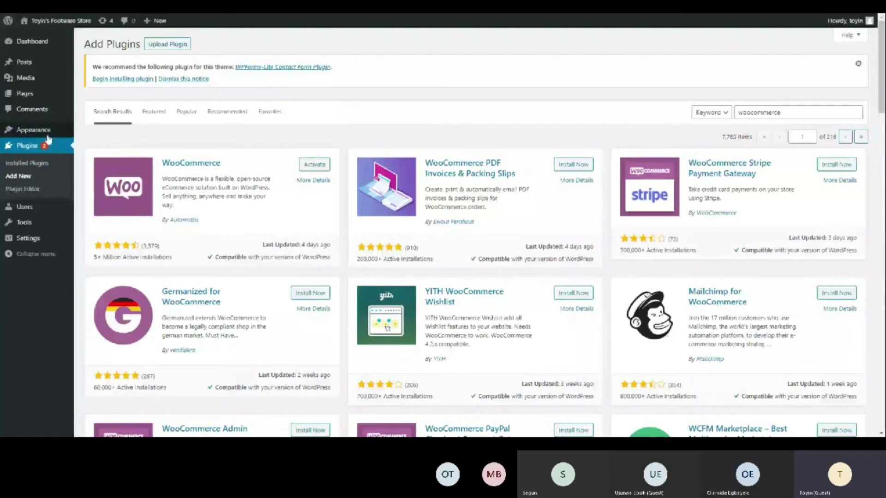
pyautogui.click(310, 165)
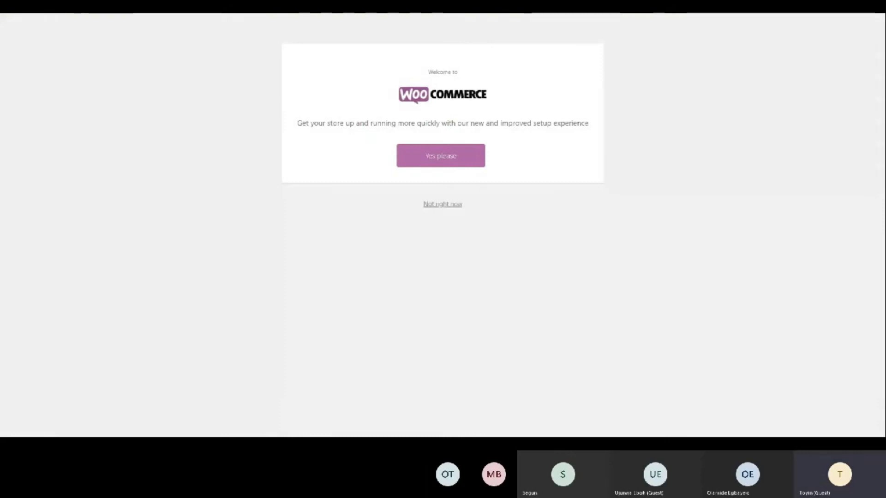
pyautogui.click(450, 160)
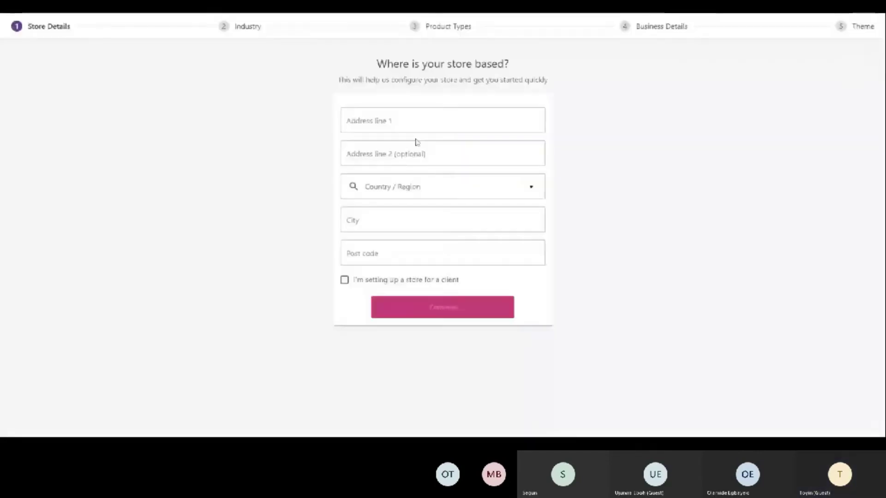
# Fill in the store's street address and post code, and set the country/region to Nigeria -- Lagos.
pyautogui.click(412, 138)
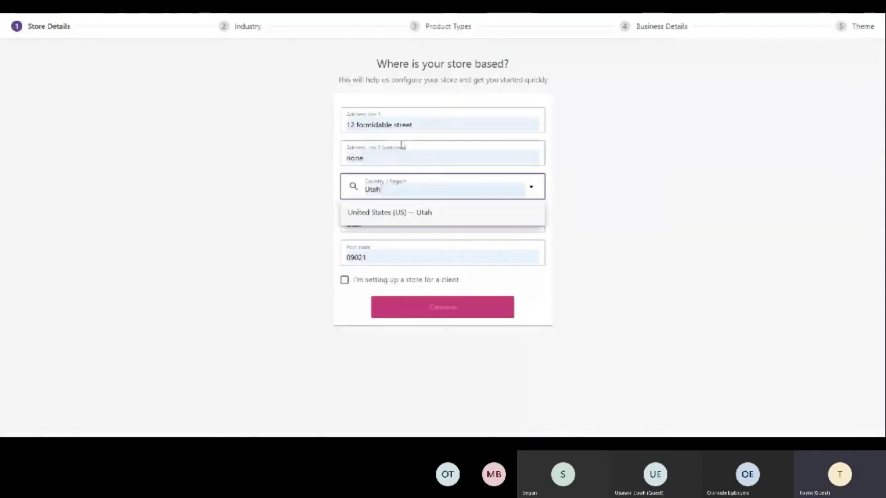
pyautogui.click(505, 182)
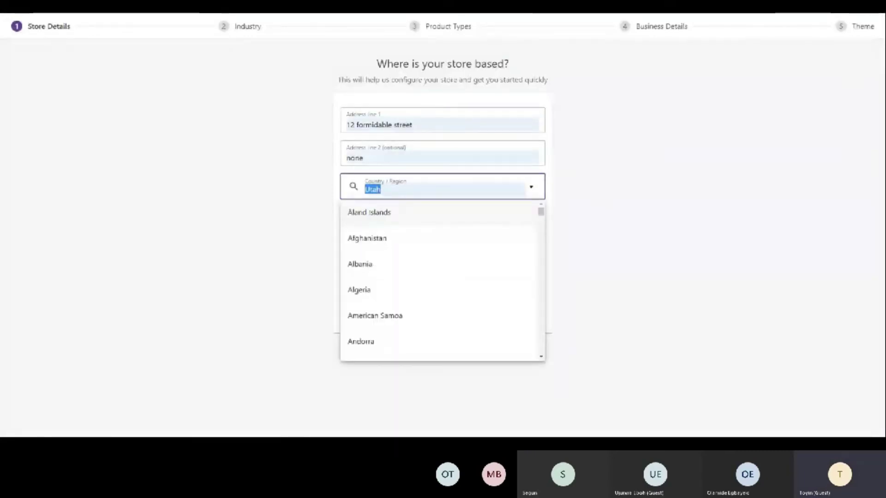
pyautogui.write('Lagos')
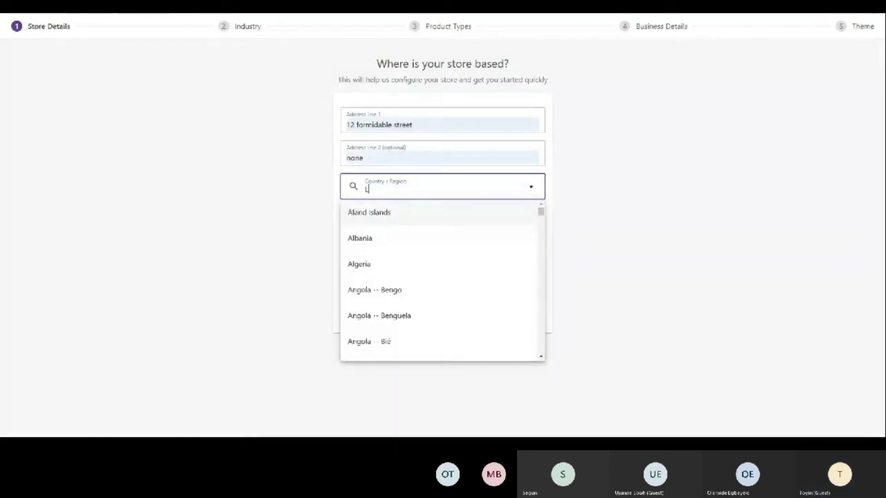
pyautogui.click(408, 214)
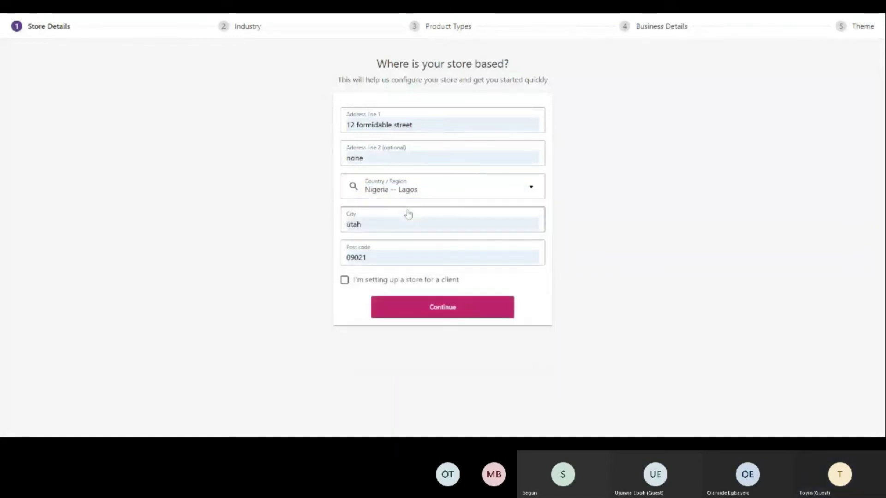
# Replace the store's city with Lagos.
pyautogui.moveTo(366, 224); pyautogui.dragTo(336, 232)
pyautogui.press('BackSpace')
pyautogui.write('Lagos')
pyautogui.click(274, 258)
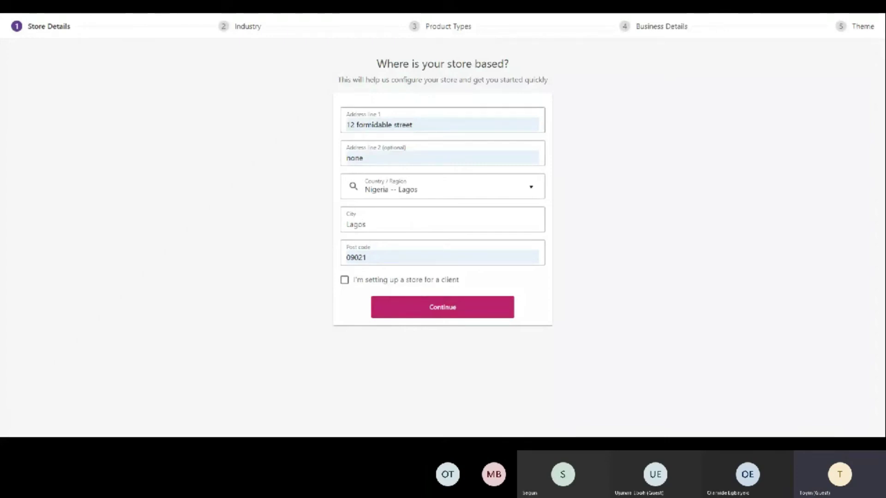
pyautogui.moveTo(413, 125); pyautogui.dragTo(326, 123)
pyautogui.click(236, 128)
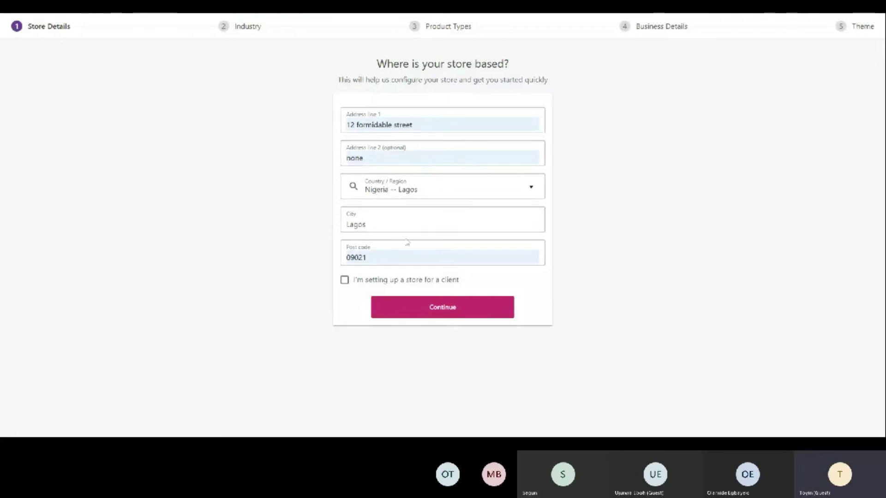
# Submit the store details and continue without opting in to WooCommerce usage tracking.
pyautogui.click(434, 309)
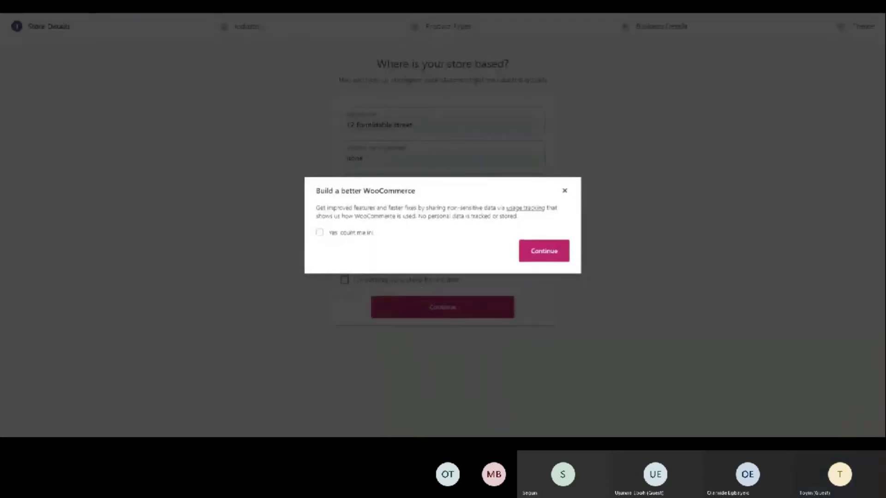
pyautogui.click(561, 193)
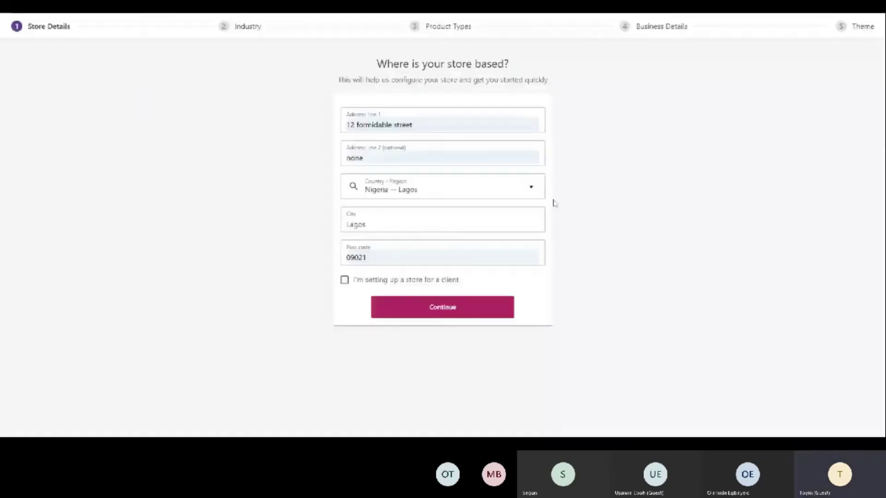
pyautogui.click(453, 307)
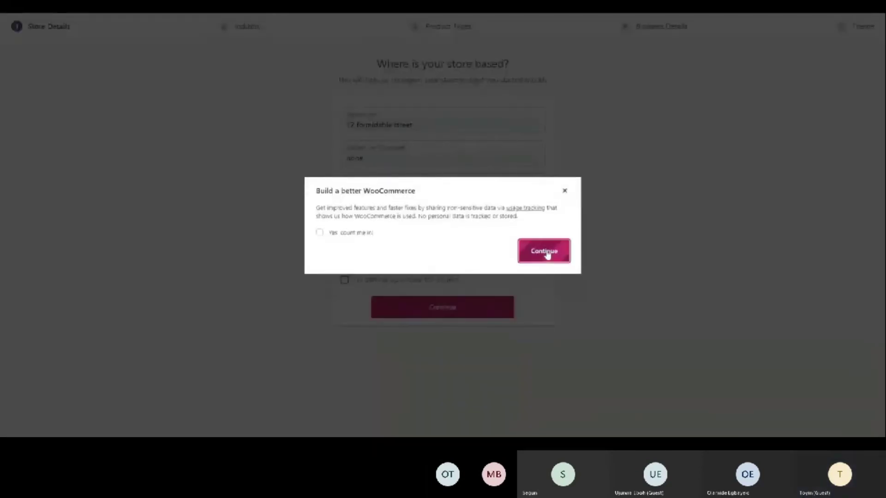
pyautogui.click(546, 253)
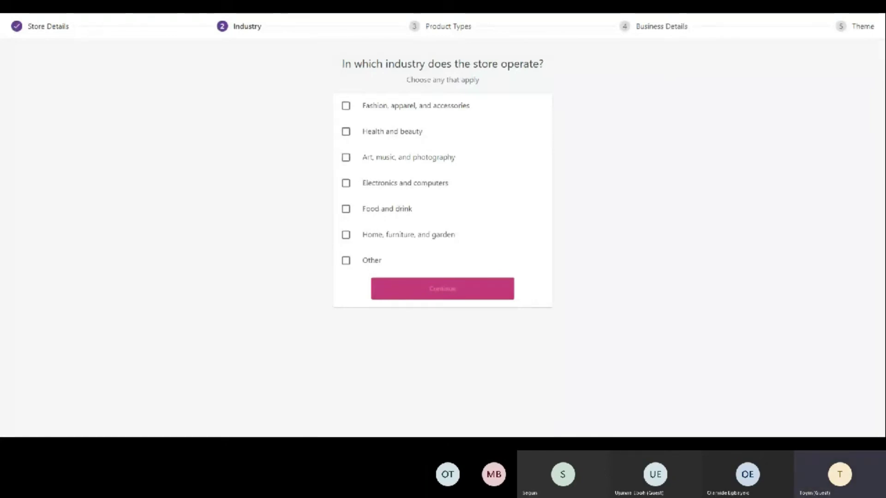
# Choose "Fashion, apparel, and accessories" as the store's industry and "Physical products" as the product type.
pyautogui.click(345, 107)
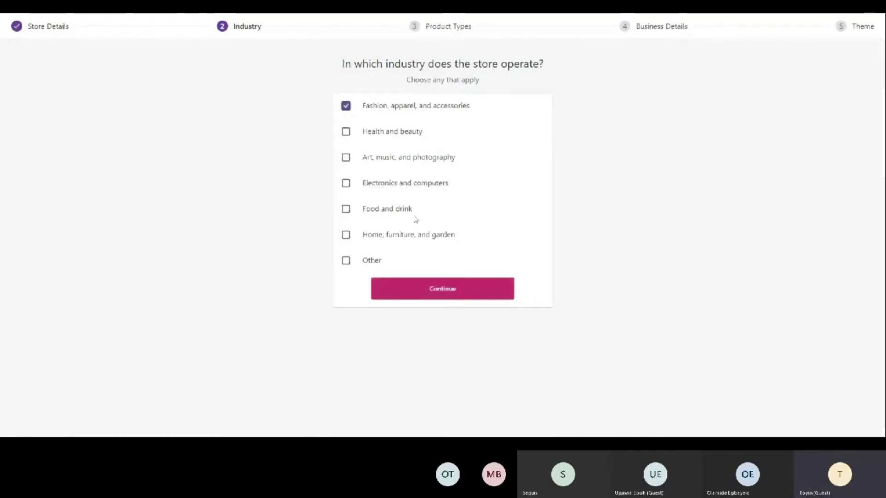
pyautogui.click(440, 290)
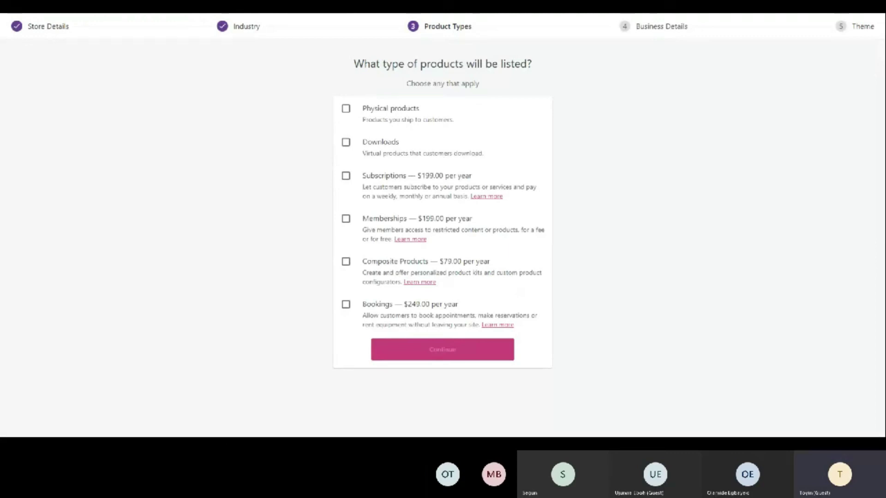
pyautogui.click(346, 111)
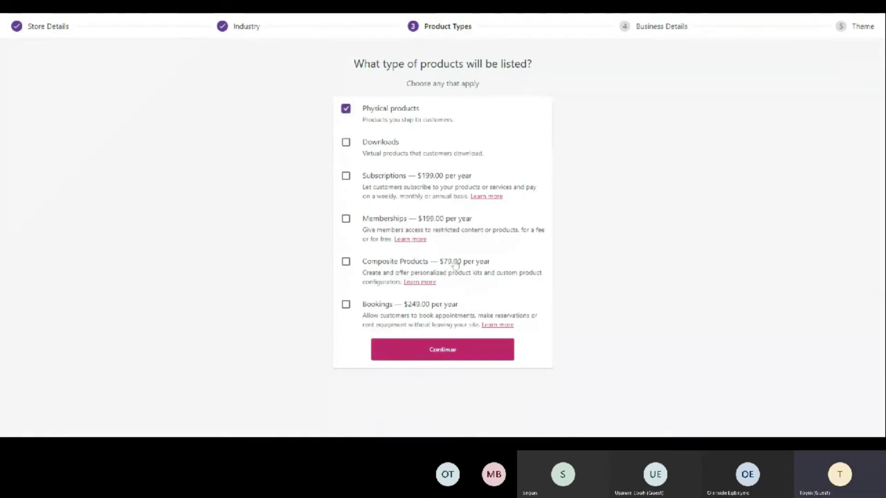
pyautogui.click(450, 350)
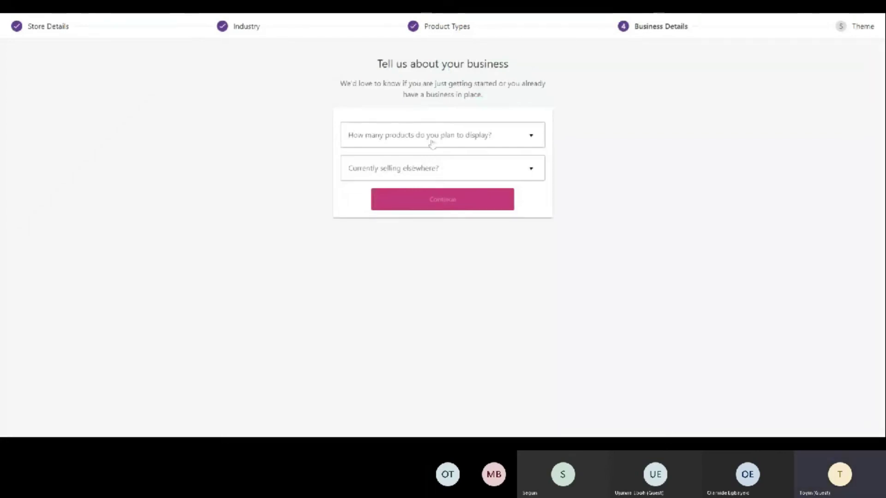
# Set the number of products to display to 1 - 10 and answer No to currently selling elsewhere.
pyautogui.click(458, 127)
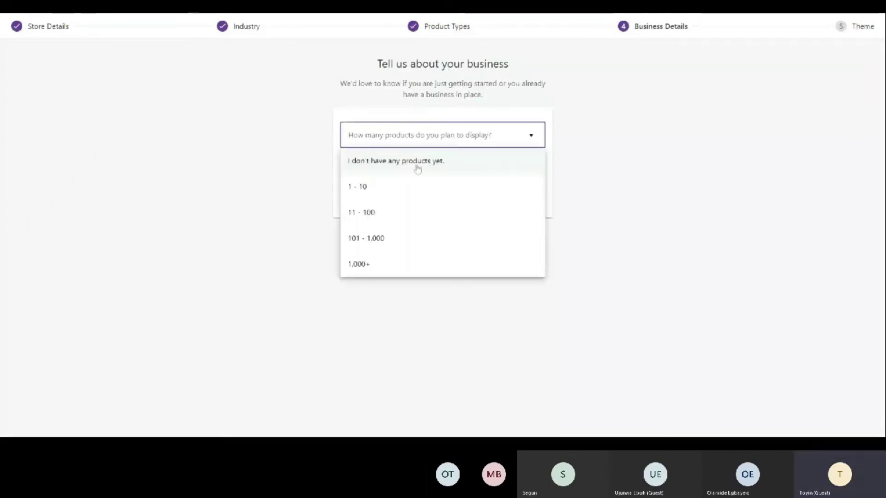
pyautogui.click(362, 190)
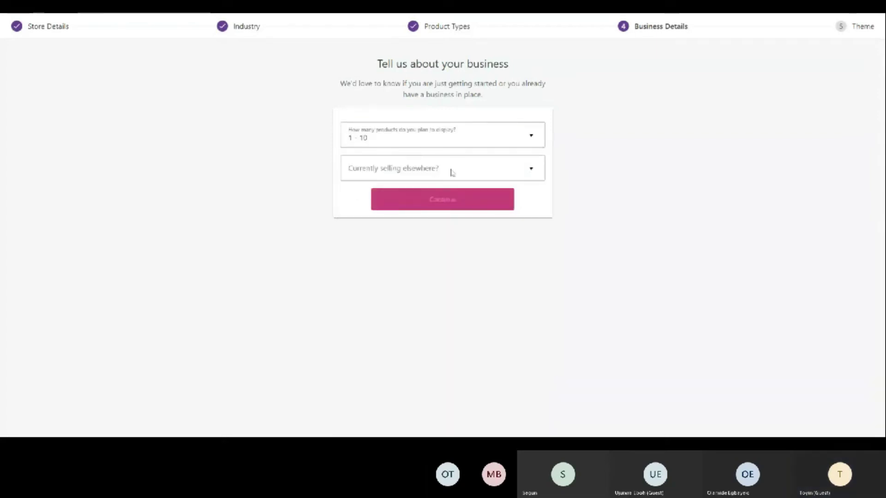
pyautogui.click(475, 171)
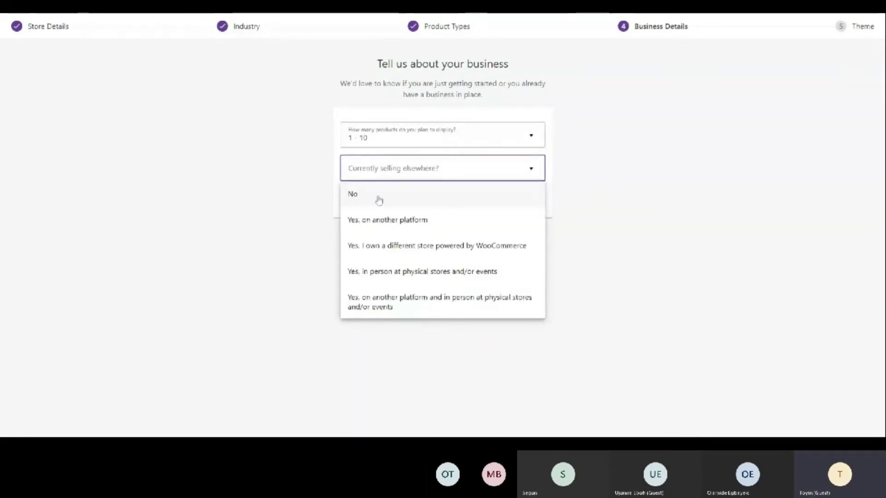
pyautogui.click(393, 195)
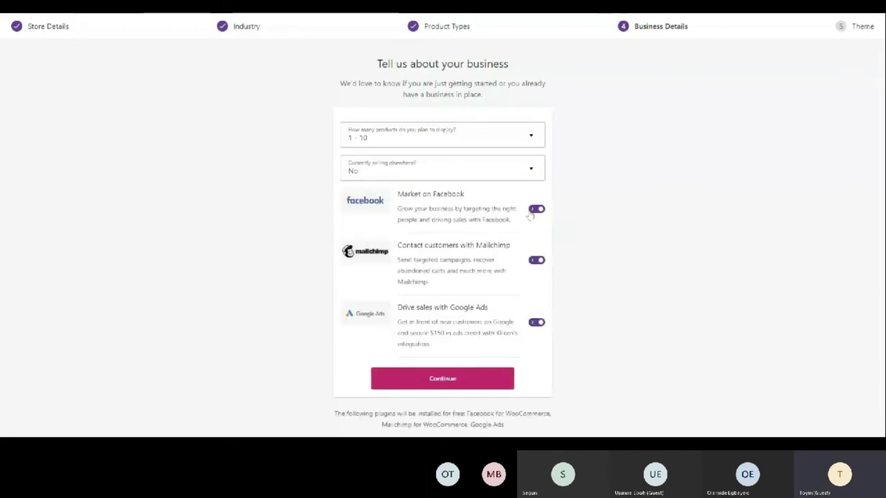
# Turn off the Facebook, Google Ads and Mailchimp marketing extensions and continue to the theme choice.
pyautogui.click(535, 209)
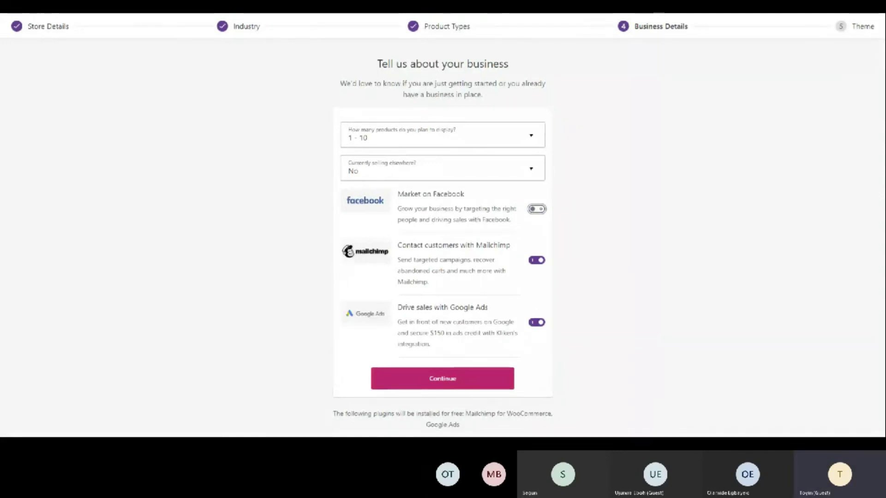
pyautogui.click(535, 323)
pyautogui.click(534, 261)
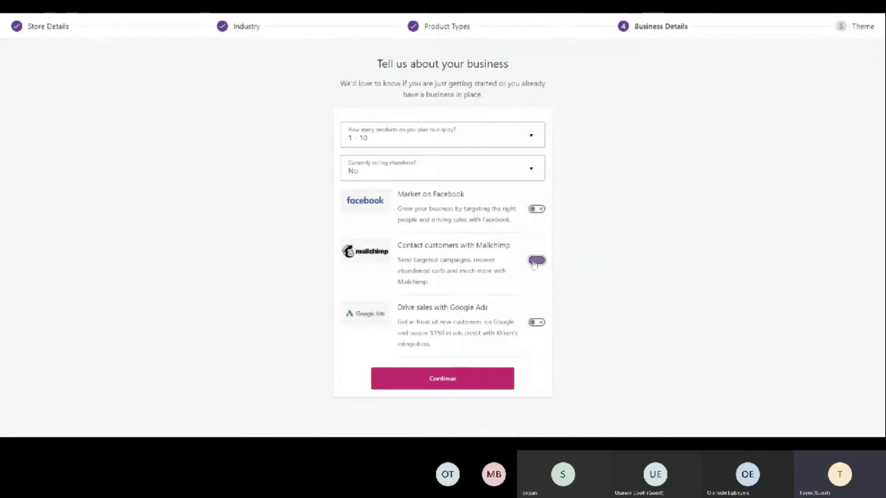
pyautogui.click(439, 381)
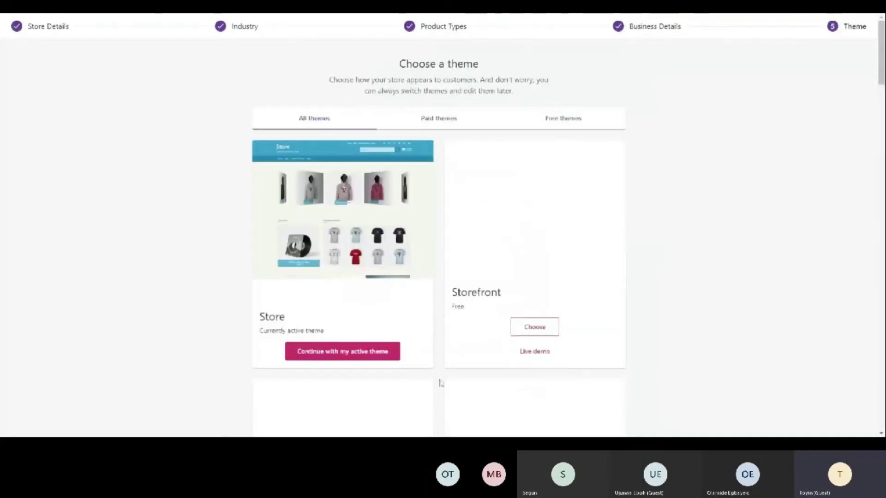
# Keep the active Store theme and complete the setup wizard through its closing welcome message.
pyautogui.scroll(-1, 119, 197)
pyautogui.scroll(-1, 196, 196)
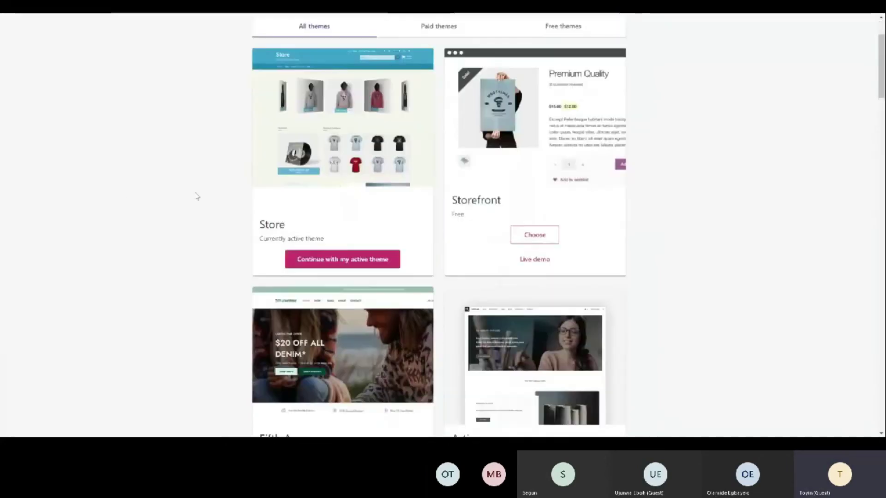
pyautogui.scroll(2, 196, 196)
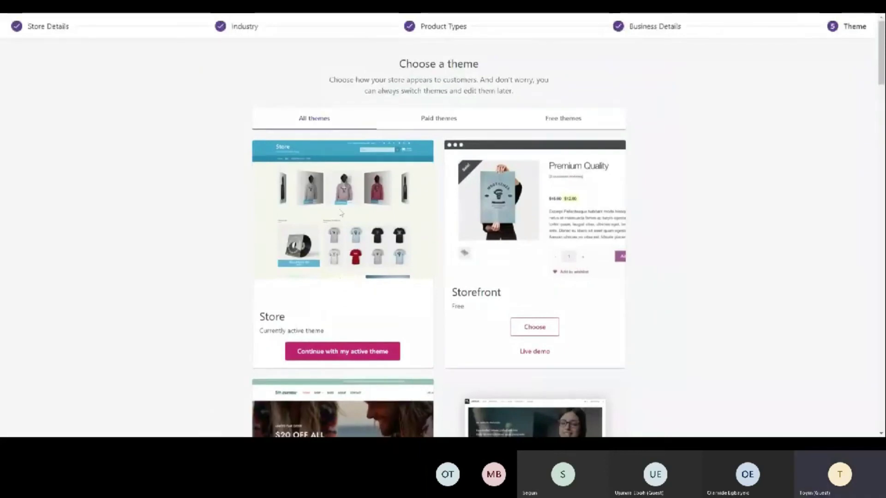
pyautogui.scroll(-1, 348, 263)
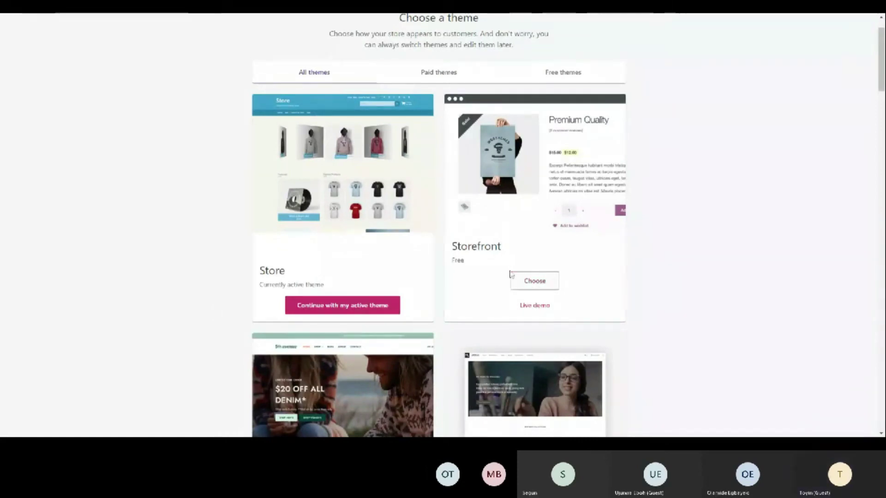
pyautogui.scroll(-3, 439, 242)
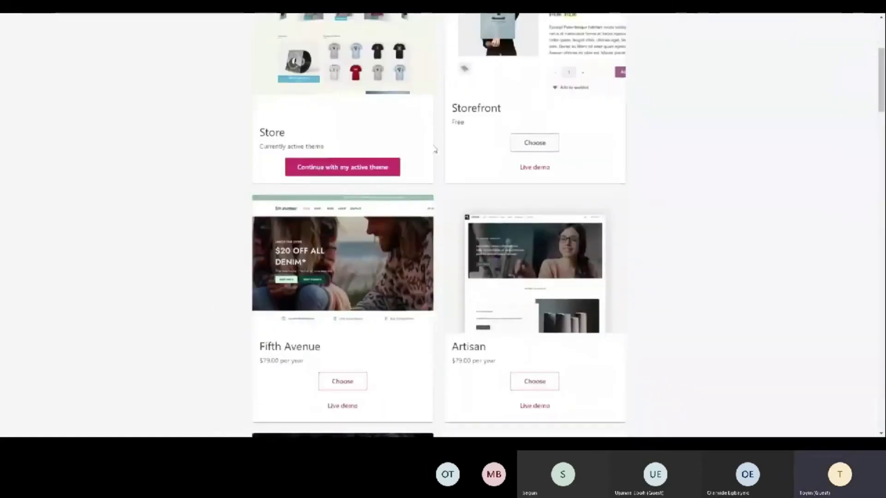
pyautogui.click(356, 169)
pyautogui.click(470, 299)
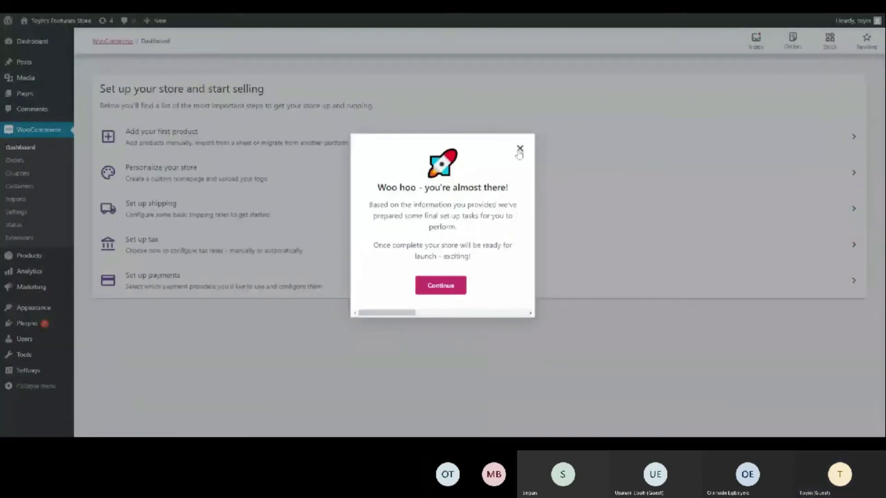
pyautogui.click(441, 286)
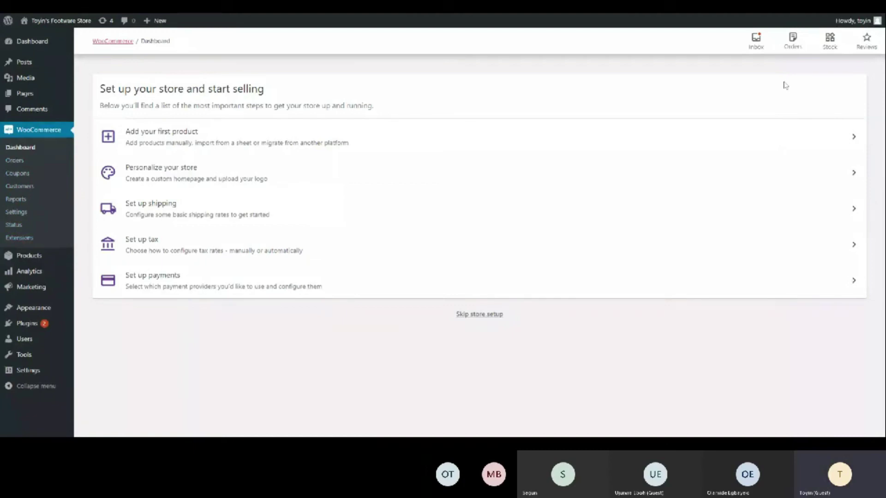
# Review the store's inbox, orders, stock and reviews activity, then close the activity view.
pyautogui.click(756, 41)
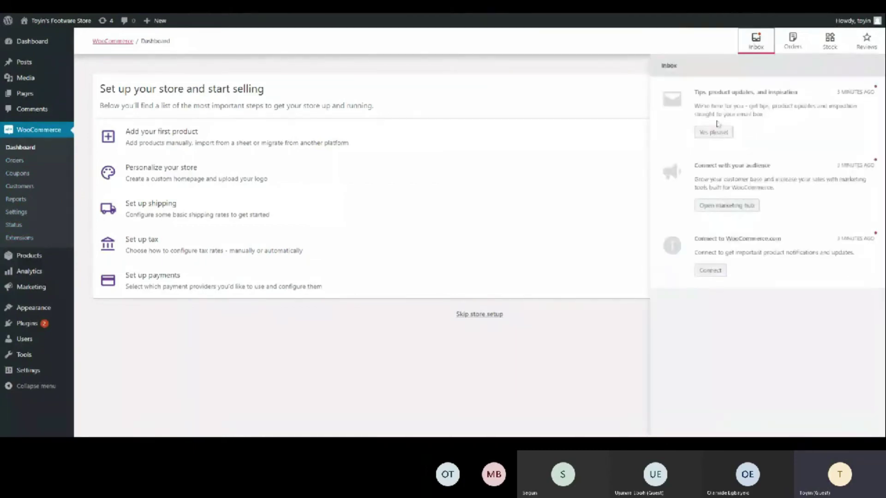
pyautogui.click(793, 50)
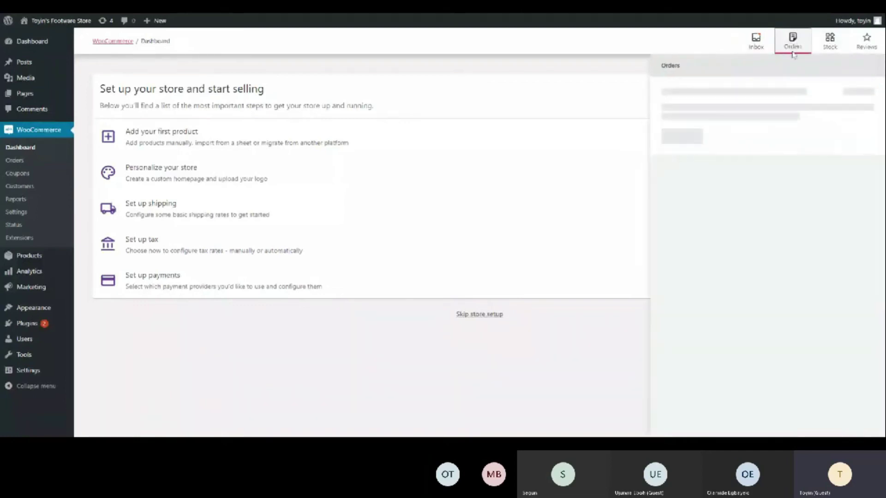
pyautogui.click(832, 44)
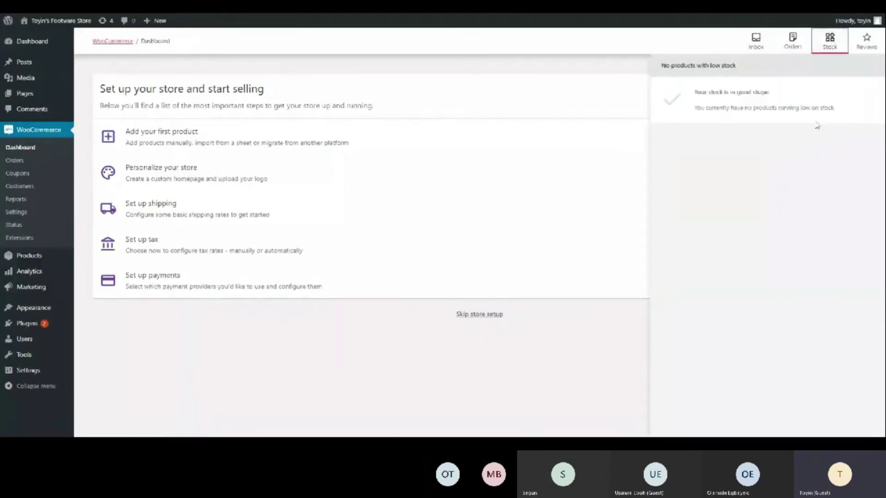
pyautogui.click(866, 43)
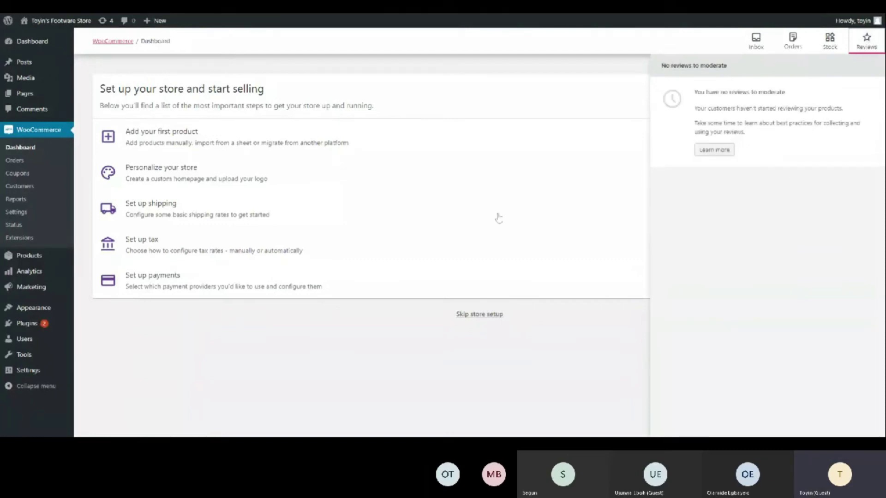
pyautogui.click(205, 372)
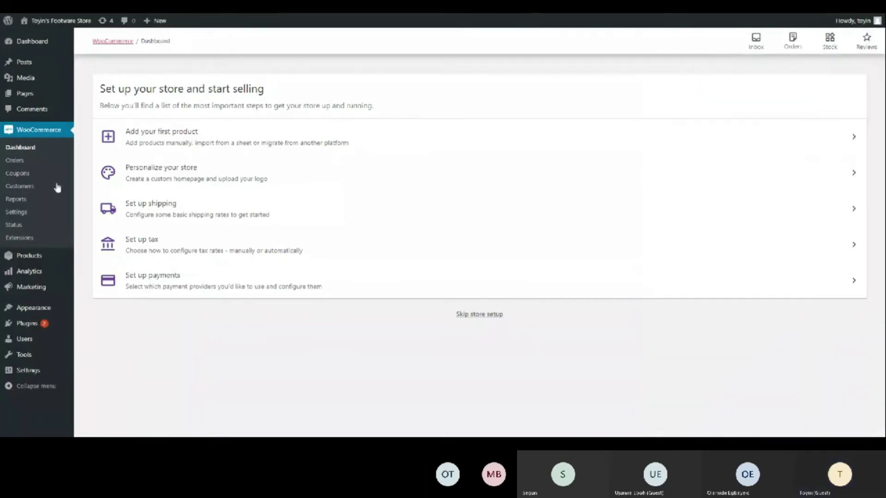
# In the WooCommerce general settings, restrict the selling locations to specific countries and add Nigeria.
pyautogui.click(23, 213)
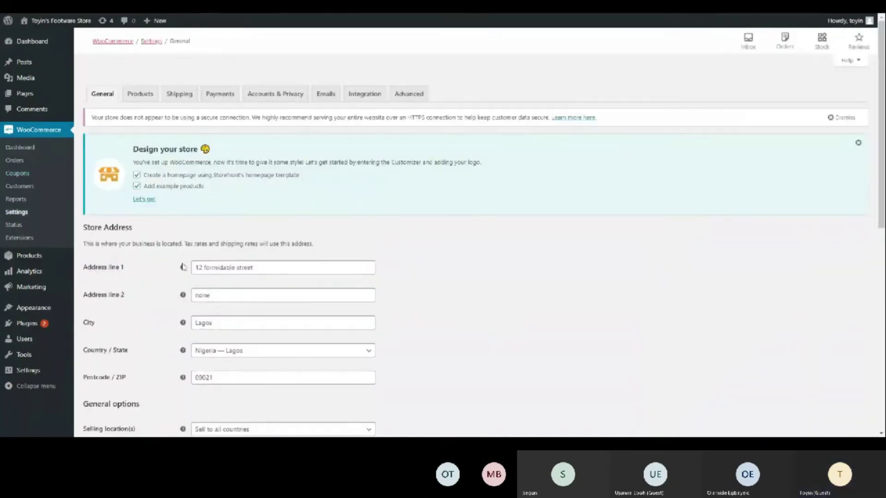
pyautogui.scroll(-6, 182, 266)
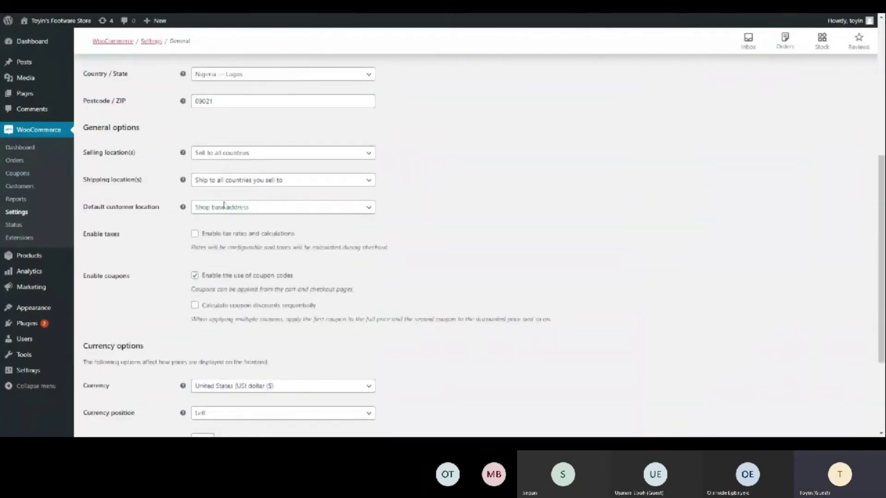
pyautogui.scroll(1, 130, 200)
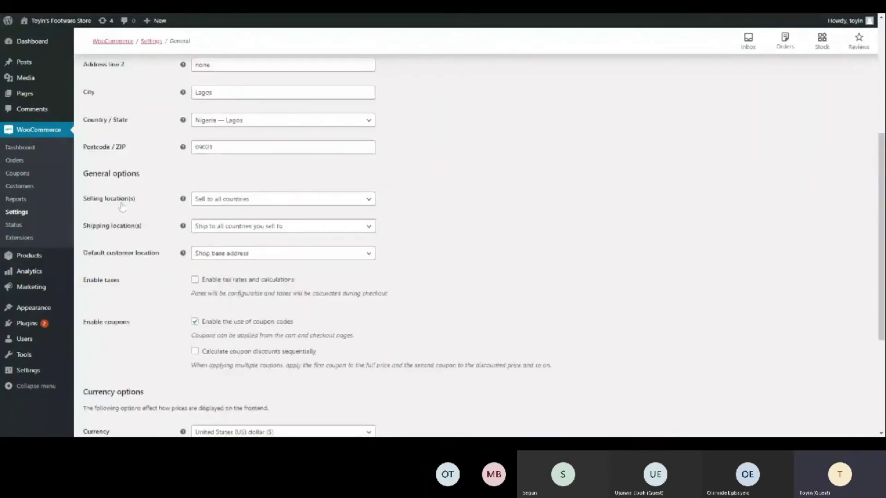
pyautogui.click(216, 203)
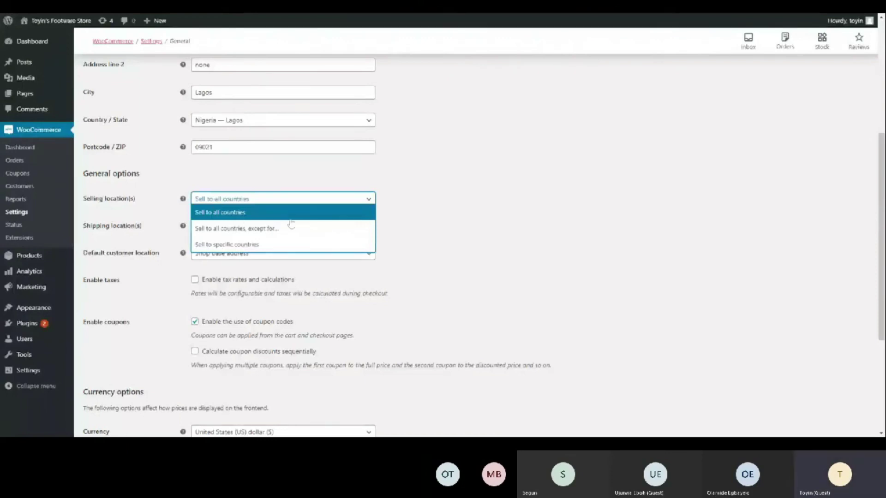
pyautogui.click(270, 245)
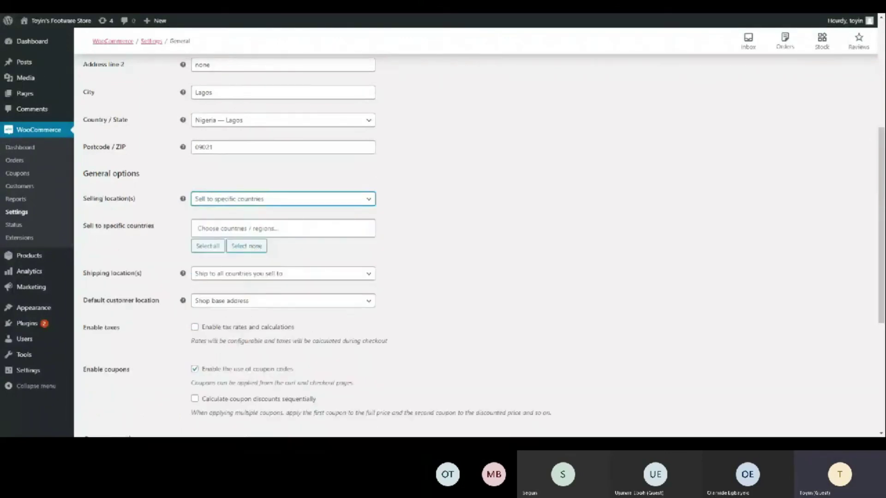
pyautogui.click(198, 228)
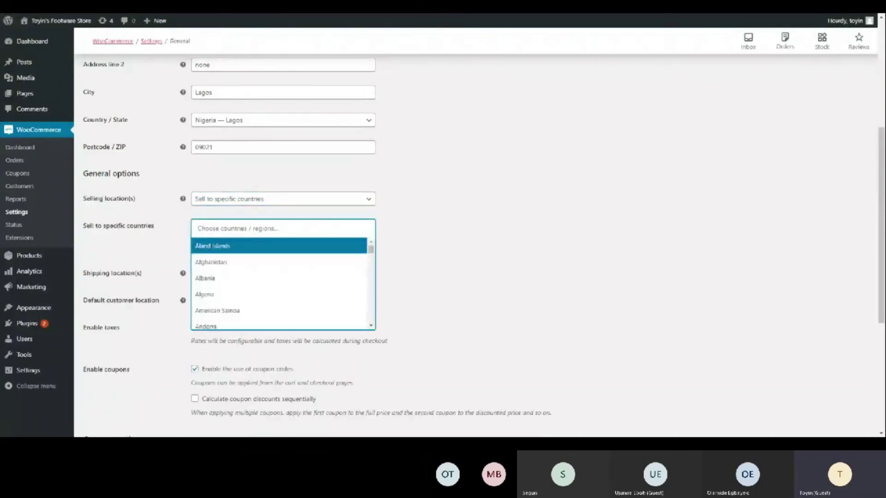
pyautogui.write('Nigeria')
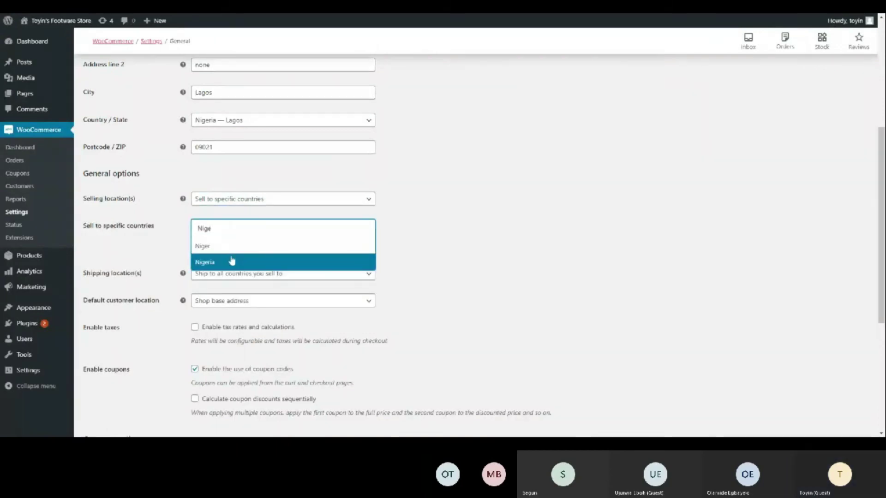
pyautogui.click(227, 262)
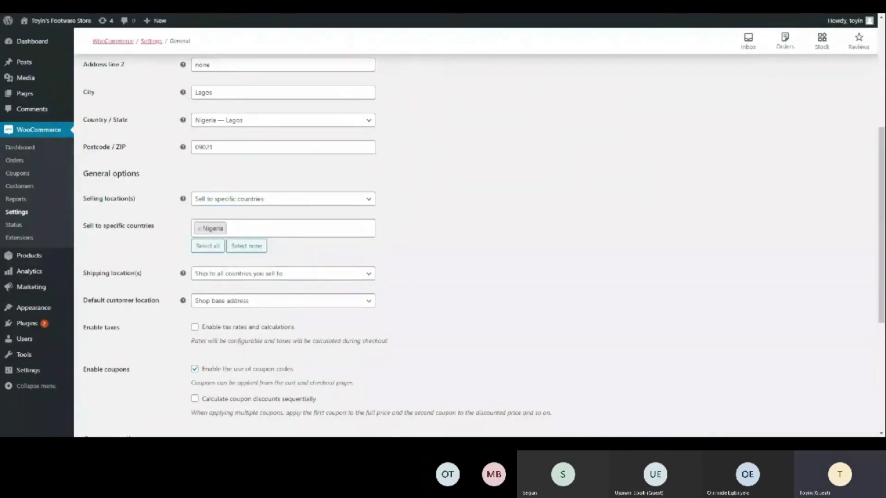
# Examine the available options for selling locations, shipping locations and default customer location.
pyautogui.click(283, 200)
pyautogui.click(433, 201)
pyautogui.click(239, 274)
pyautogui.click(490, 259)
pyautogui.click(276, 200)
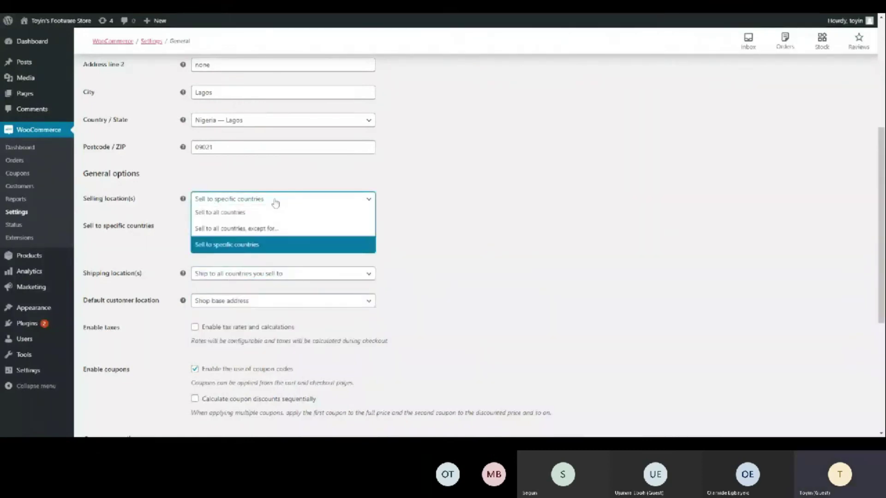
pyautogui.click(258, 245)
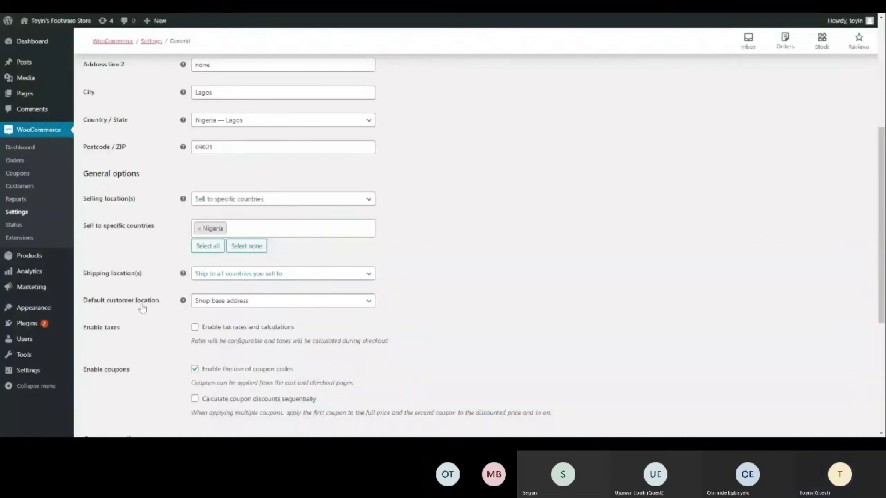
pyautogui.click(213, 305)
pyautogui.click(213, 305)
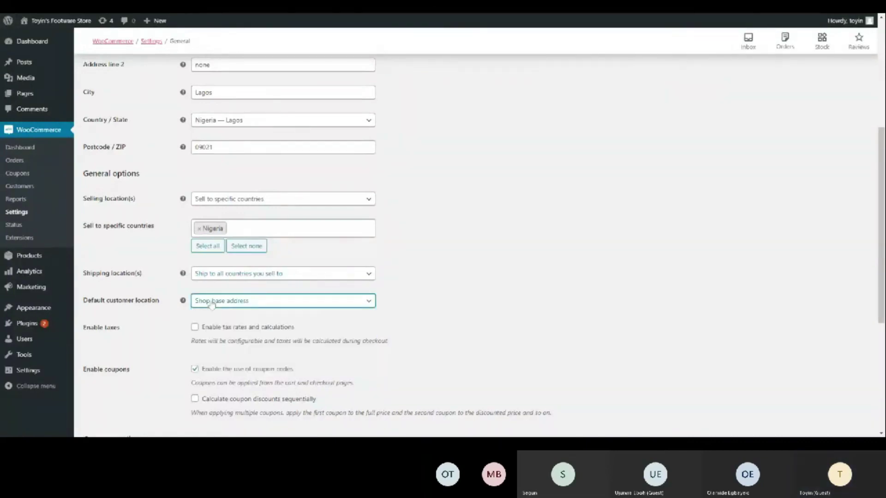
# Set the store currency to Nigerian naira (₦) and save the general settings.
pyautogui.scroll(-2, 150, 319)
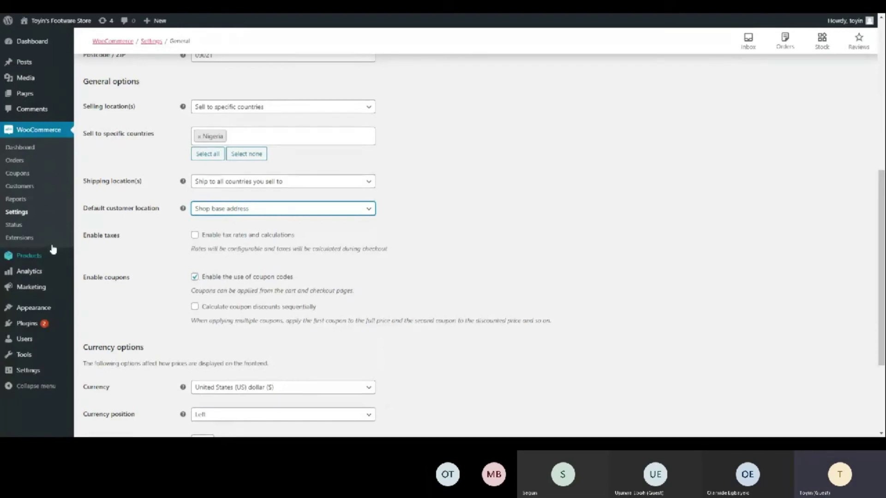
pyautogui.scroll(-3, 148, 237)
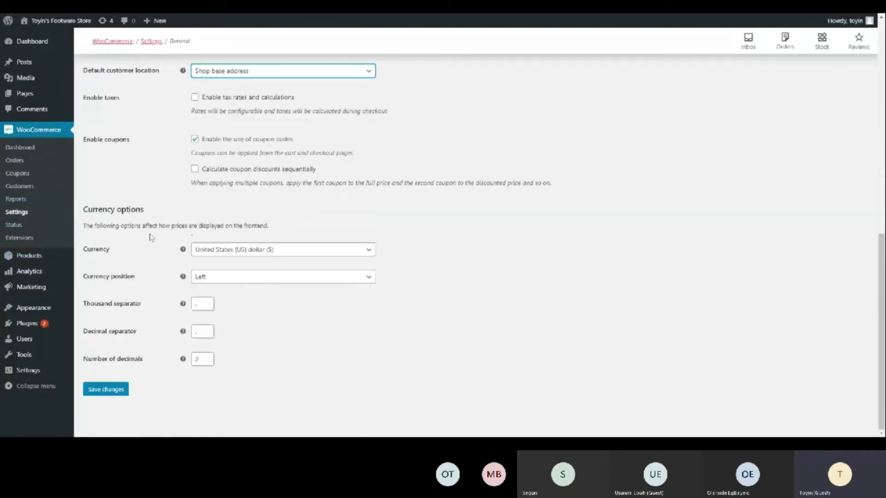
pyautogui.click(234, 256)
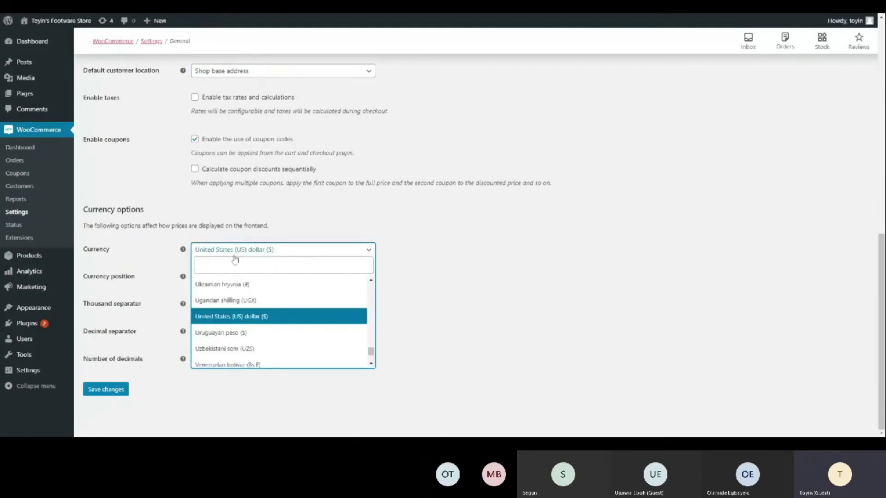
pyautogui.write('nair')
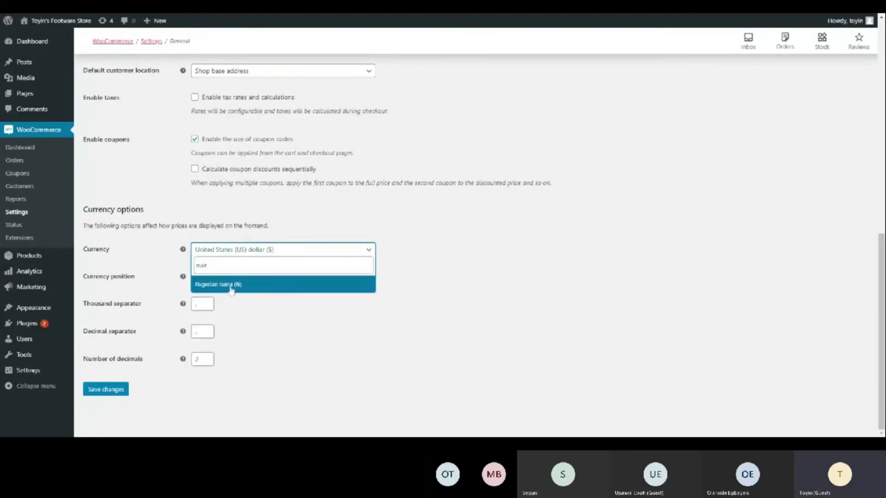
pyautogui.click(232, 287)
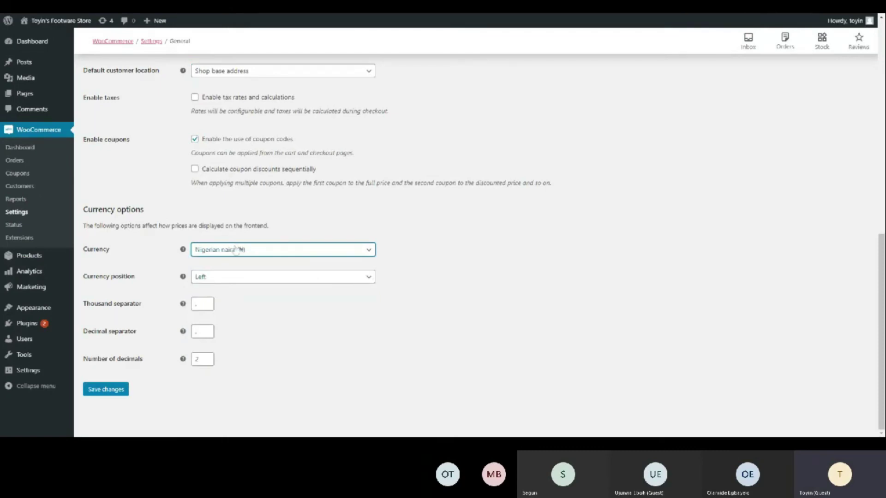
pyautogui.click(111, 389)
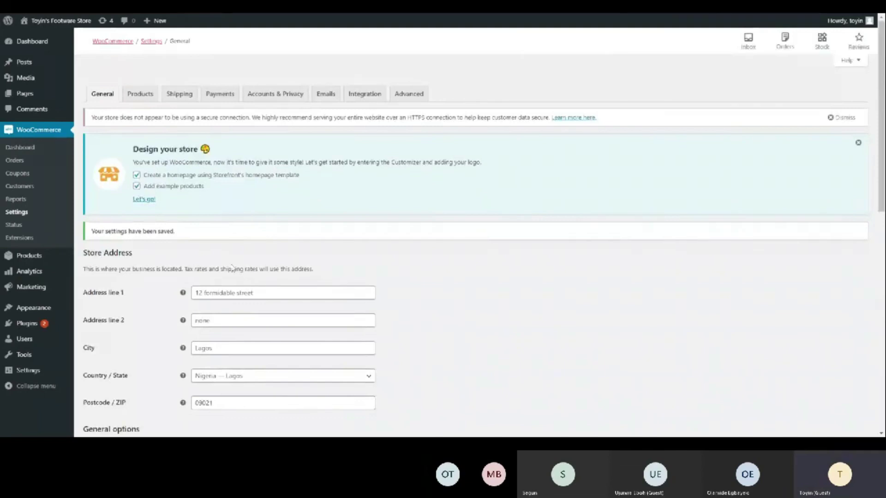
# Look over the WooCommerce product settings and the list of all pages on the site.
pyautogui.click(141, 94)
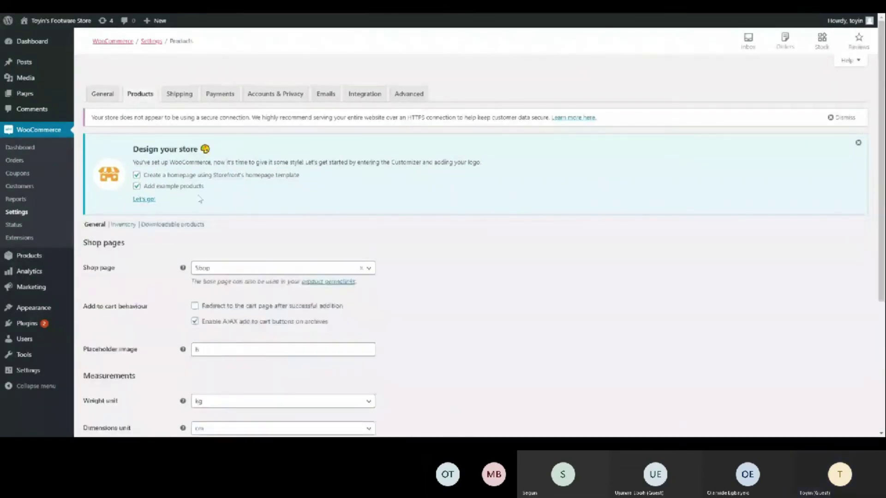
pyautogui.scroll(-4, 200, 199)
pyautogui.moveTo(46, 96)
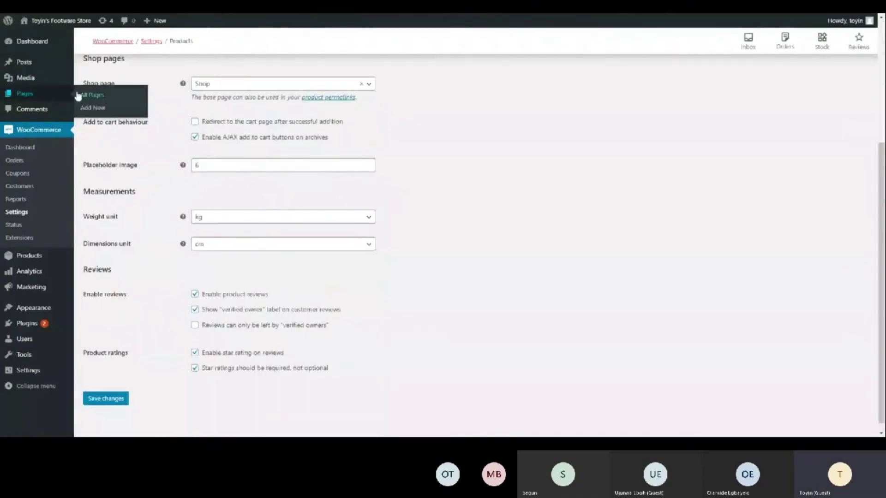
pyautogui.moveTo(68, 77)
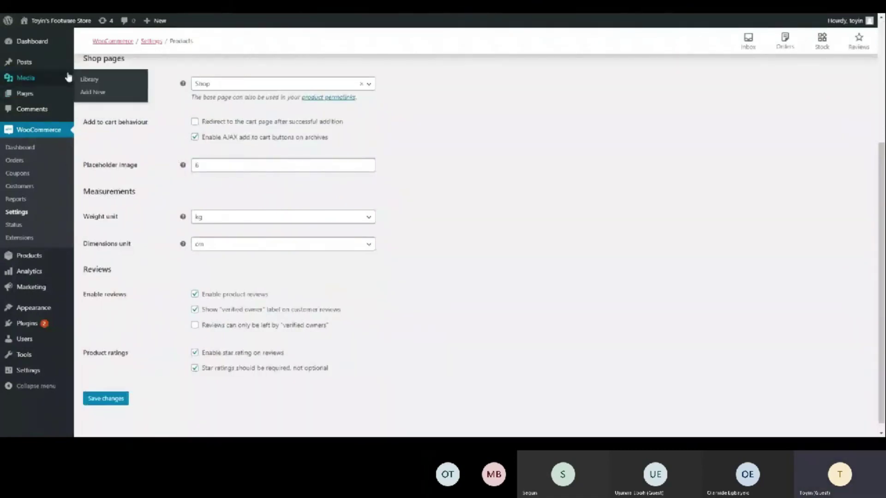
pyautogui.click(92, 95)
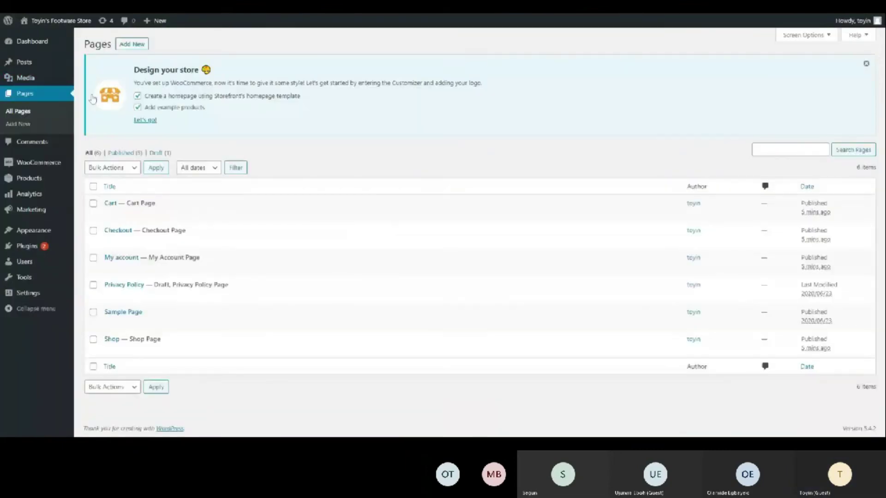
pyautogui.moveTo(134, 244)
pyautogui.moveTo(147, 317)
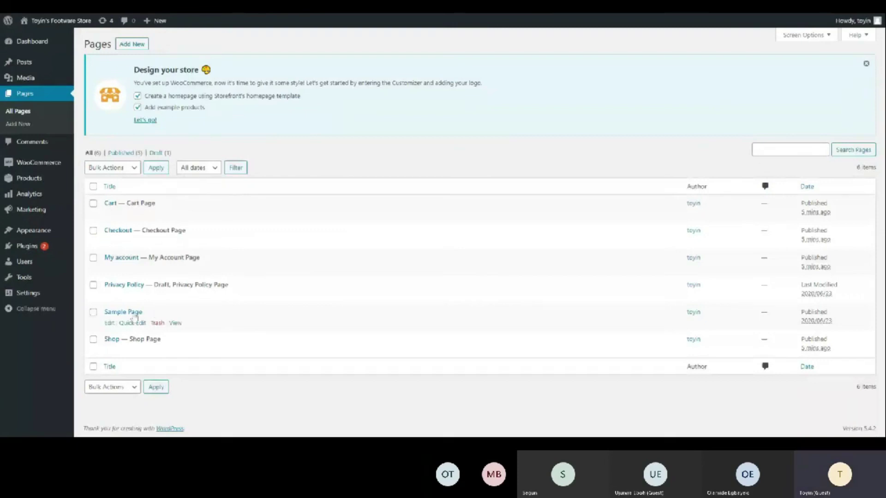
pyautogui.click(120, 314)
pyautogui.moveTo(180, 353)
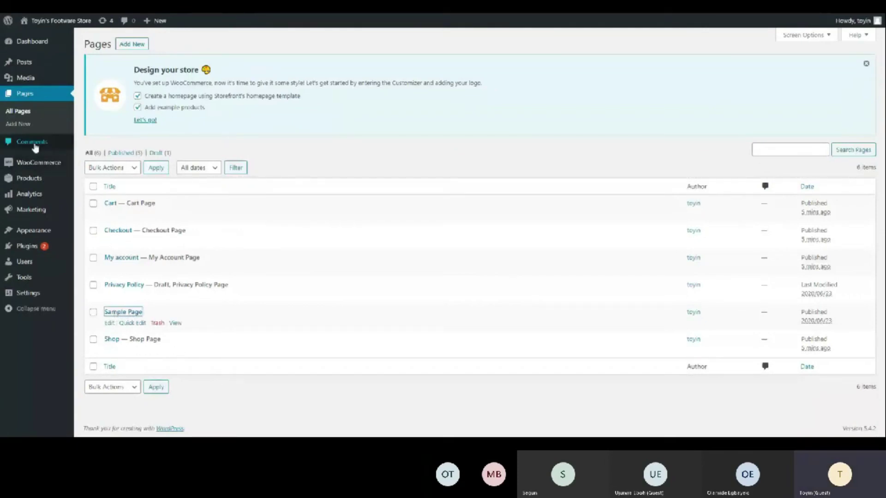
pyautogui.moveTo(183, 292)
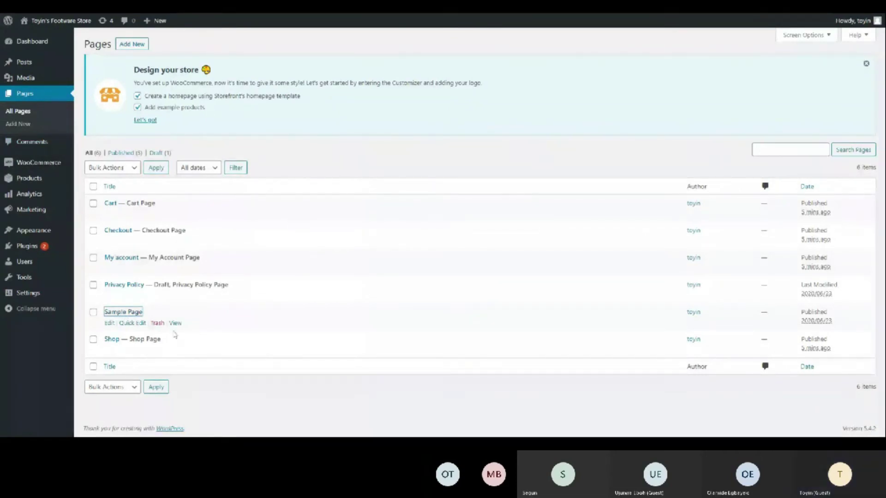
pyautogui.moveTo(175, 334)
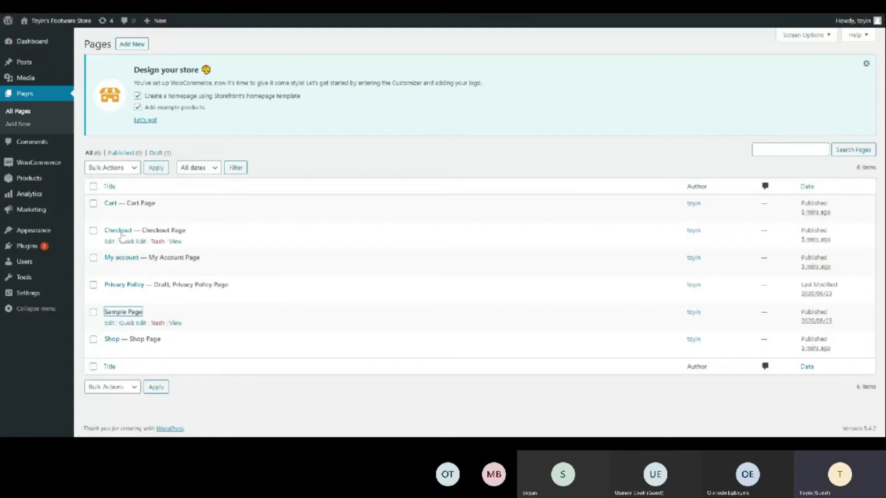
# Open the Cart page for editing and examine its content and page attributes.
pyautogui.click(108, 215)
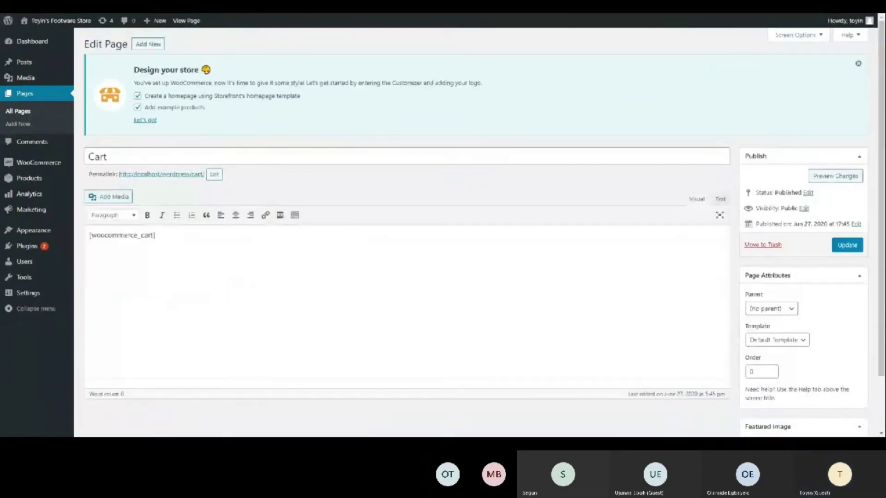
pyautogui.scroll(-1, 406, 231)
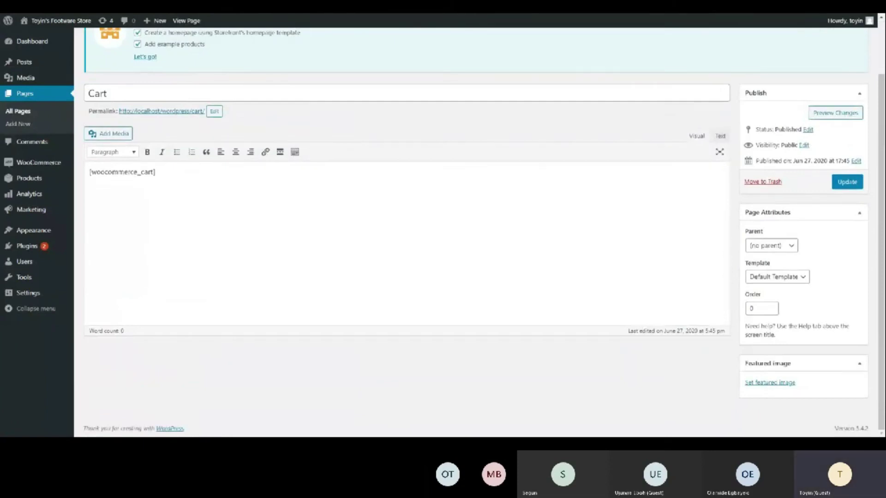
pyautogui.scroll(3, 406, 230)
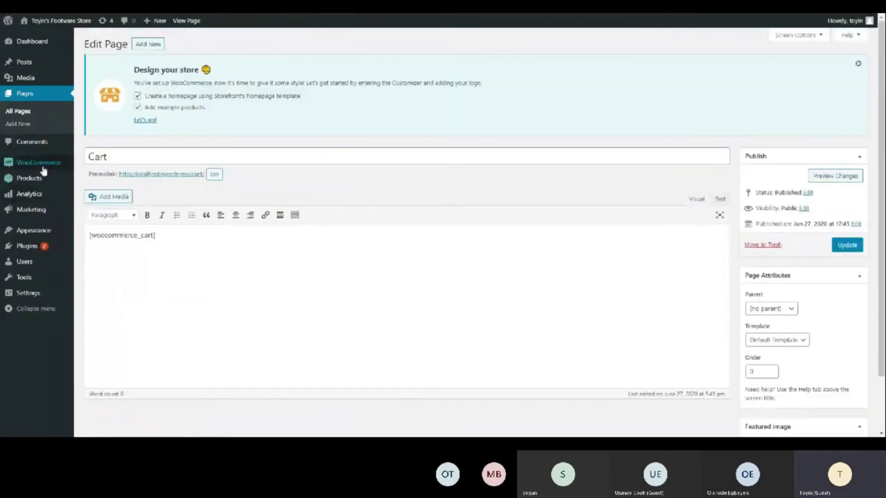
# Return to the WooCommerce product settings and review the shop page, cart, measurement and review options.
pyautogui.moveTo(41, 163)
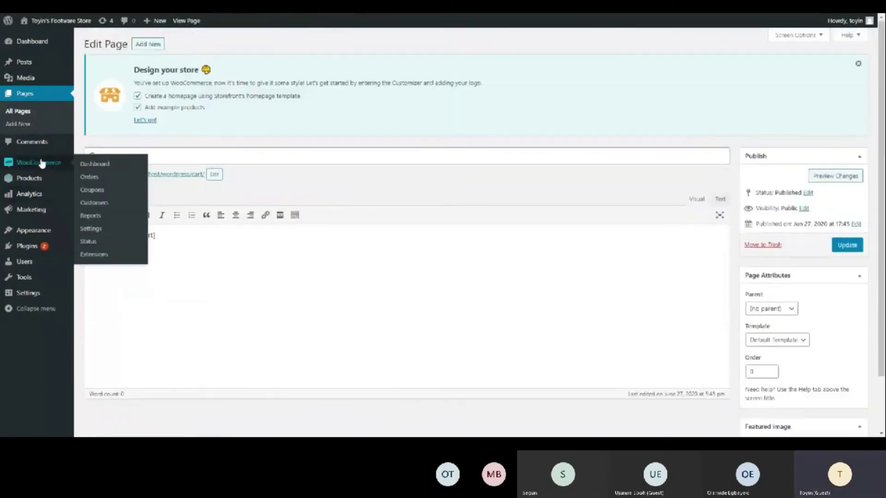
pyautogui.click(91, 229)
pyautogui.scroll(-3, 168, 253)
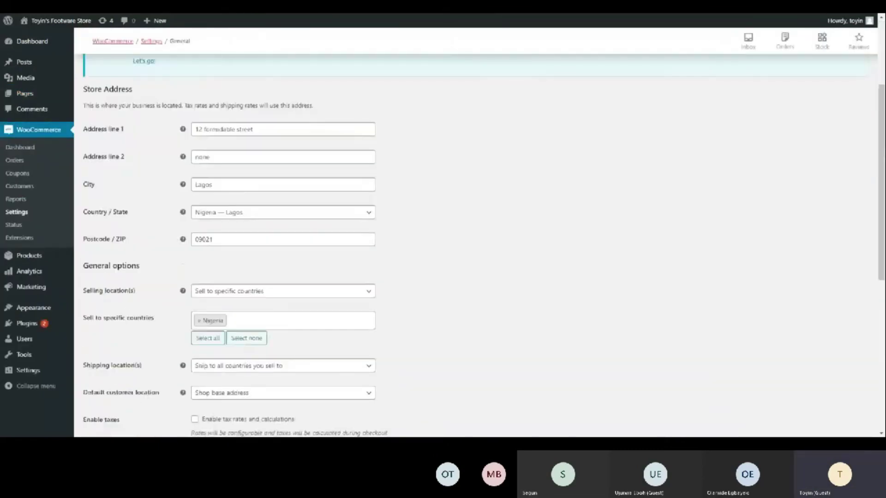
pyautogui.scroll(5, 140, 97)
pyautogui.click(140, 93)
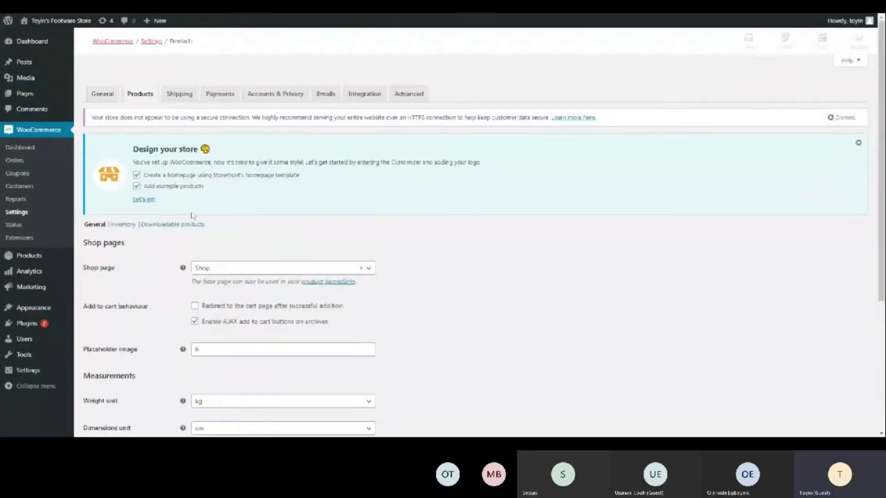
pyautogui.scroll(-4, 191, 215)
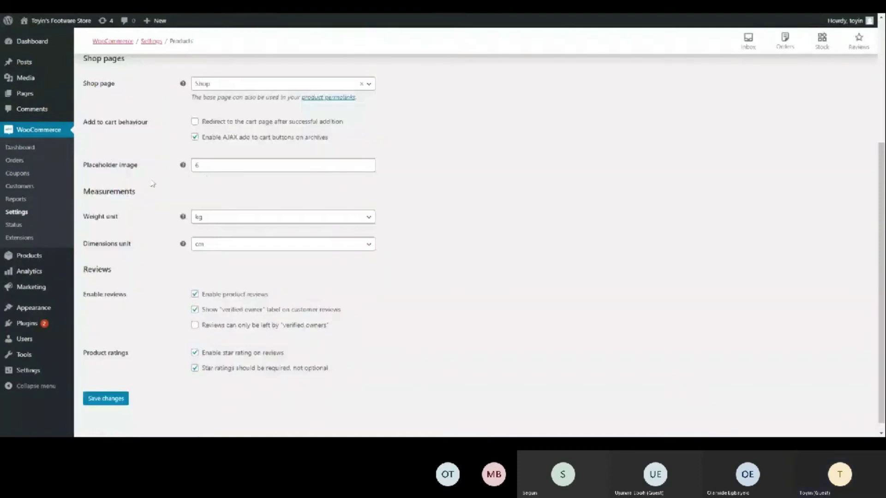
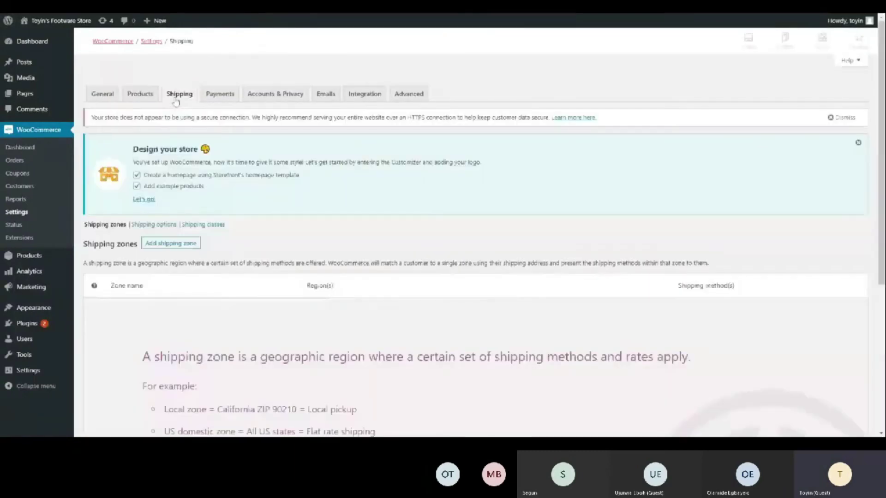
# In the WooCommerce shipping settings, dismiss the "Design your store" notice and read the explanation of shipping zones.
pyautogui.click(858, 143)
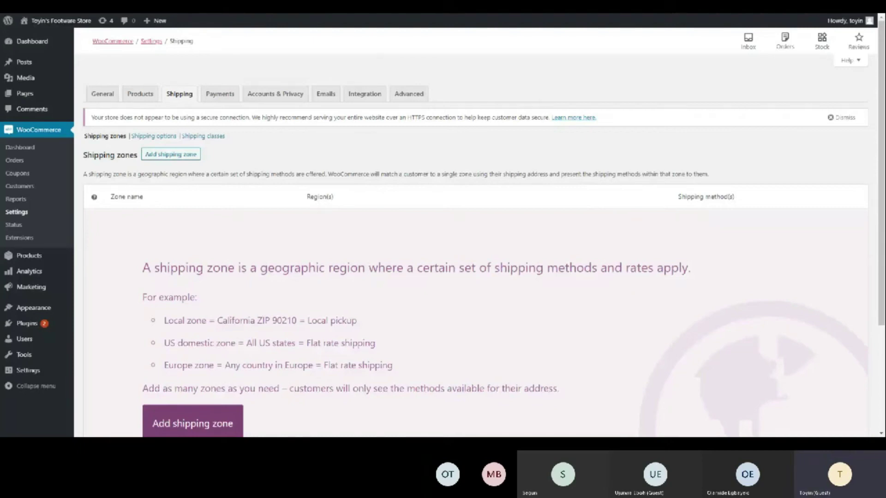
pyautogui.scroll(-2, 150, 246)
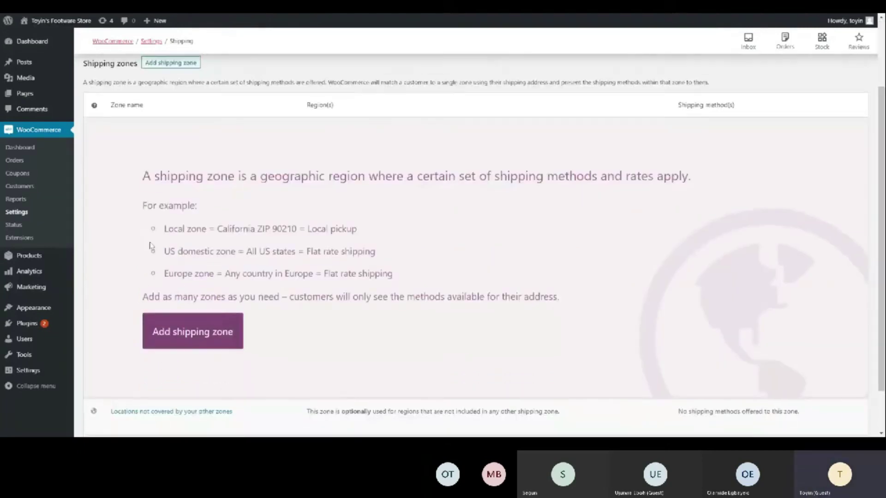
pyautogui.scroll(-1, 150, 245)
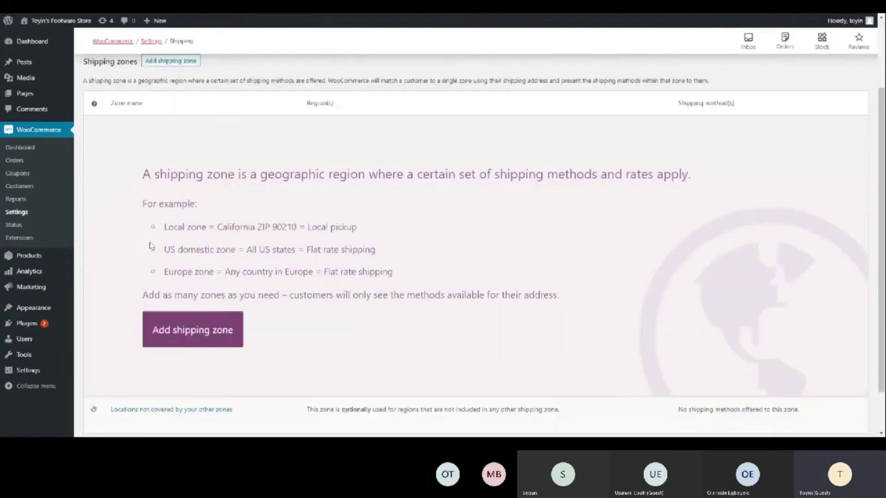
pyautogui.scroll(-1, 150, 245)
# Add a shipping zone named Lagos and set its region to Lagos, Nigeria.
pyautogui.click(180, 292)
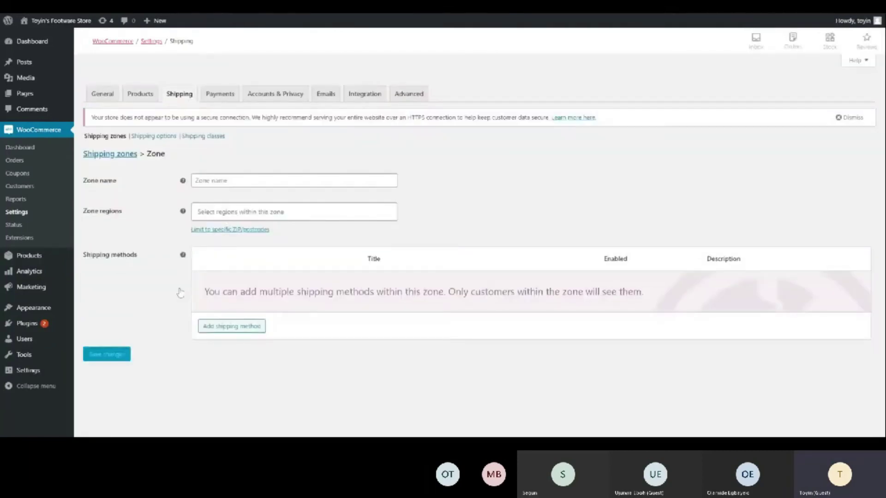
pyautogui.click(214, 182)
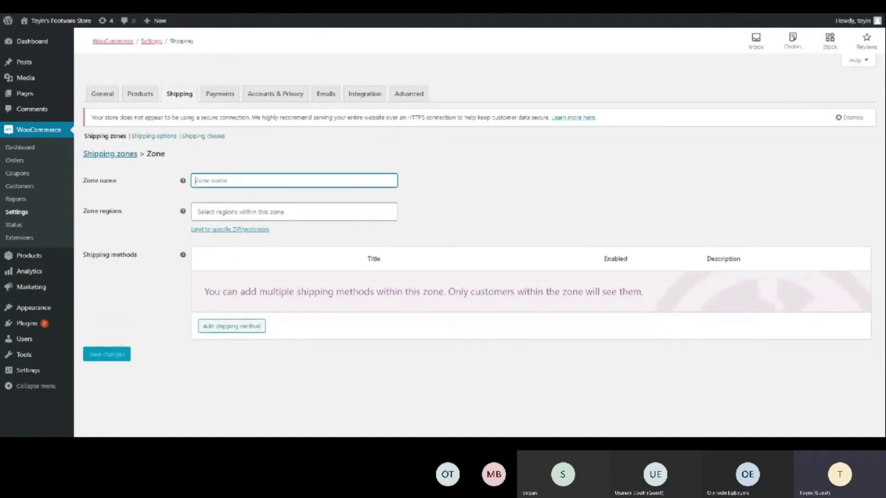
pyautogui.write('Lago')
pyautogui.press('Tab')
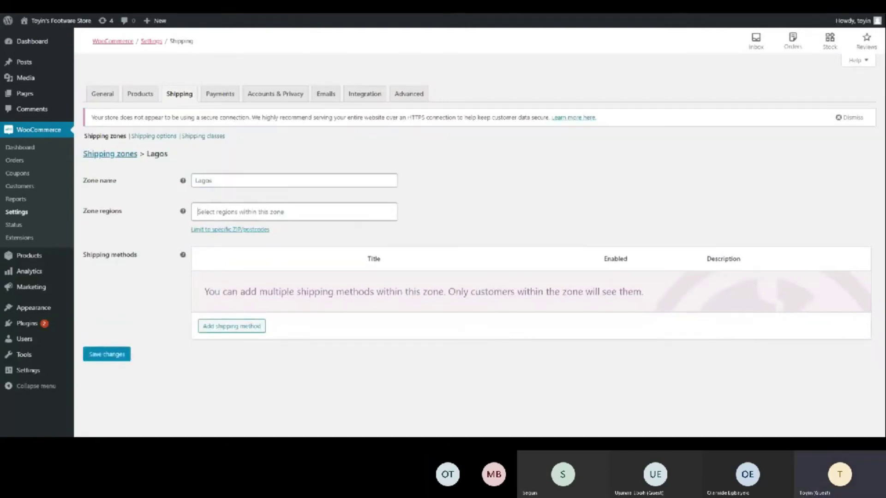
pyautogui.press('Down')
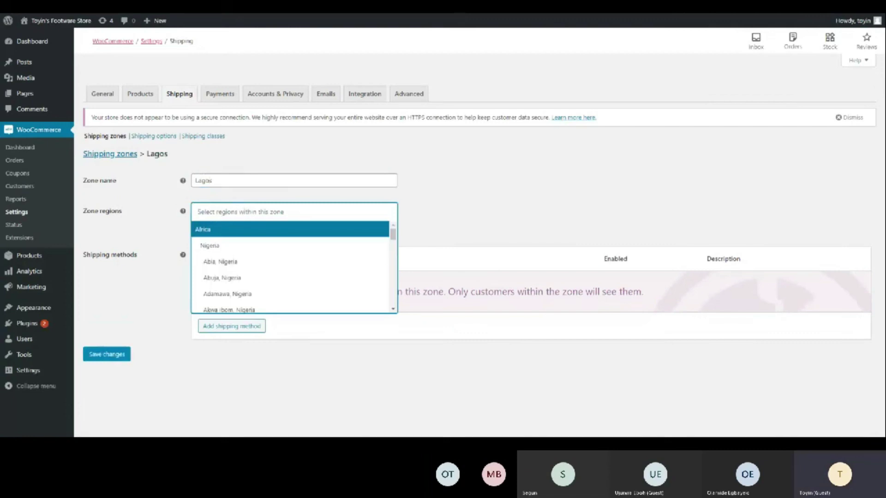
pyautogui.write('Lagos')
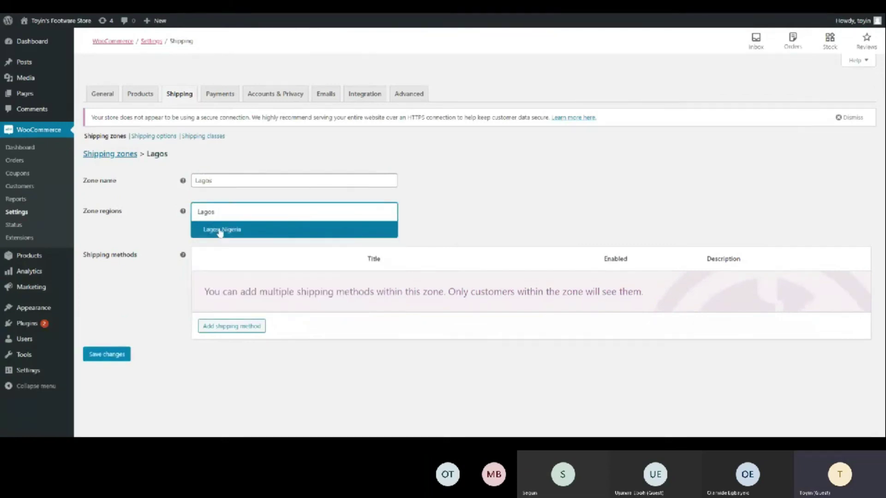
pyautogui.click(220, 231)
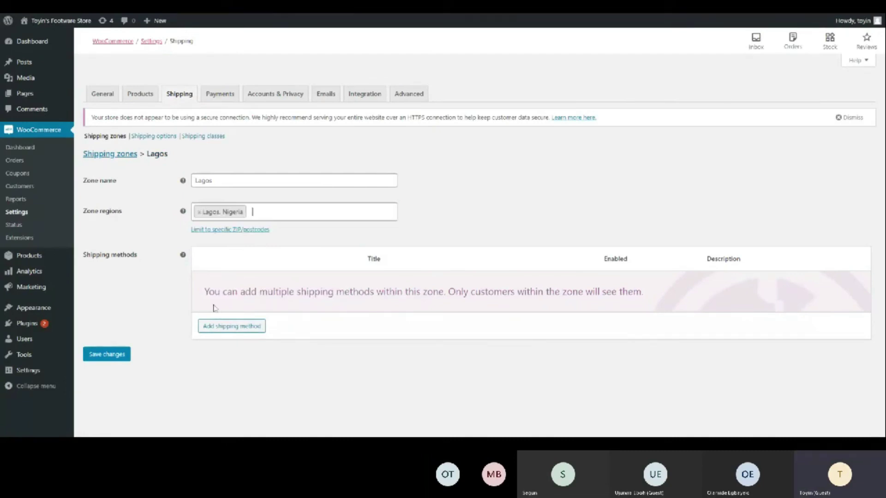
# Add the Free shipping method to the Lagos shipping zone.
pyautogui.click(223, 332)
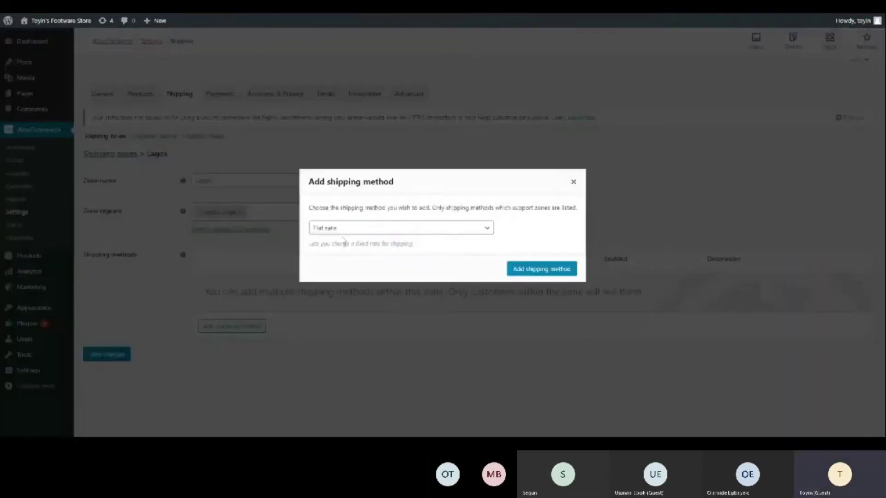
pyautogui.click(350, 232)
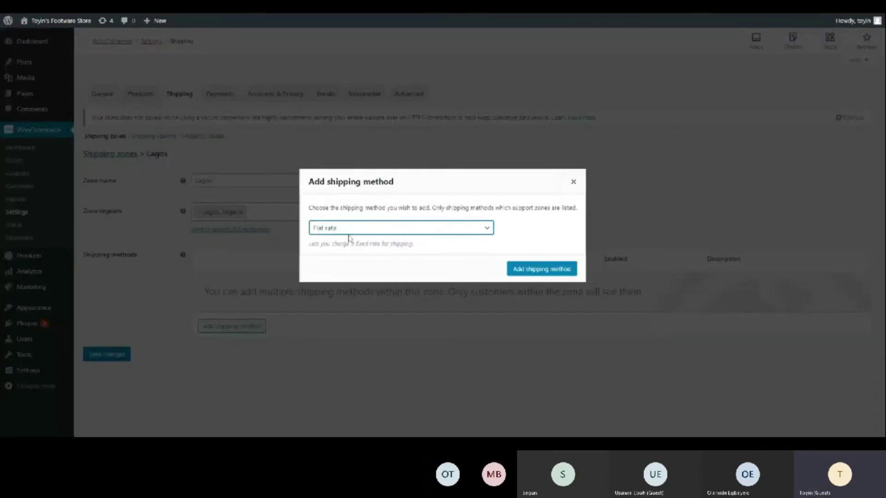
pyautogui.click(349, 238)
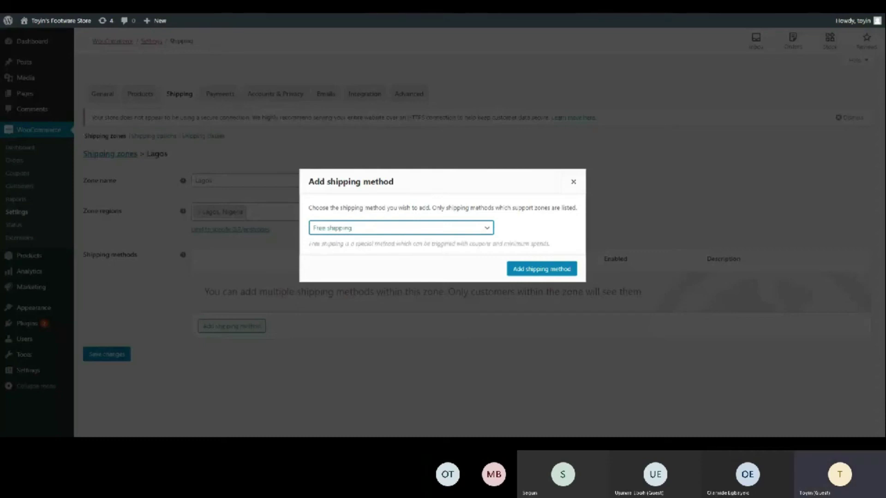
pyautogui.click(511, 269)
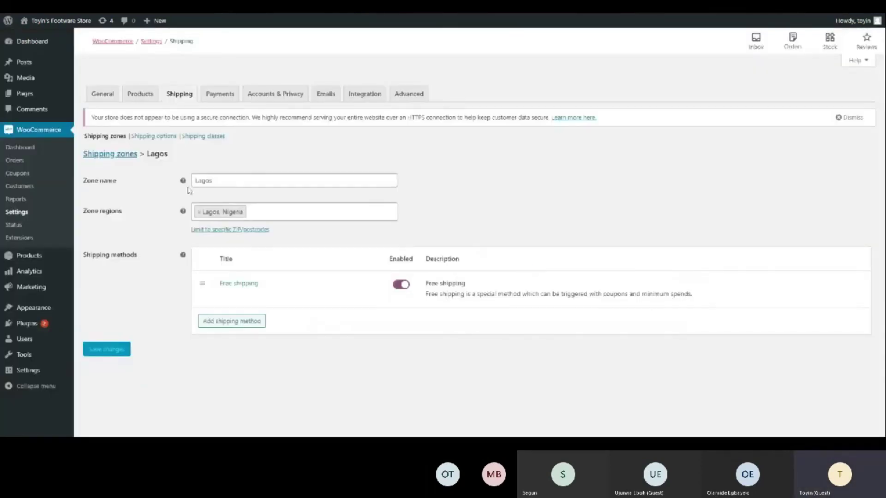
# Rename the shipping zone as "Lagos customers" and save the changes.
pyautogui.click(214, 181)
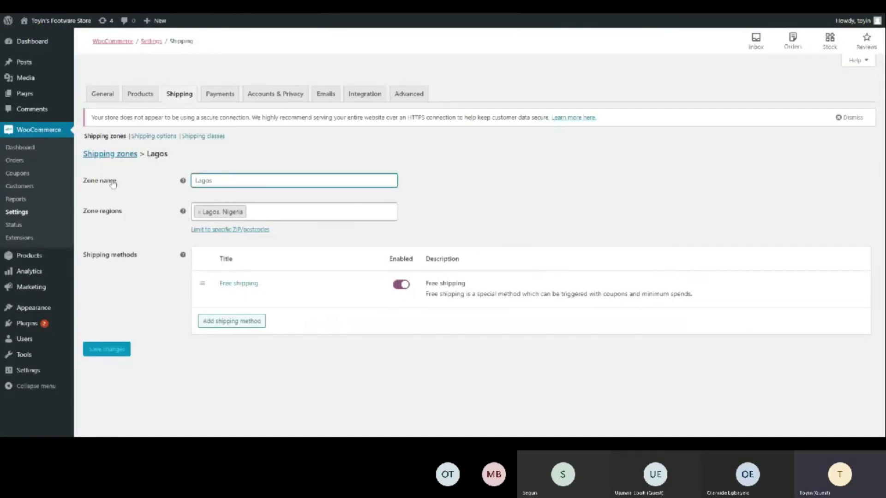
pyautogui.doubleClick(211, 181)
pyautogui.write('L')
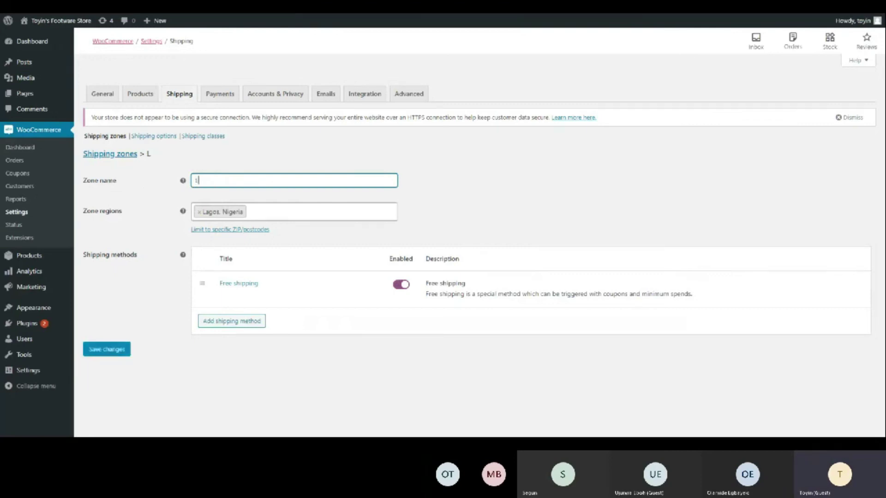
pyautogui.write('agos customers')
pyautogui.click(147, 209)
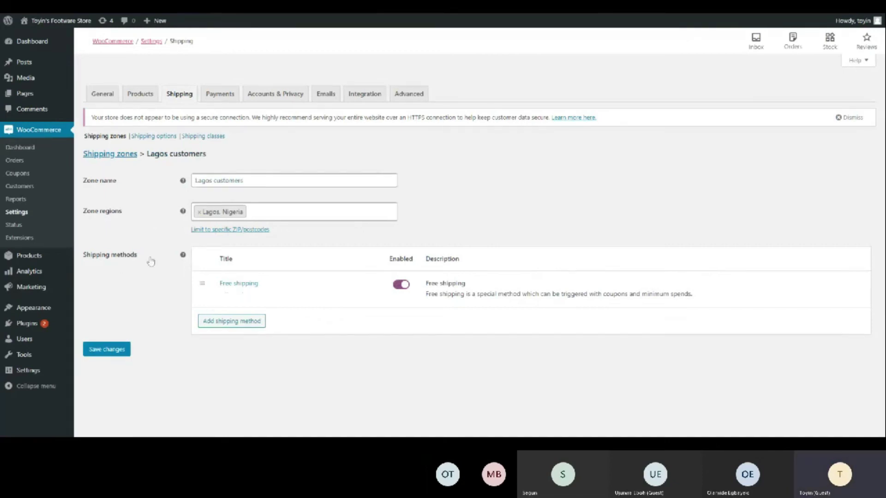
pyautogui.moveTo(275, 309)
pyautogui.click(111, 352)
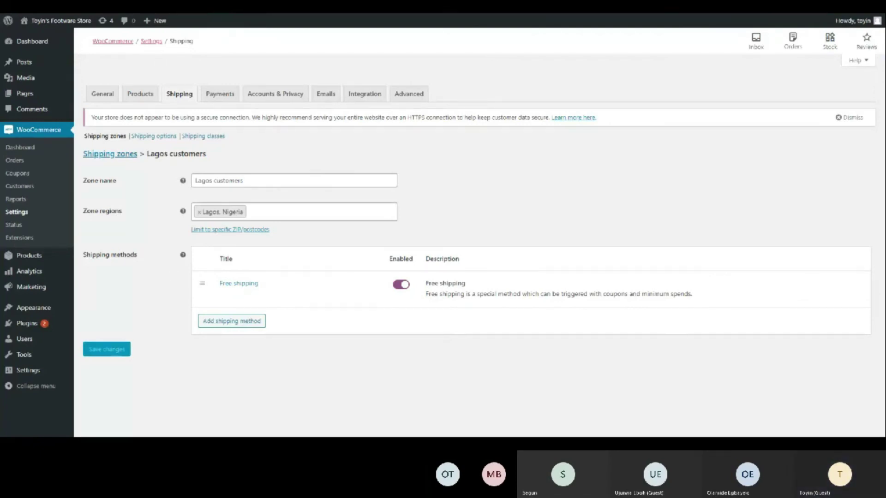
# Add a shipping zone named South West and set its regions to Oyo, Nigeria and Ogun, Nigeria.
pyautogui.click(113, 157)
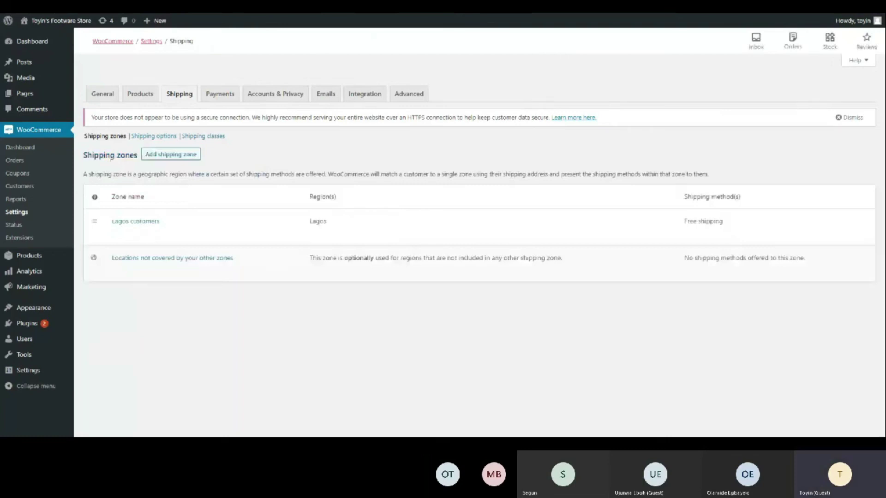
pyautogui.click(179, 155)
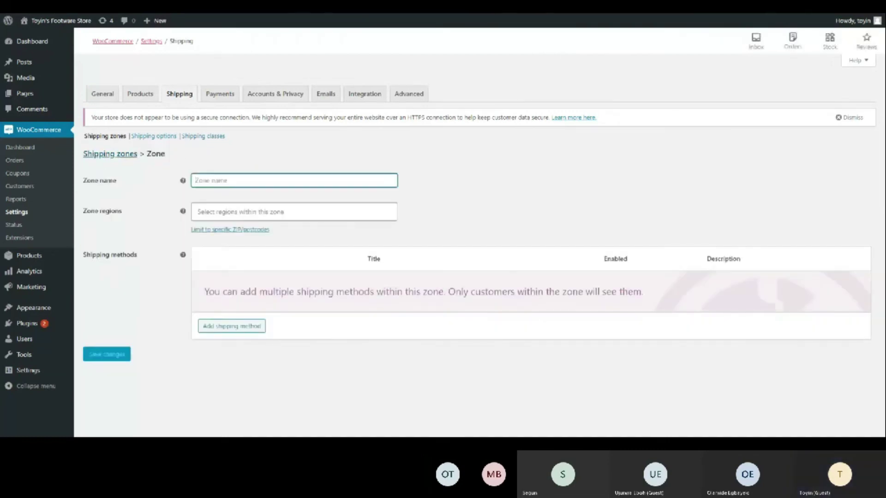
pyautogui.write('Sout')
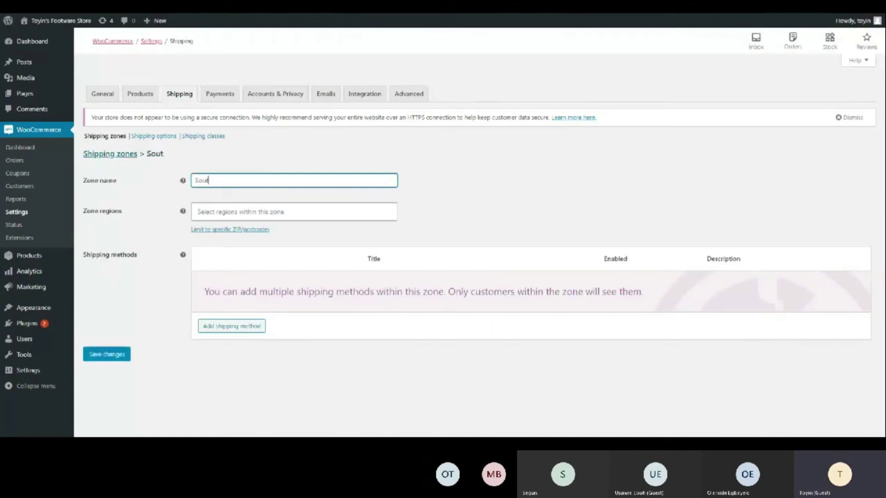
pyautogui.write('h West')
pyautogui.click(294, 212)
pyautogui.write('oyo')
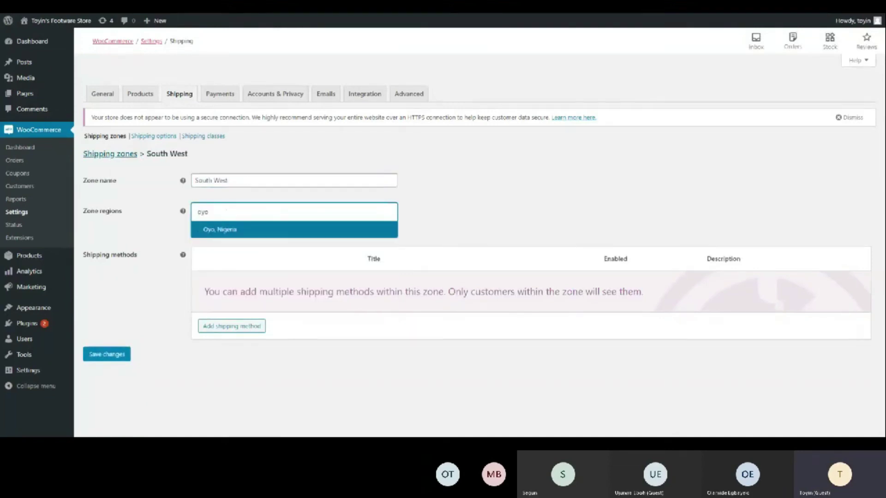
pyautogui.click(224, 230)
pyautogui.write('Ogun')
pyautogui.click(226, 231)
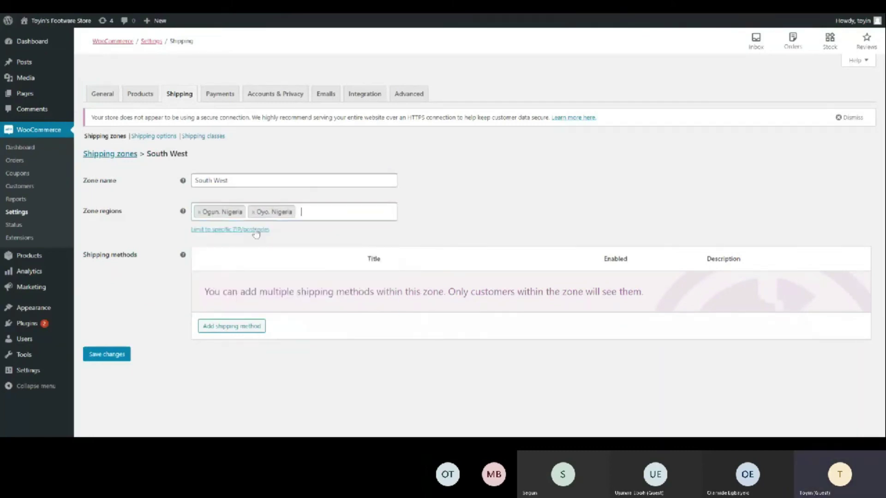
# Add Osun, Nigeria and Ekiti, Nigeria to the regions of the South West shipping zone.
pyautogui.write('O')
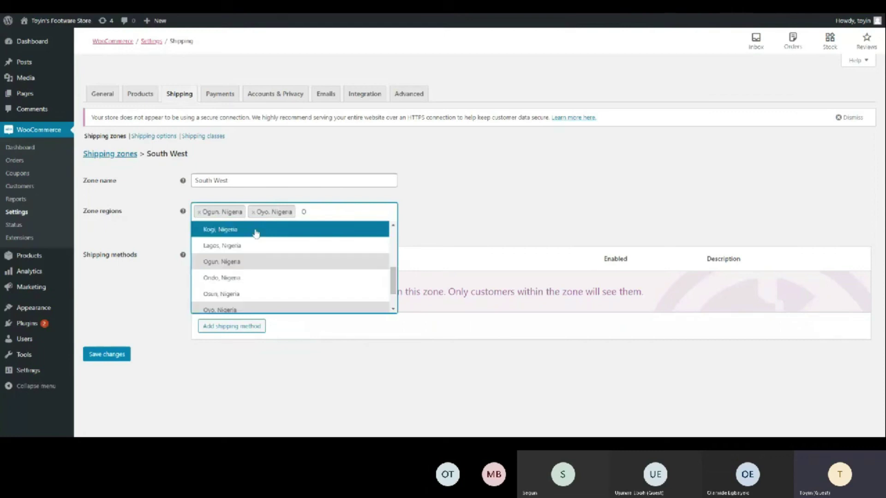
pyautogui.write('sun')
pyautogui.click(256, 233)
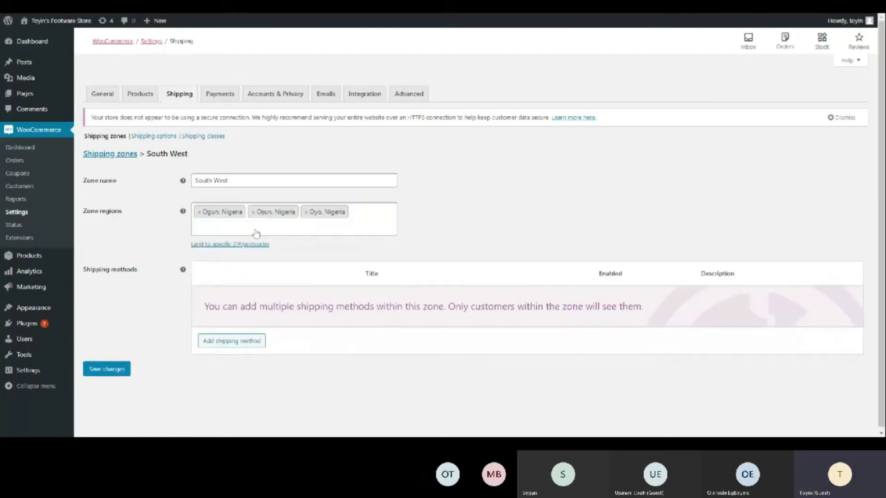
pyautogui.write('Ekiti')
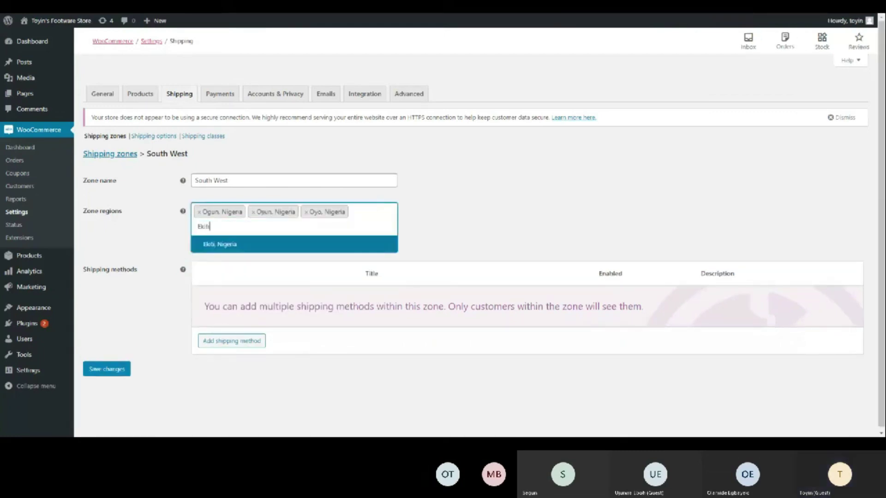
pyautogui.click(239, 251)
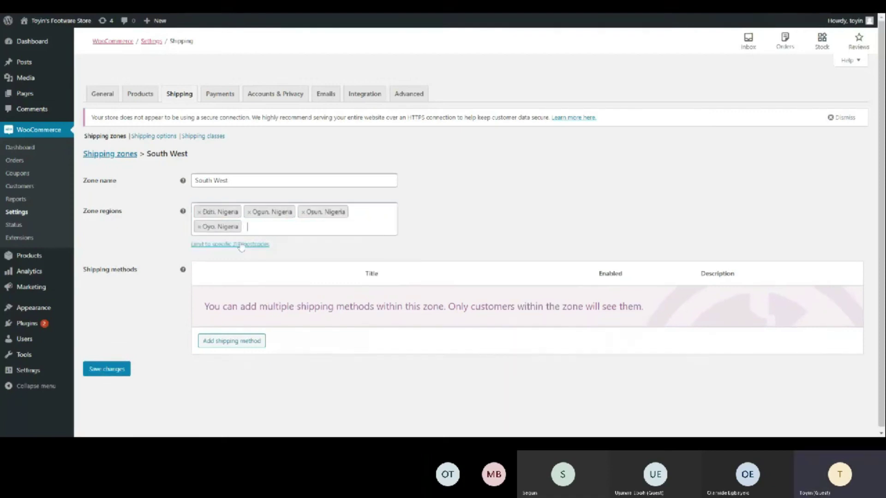
# Remove Osun and Ekiti from the South West zone's regions, keeping only Ogun, Nigeria and Oyo, Nigeria.
pyautogui.click(200, 227)
pyautogui.click(303, 212)
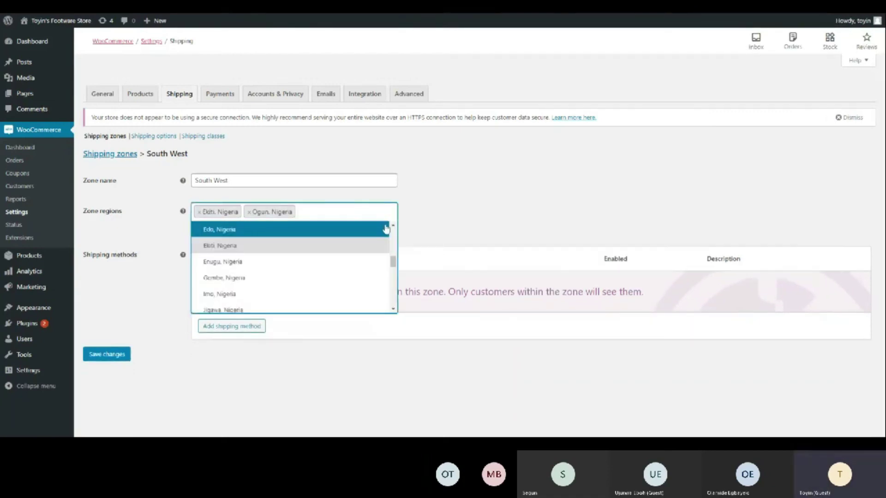
pyautogui.click(199, 212)
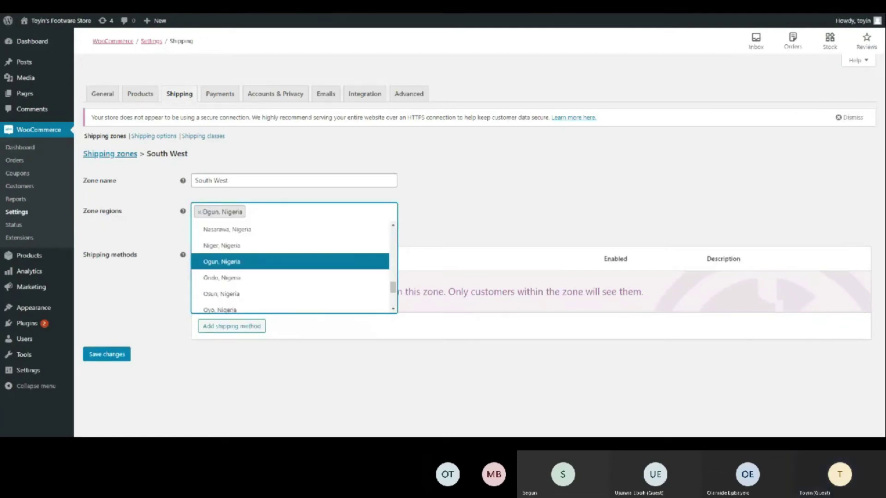
pyautogui.press('Escape')
pyautogui.press('Down')
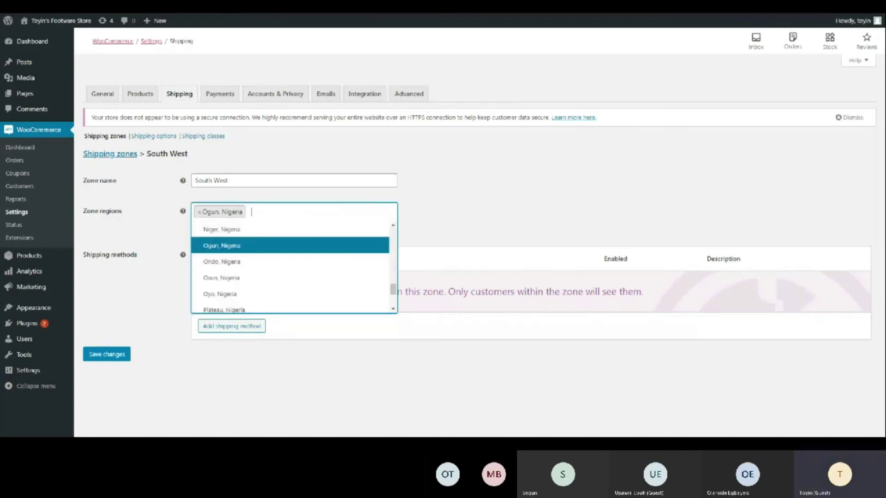
pyautogui.press('Down')
pyautogui.press('Down')
pyautogui.press('Down')
pyautogui.press('Return')
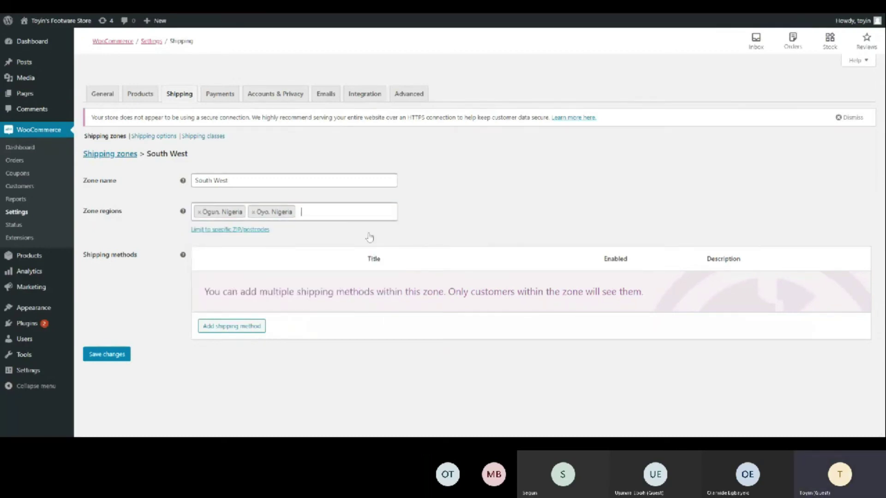
# Add the Flat rate method to the South West zone with tax status None and a cost of 2500, and save it.
pyautogui.click(246, 328)
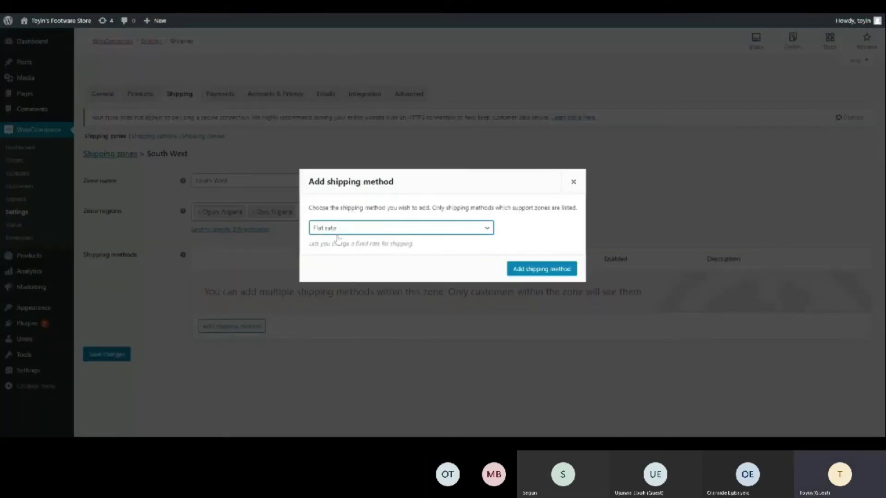
pyautogui.click(518, 270)
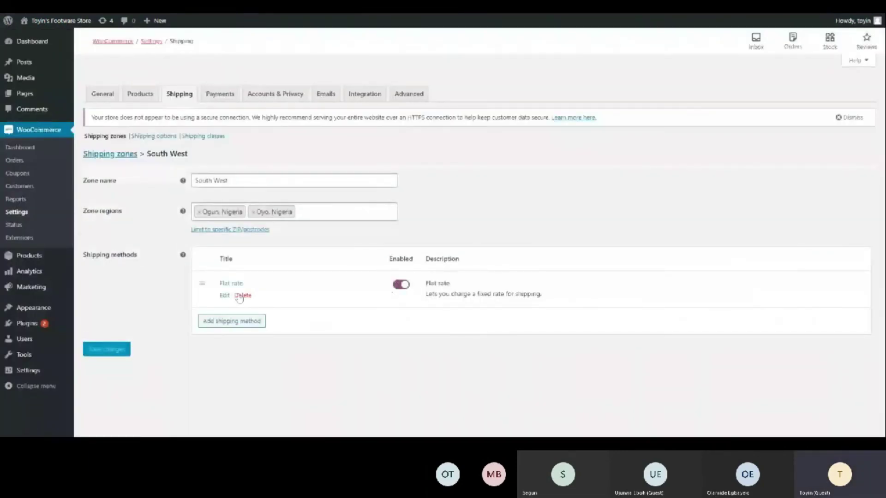
pyautogui.click(225, 296)
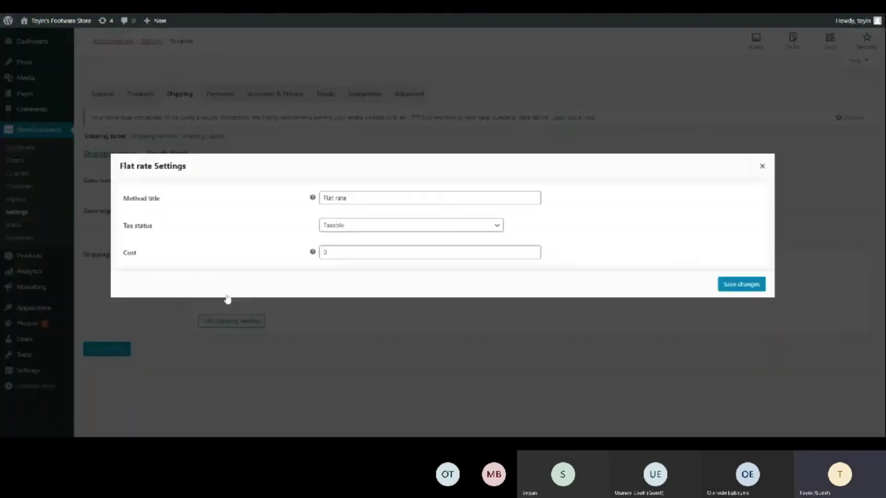
pyautogui.click(325, 252)
pyautogui.write('25')
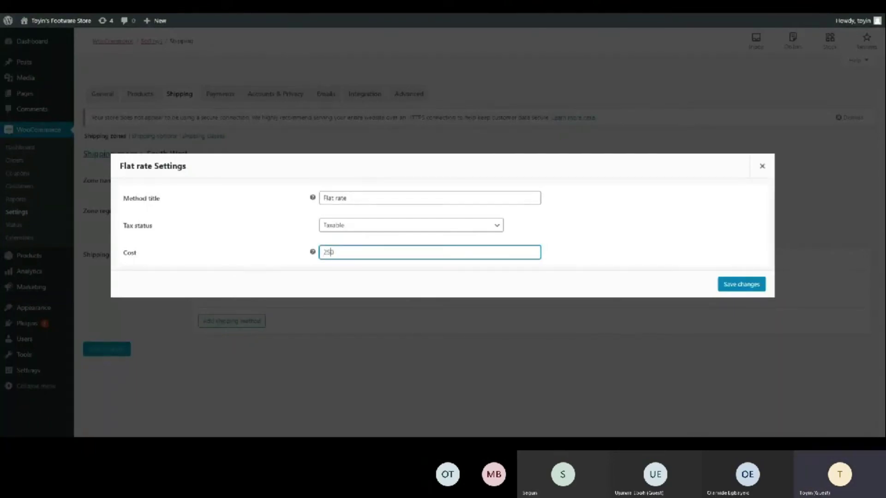
pyautogui.write('0')
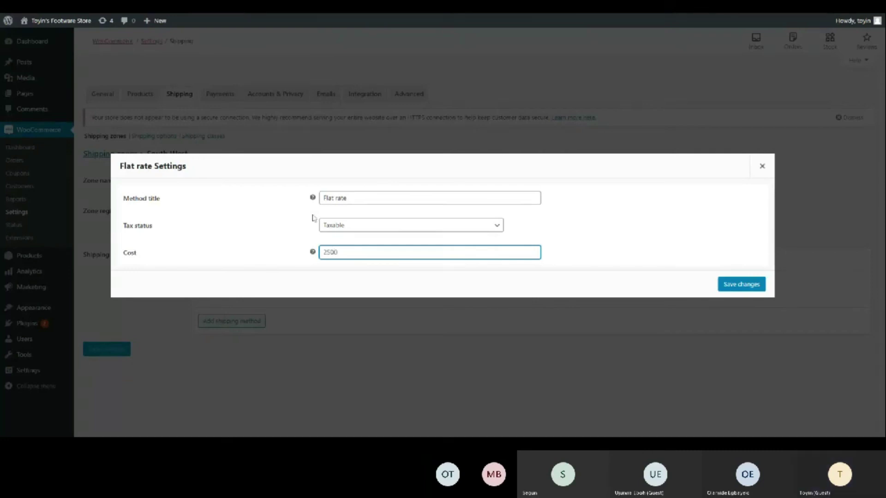
pyautogui.click(489, 230)
pyautogui.click(397, 253)
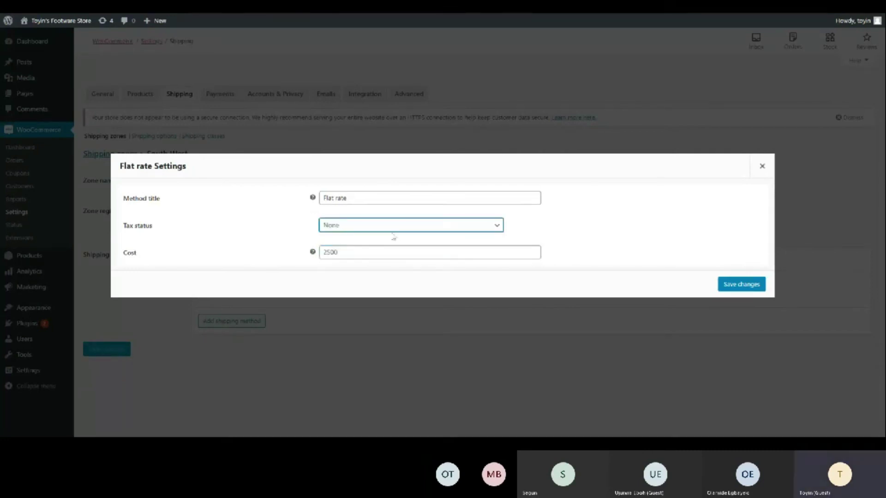
pyautogui.click(736, 283)
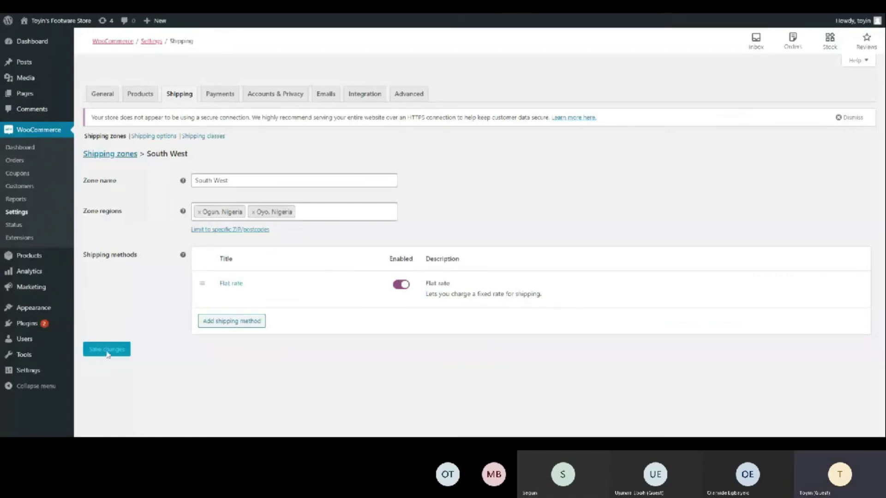
# Review the list of shipping zones, the shipping options and the shipping classes.
pyautogui.click(113, 138)
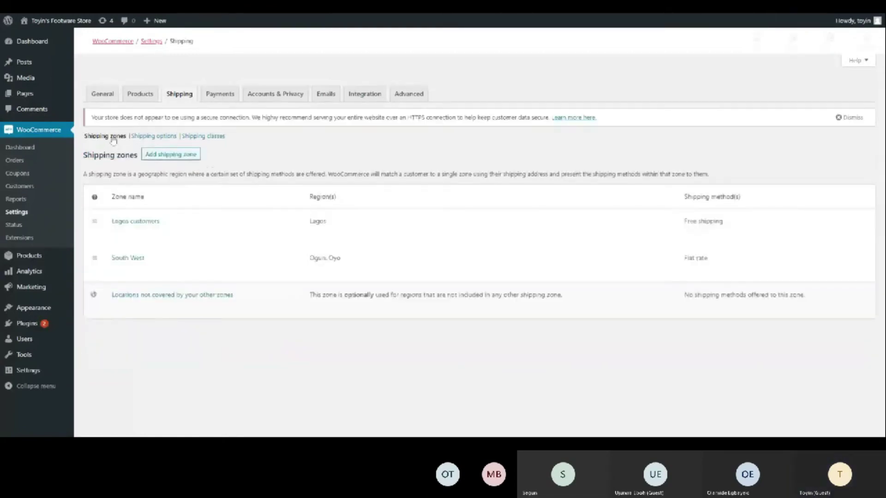
pyautogui.moveTo(136, 225)
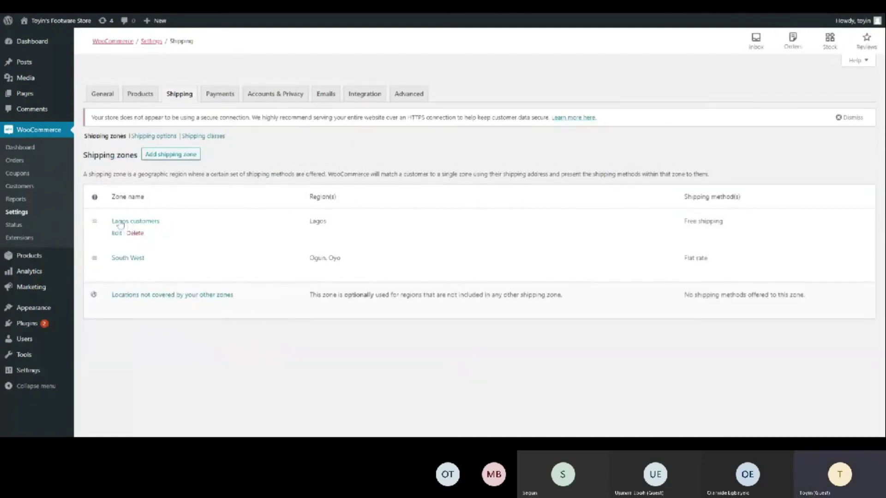
pyautogui.moveTo(154, 265)
pyautogui.click(160, 138)
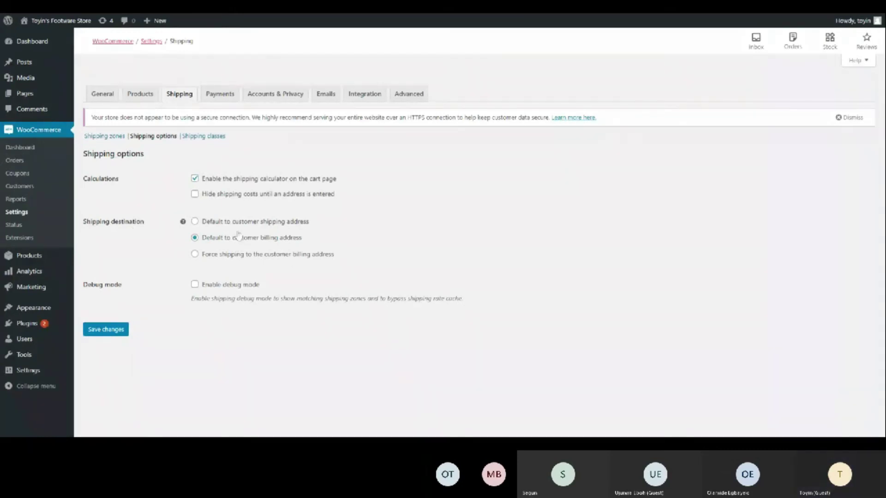
pyautogui.click(203, 136)
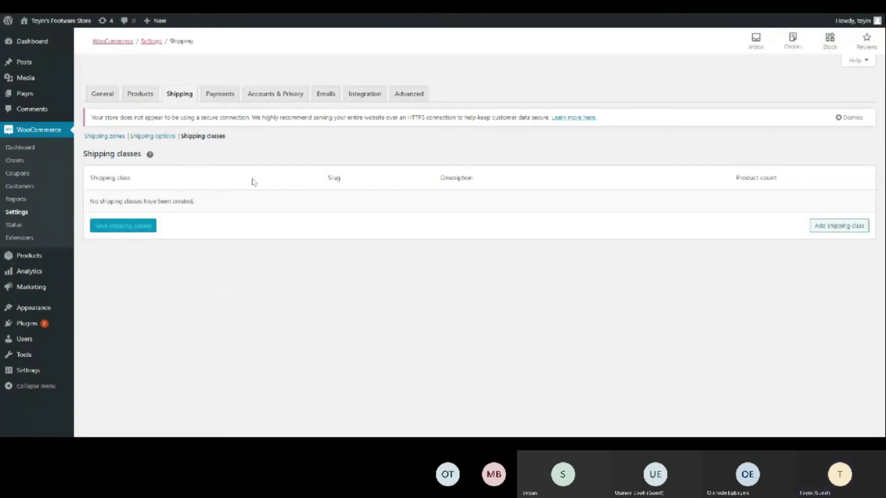
# Enable Cash on delivery as a payment method for the store and save the changes.
pyautogui.click(223, 95)
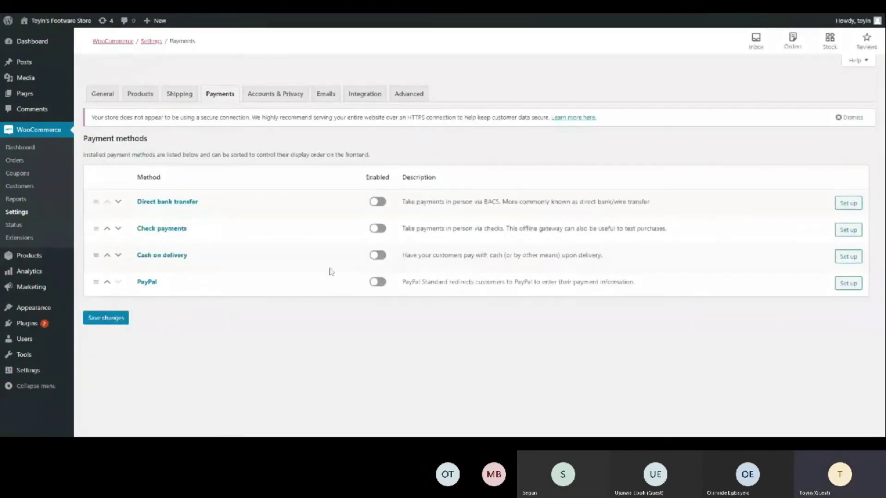
pyautogui.click(378, 259)
pyautogui.click(124, 315)
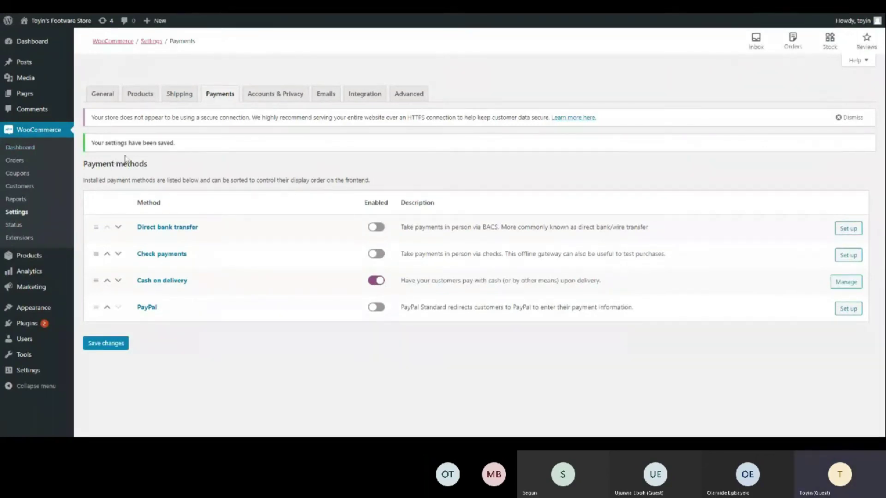
# Look at the store's orders, then start a new coupon with the code Store100x5.
pyautogui.click(17, 162)
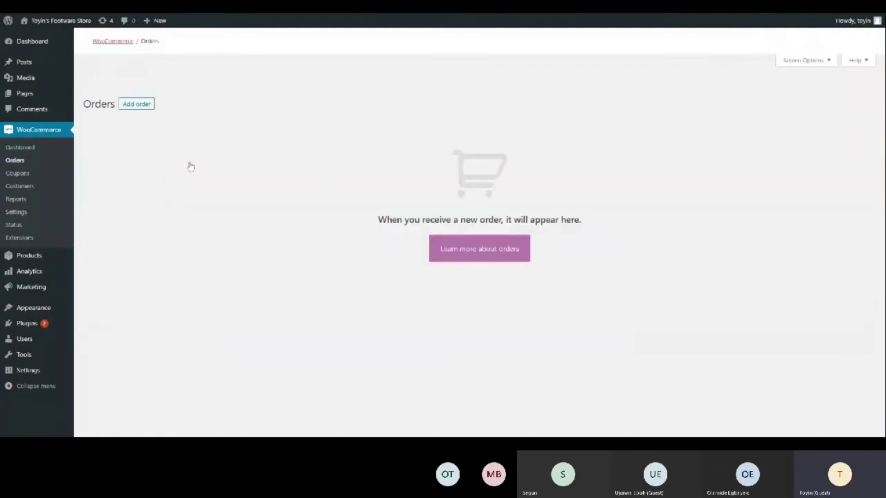
pyautogui.click(17, 174)
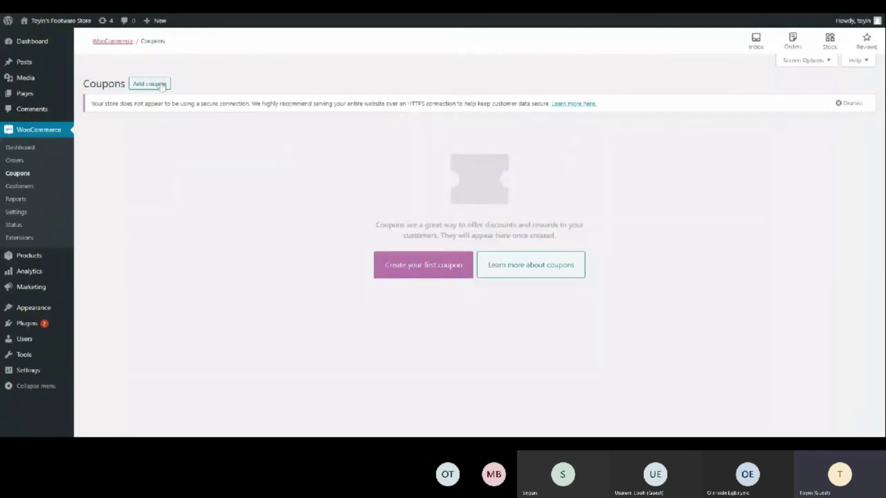
pyautogui.click(162, 85)
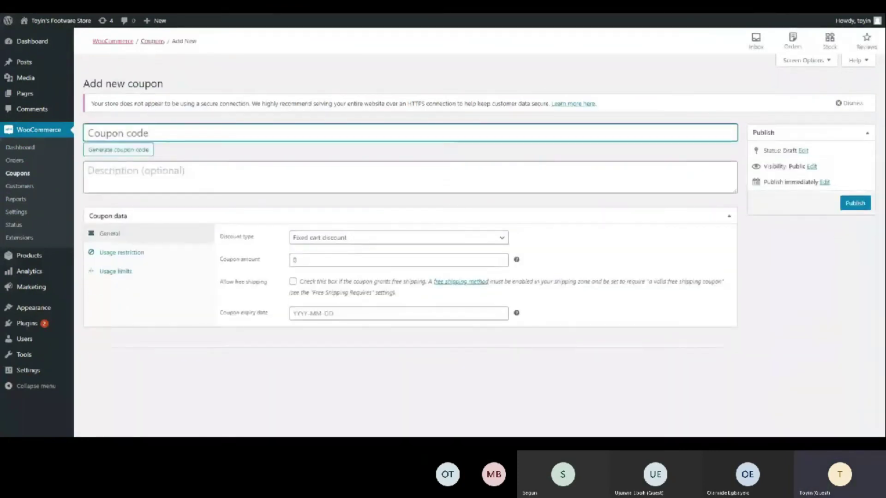
pyautogui.write('Store')
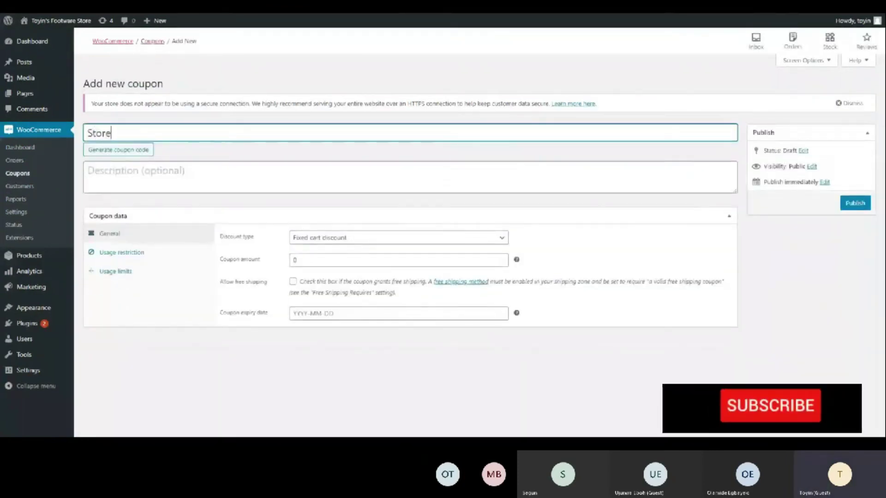
pyautogui.write('10')
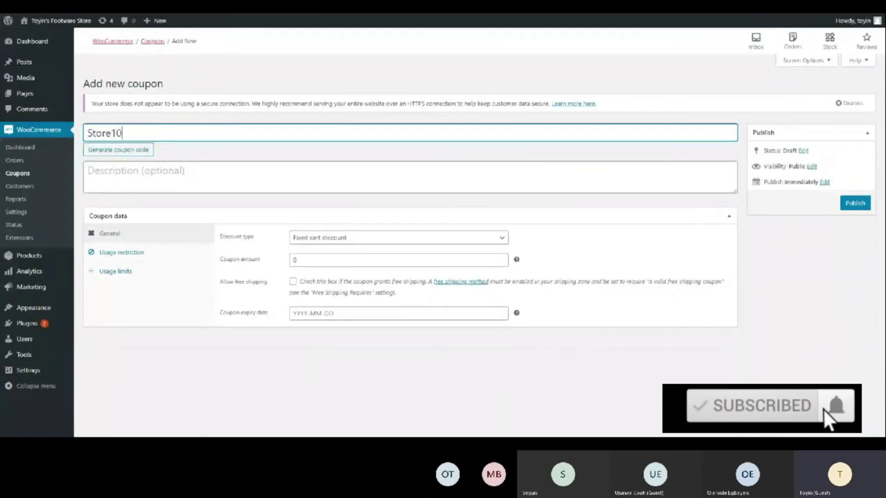
pyautogui.write('0x')
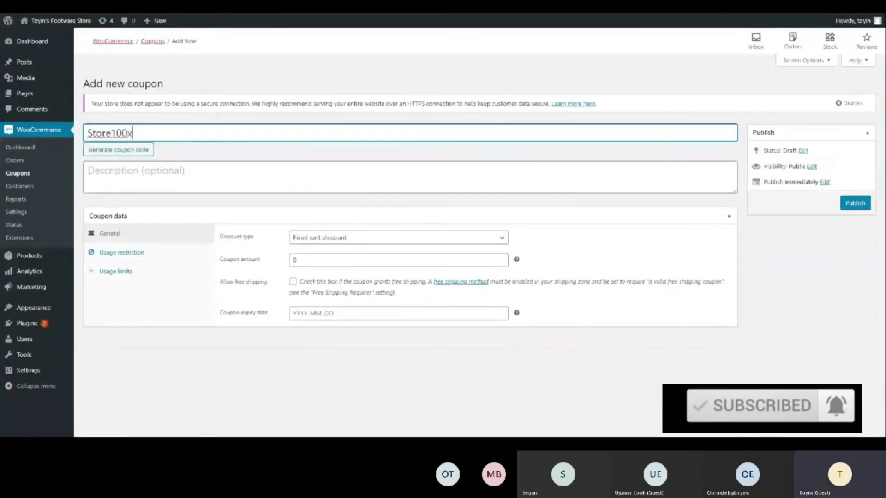
pyautogui.write('5')
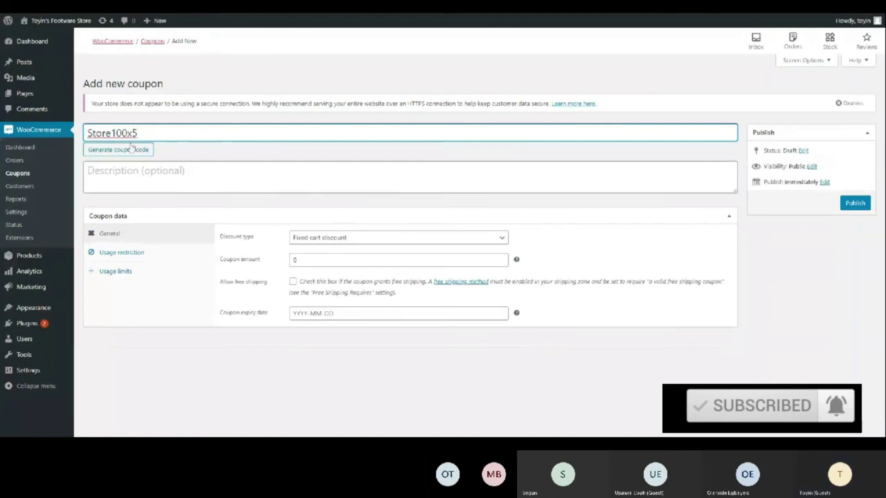
# Keep the Fixed cart discount type for the coupon and set its amount to 250.
pyautogui.click(330, 243)
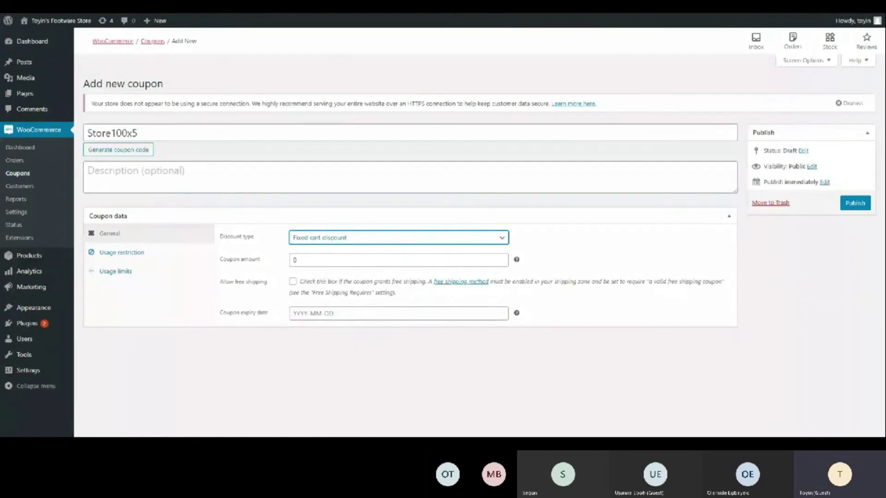
pyautogui.click(323, 260)
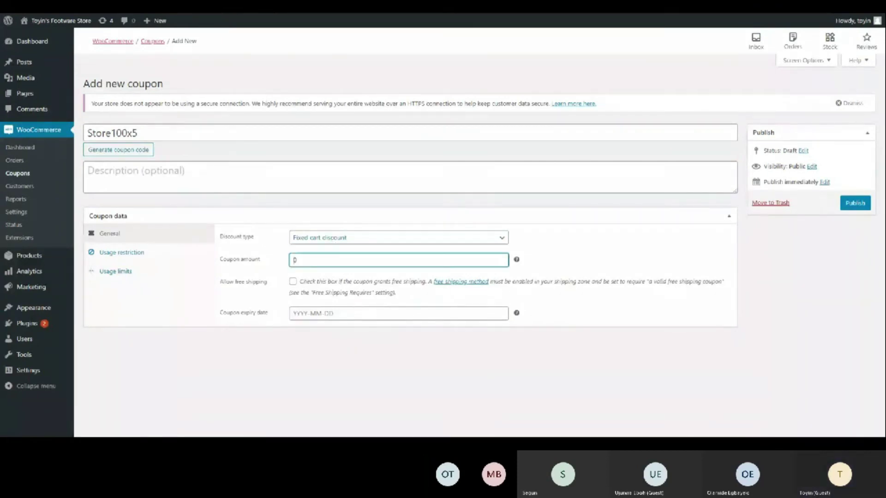
pyautogui.write('2')
pyautogui.press('Delete')
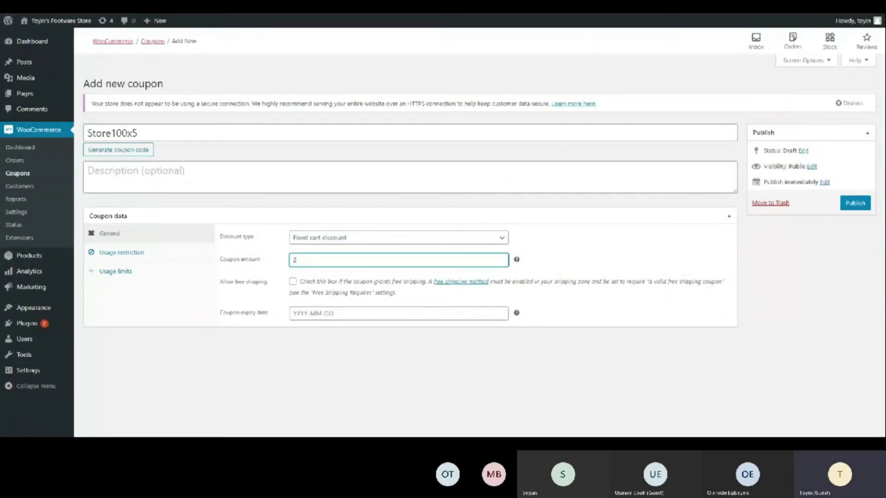
pyautogui.write('50')
# Try the percentage and fixed product discount types with an amount of 2, and return to a fixed cart discount of 250.
pyautogui.click(367, 239)
pyautogui.click(350, 253)
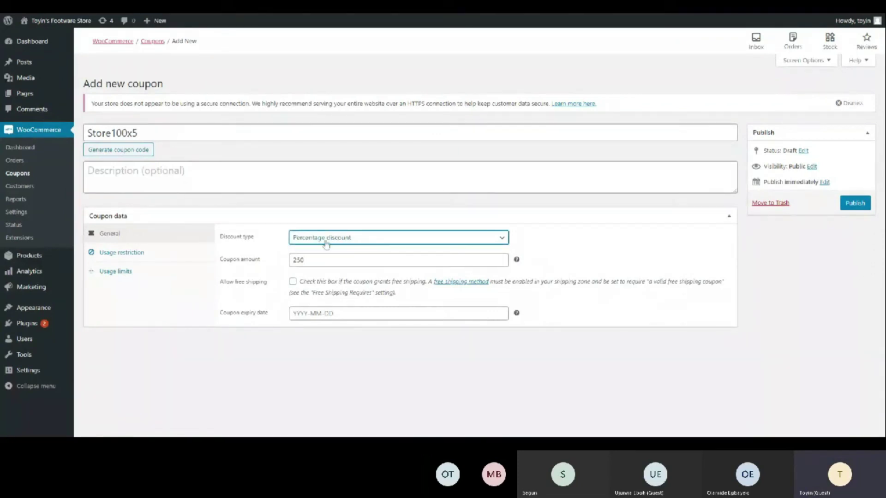
pyautogui.click(299, 260)
pyautogui.press('BackSpace')
pyautogui.press('BackSpace')
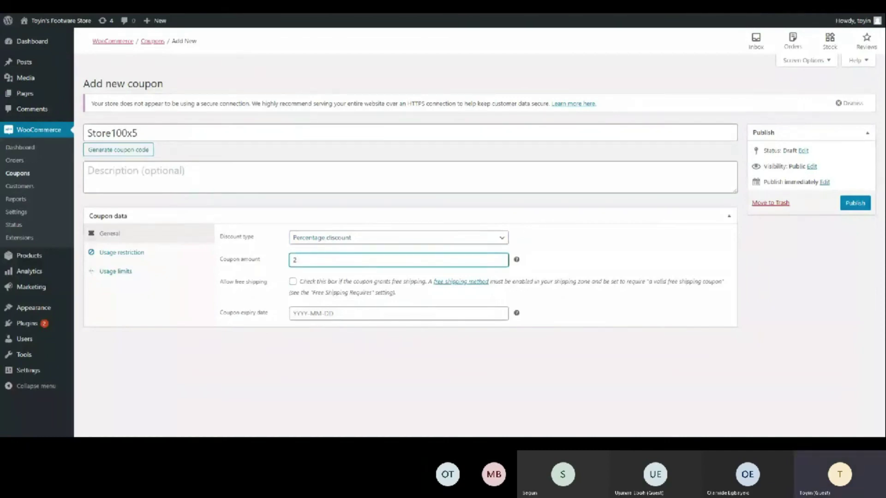
pyautogui.click(325, 244)
pyautogui.click(325, 244)
pyautogui.click(326, 266)
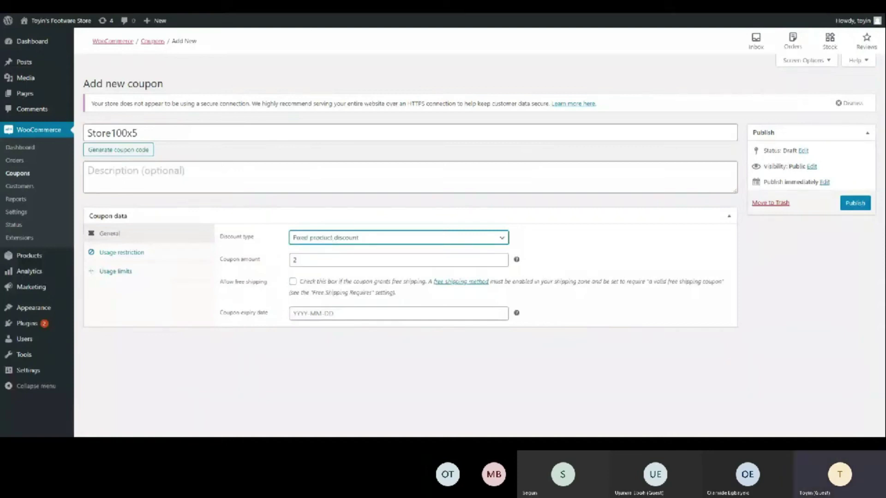
pyautogui.click(351, 244)
pyautogui.click(353, 271)
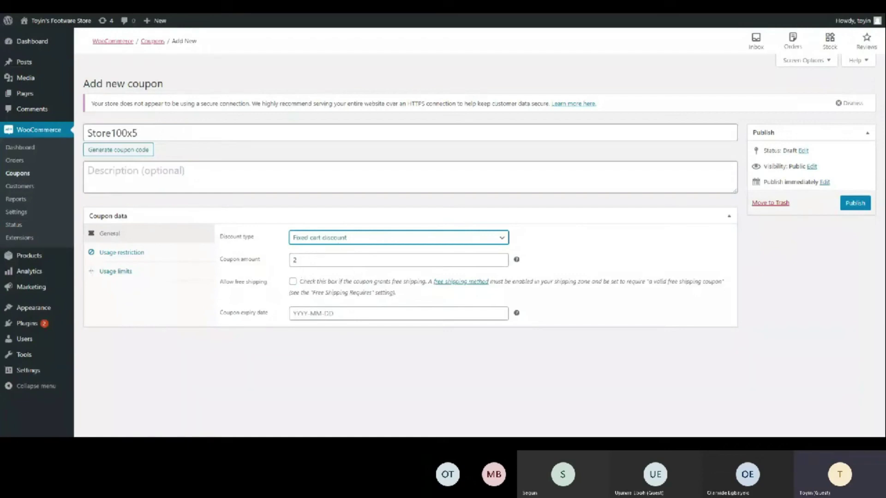
pyautogui.click(305, 259)
pyautogui.write('50')
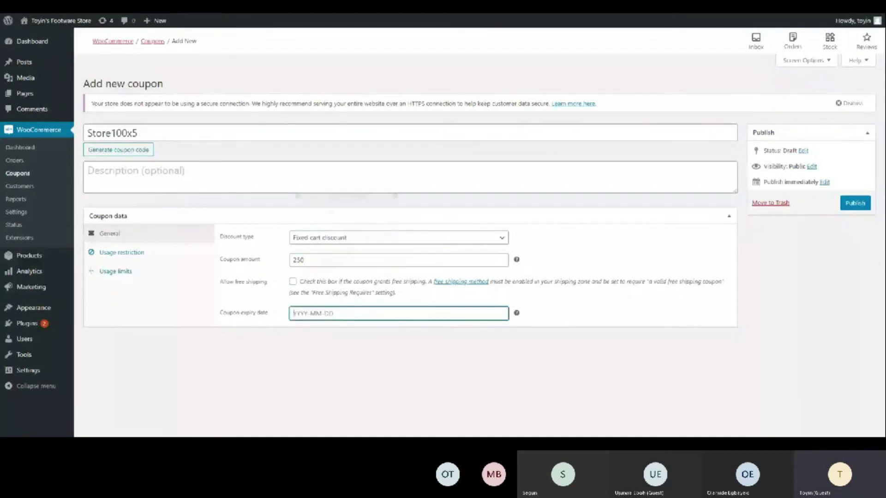
# Set the coupon's expiry date to 2020-07-04 and publish the coupon.
pyautogui.click(365, 313)
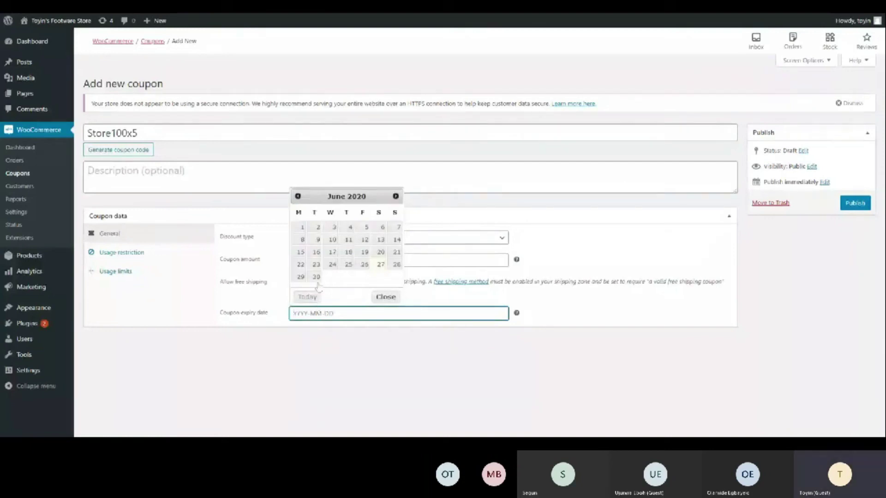
pyautogui.click(395, 197)
pyautogui.click(380, 228)
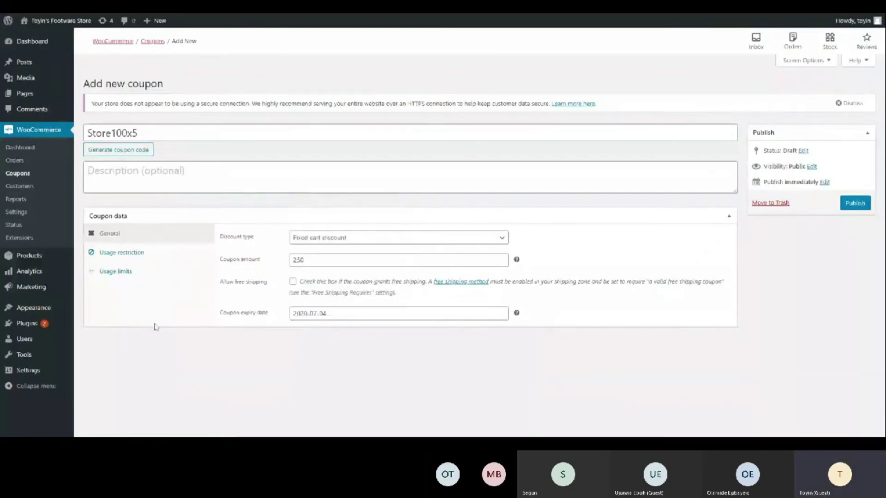
pyautogui.click(851, 204)
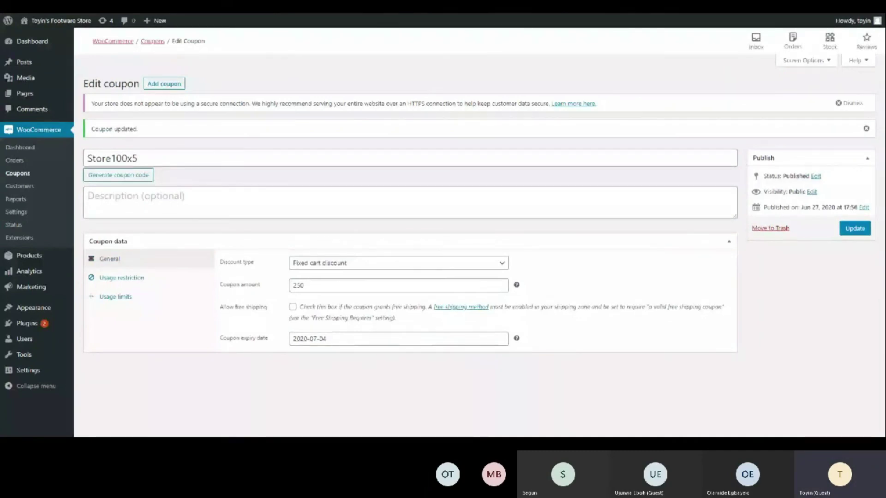
pyautogui.doubleClick(112, 158)
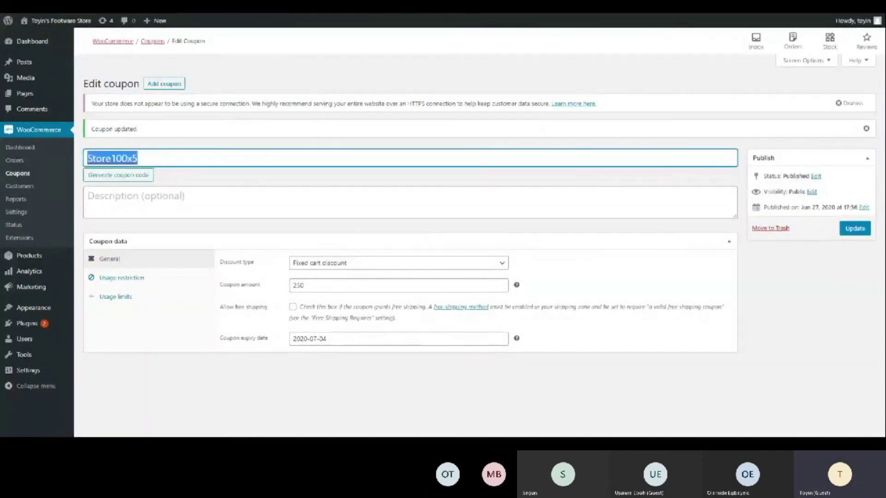
# Restrict the coupon's usage to a minimum spend of 5000 and update the coupon.
pyautogui.click(147, 279)
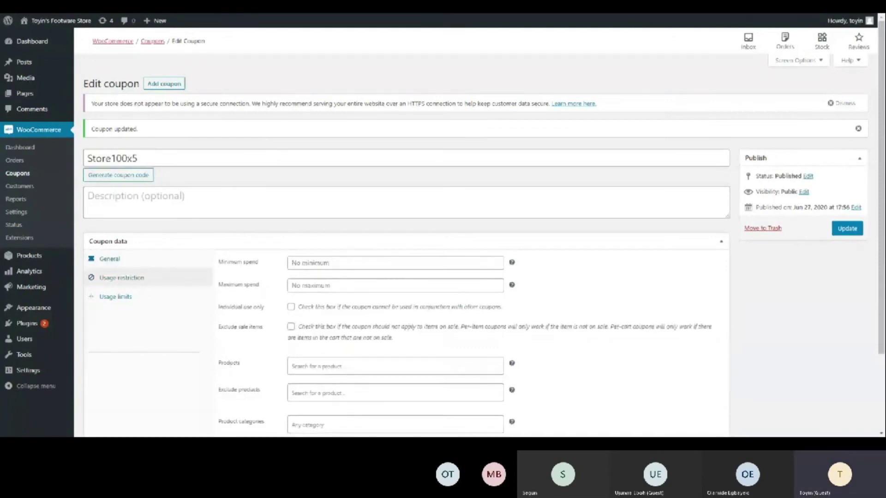
pyautogui.click(395, 262)
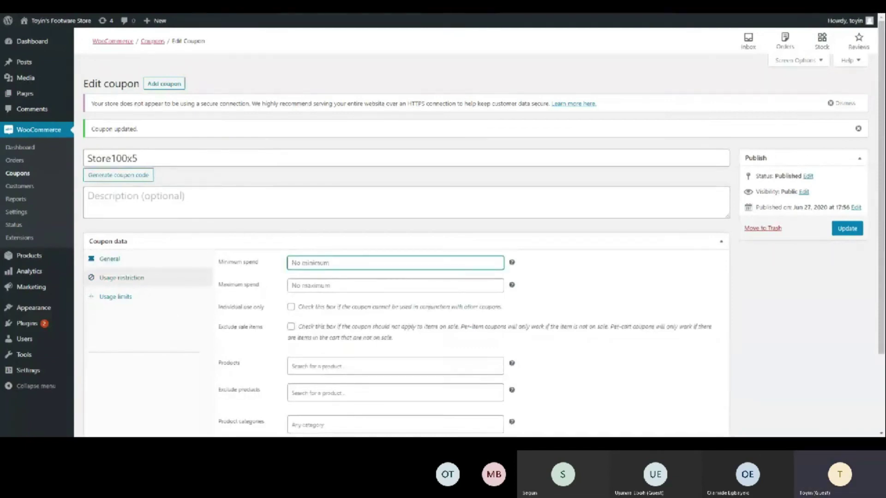
pyautogui.write('5000')
pyautogui.click(573, 277)
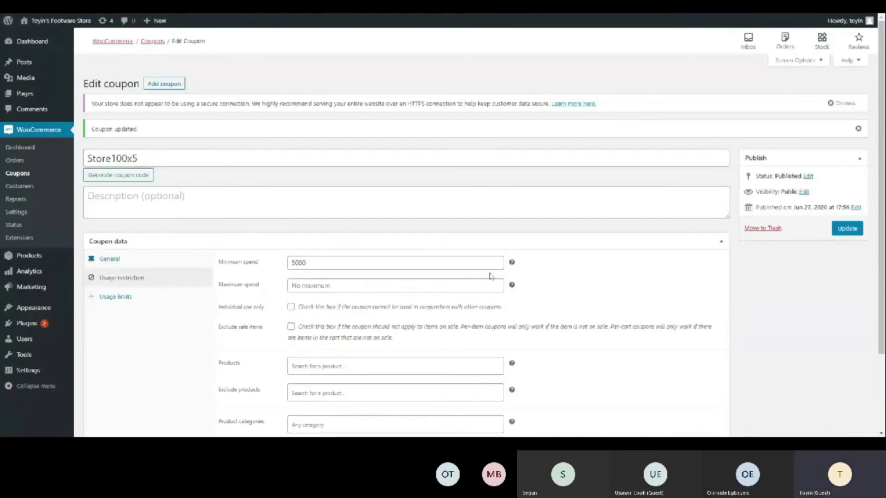
pyautogui.moveTo(512, 263)
pyautogui.click(395, 285)
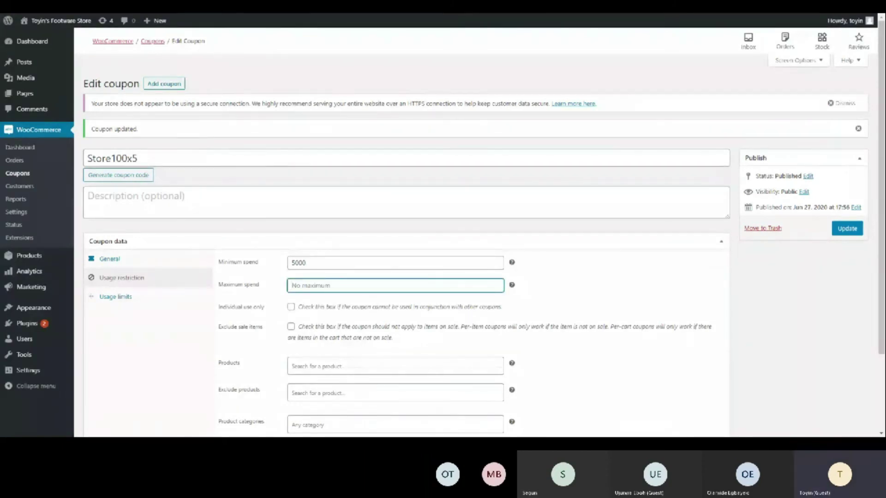
pyautogui.scroll(-2, 293, 304)
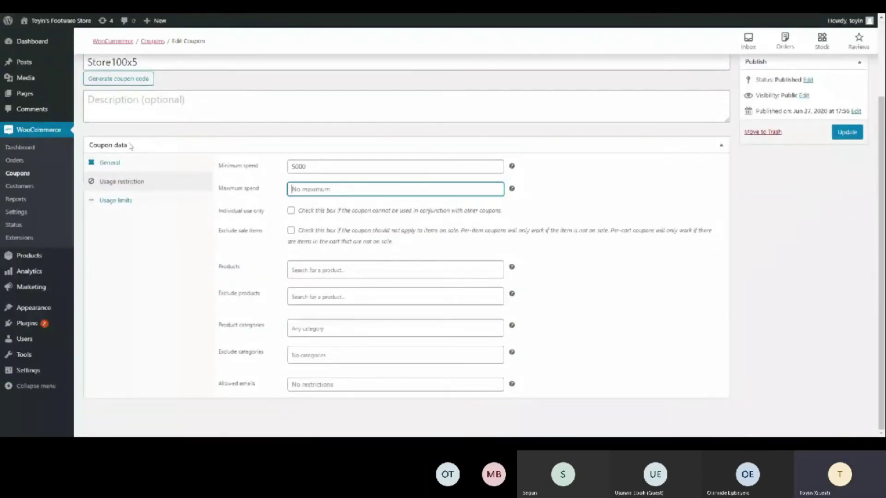
pyautogui.click(323, 270)
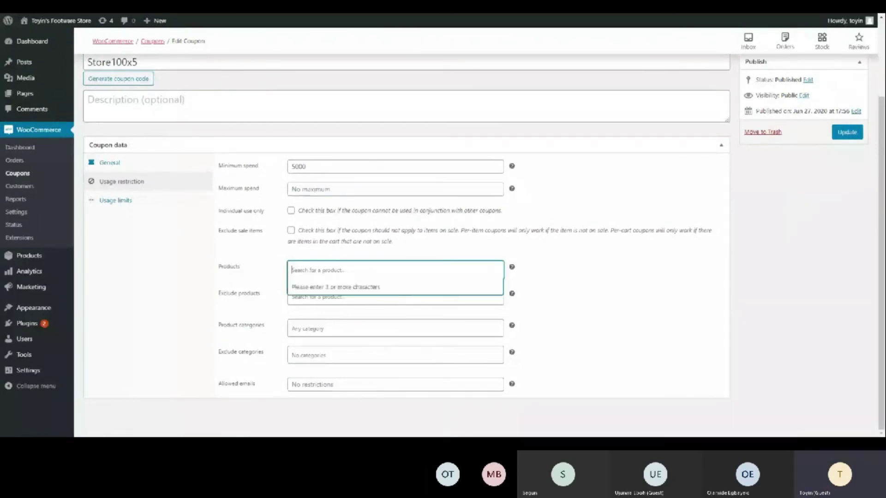
pyautogui.click(848, 134)
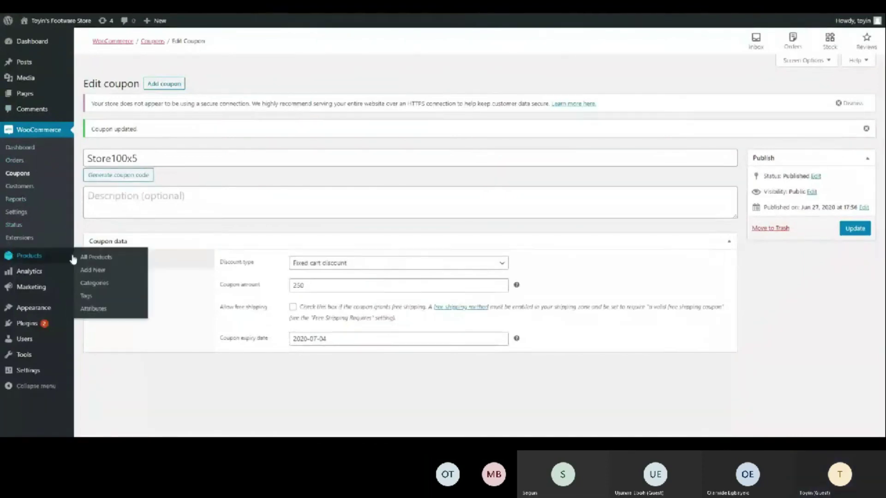
# Create a new product in the store and name it T-Shirts.
pyautogui.click(90, 257)
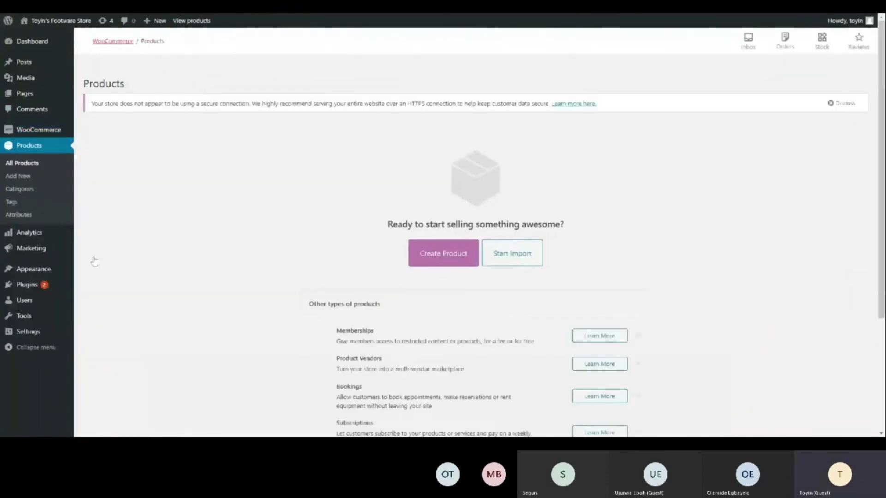
pyautogui.scroll(-2, 159, 272)
pyautogui.scroll(2, 313, 208)
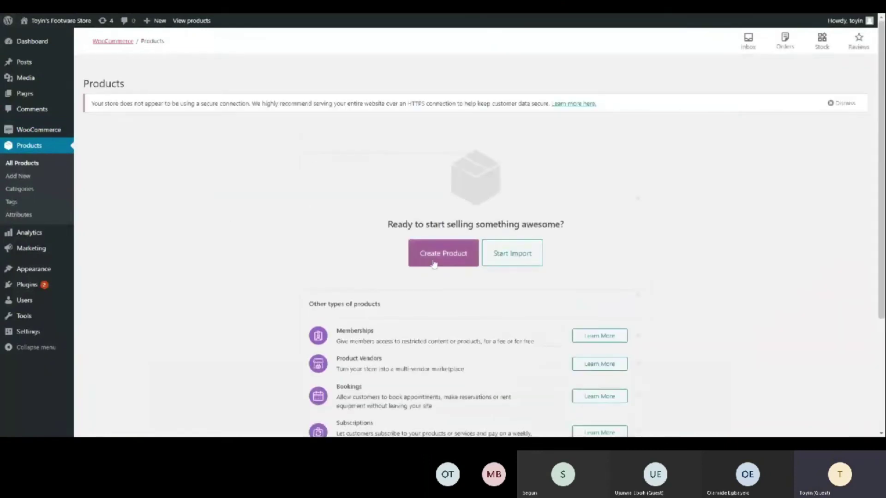
pyautogui.click(434, 262)
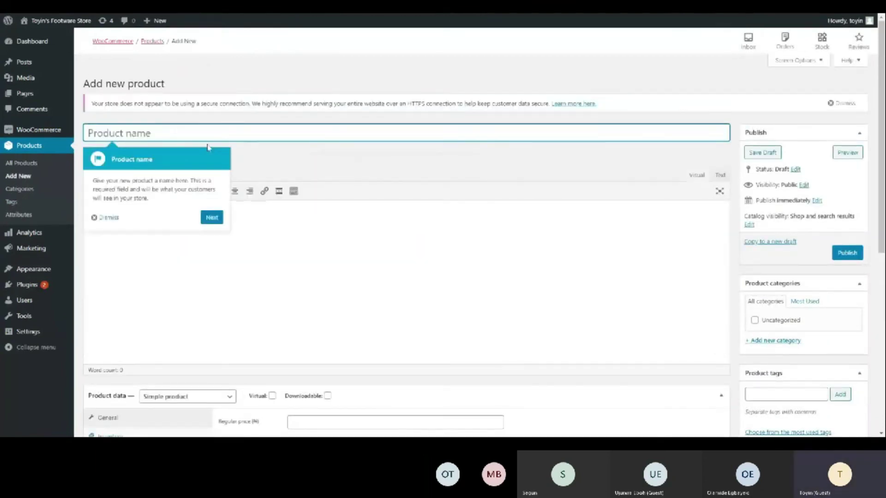
pyautogui.write('Th')
pyautogui.press('BackSpace')
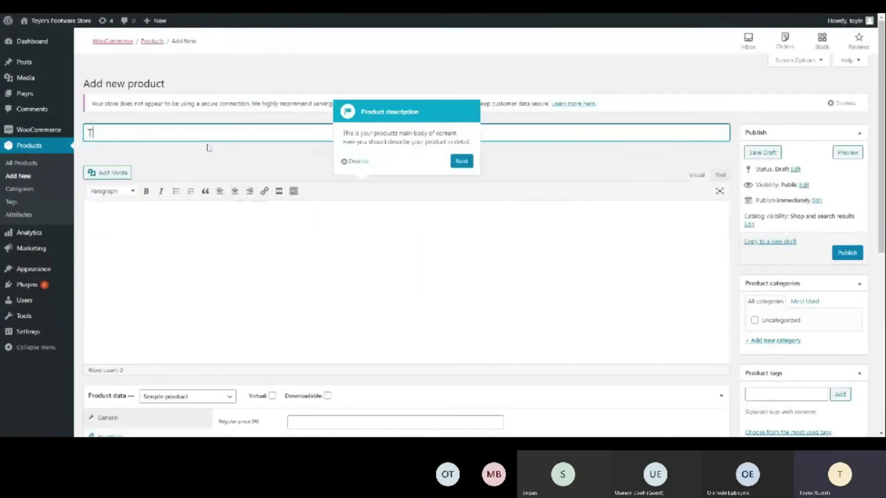
pyautogui.write('-Shirts')
# Go through the guided product hints as far as the one on prices and dismiss the tour.
pyautogui.click(464, 164)
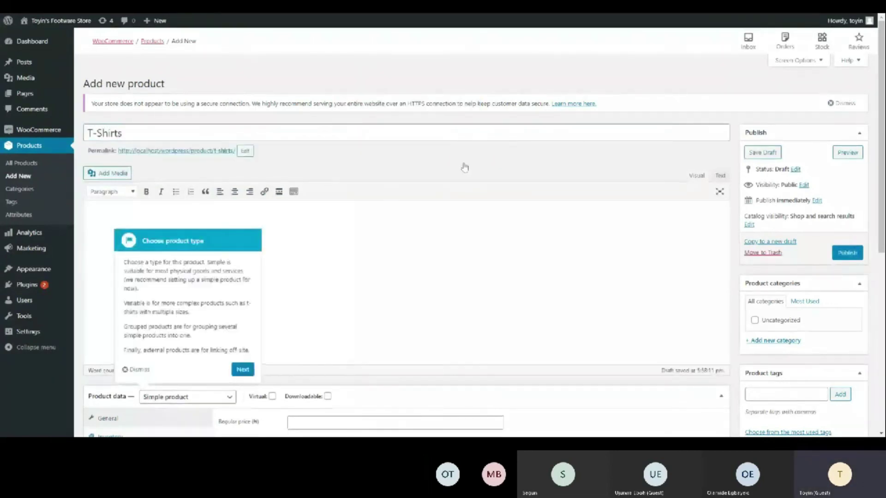
pyautogui.click(243, 369)
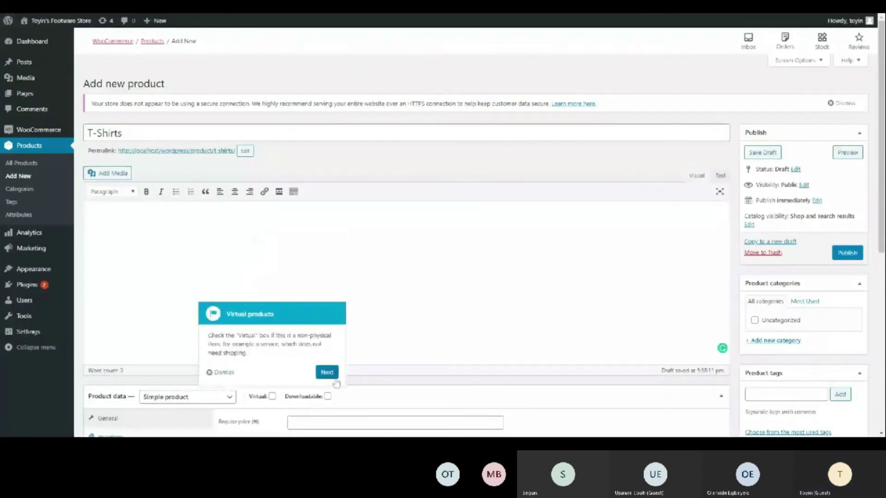
pyautogui.click(327, 369)
pyautogui.click(388, 373)
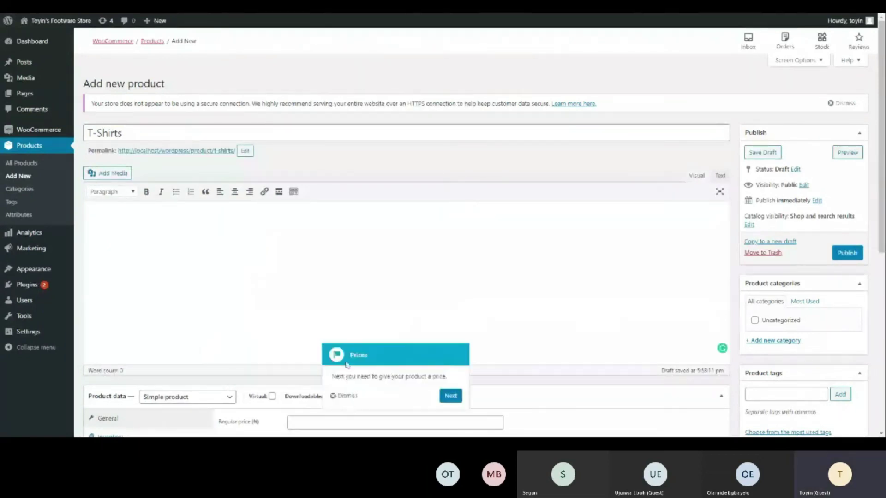
pyautogui.click(345, 396)
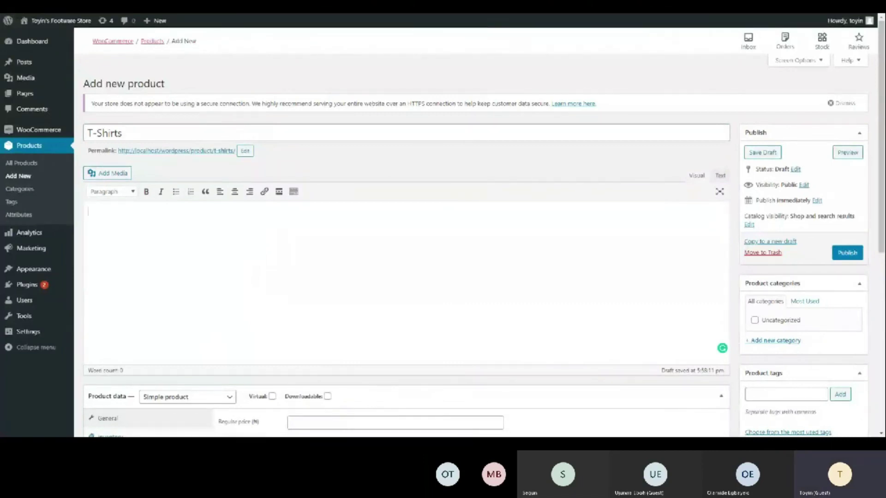
# Fill the product's main description with the placeholder paragraph beginning "Lorem Ipsum is simply dummy text of the printing and typesetting industry".
pyautogui.scroll(-1, 406, 231)
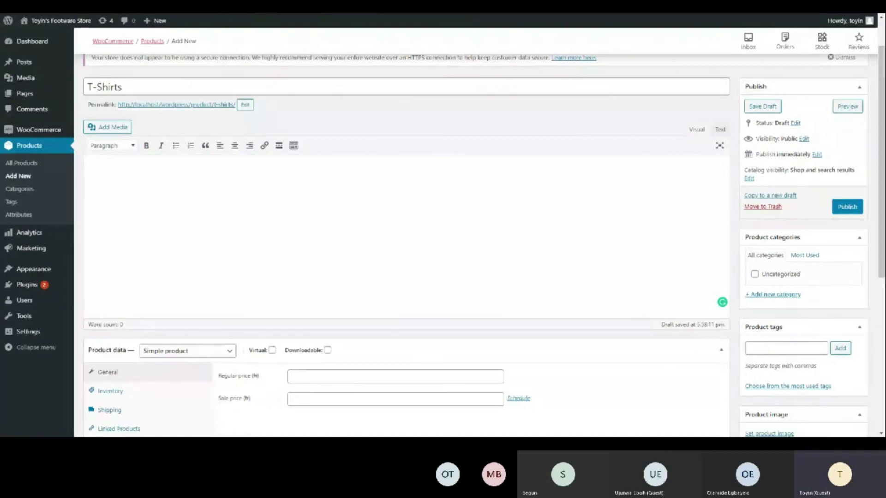
pyautogui.write("orem Ipsum is simply dummy text of the printing and typesetting industry. Lorem Ipsum has been the industry's standard dummy text ever since the 1500s, when an unknown printer took a galley of type and scrambled it to make a type specimen book. It has survived not only five centuries, but also the leap into electronic typesetting, remaining essentially unchanged. It was popularised in the 1960s with the release of Letraset sheets containing Lorem Ipsum passages, and more recently with desktop publishing software like Aldus PageMaker including versions of Lorem Ipsum")
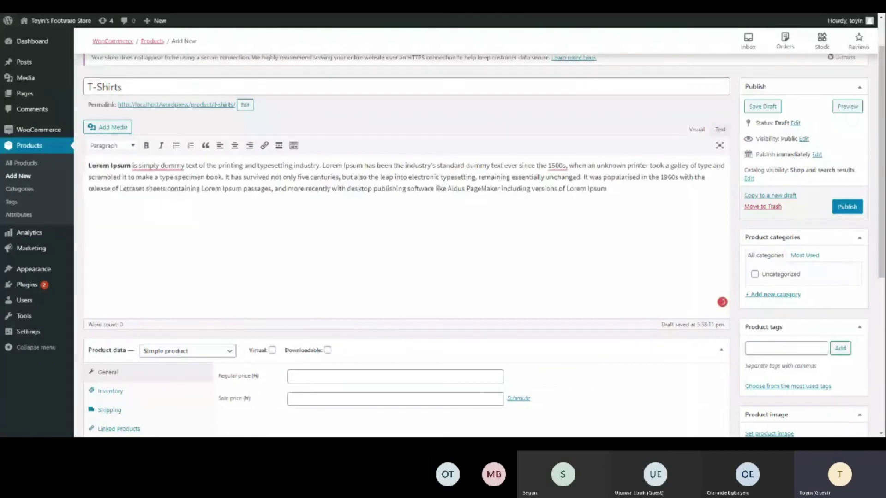
pyautogui.scroll(1, 480, 228)
pyautogui.scroll(-3, 406, 231)
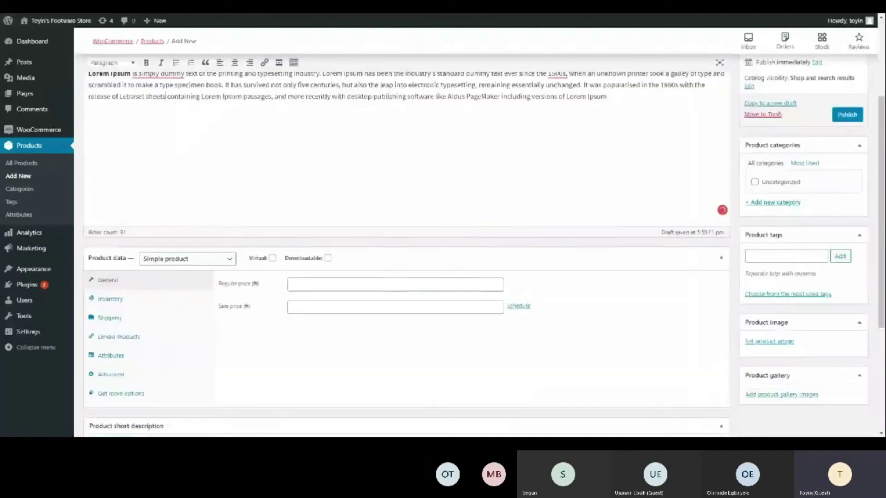
pyautogui.scroll(3, 812, 290)
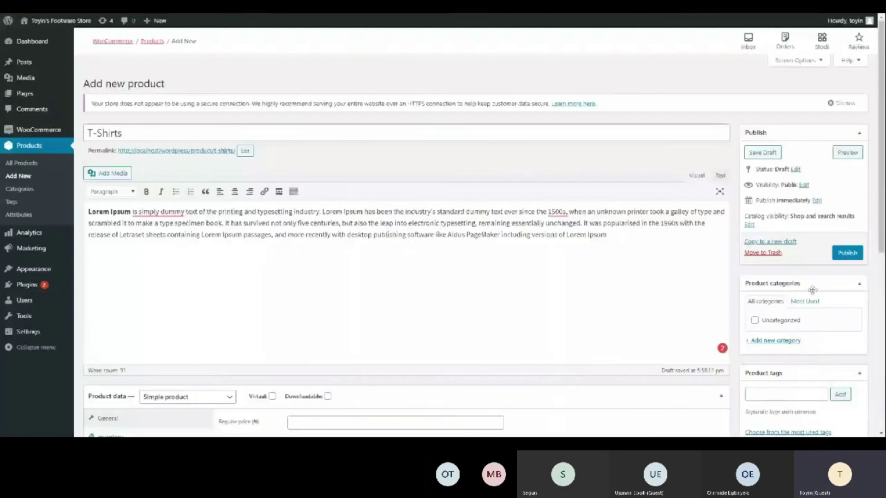
# Add a new product category named Men, without a parent category, and assign it to the T-Shirts product.
pyautogui.moveTo(23, 64)
pyautogui.scroll(-1, 406, 231)
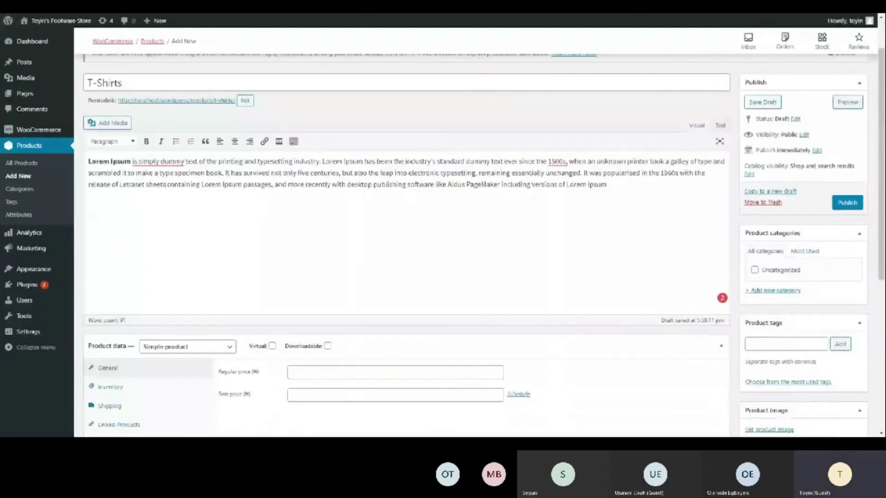
pyautogui.scroll(-1, 406, 245)
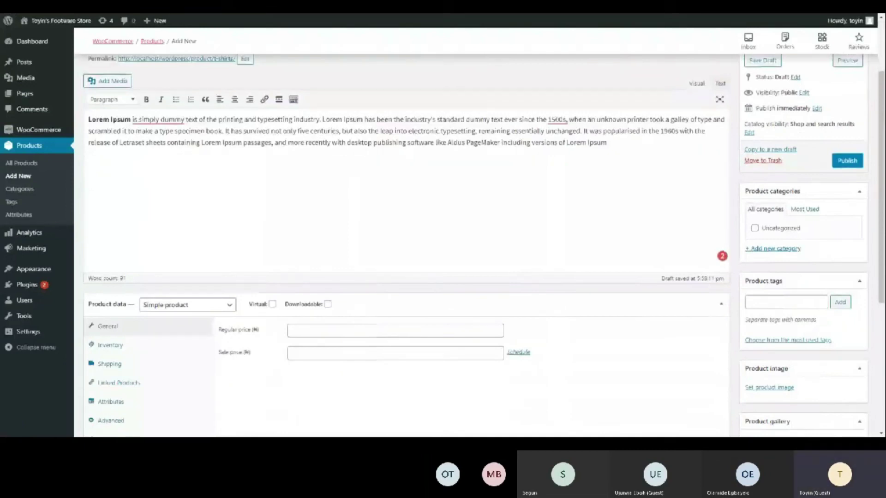
pyautogui.click(775, 249)
pyautogui.scroll(2, 784, 251)
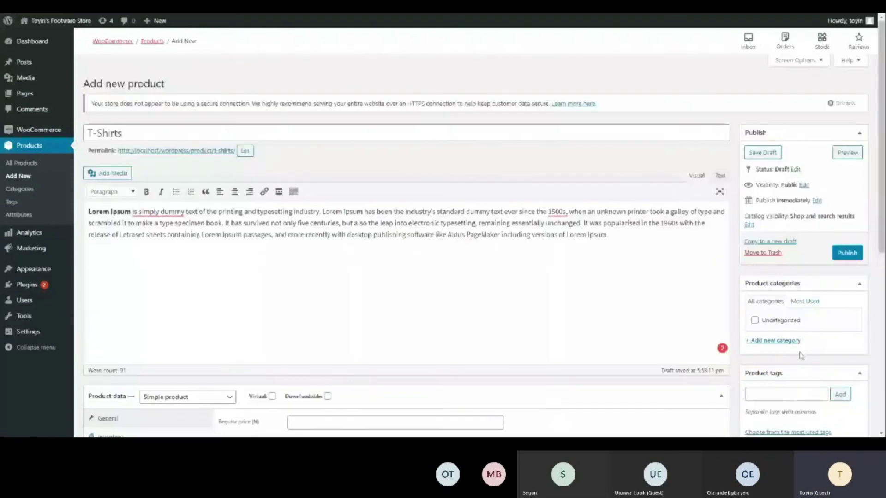
pyautogui.click(788, 343)
pyautogui.write('M')
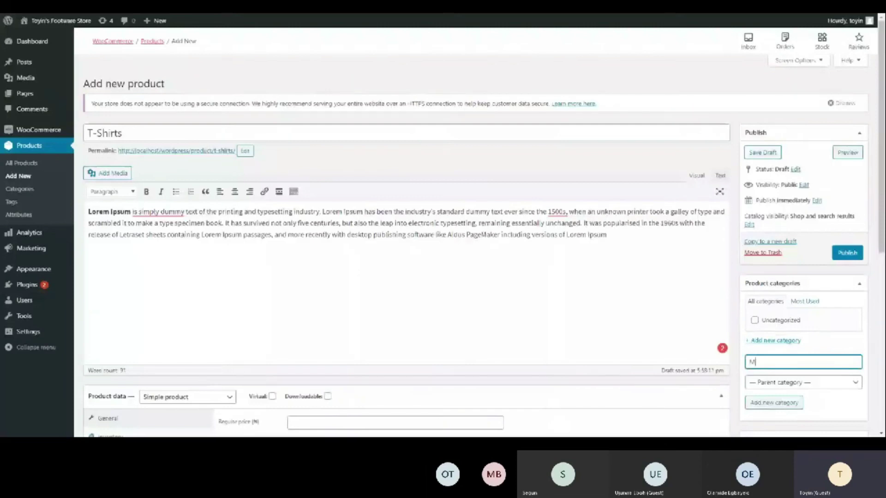
pyautogui.write('en')
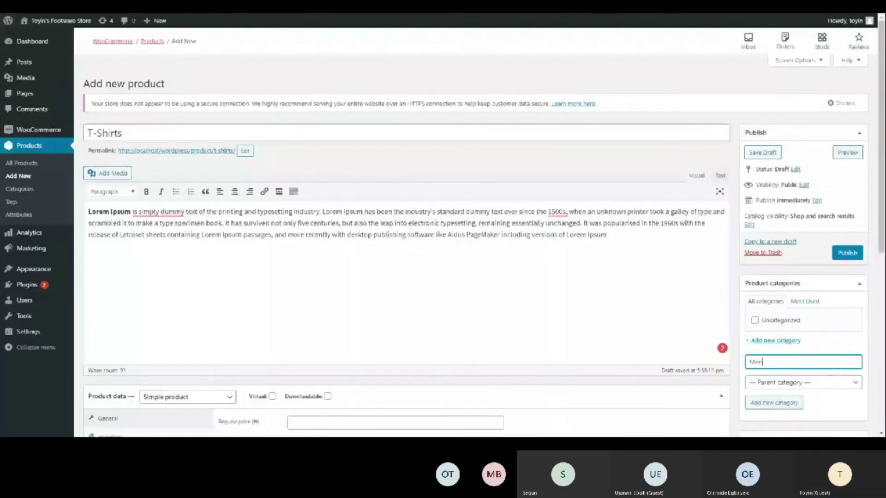
pyautogui.click(773, 401)
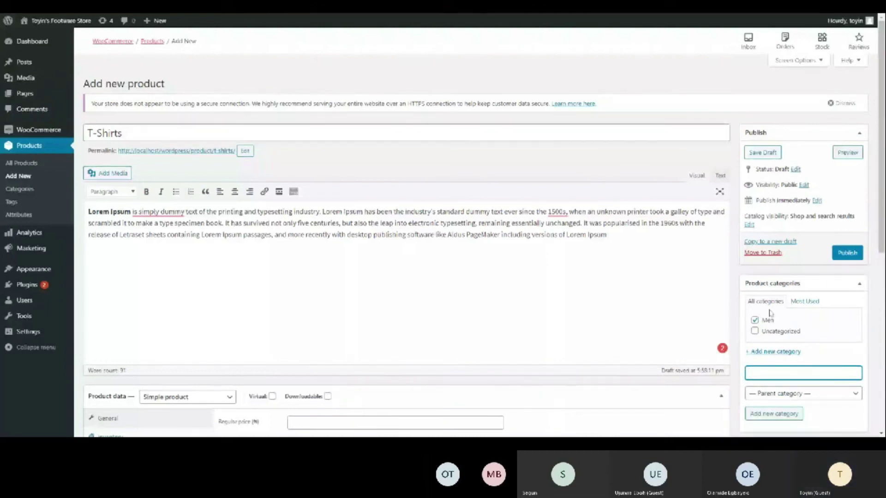
# Set the T-Shirts product's regular price to 3000.
pyautogui.scroll(-2, 769, 314)
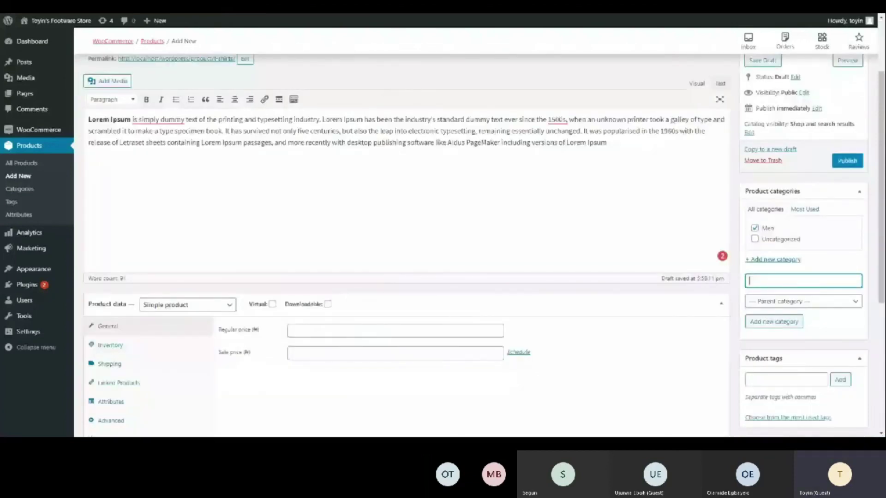
pyautogui.scroll(-1, 268, 262)
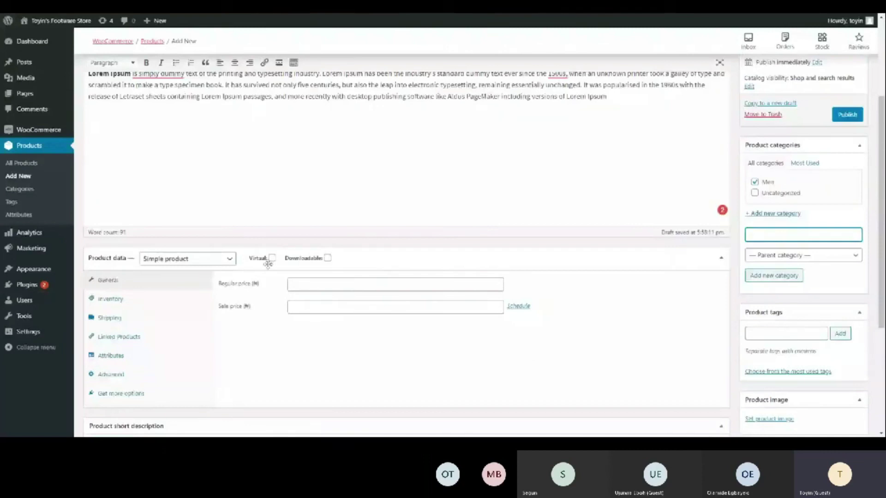
pyautogui.click(198, 258)
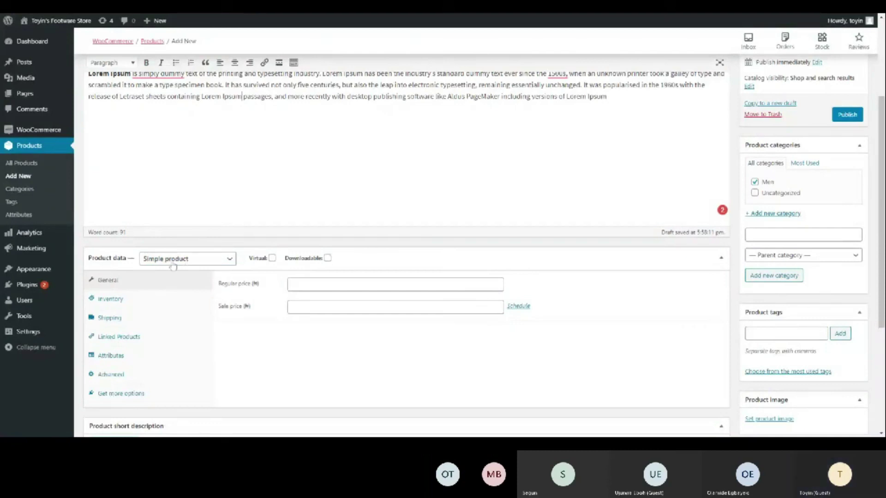
pyautogui.scroll(3, 173, 266)
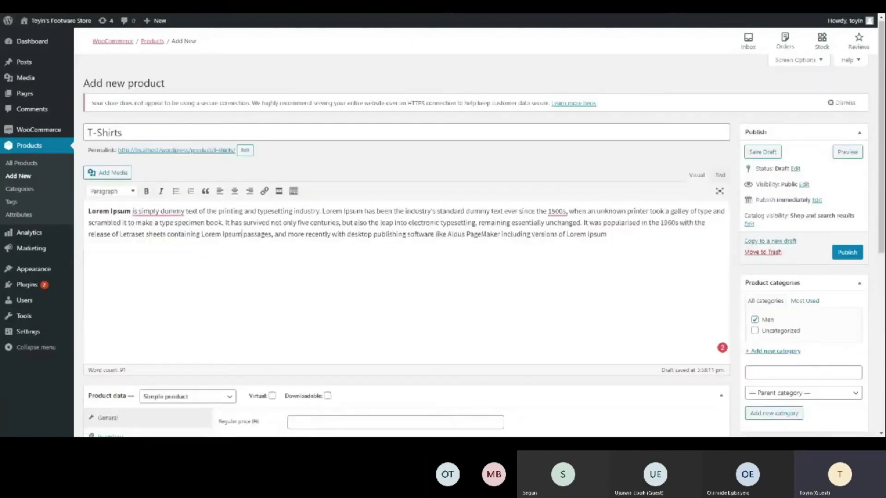
pyautogui.scroll(-5, 283, 227)
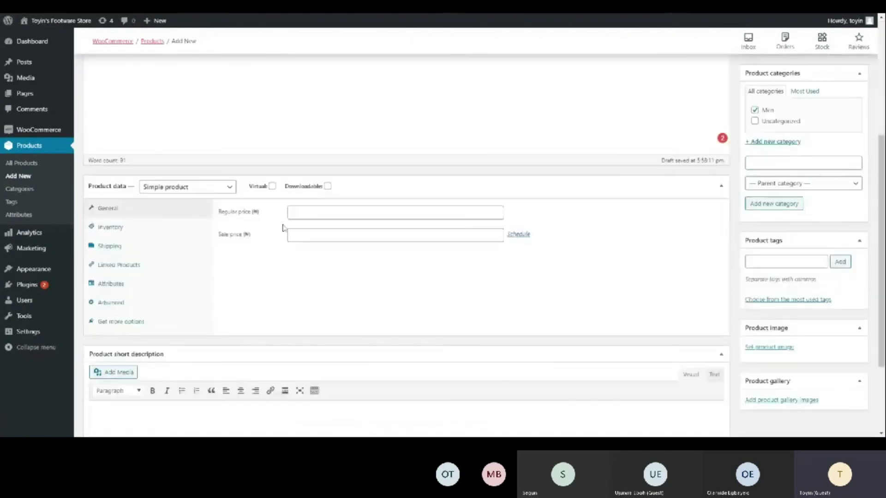
pyautogui.click(292, 192)
pyautogui.write('300')
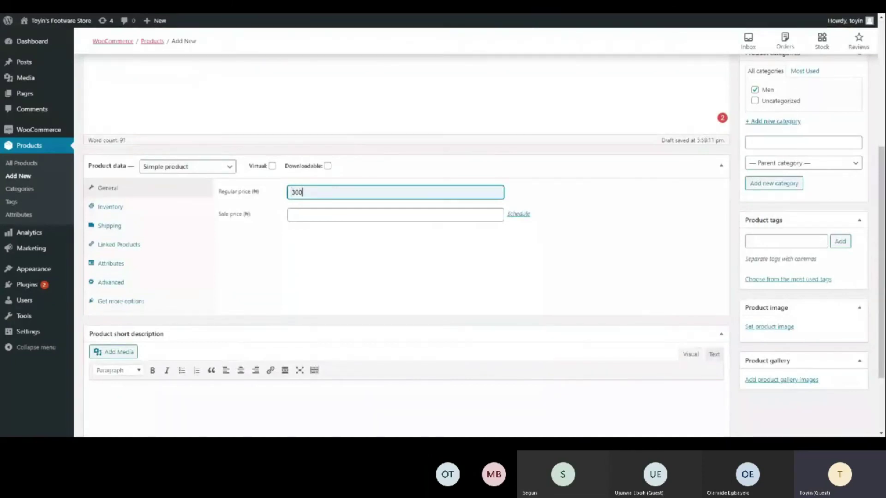
pyautogui.write('0')
pyautogui.click(236, 221)
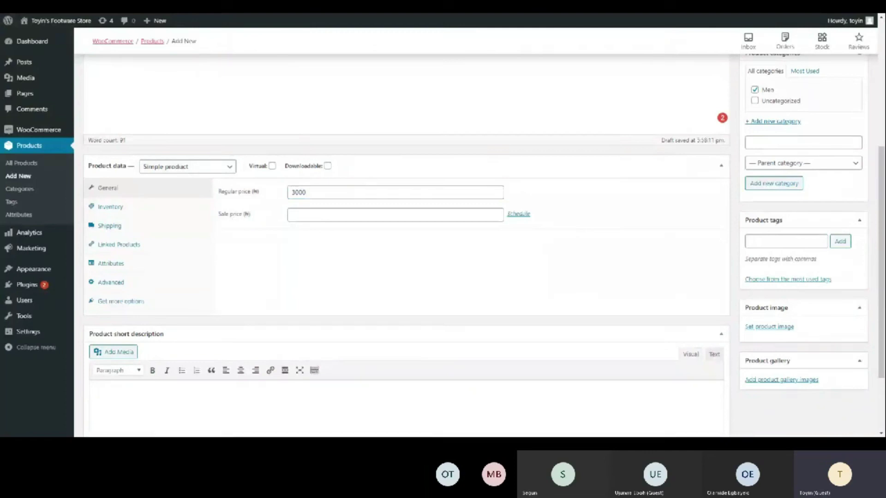
# Enable stock management at product level in the inventory settings and set the stock quantity to 10.
pyautogui.click(174, 212)
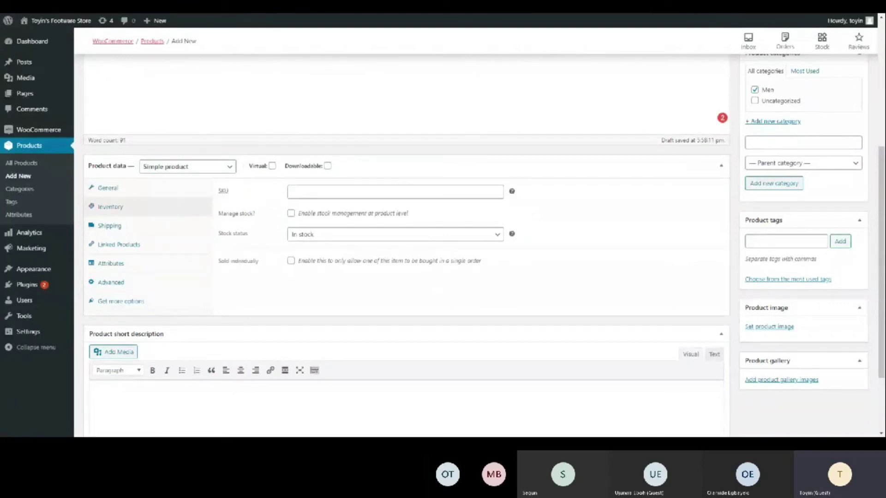
pyautogui.click(290, 213)
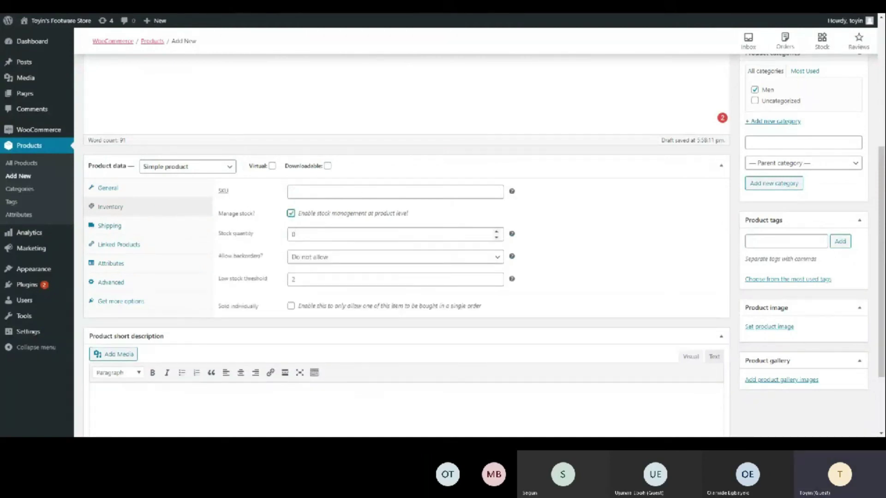
pyautogui.click(293, 234)
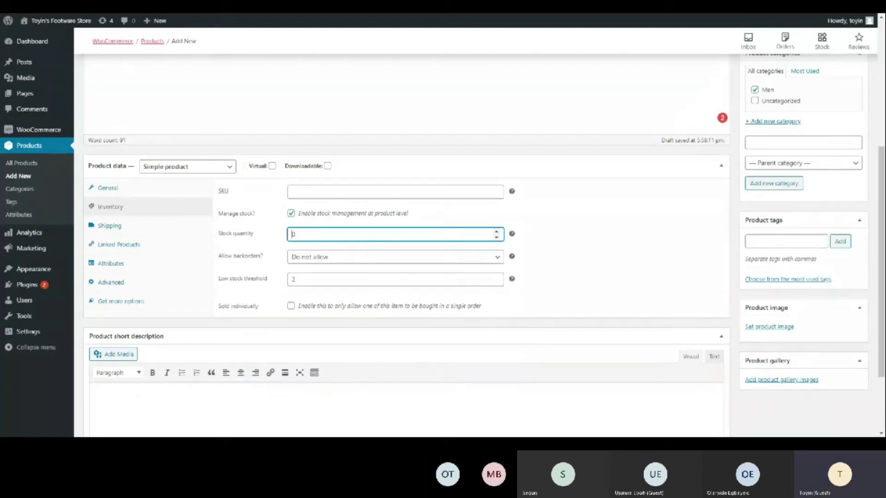
pyautogui.write('1')
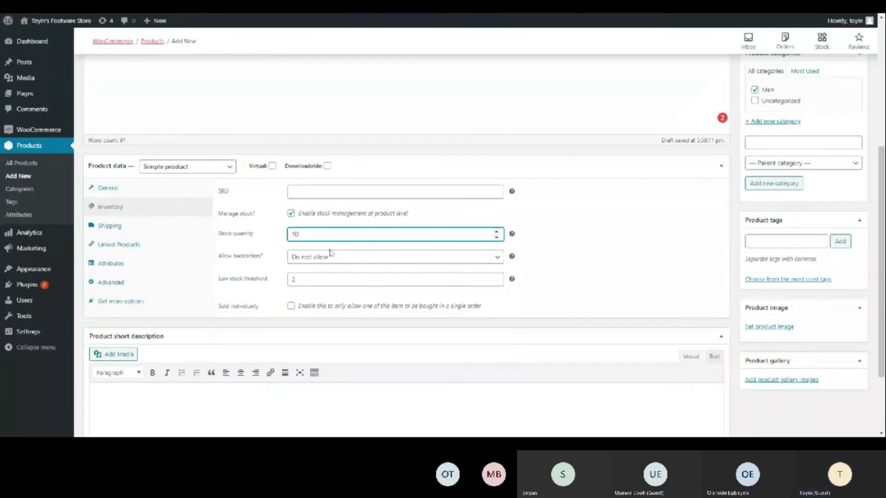
# Set the low stock threshold in the product's inventory settings to 4.
pyautogui.scroll(2, 330, 253)
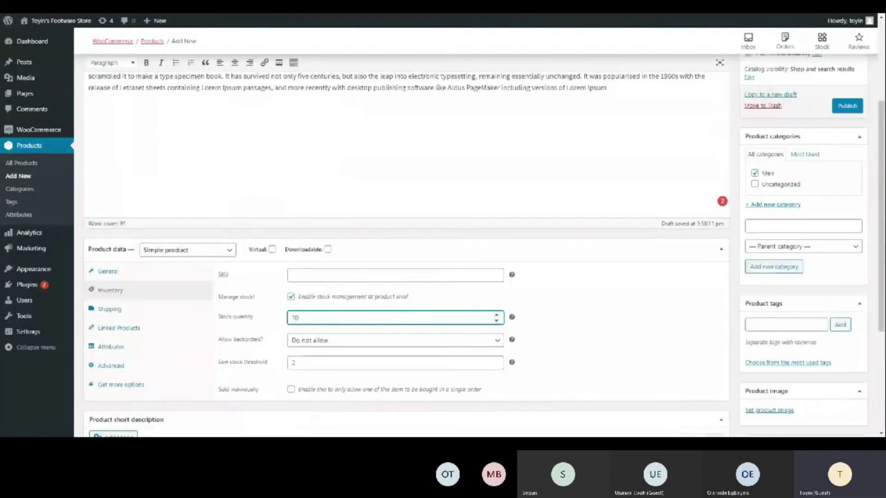
pyautogui.scroll(3, 330, 253)
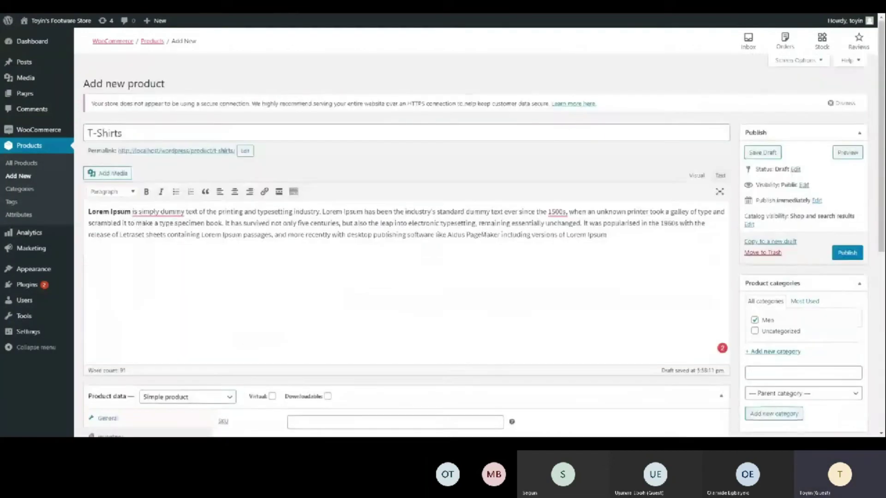
pyautogui.scroll(-4, 330, 282)
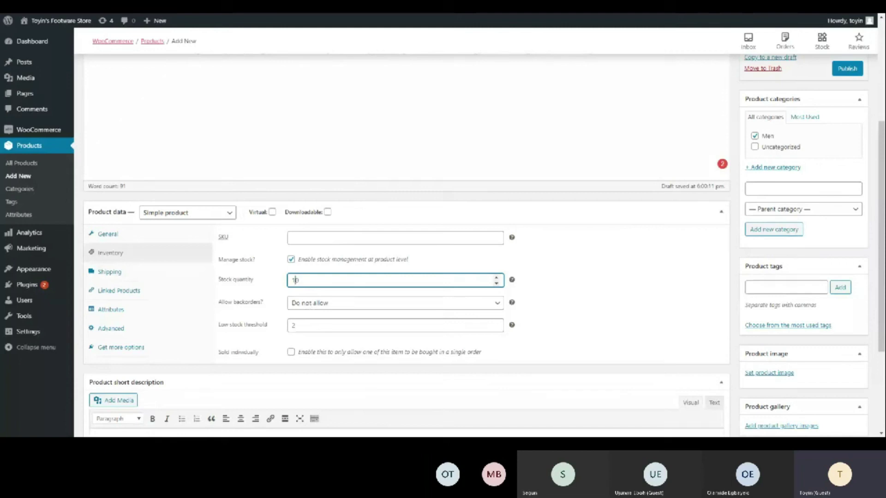
pyautogui.click(312, 306)
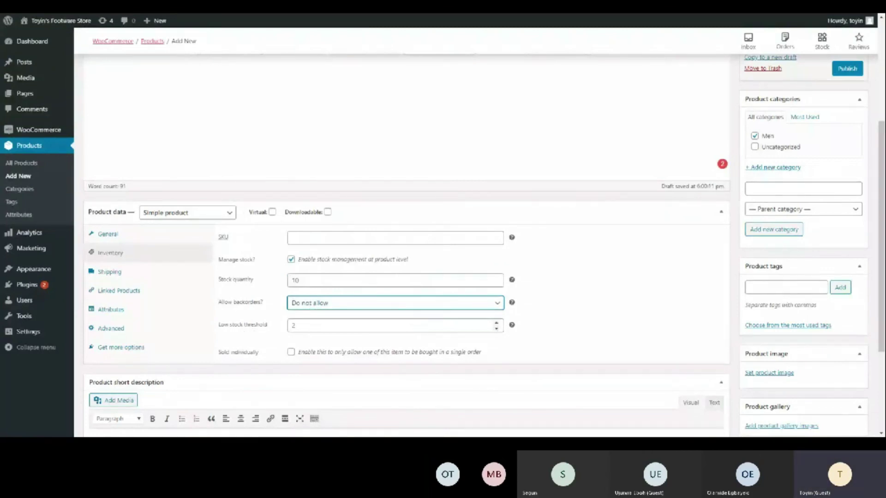
pyautogui.click(288, 329)
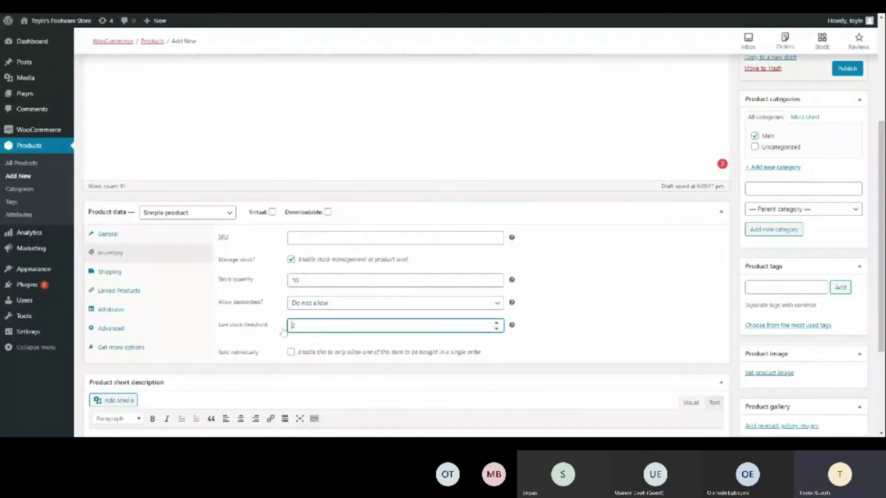
pyautogui.press('Delete')
pyautogui.write('4')
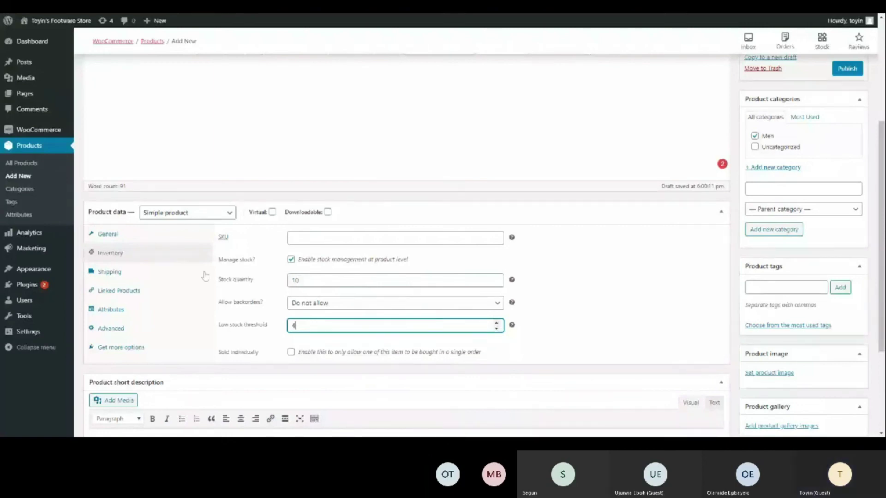
# Review the product's shipping, linked products and attributes settings, and return to its general pricing data.
pyautogui.click(175, 278)
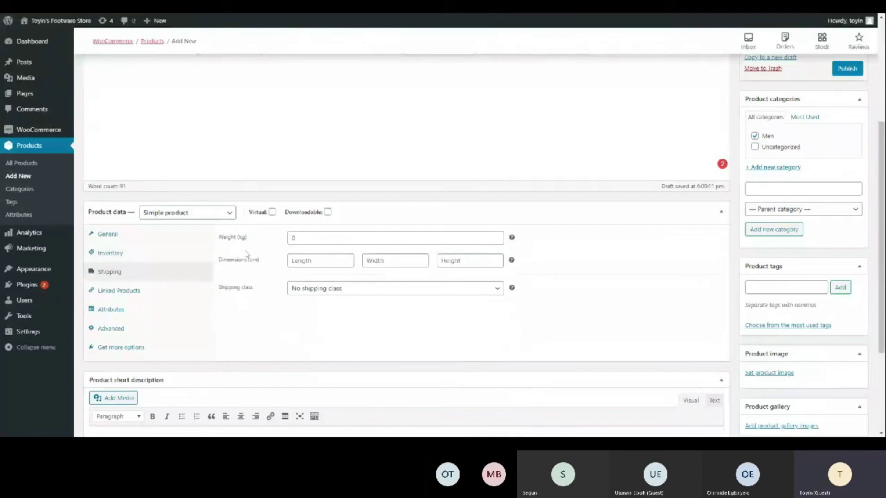
pyautogui.click(300, 238)
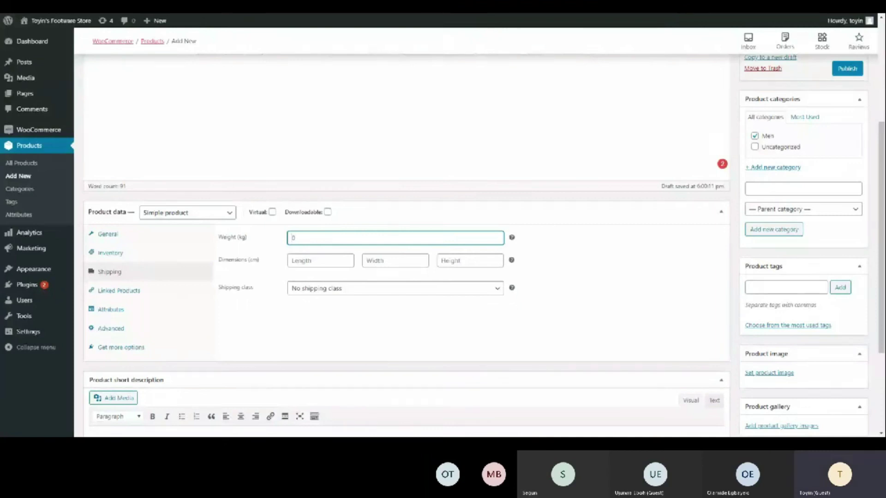
pyautogui.click(316, 292)
pyautogui.click(239, 246)
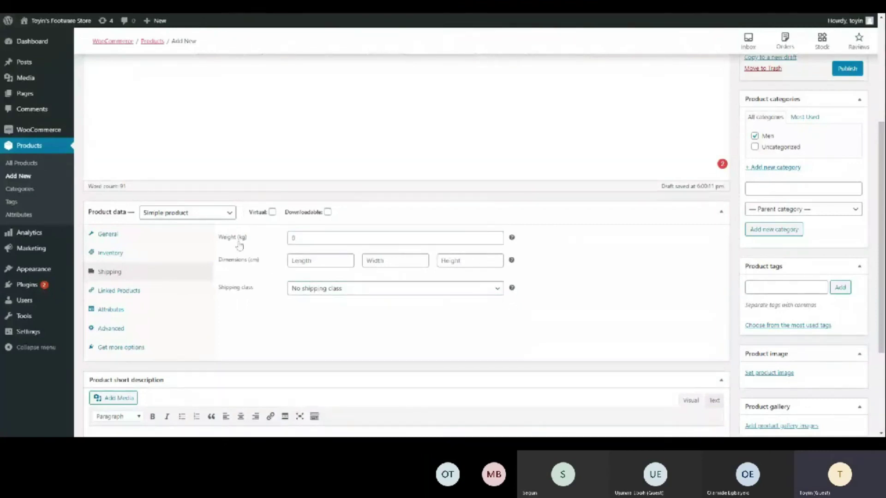
pyautogui.click(121, 291)
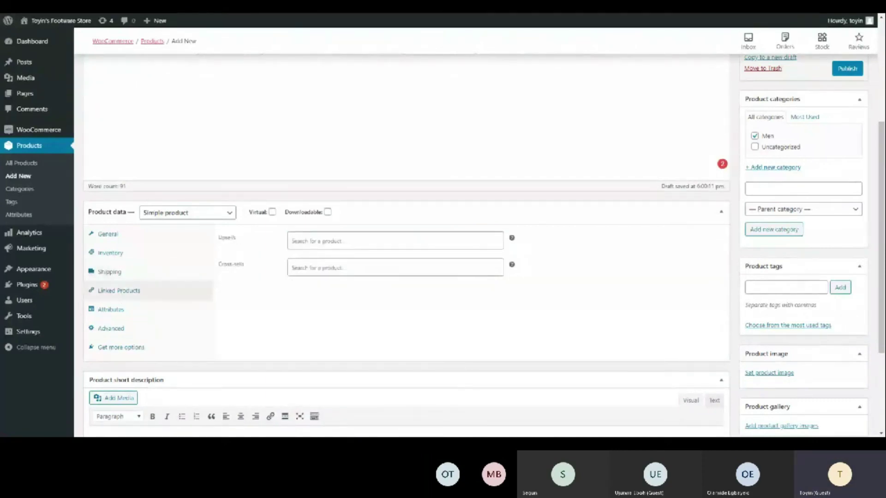
pyautogui.click(115, 313)
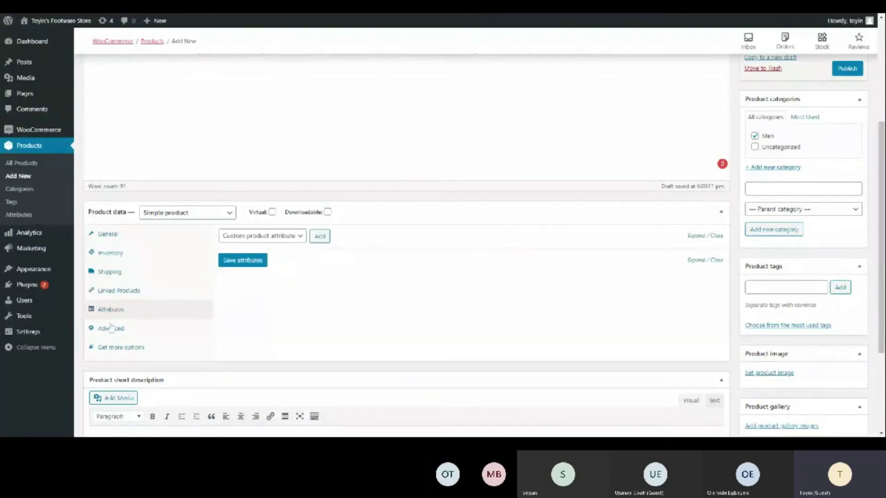
pyautogui.scroll(-2, 178, 259)
pyautogui.scroll(2, 178, 258)
pyautogui.click(156, 240)
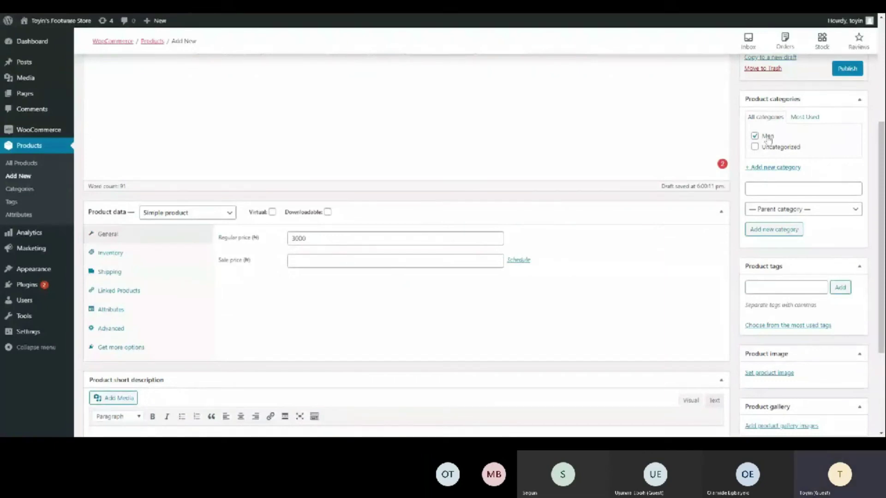
# Add the product tags "Nike" and "Brown Top" to the T-Shirts product.
pyautogui.scroll(4, 783, 309)
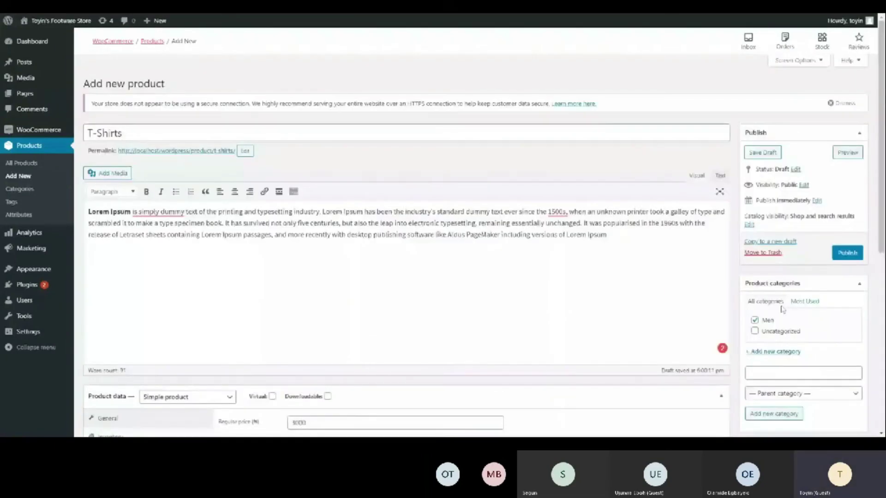
pyautogui.scroll(-3, 794, 284)
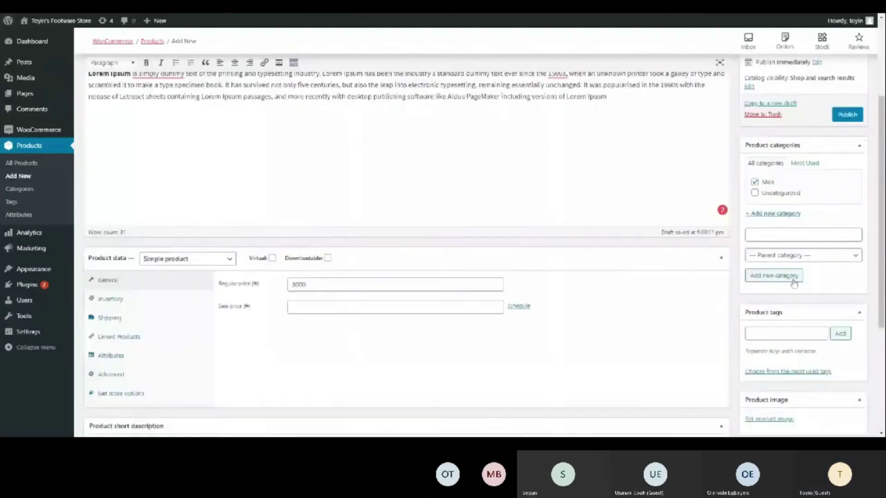
pyautogui.scroll(-1, 794, 283)
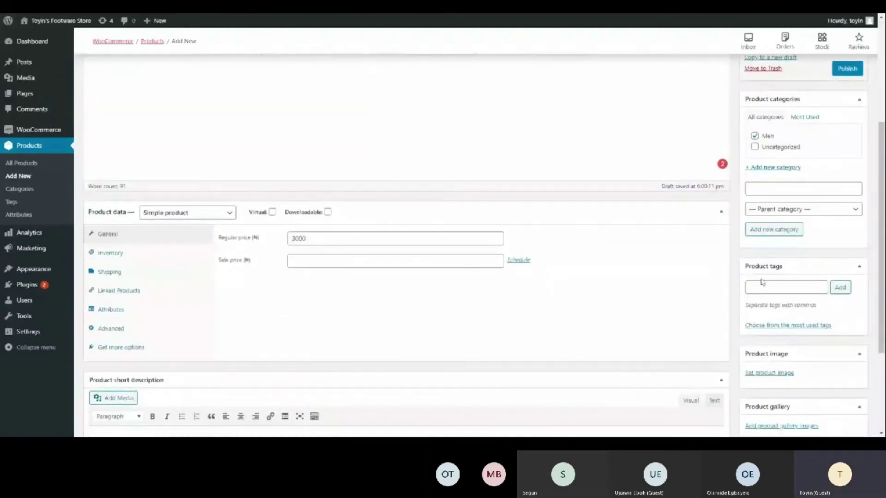
pyautogui.click(787, 287)
pyautogui.write('Nike')
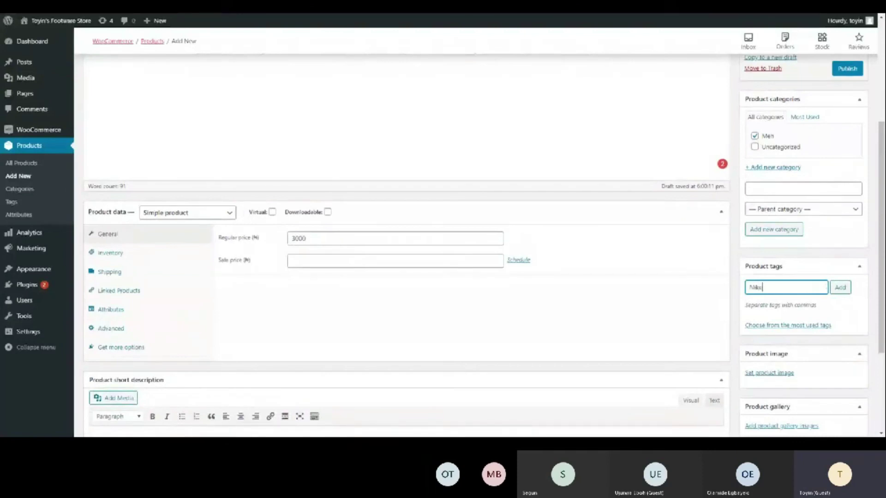
pyautogui.click(839, 288)
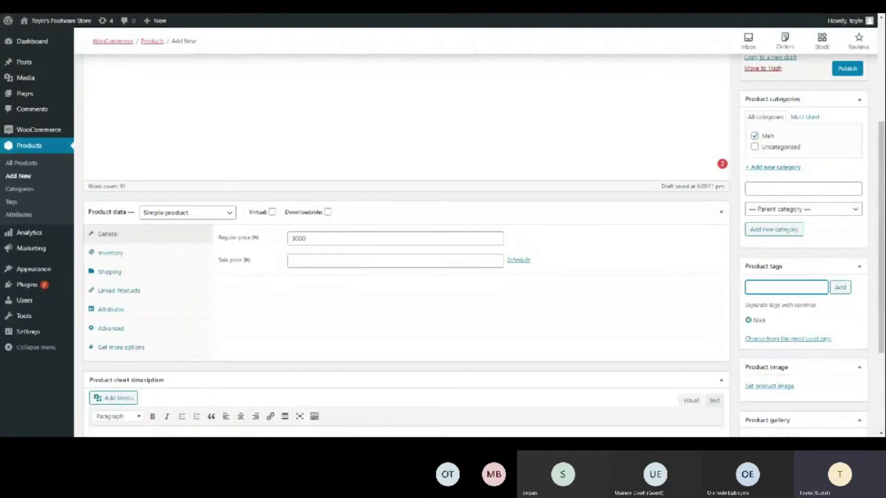
pyautogui.write('Brow')
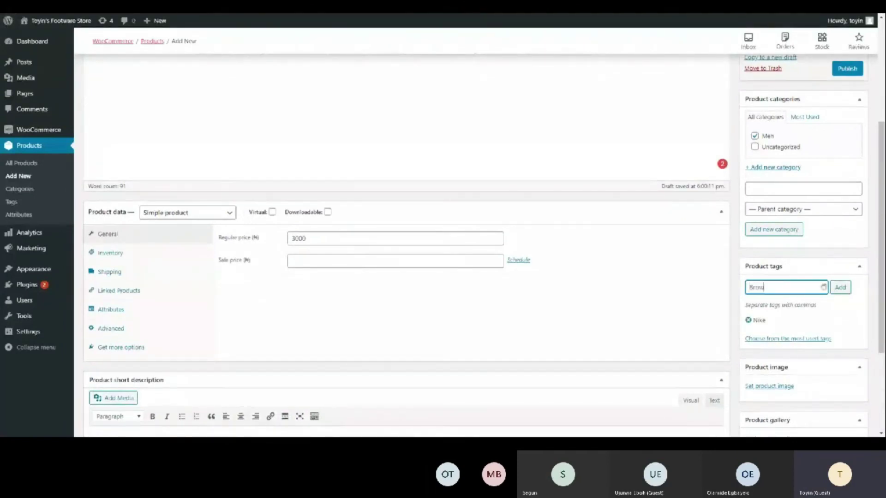
pyautogui.write('n Top')
pyautogui.click(839, 290)
# Upload Blue_Tshirt.jpg to the media library and set it as the product image.
pyautogui.scroll(-3, 769, 254)
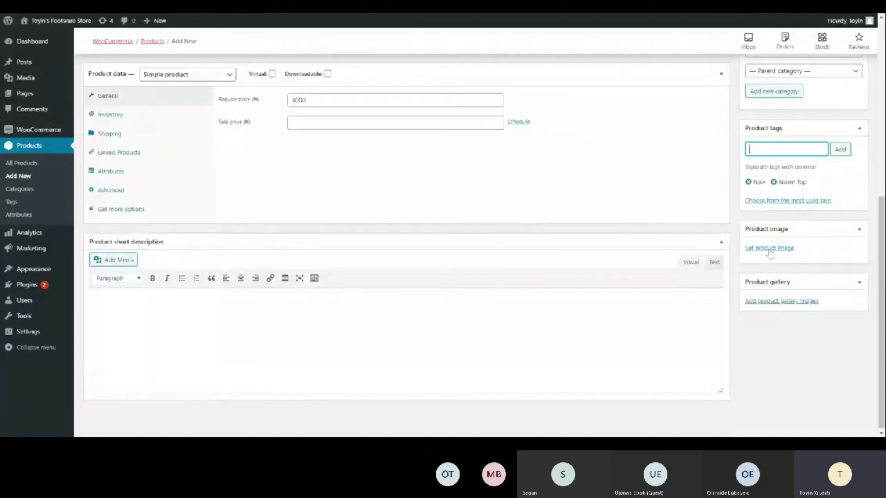
pyautogui.click(769, 249)
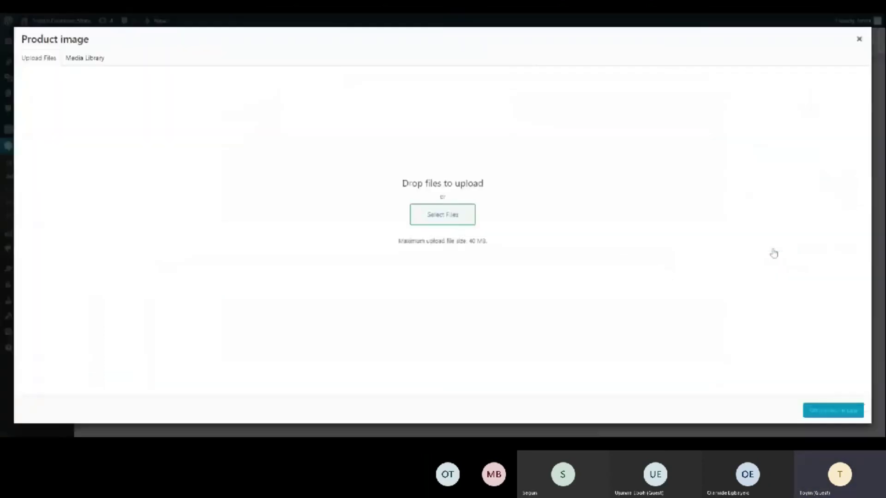
pyautogui.click(68, 61)
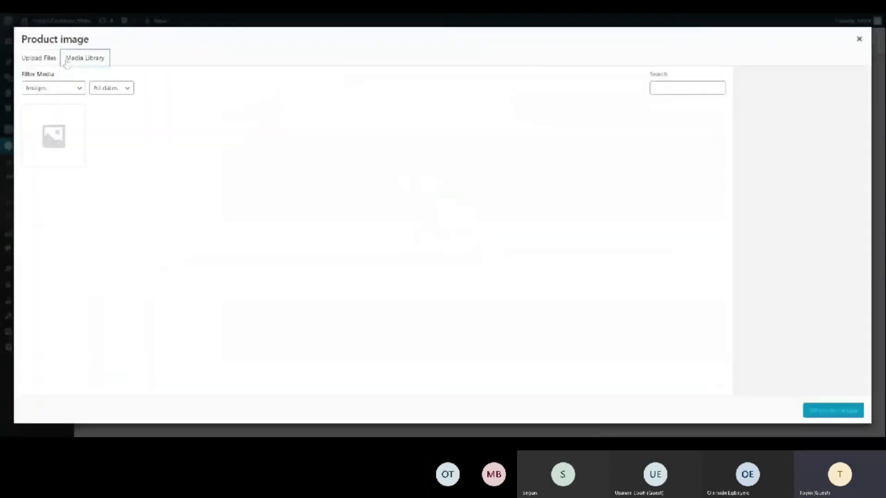
pyautogui.click(432, 179)
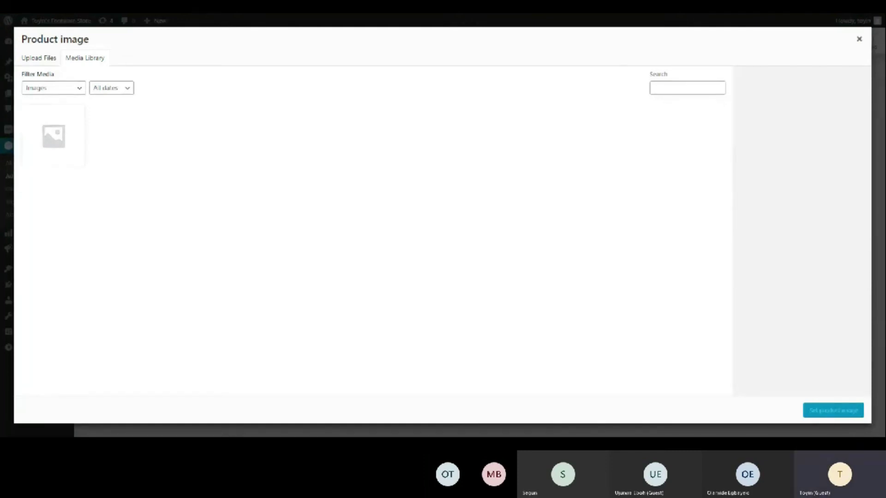
pyautogui.moveTo(101, 352); pyautogui.dragTo(166, 171)
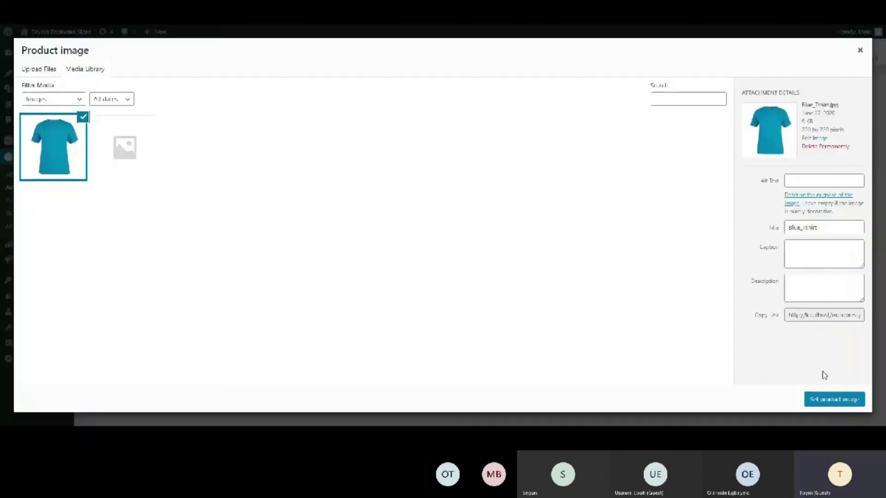
pyautogui.click(824, 398)
# Add the Blue_Tshirt.jpg image from the media library to the product gallery.
pyautogui.click(788, 377)
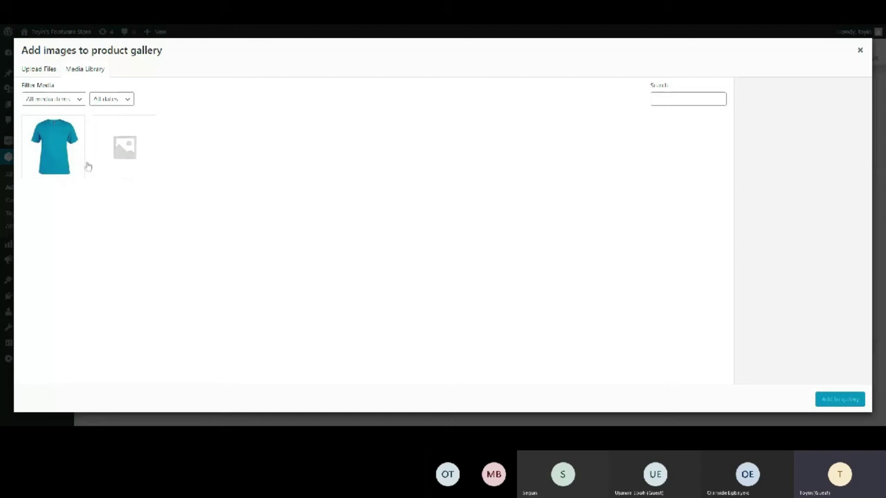
pyautogui.click(64, 166)
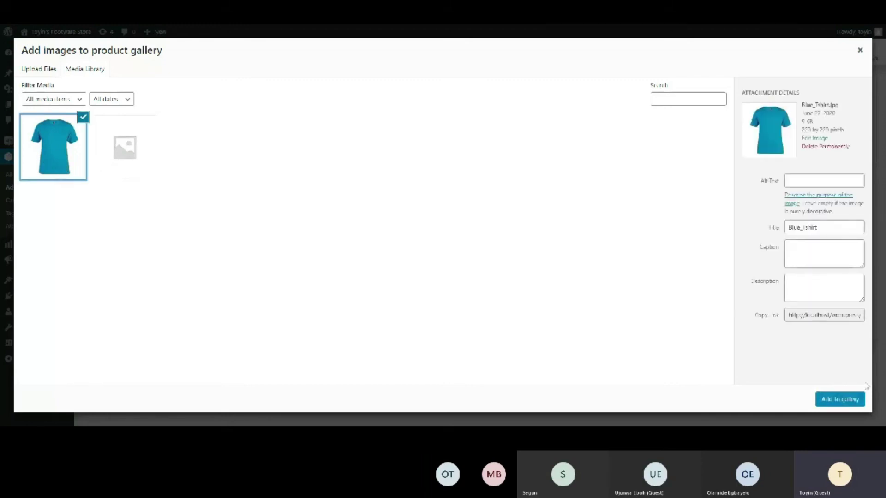
pyautogui.click(847, 405)
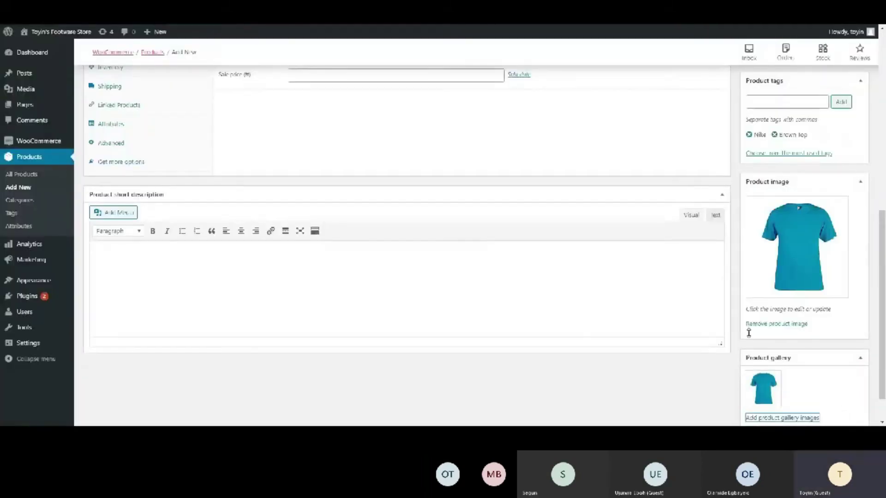
# Enter "This is a blue t shirt" as the product short description.
pyautogui.scroll(5, 749, 332)
pyautogui.scroll(-2, 337, 258)
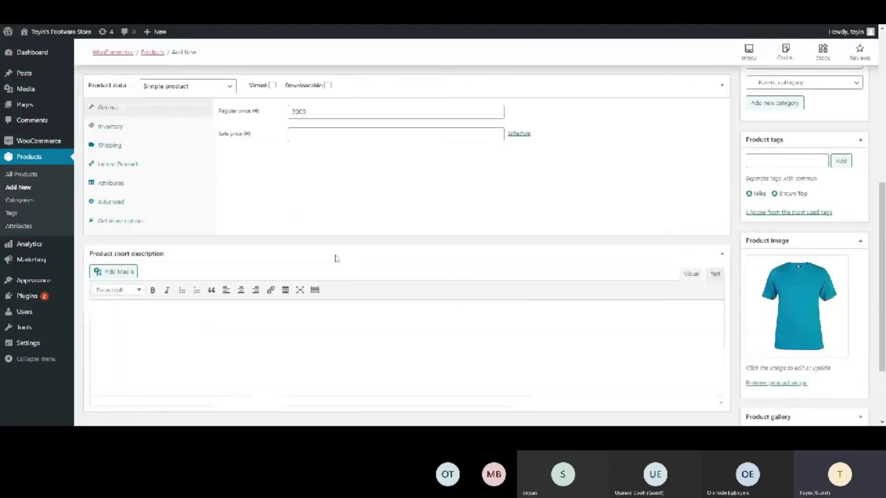
pyautogui.scroll(-1, 335, 268)
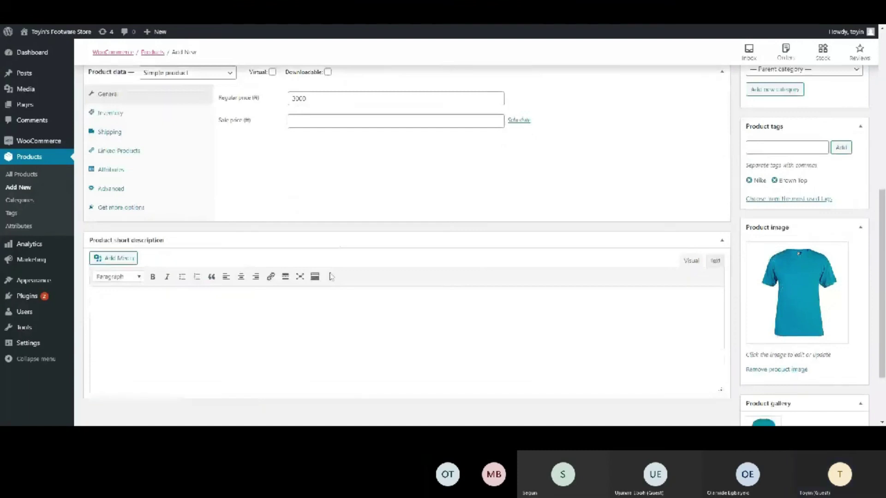
pyautogui.scroll(-2, 330, 277)
pyautogui.click(96, 300)
pyautogui.write('This is ')
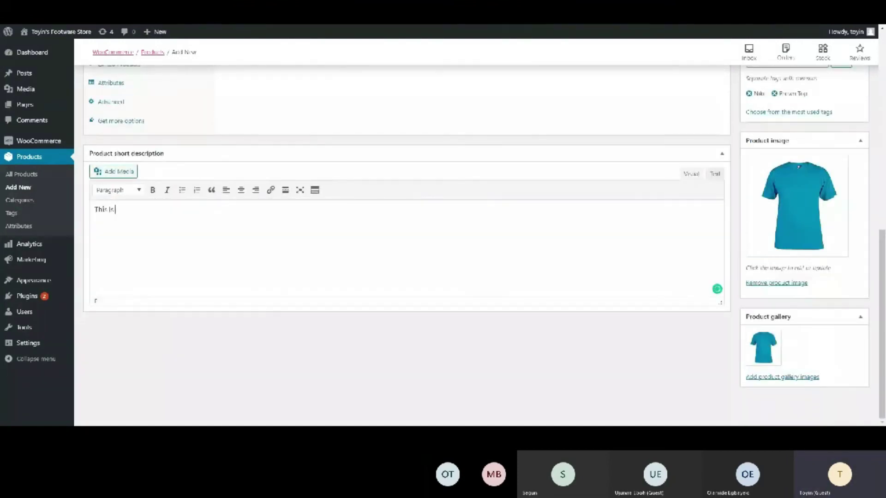
pyautogui.write('a blue t shirt')
# Publish the T-Shirts product.
pyautogui.scroll(7, 856, 238)
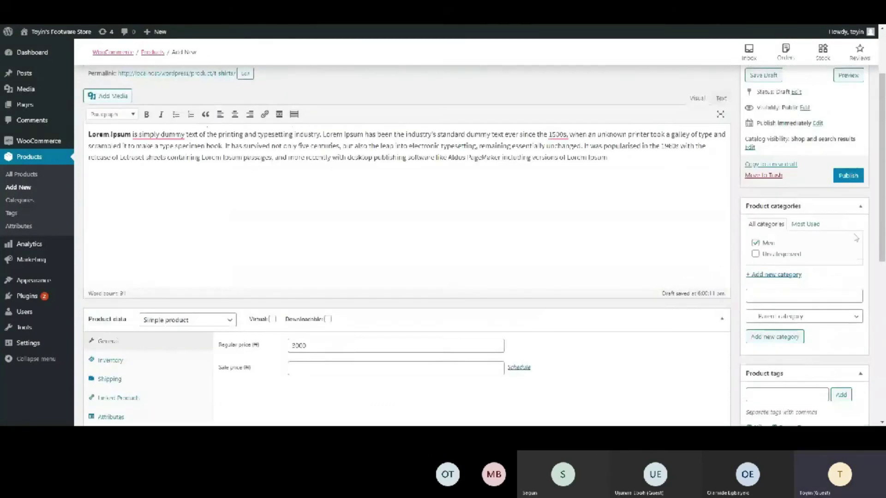
pyautogui.scroll(1, 853, 212)
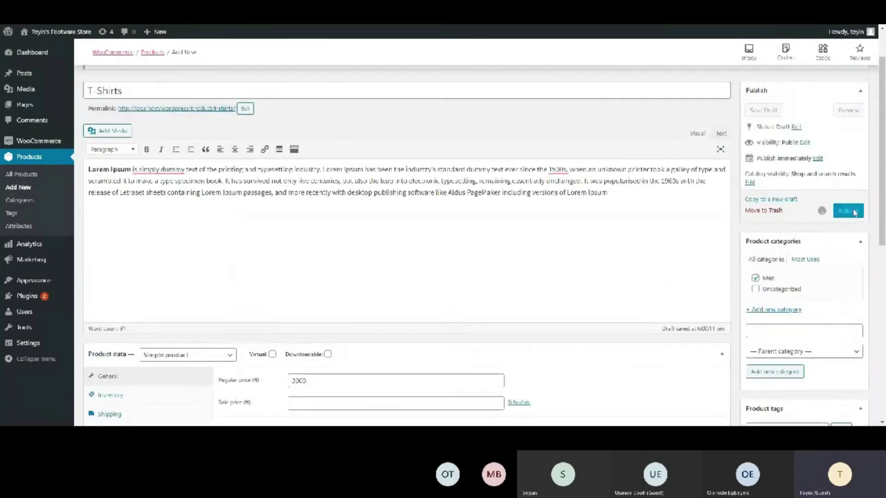
pyautogui.click(848, 211)
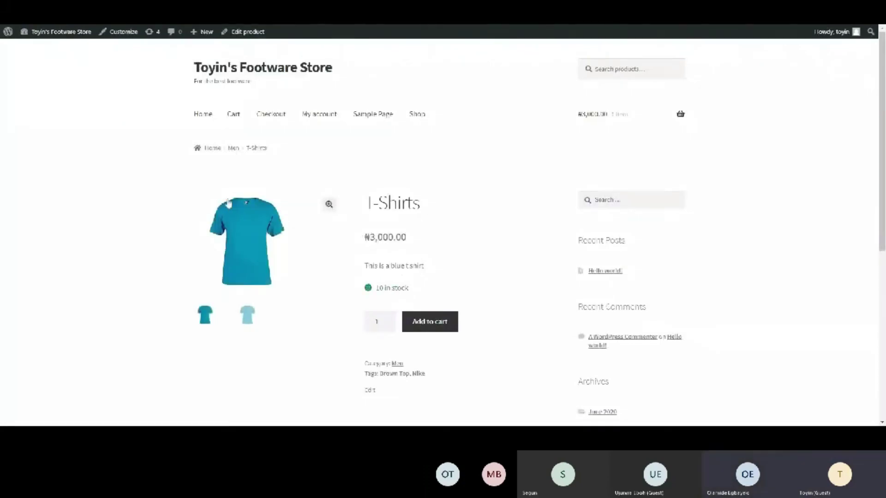
# Examine the T-Shirts product page in the storefront, including its images, price, short description, stock, tags and full description.
pyautogui.scroll(-2, 216, 180)
pyautogui.scroll(2, 239, 204)
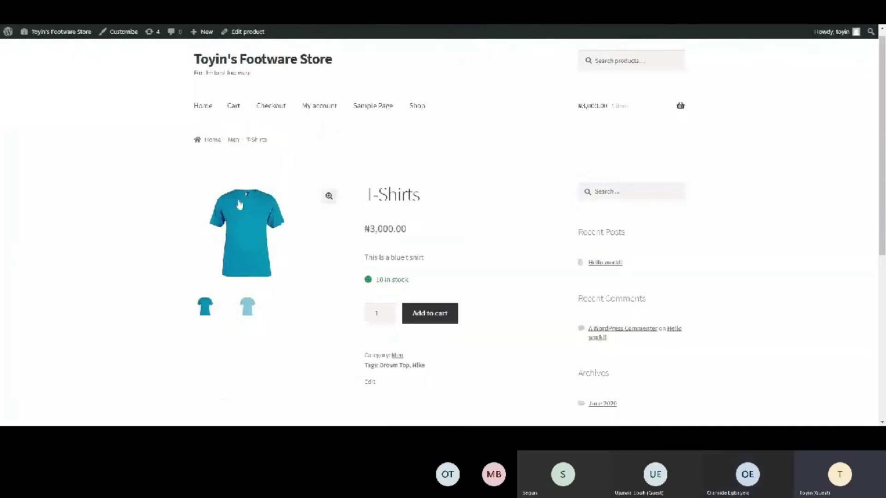
pyautogui.scroll(1, 245, 208)
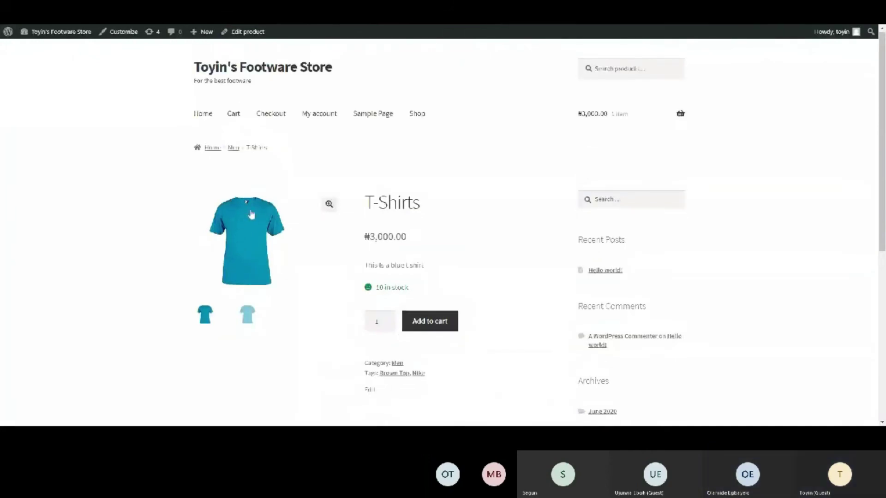
pyautogui.scroll(-2, 251, 214)
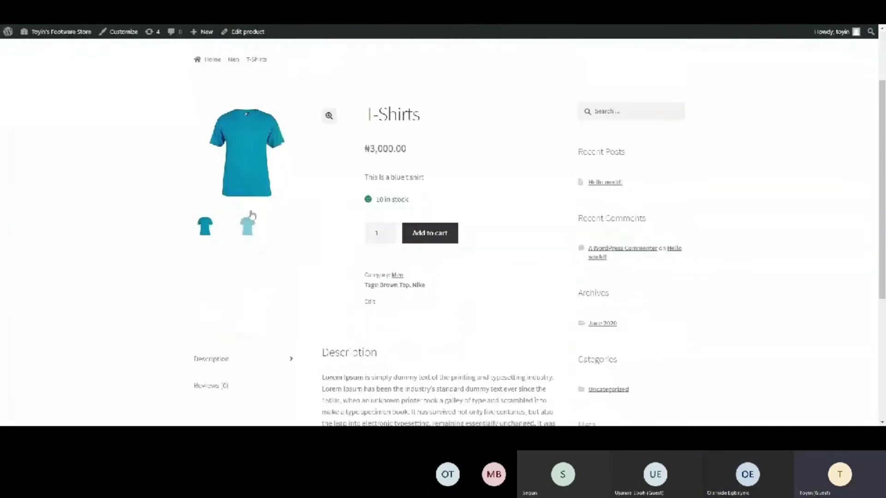
pyautogui.scroll(1, 251, 214)
pyautogui.moveTo(362, 394); pyautogui.dragTo(390, 221)
pyautogui.click(310, 208)
pyautogui.scroll(-6, 310, 207)
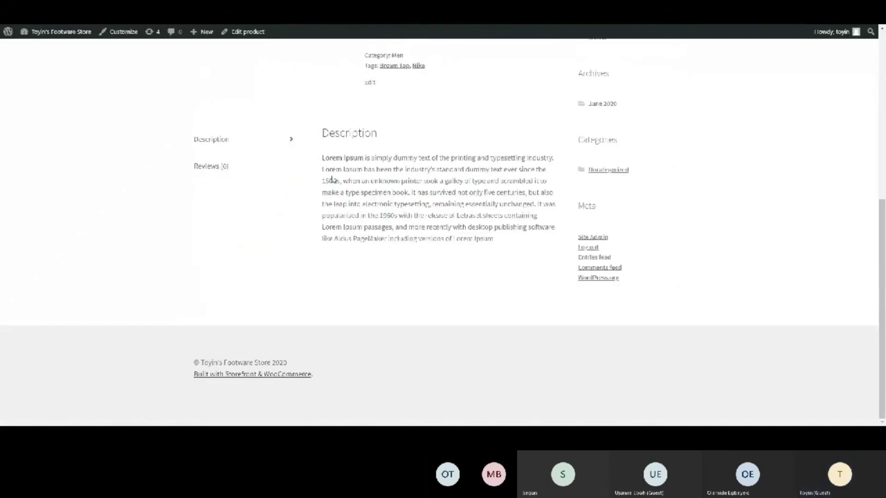
pyautogui.scroll(6, 377, 259)
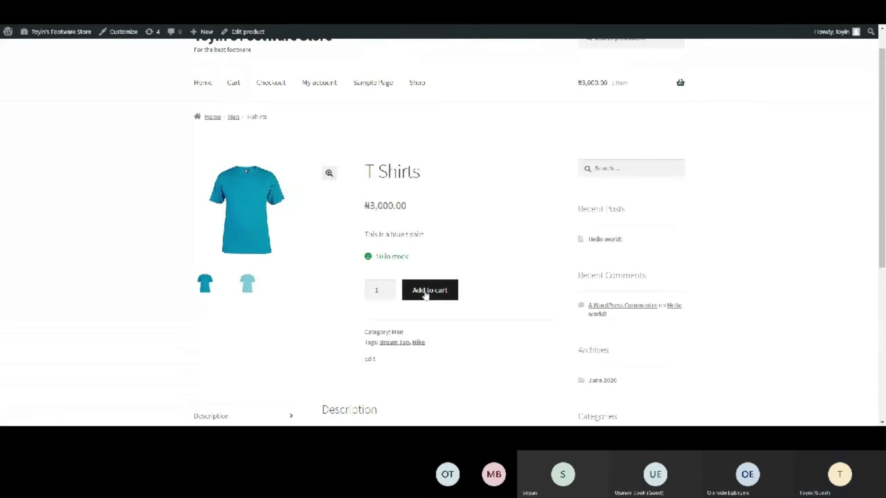
# Open the checkout page for the cart contents and review its billing details, order summary and payment sections.
pyautogui.moveTo(611, 82)
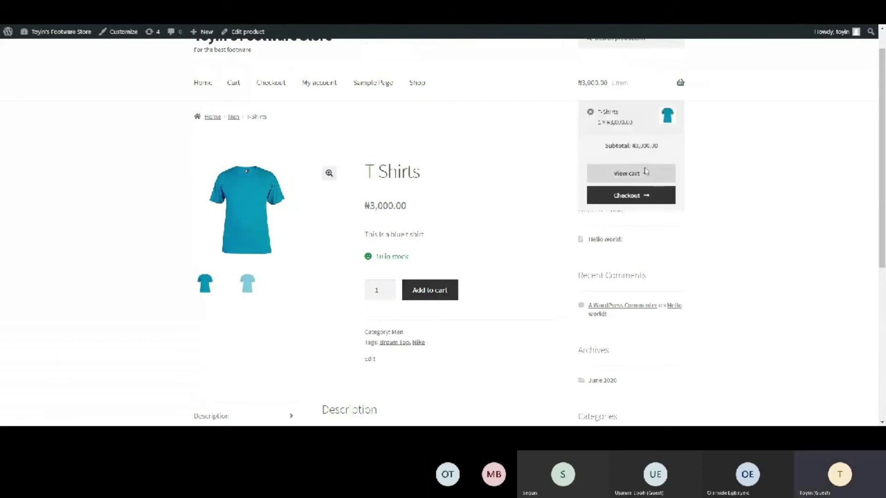
pyautogui.click(639, 202)
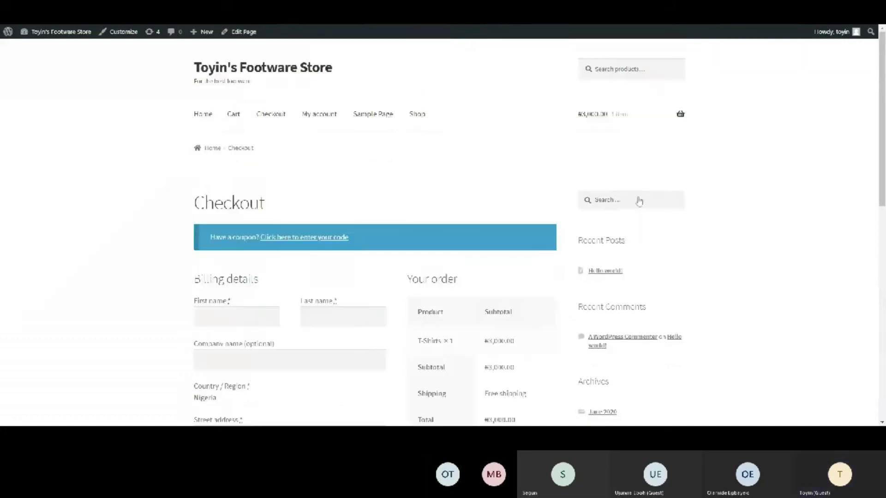
pyautogui.scroll(-3, 341, 211)
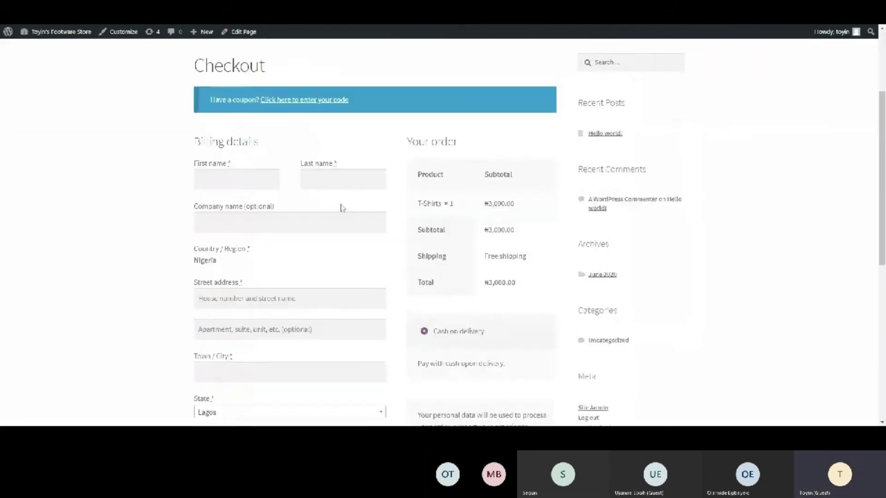
pyautogui.scroll(-5, 341, 210)
pyautogui.scroll(-3, 342, 210)
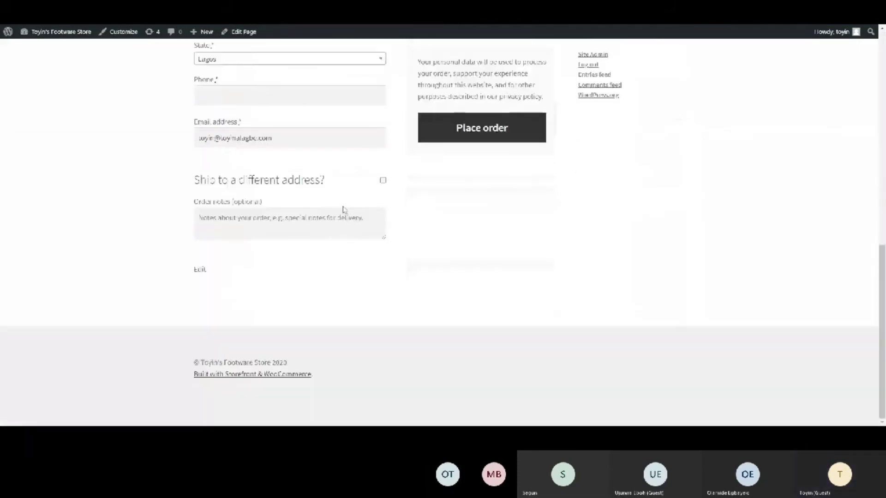
pyautogui.scroll(10, 332, 180)
# Set the T-Shirts quantity to 2 in the cart and update the cart.
pyautogui.click(234, 115)
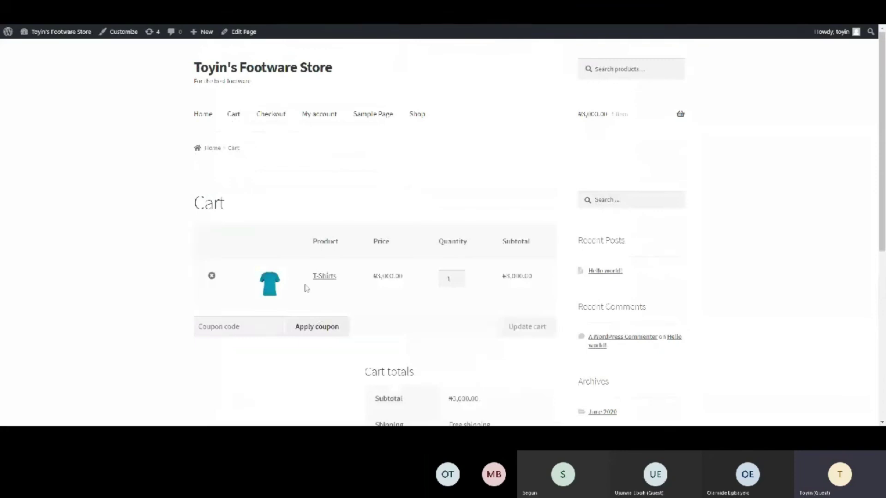
pyautogui.click(460, 277)
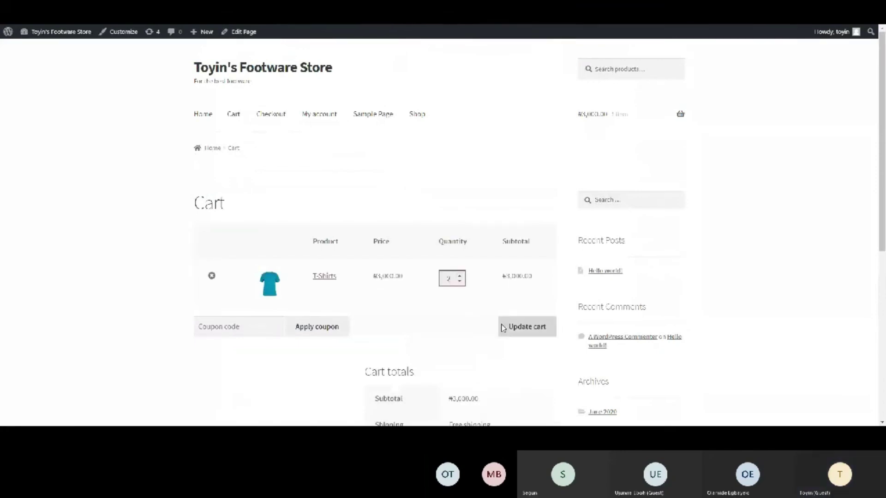
pyautogui.click(515, 328)
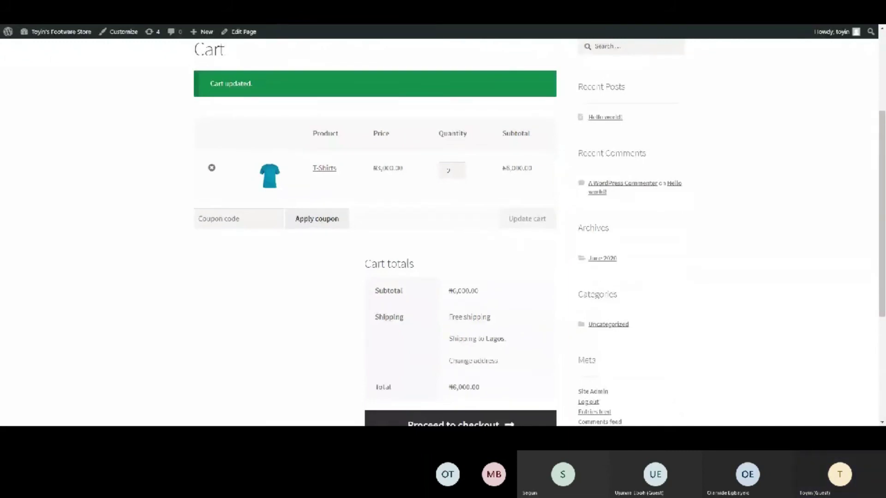
# Open the store's admin dashboard from the cart page.
pyautogui.click(237, 219)
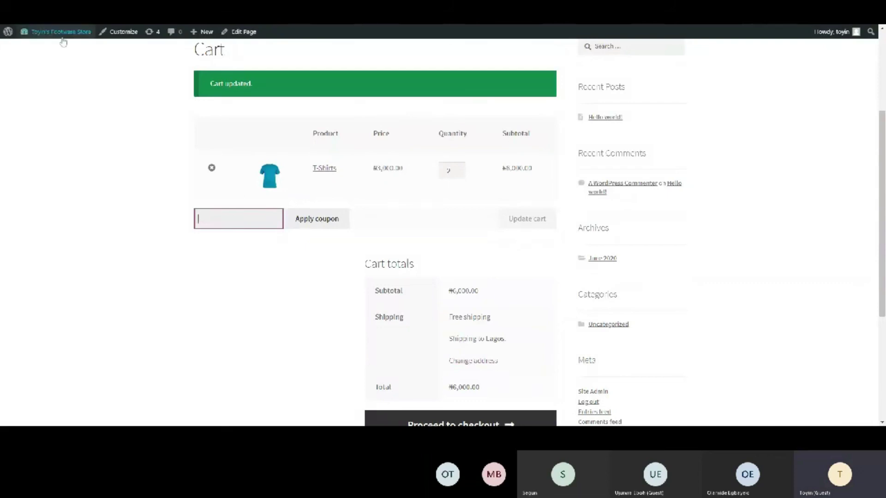
pyautogui.moveTo(64, 33)
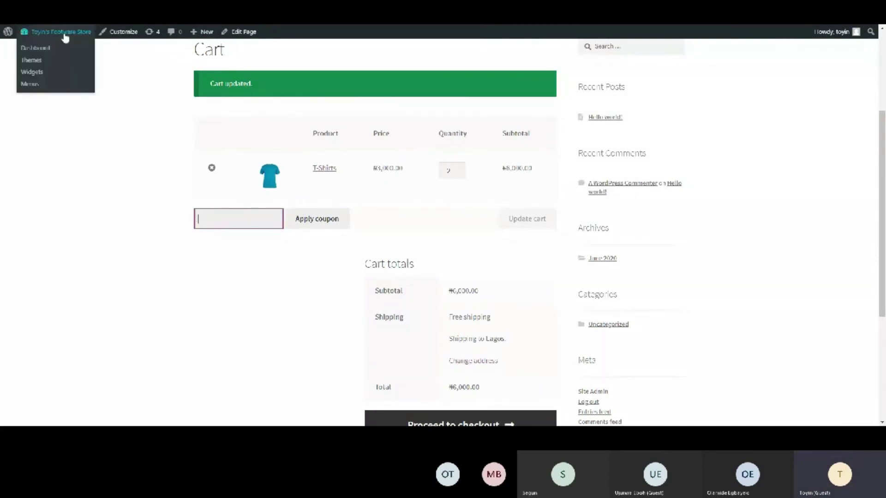
pyautogui.click(46, 52)
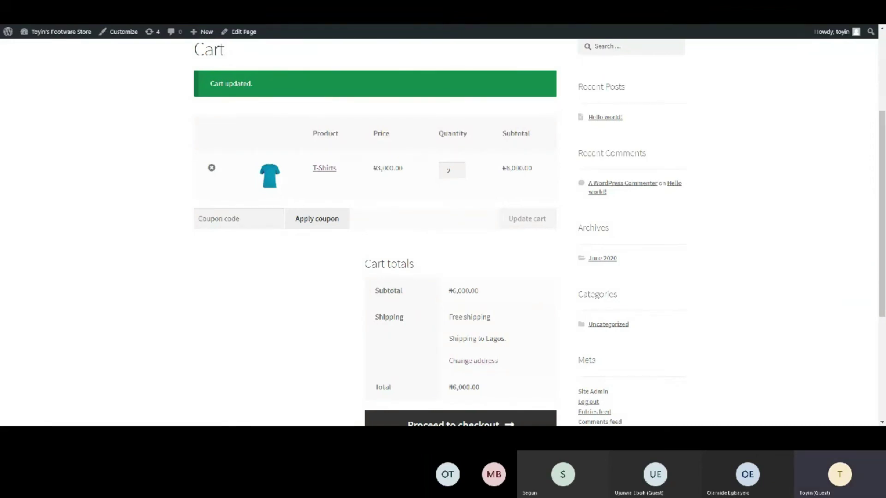
# Apply the coupon code Store100x5 to the cart and check its discount in the cart totals.
pyautogui.click(238, 219)
pyautogui.write('Store100x5')
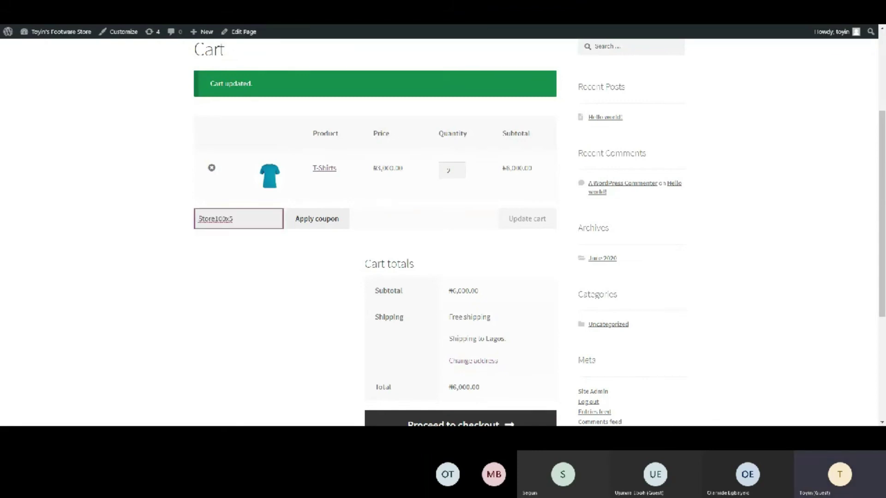
pyautogui.click(201, 251)
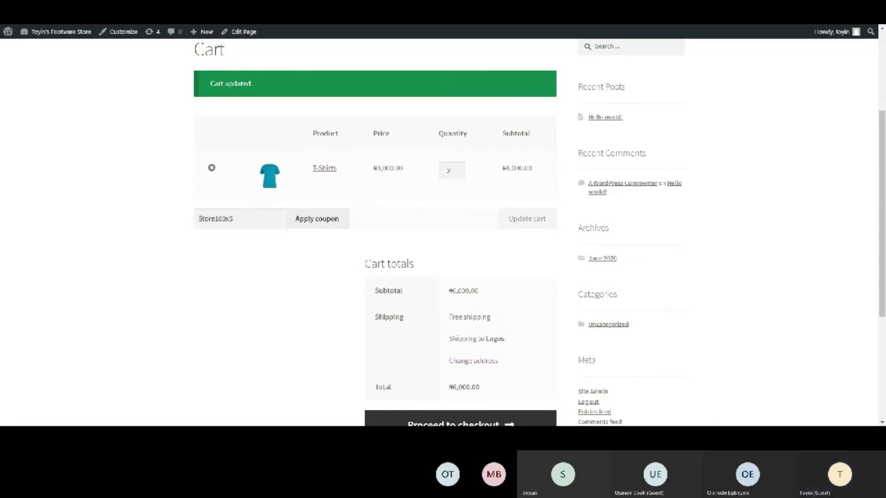
pyautogui.click(303, 221)
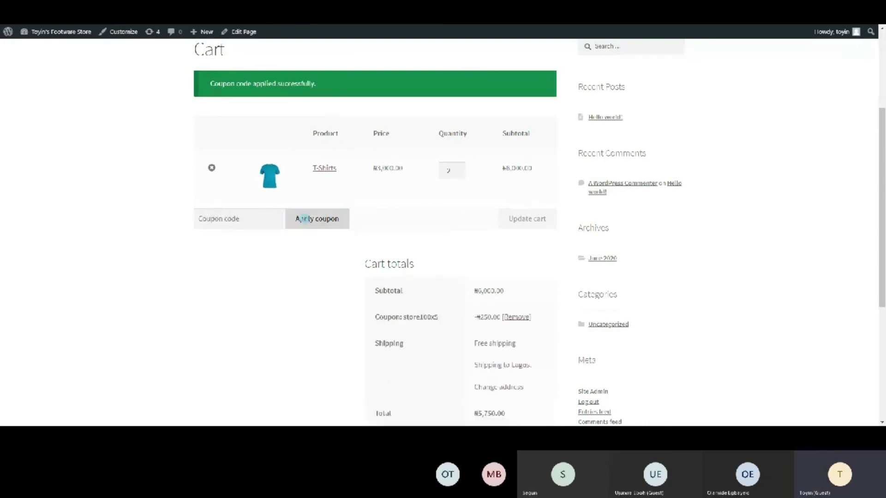
pyautogui.scroll(-2, 435, 237)
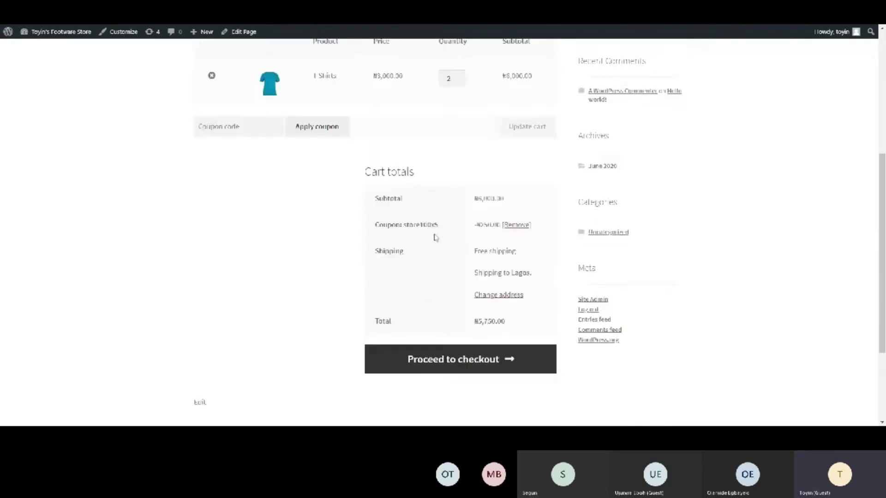
pyautogui.moveTo(474, 226); pyautogui.dragTo(492, 226)
# Open the shipping address form in the cart totals and set the state to Ogun.
pyautogui.click(492, 297)
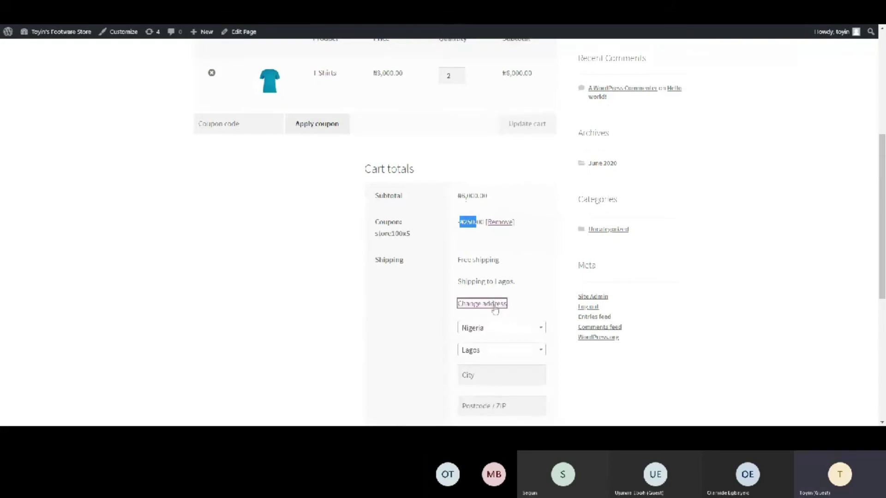
pyautogui.scroll(-1, 491, 313)
pyautogui.click(485, 308)
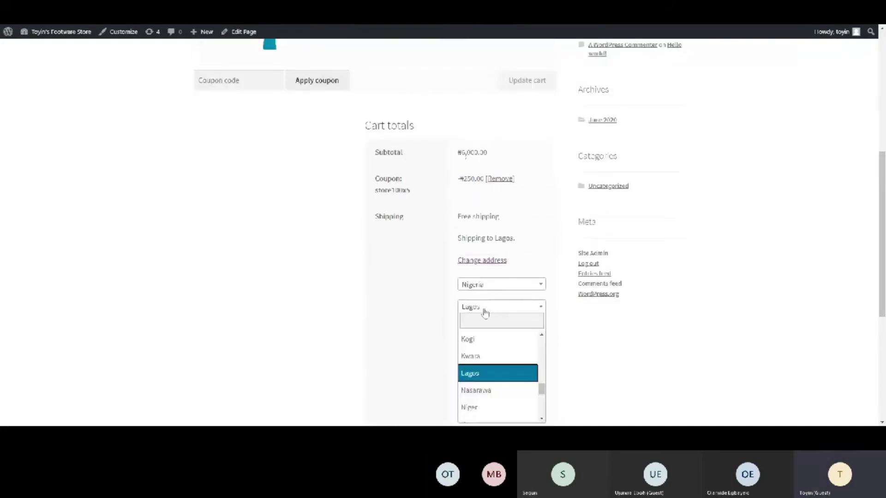
pyautogui.write('o')
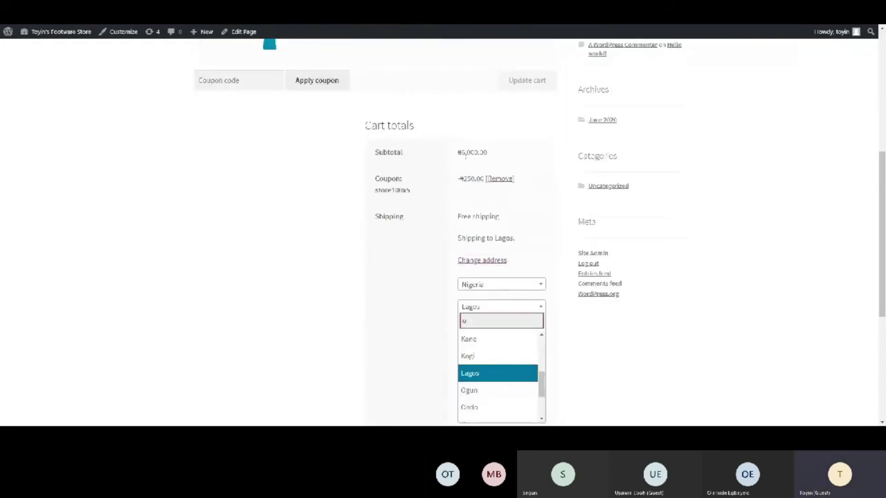
pyautogui.write('s')
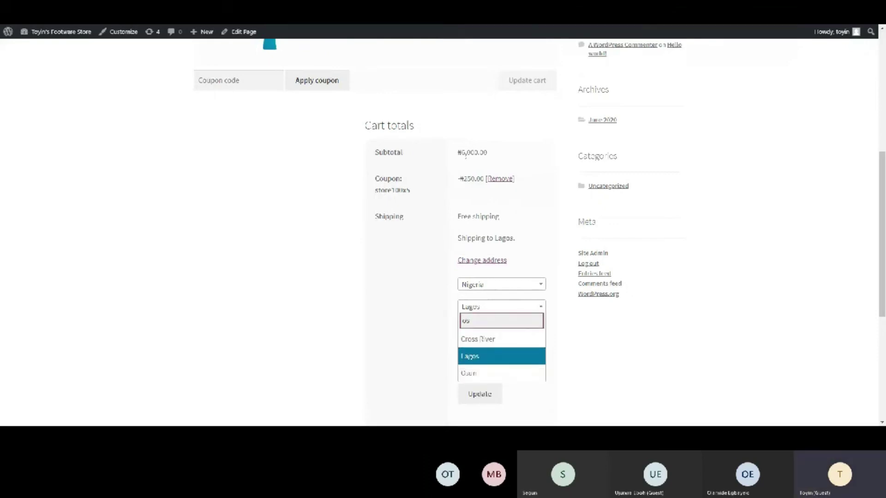
pyautogui.press('BackSpace')
pyautogui.write('gu')
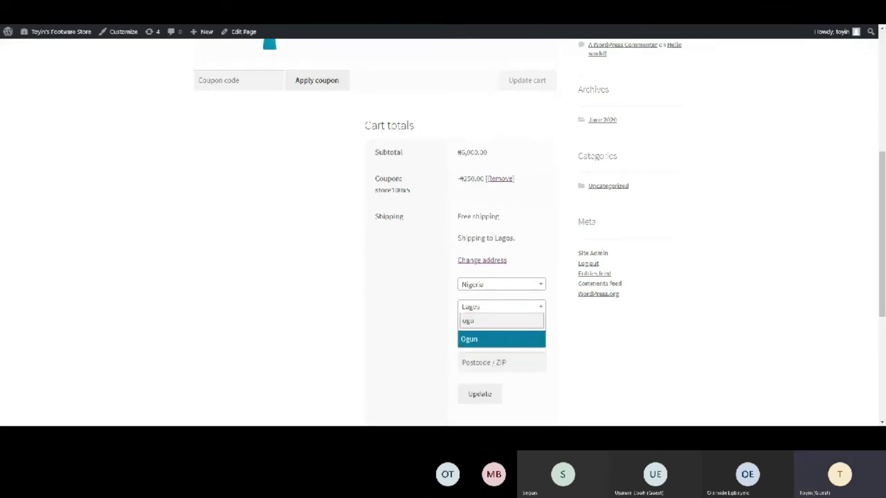
pyautogui.click(470, 339)
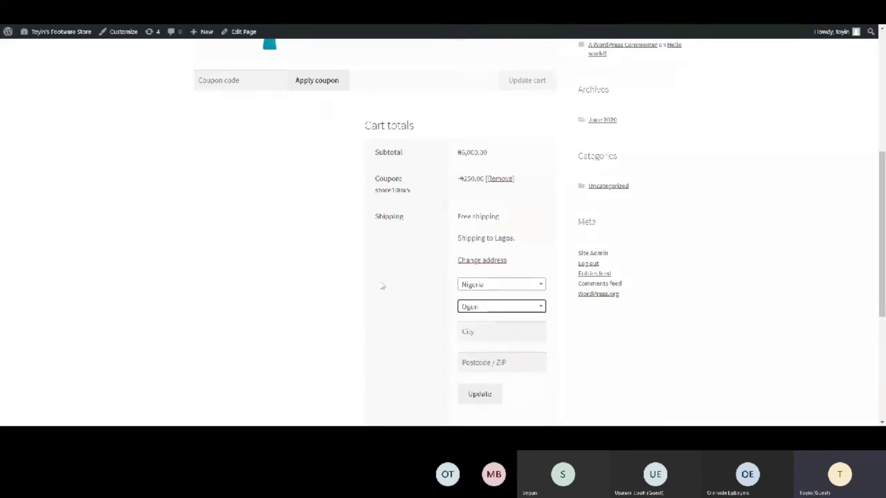
# Enter Ibanda as the shipping city and update the shipping costs.
pyautogui.scroll(-1, 443, 300)
pyautogui.click(480, 291)
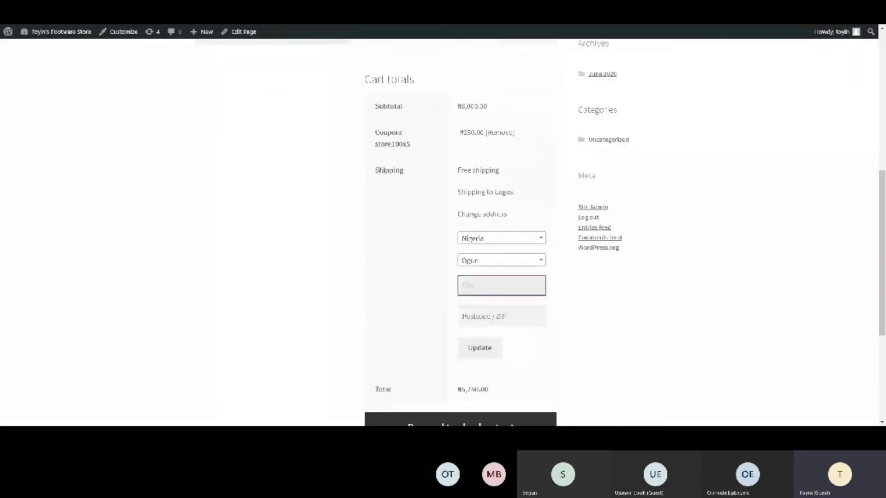
pyautogui.write('Ibanda')
pyautogui.click(479, 348)
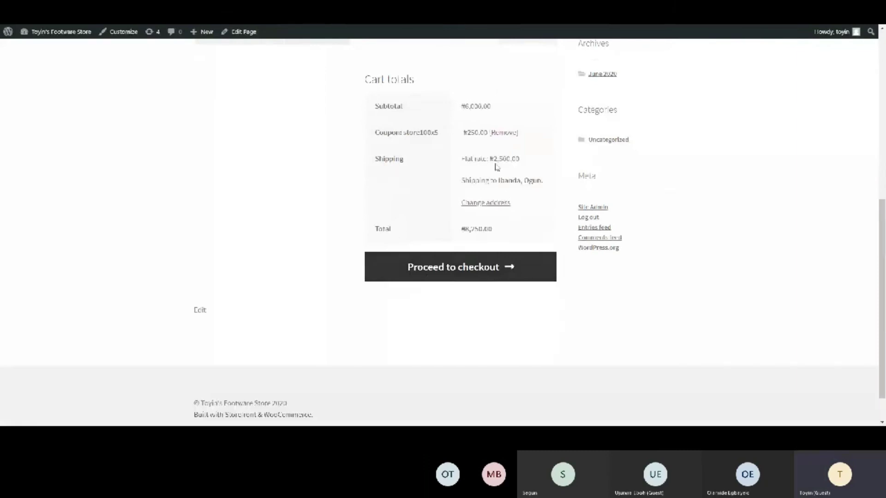
# Review the shipping rate and total in the cart totals along with the cart contents.
pyautogui.moveTo(457, 161); pyautogui.dragTo(522, 161)
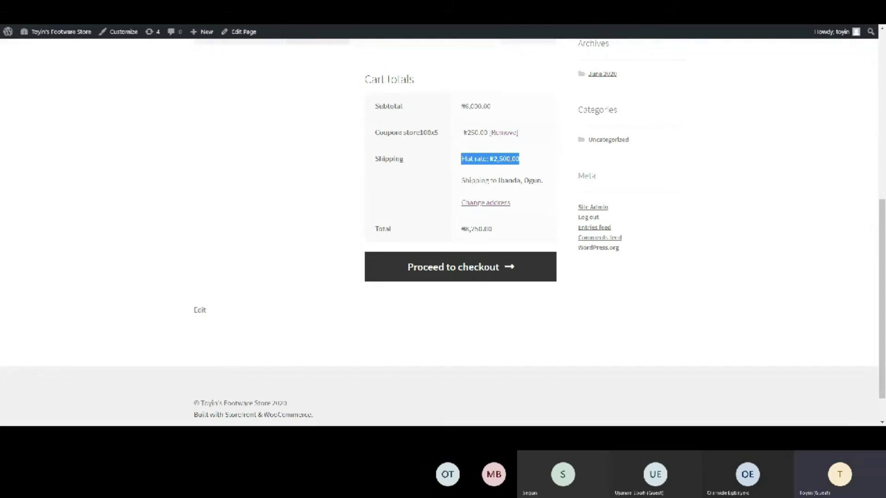
pyautogui.scroll(4, 369, 184)
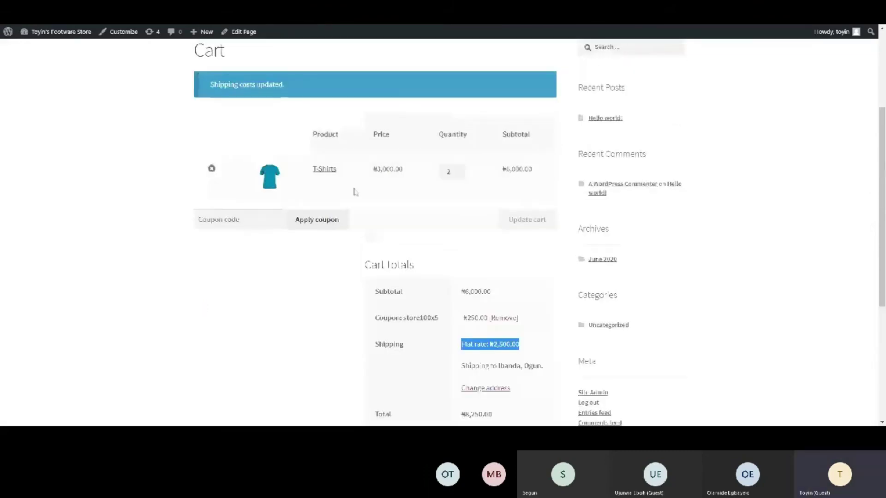
pyautogui.scroll(3, 355, 191)
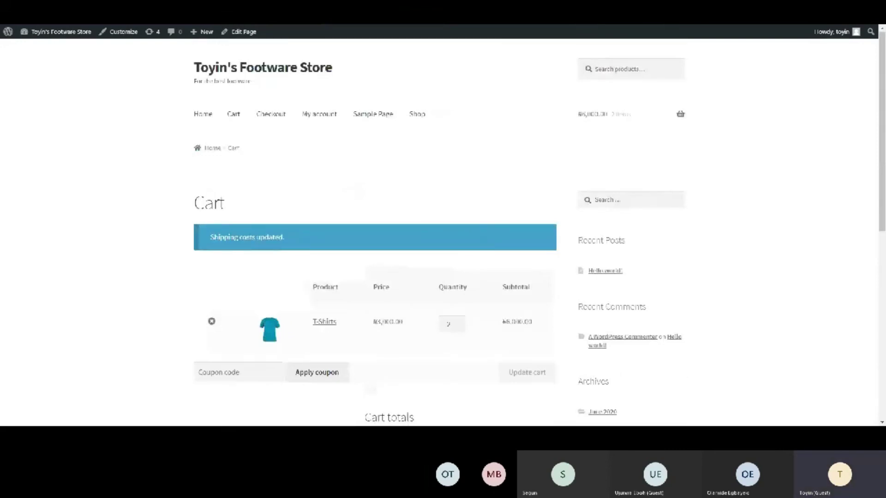
pyautogui.scroll(-7, 350, 190)
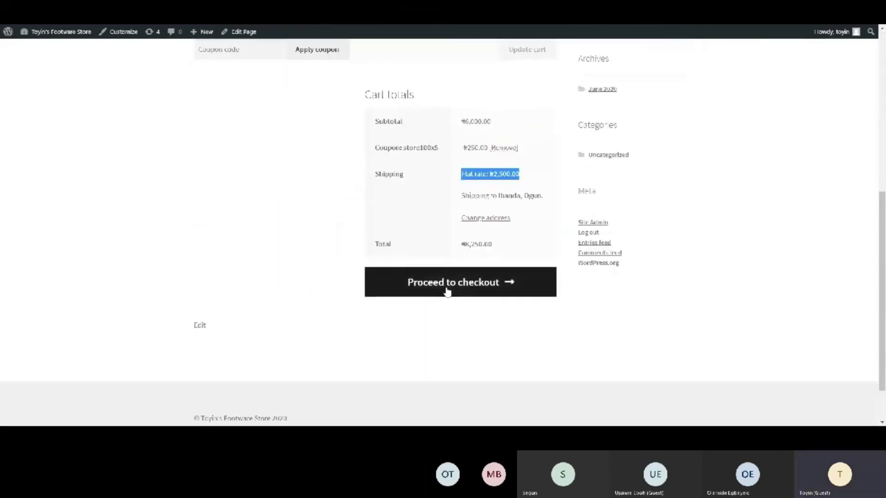
pyautogui.scroll(6, 448, 286)
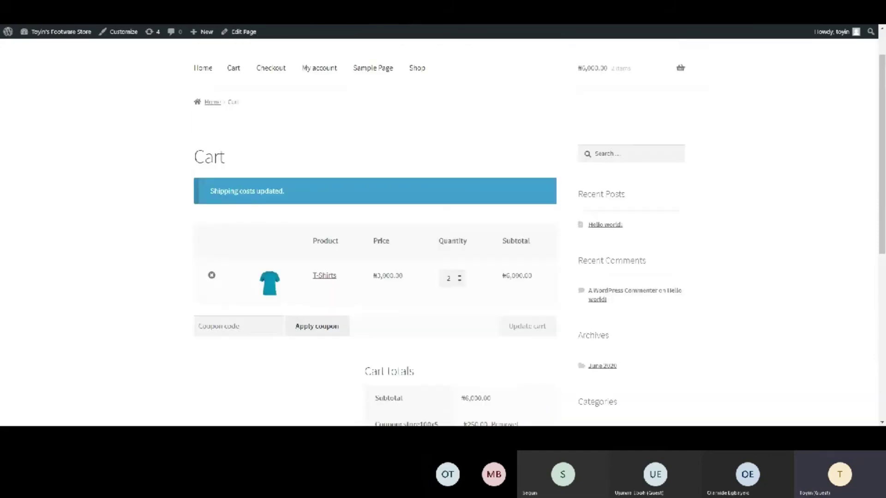
# Go from the cart page to the list of all products in the store admin.
pyautogui.click(240, 33)
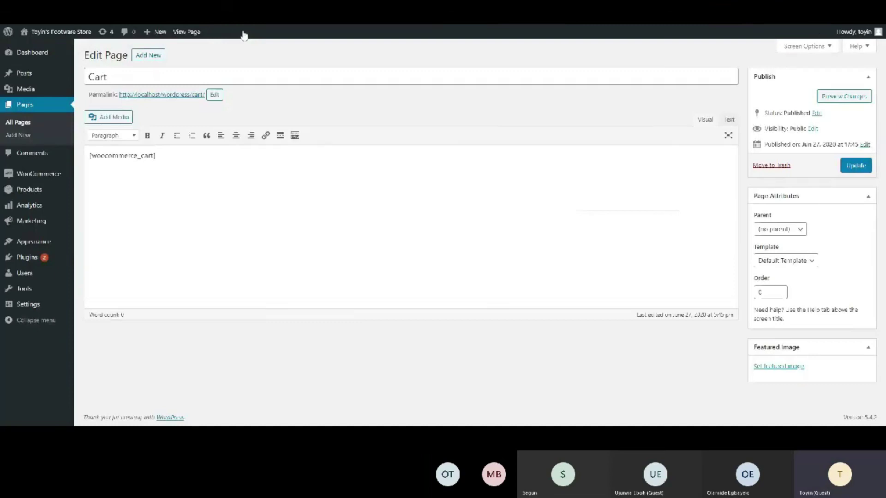
pyautogui.moveTo(29, 193)
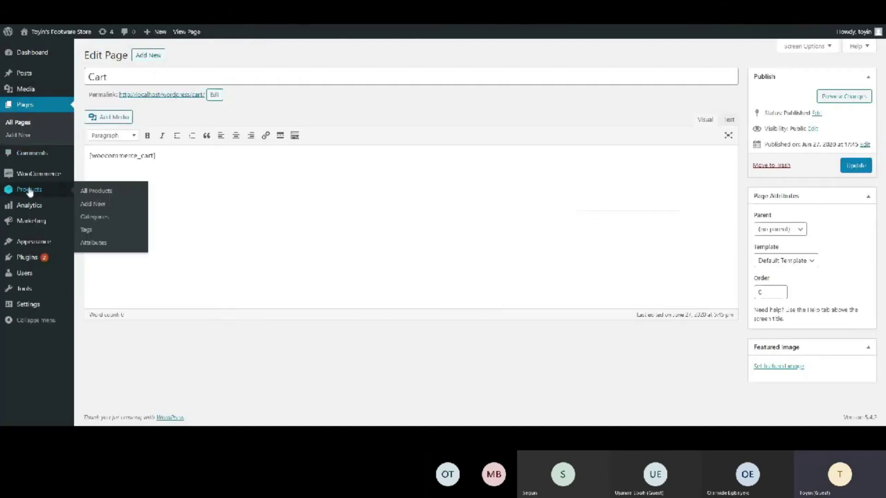
pyautogui.click(105, 191)
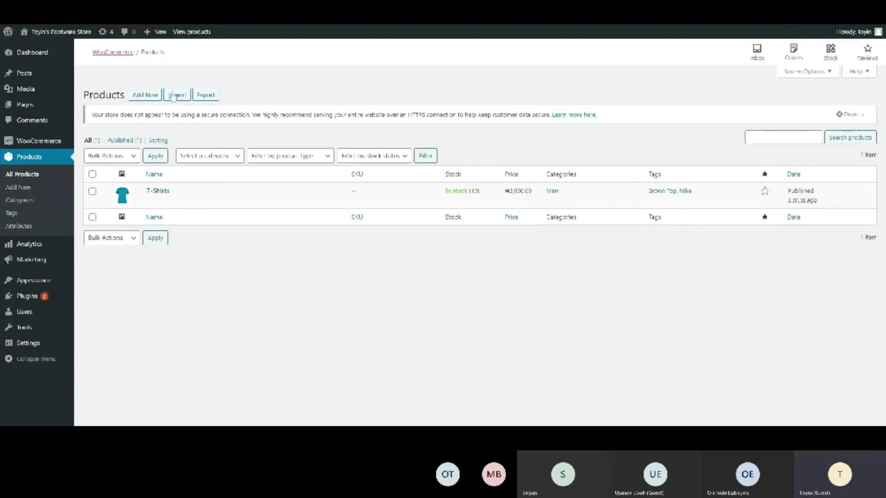
# Start a new product and name it Flat Shoes.
pyautogui.click(147, 95)
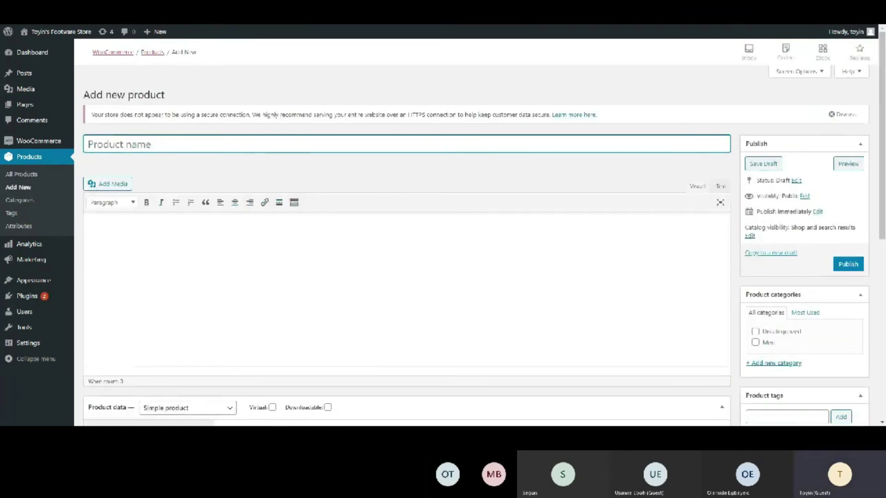
pyautogui.write('S')
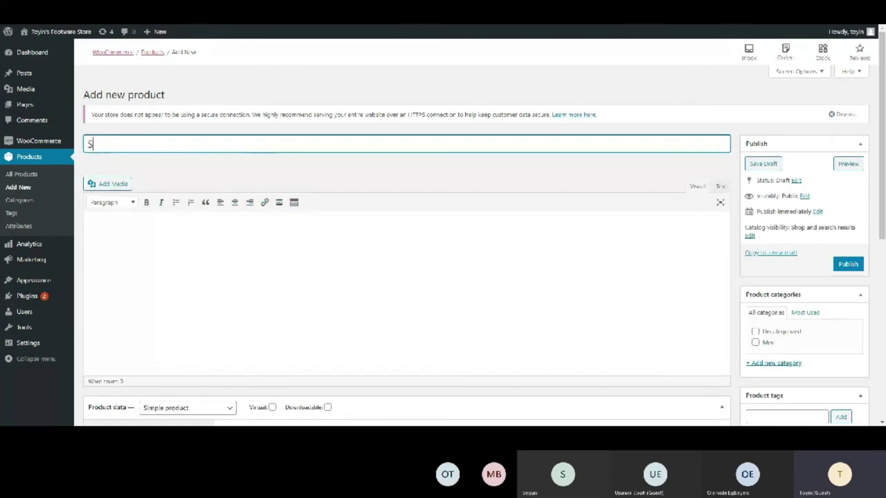
pyautogui.write('hoes')
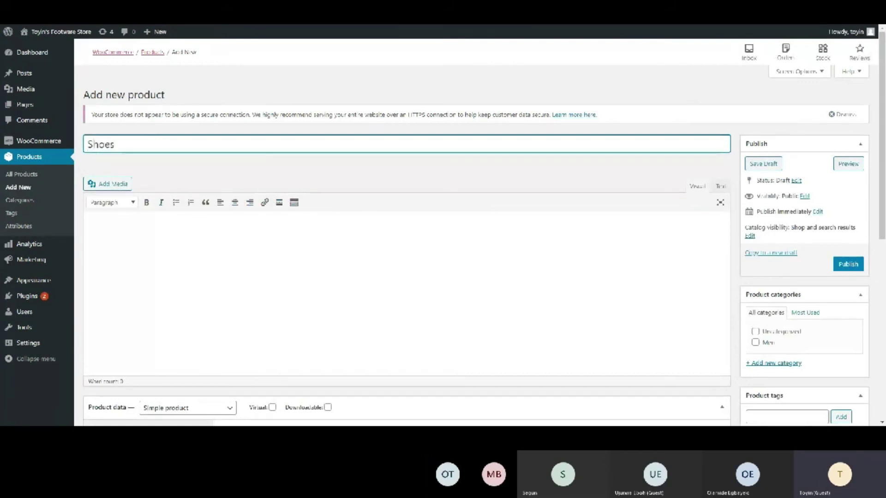
pyautogui.click(88, 145)
pyautogui.write('Flat')
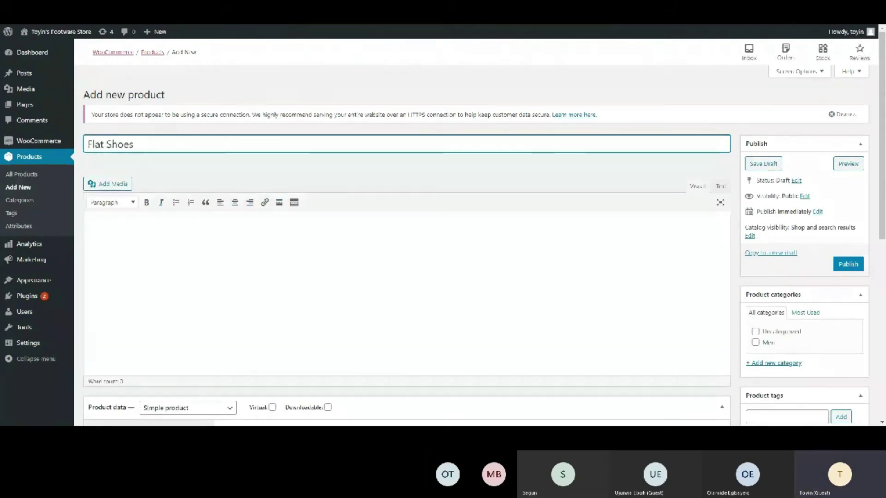
# Create the category Women for the product and paste the Lorem Ipsum text as its description.
pyautogui.scroll(-2, 779, 295)
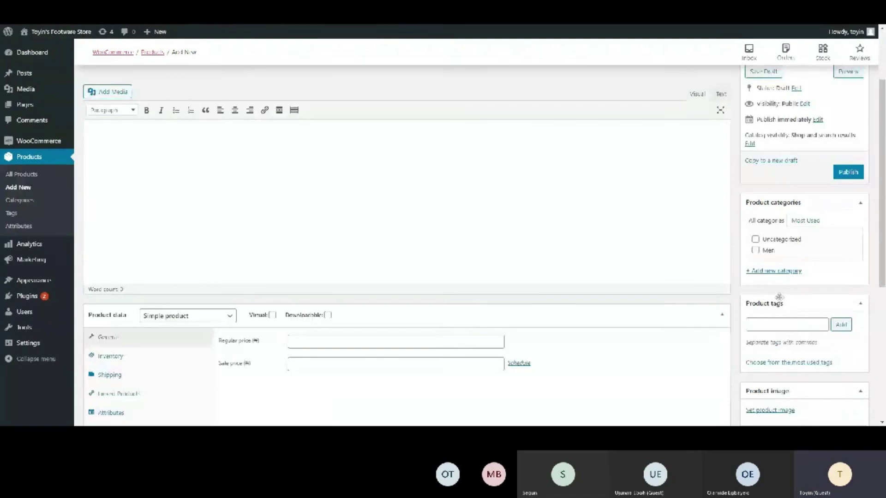
pyautogui.click(780, 271)
pyautogui.write('Women')
pyautogui.click(794, 333)
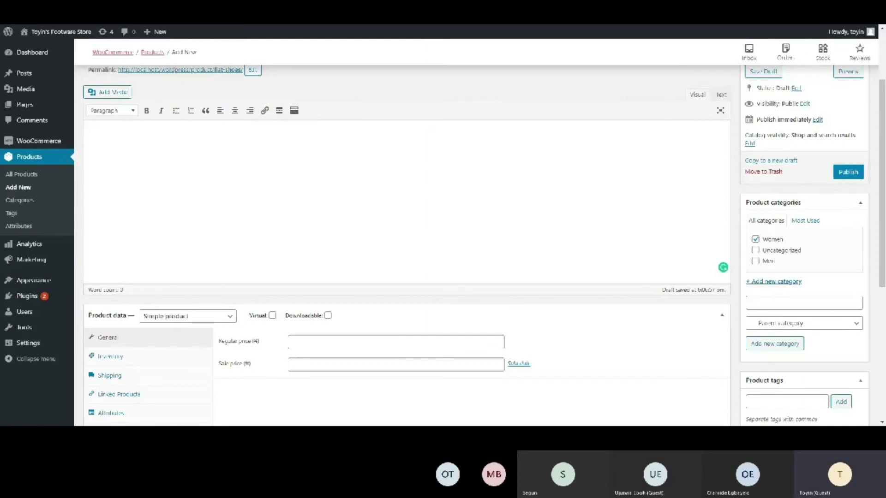
pyautogui.hotkey('ctrl', 'v')
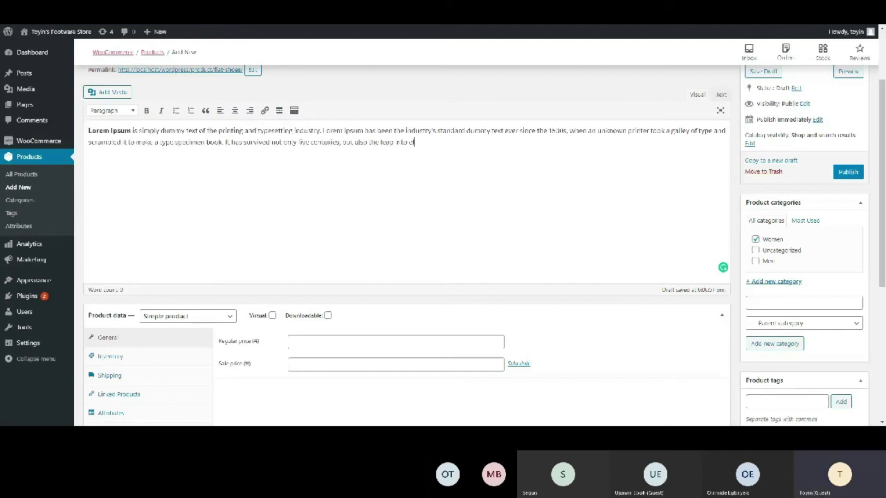
# Set the product type of Flat Shoes to Variable product and publish the product.
pyautogui.scroll(-2, 266, 192)
pyautogui.scroll(1, 266, 193)
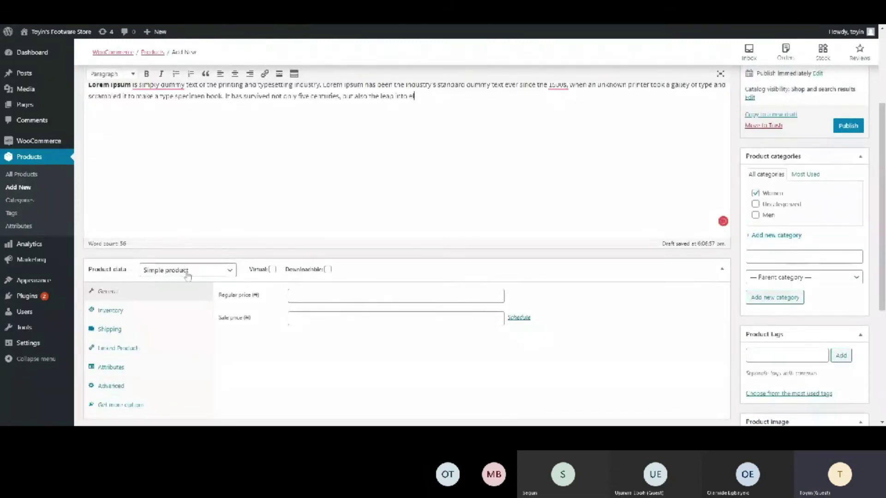
pyautogui.click(187, 276)
pyautogui.click(188, 283)
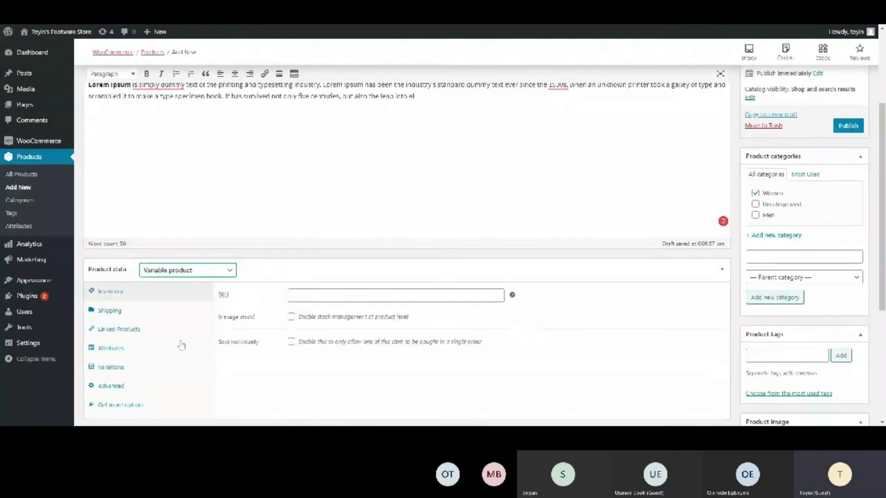
pyautogui.scroll(-1, 174, 303)
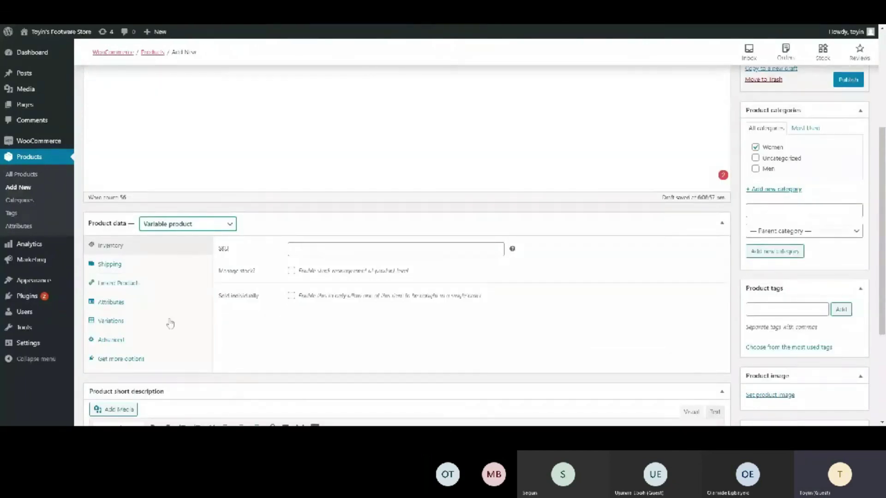
pyautogui.click(853, 82)
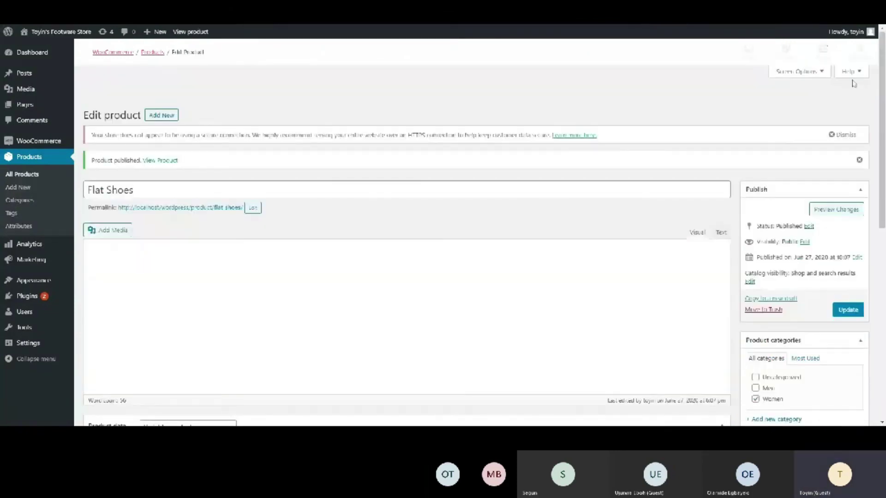
# Add a blank custom product attribute to the Flat Shoes product data.
pyautogui.scroll(-5, 124, 224)
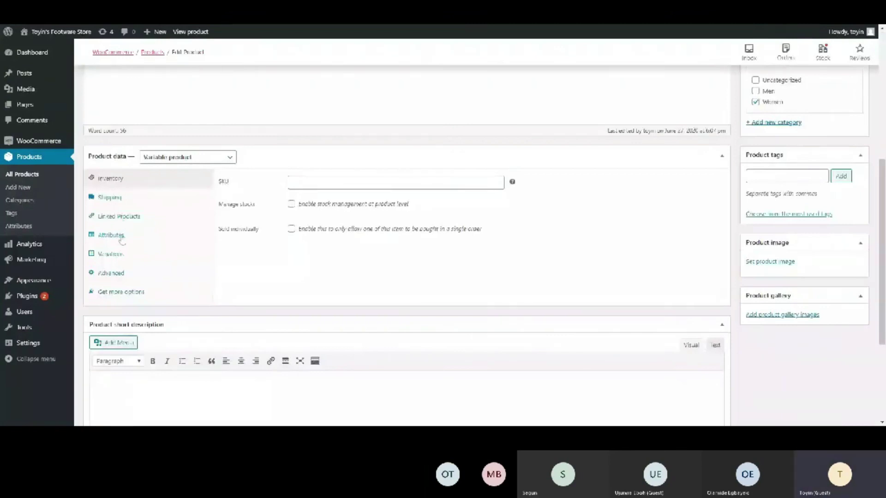
pyautogui.click(111, 235)
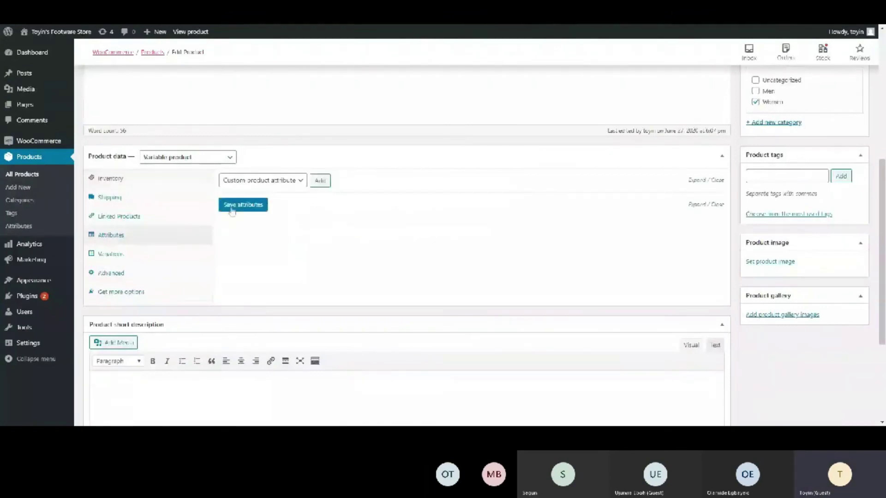
pyautogui.click(297, 181)
pyautogui.scroll(5, 296, 184)
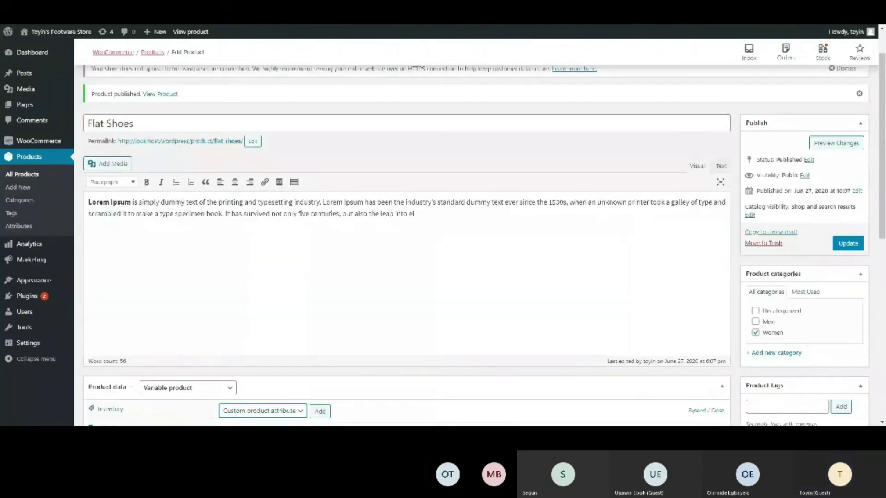
pyautogui.scroll(-3, 274, 268)
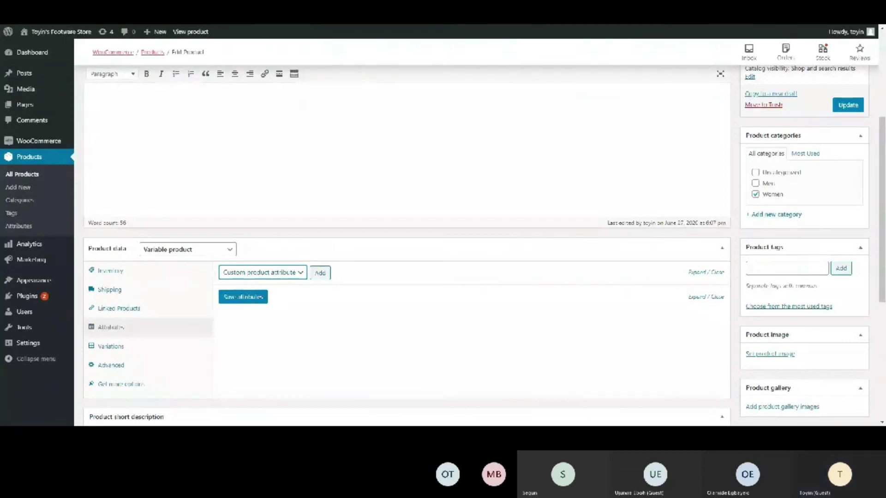
pyautogui.click(320, 273)
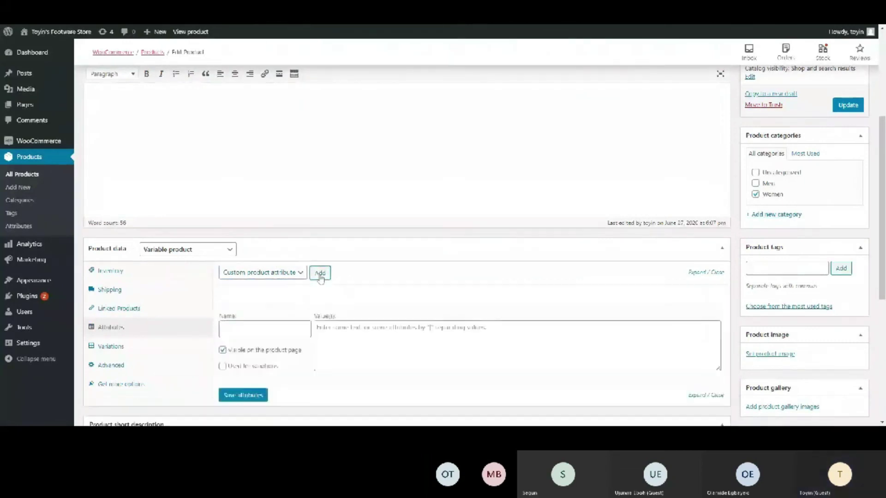
# Name the new product attribute Size and give it the values 40, 43 and 42.
pyautogui.click(227, 329)
pyautogui.write('Size')
pyautogui.press('Tab')
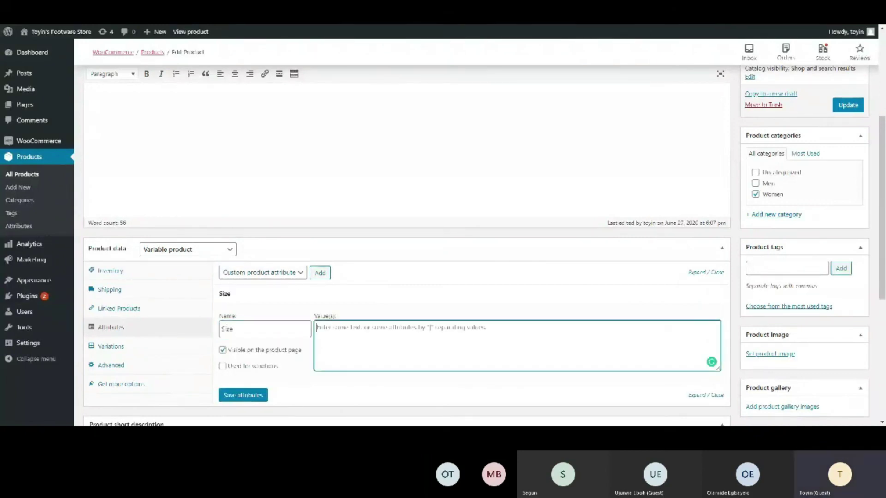
pyautogui.write('40')
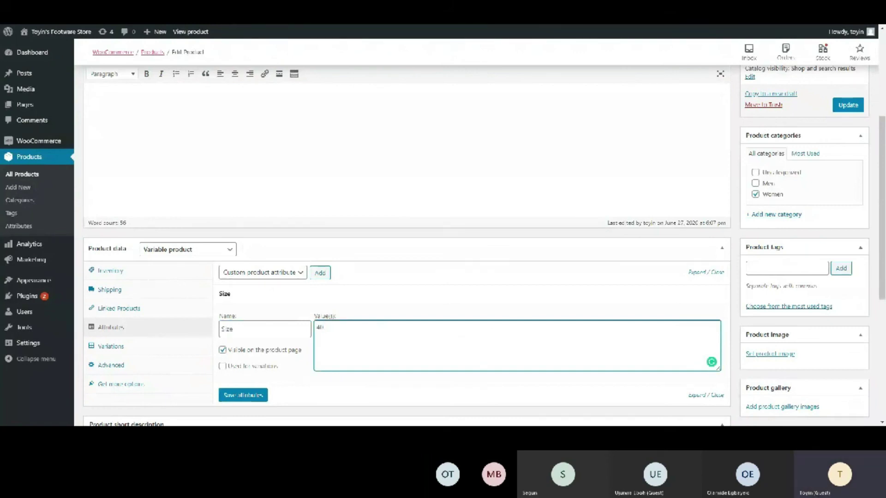
pyautogui.write('| 44|')
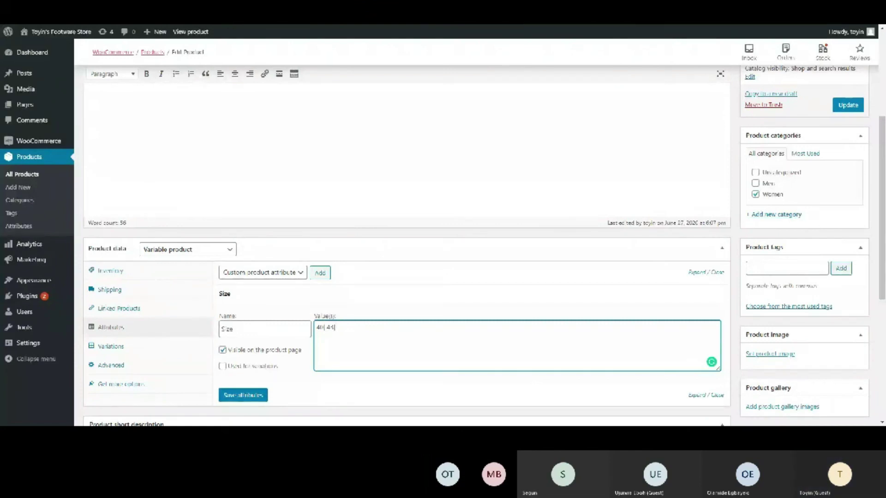
pyautogui.write(' 42')
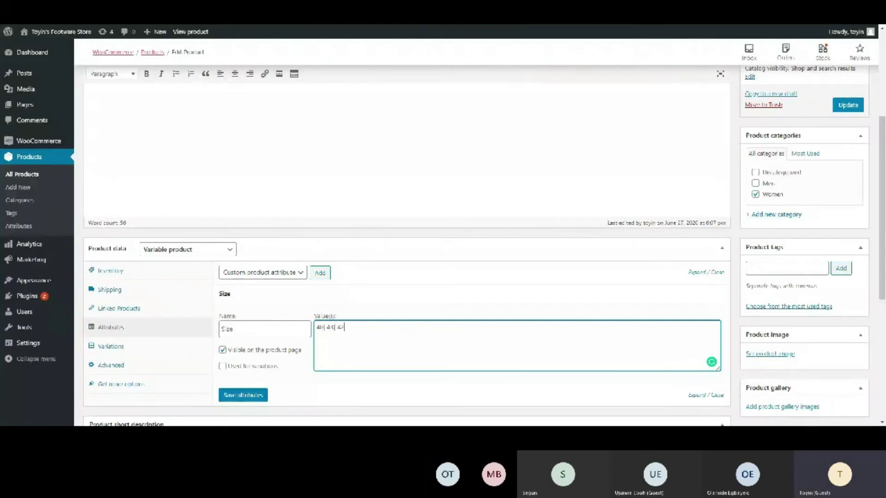
pyautogui.click(322, 327)
pyautogui.press('BackSpace')
# Set the Size attribute as used for variations and save the attributes.
pyautogui.click(223, 367)
pyautogui.scroll(-1, 226, 370)
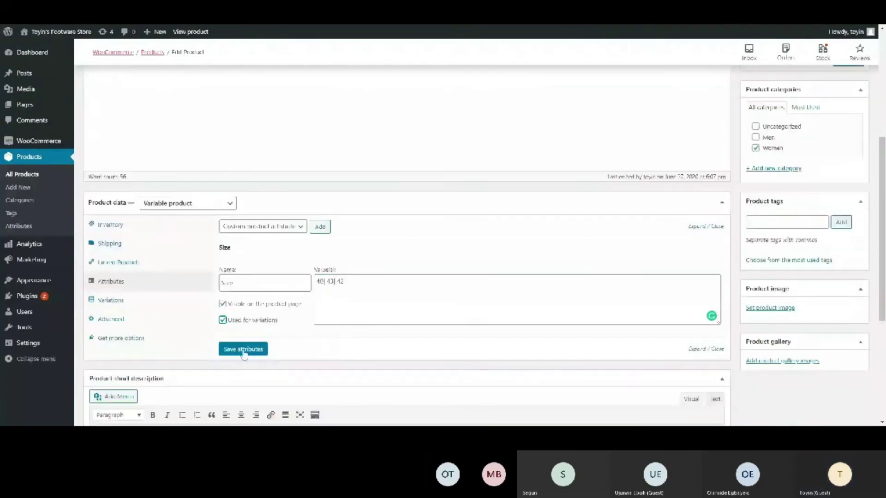
pyautogui.click(243, 349)
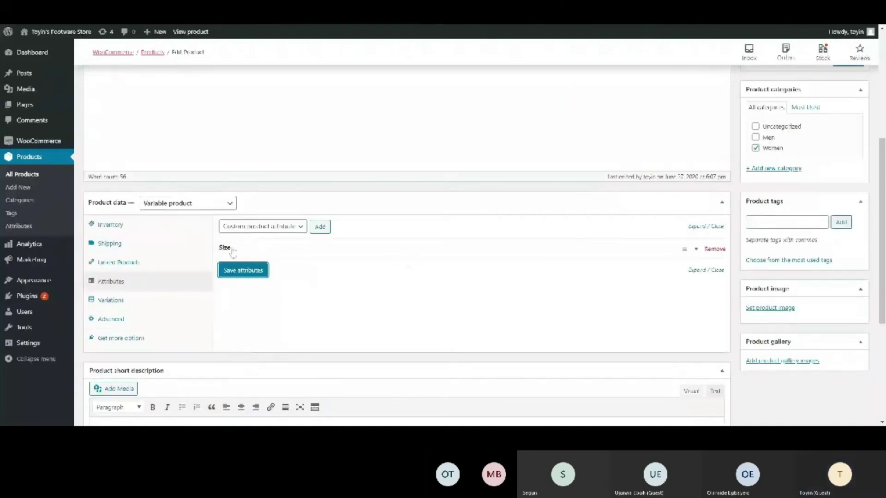
# Add another custom product attribute named Color with the values Brown and Black.
pyautogui.click(324, 228)
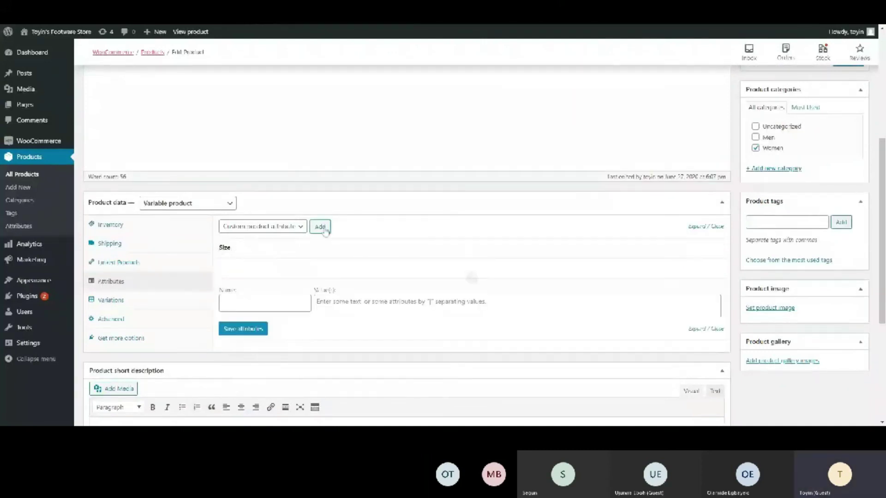
pyautogui.click(265, 303)
pyautogui.write('Color')
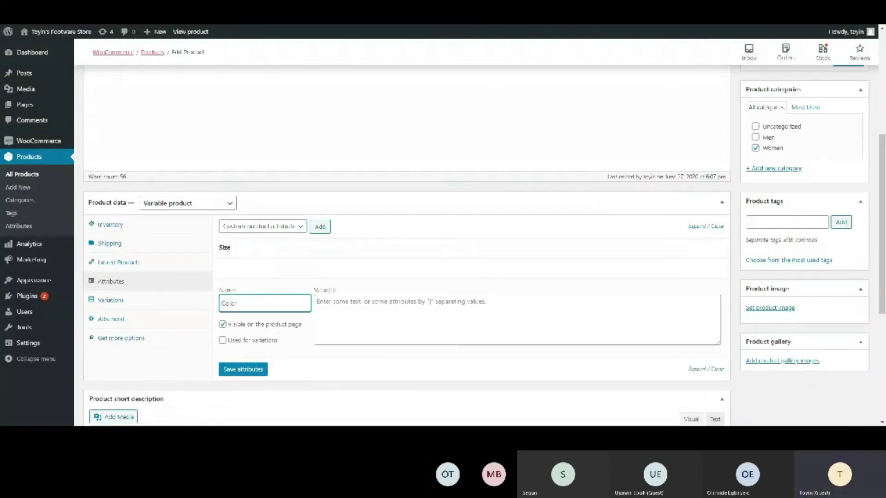
pyautogui.click(319, 302)
pyautogui.write('Blue')
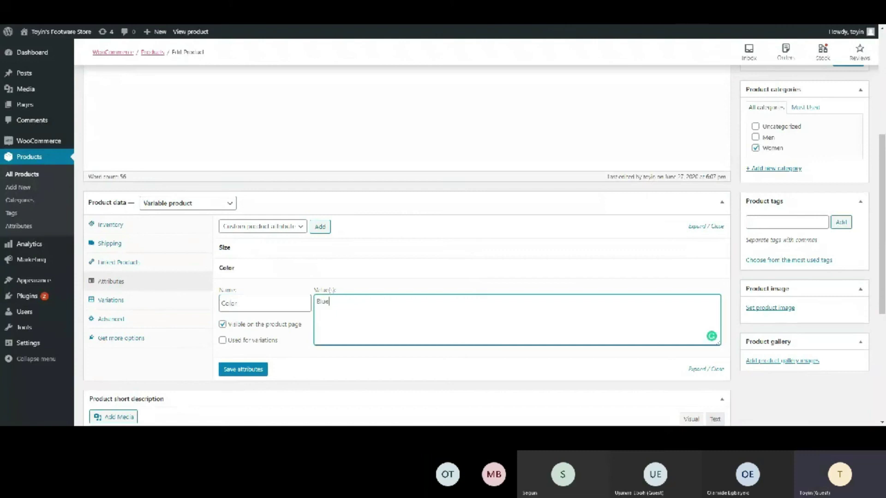
pyautogui.press('BackSpace')
pyautogui.press('BackSpace')
pyautogui.press('BackSpace')
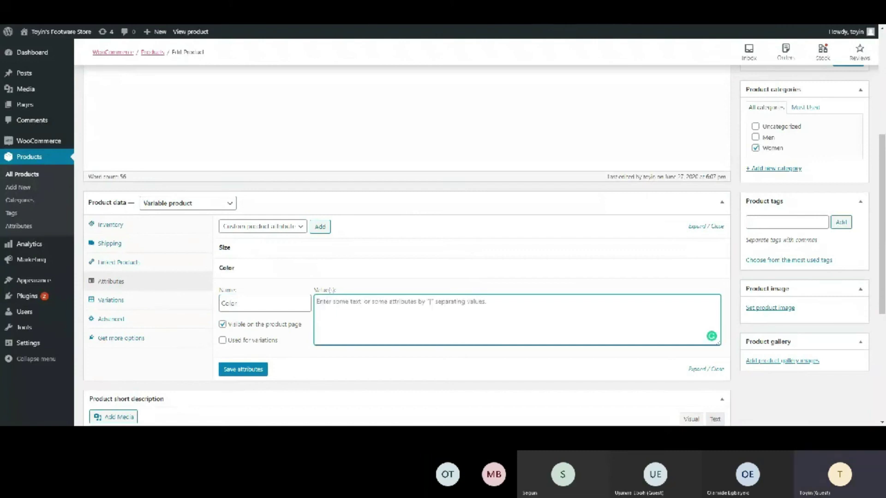
pyautogui.write('Brown|Black')
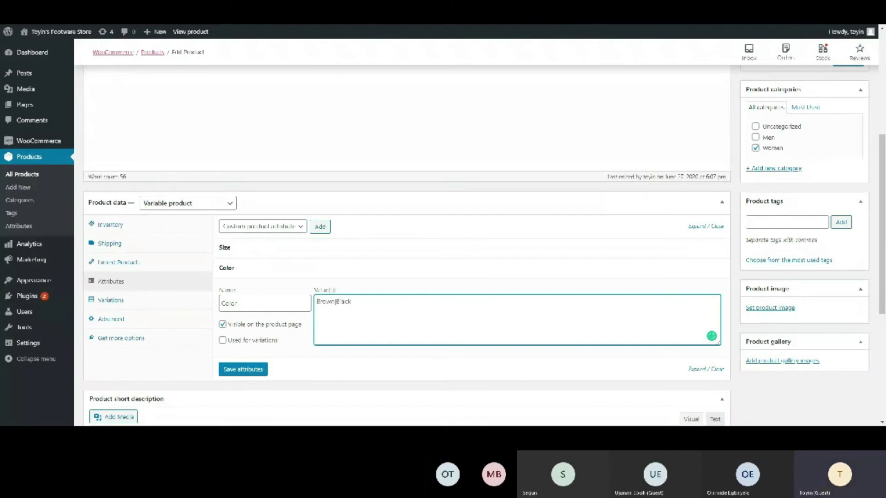
# Set the Color attribute as used for variations, save the attributes and check the saved Color entry.
pyautogui.click(237, 344)
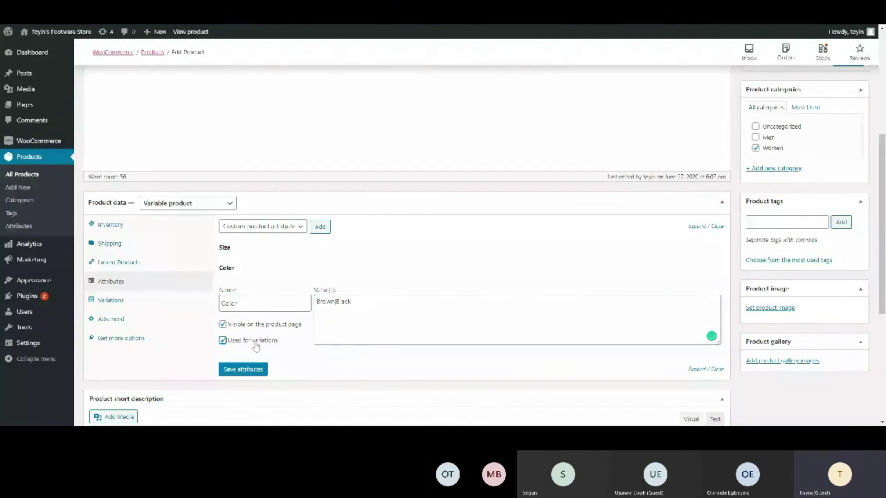
pyautogui.click(243, 369)
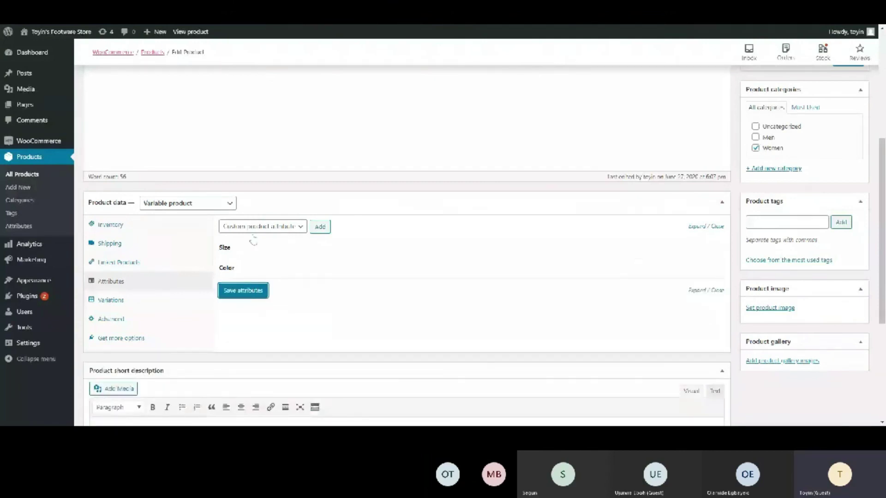
pyautogui.scroll(5, 243, 263)
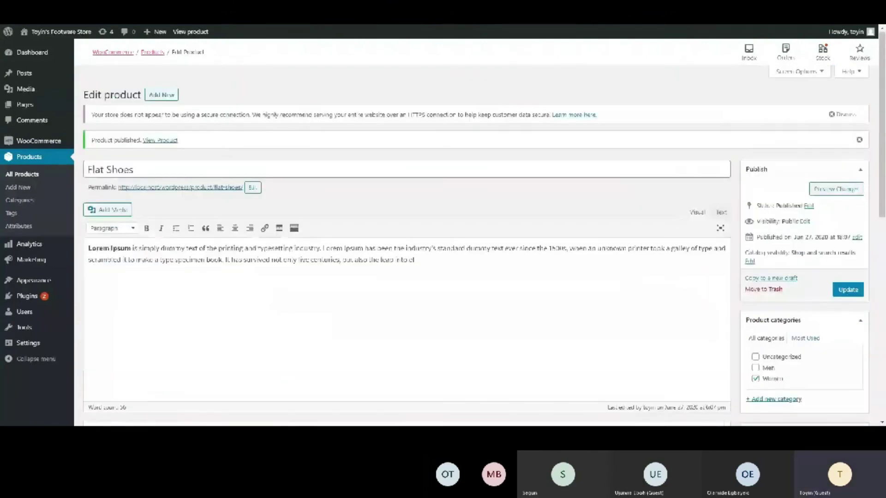
pyautogui.scroll(-5, 697, 273)
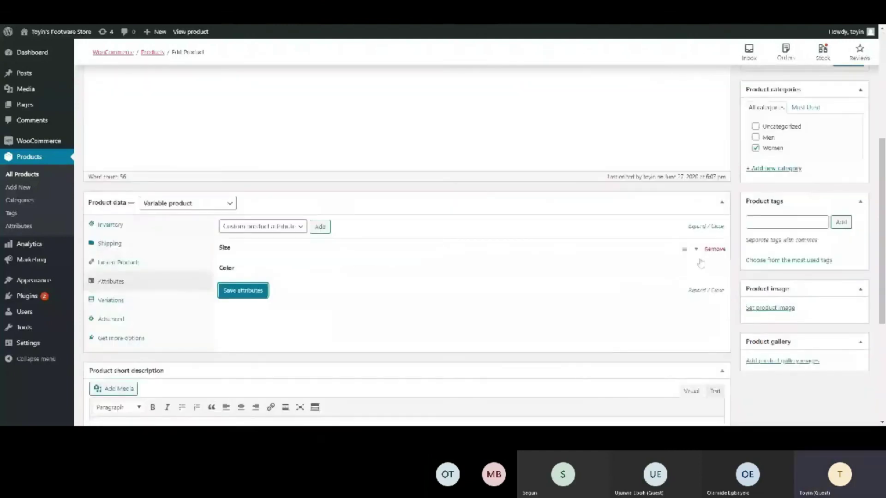
pyautogui.click(697, 274)
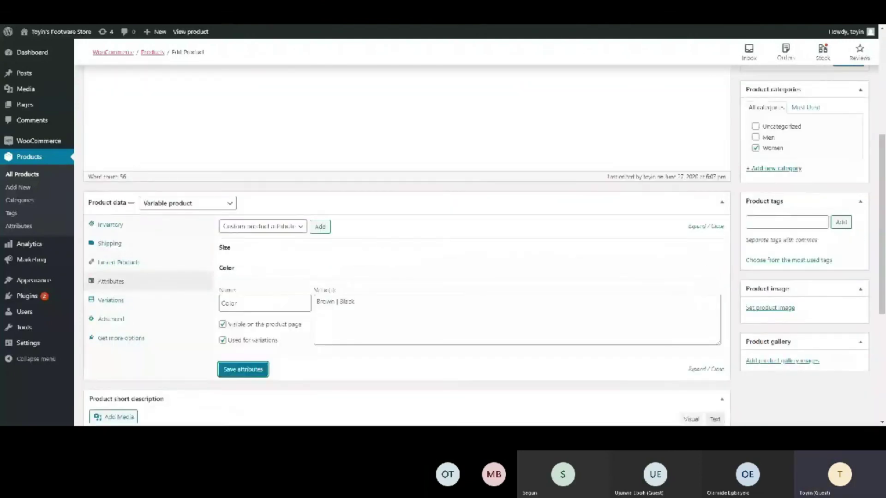
pyautogui.click(689, 267)
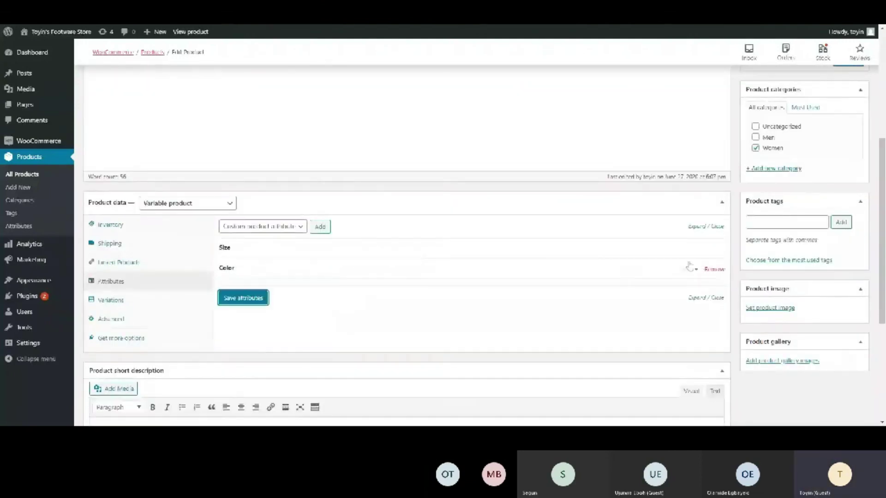
pyautogui.click(256, 291)
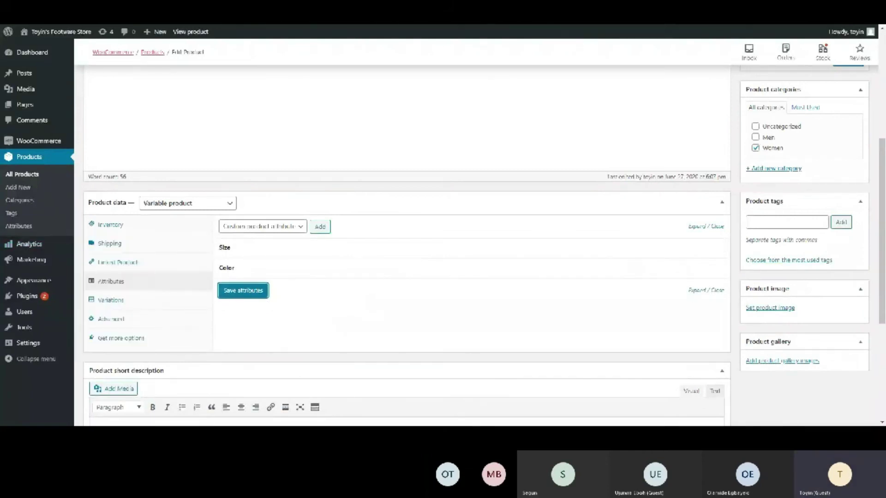
# Generate the variations of Flat Shoes from all combinations of the Size and Color attributes.
pyautogui.scroll(5, 363, 254)
pyautogui.scroll(-4, 363, 254)
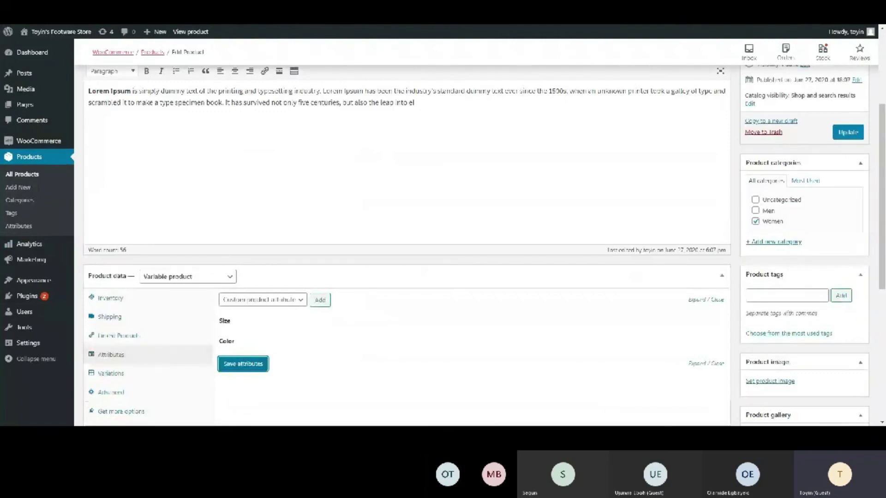
pyautogui.scroll(-3, 369, 231)
pyautogui.click(177, 253)
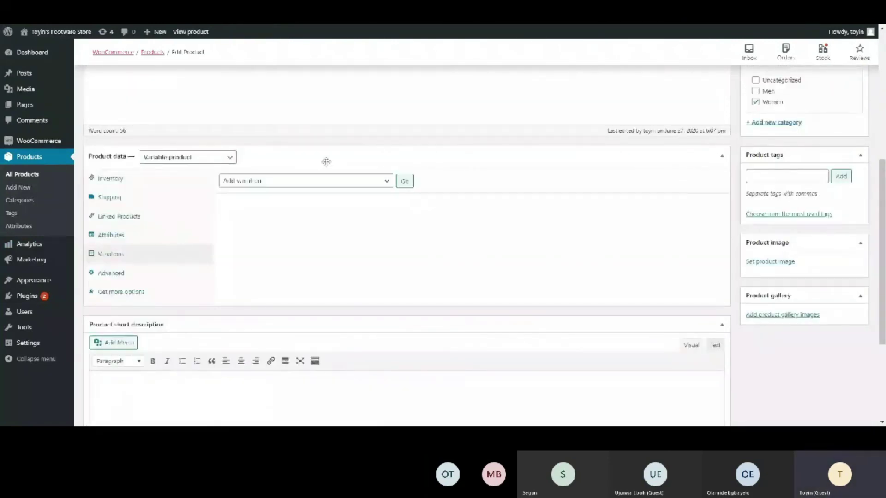
pyautogui.click(321, 184)
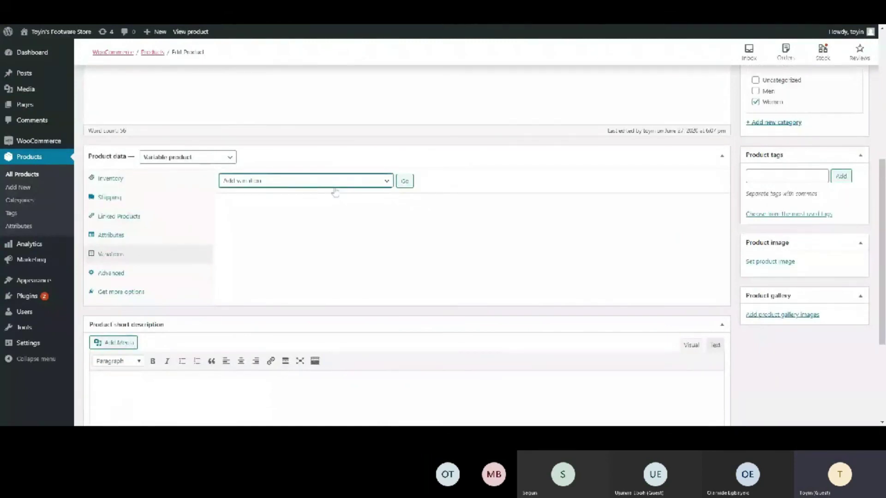
pyautogui.press('Down')
pyautogui.click(403, 181)
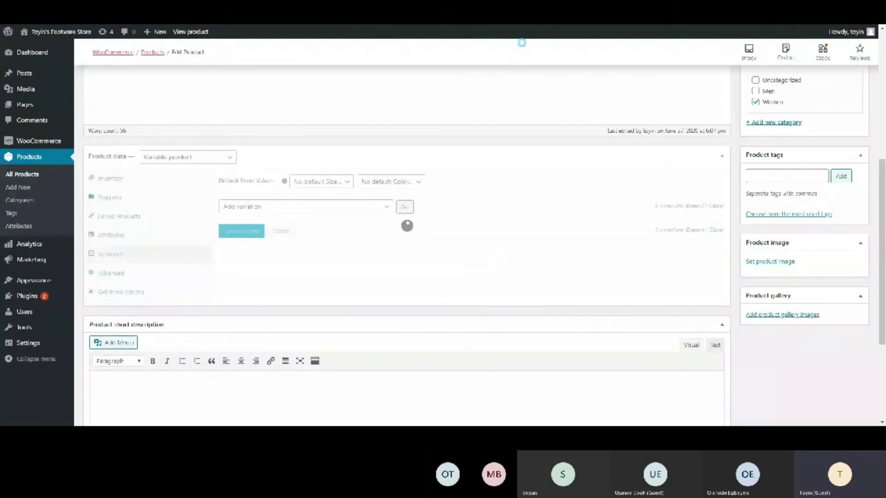
# Set the regular price of the size 40 Brown variation to 3500.
pyautogui.scroll(-1, 303, 253)
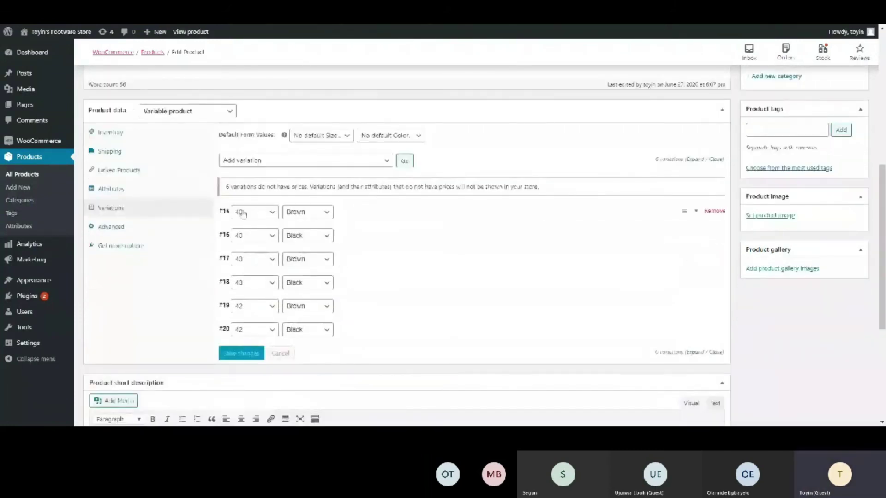
pyautogui.click(367, 216)
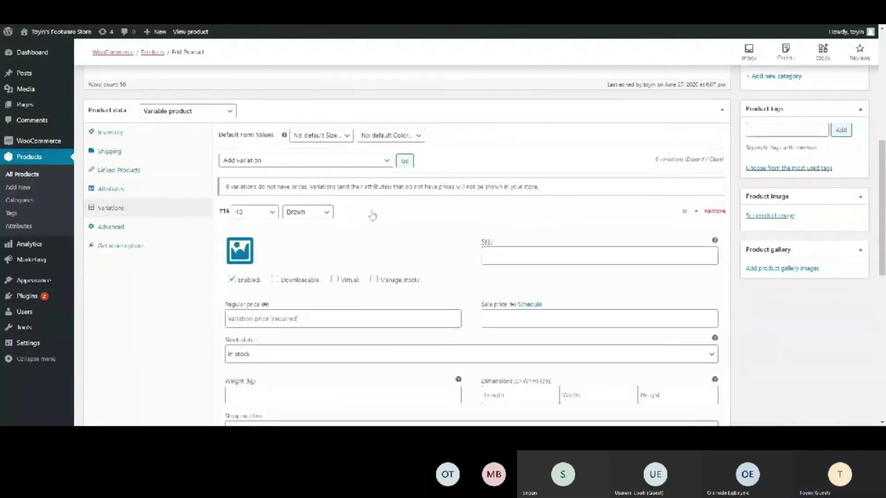
pyautogui.scroll(-1, 373, 216)
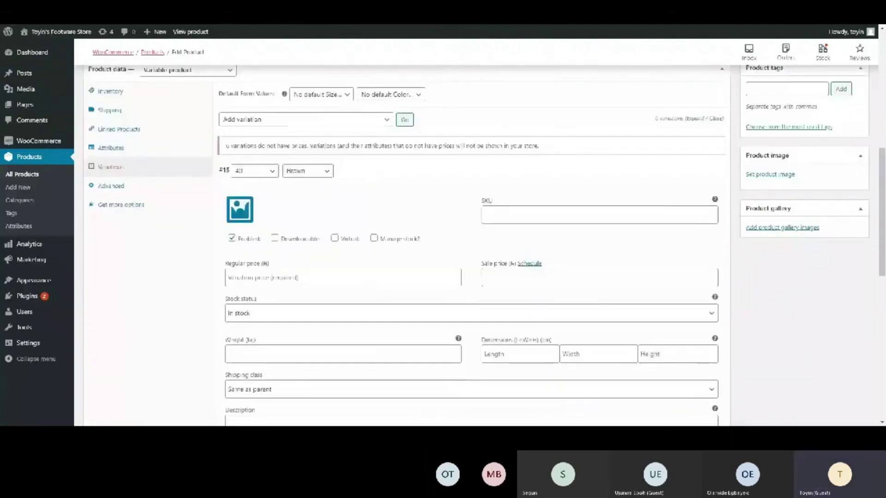
pyautogui.click(343, 272)
pyautogui.write('3500')
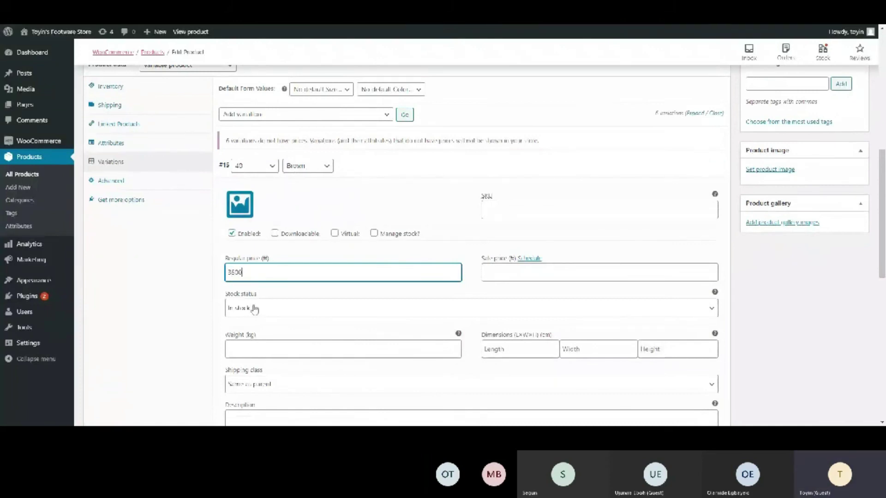
pyautogui.scroll(-1, 268, 310)
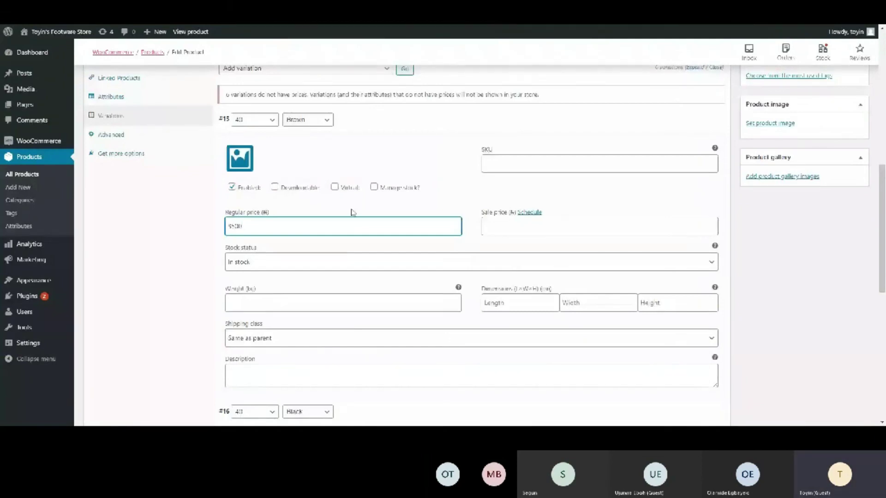
# Turn on stock management for the size 40 Brown variation and set its stock quantity to 1.
pyautogui.click(373, 187)
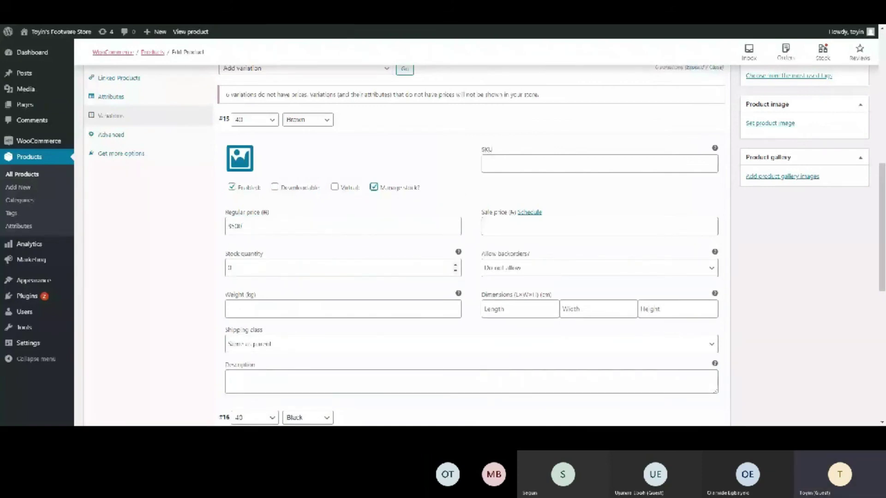
pyautogui.click(230, 267)
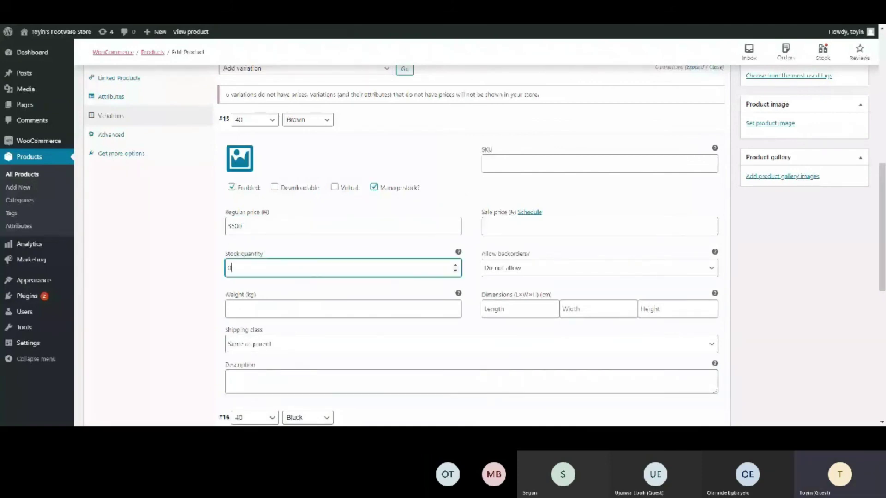
pyautogui.press('BackSpace')
pyautogui.write('1')
# Upload the brown flat shoes picture download.jpg and set it as the image of the size 40 Brown variation.
pyautogui.click(241, 164)
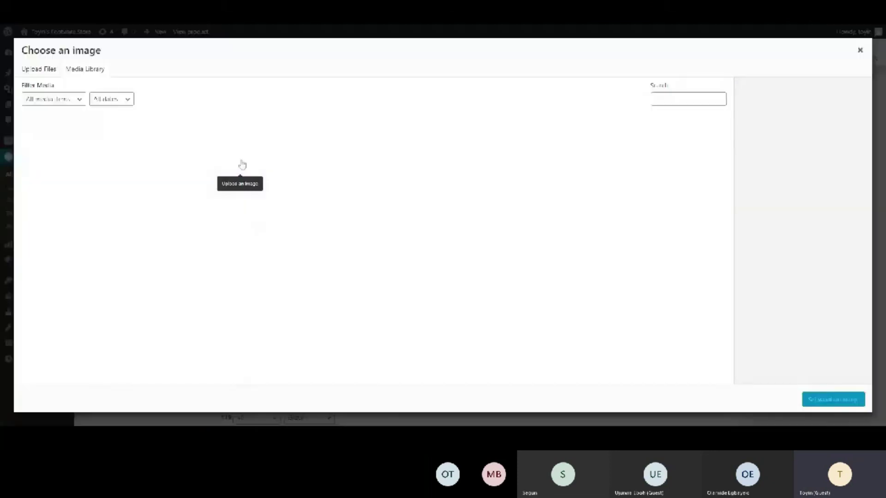
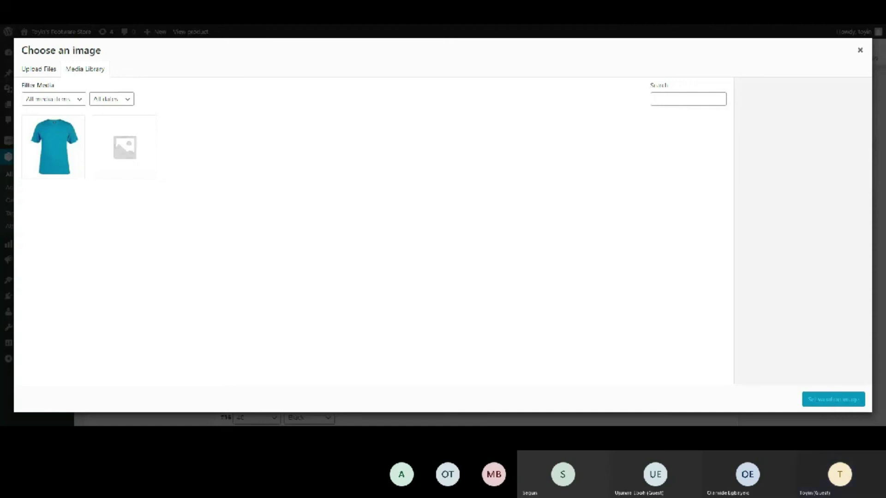
pyautogui.moveTo(443, 231); pyautogui.dragTo(124, 265)
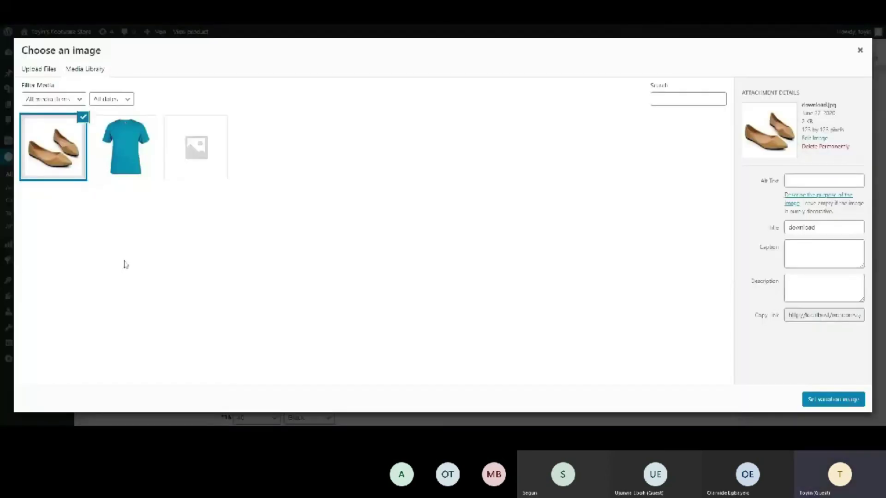
pyautogui.click(822, 397)
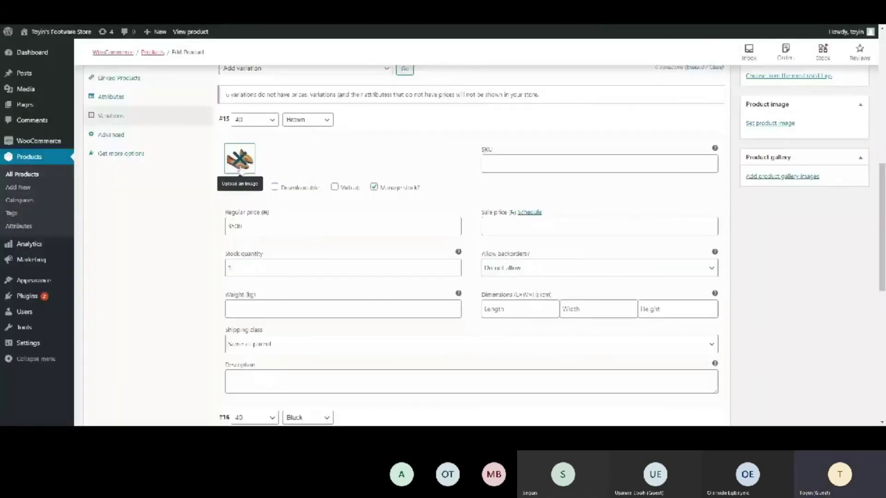
# For the size 40 Black variation, turn on stock management, set the stock quantity to 2 and enter a regular price of 500.
pyautogui.click(601, 124)
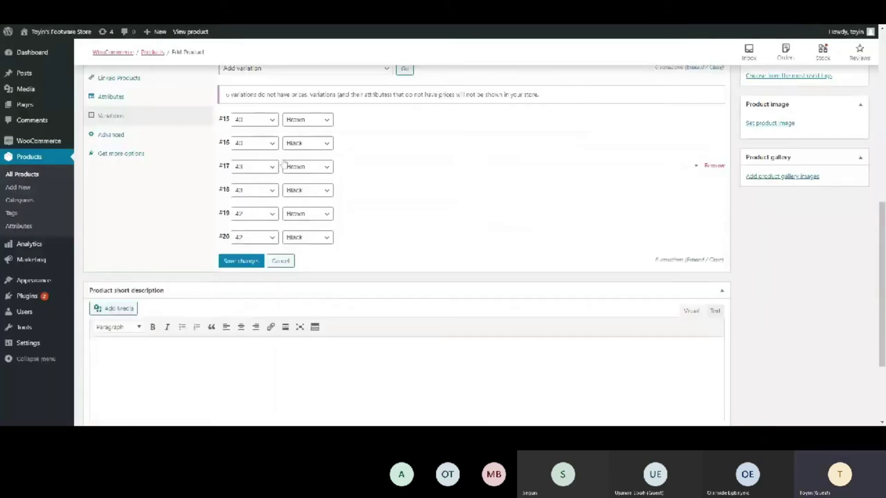
pyautogui.click(368, 151)
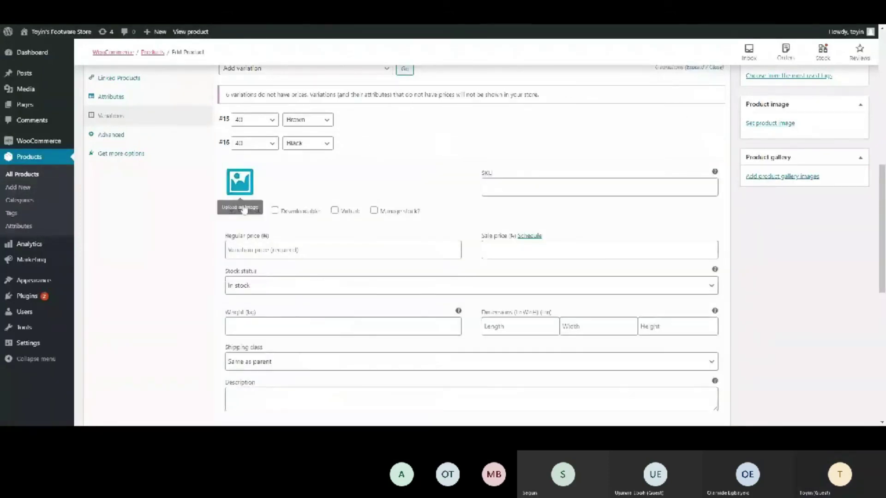
pyautogui.click(374, 210)
pyautogui.click(228, 293)
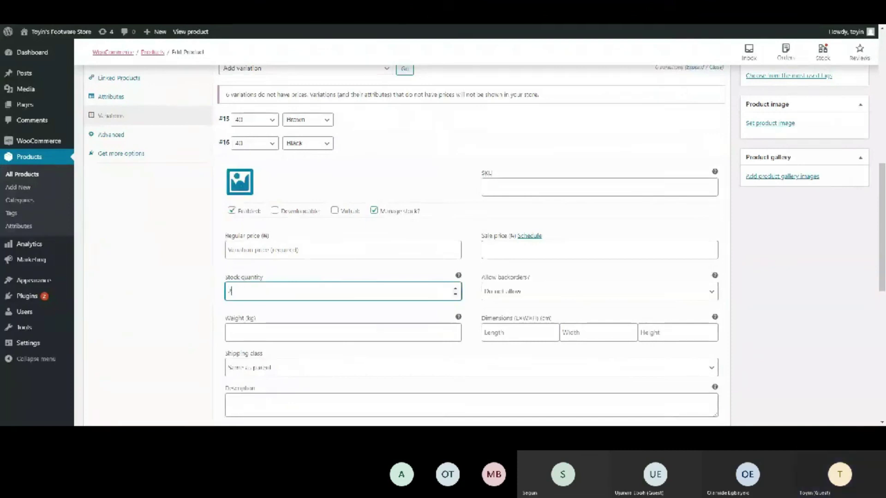
pyautogui.click(343, 249)
pyautogui.write('500')
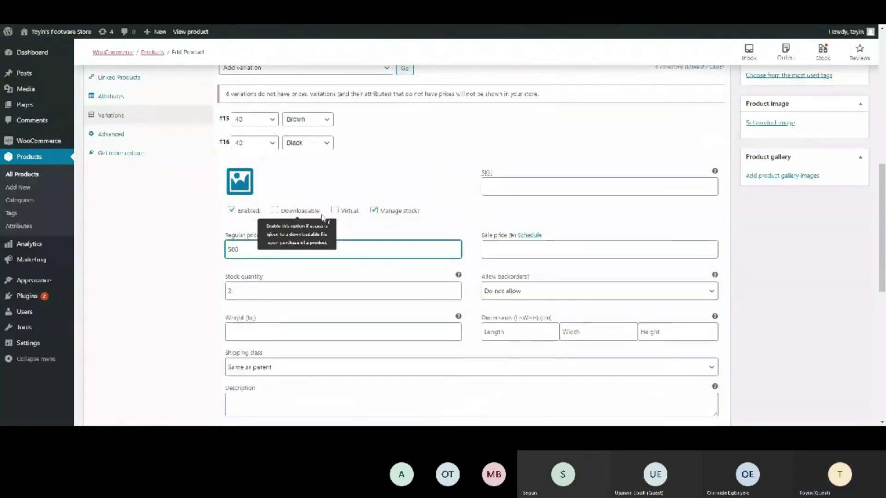
pyautogui.scroll(-1, 470, 245)
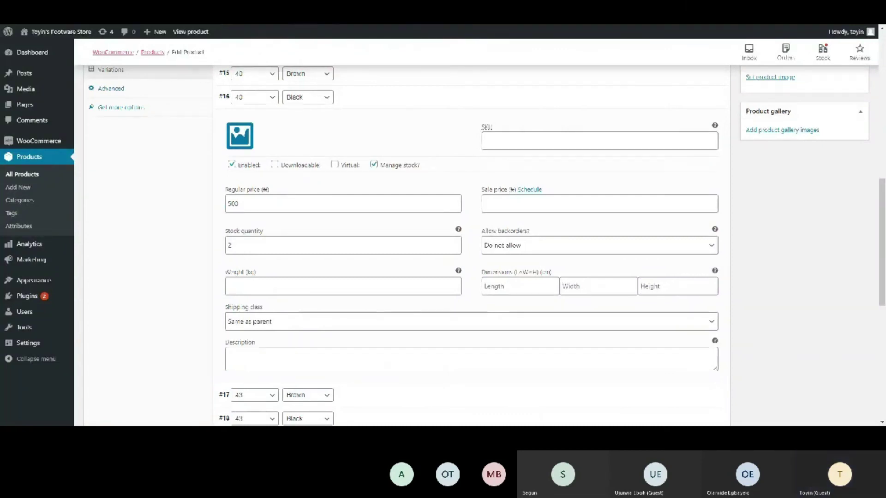
pyautogui.click(277, 205)
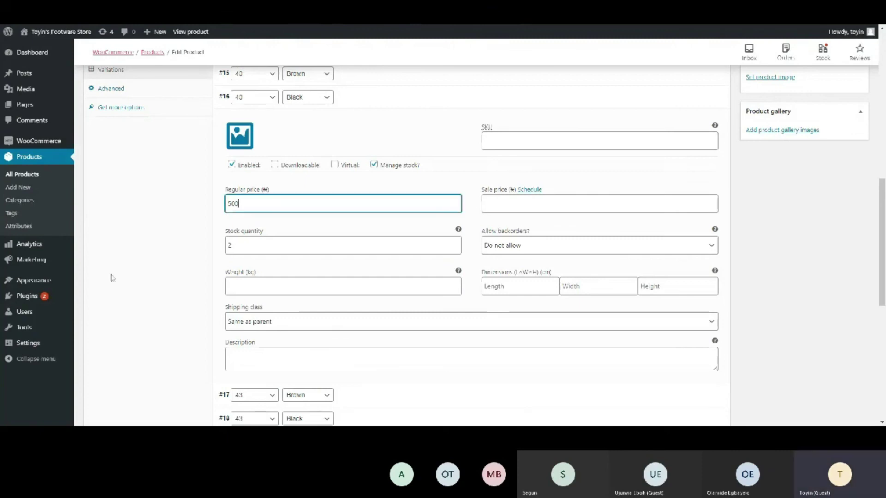
# Upload the black flat shoes picture download (1) and set it as the image of the size 40 Black variation.
pyautogui.click(239, 136)
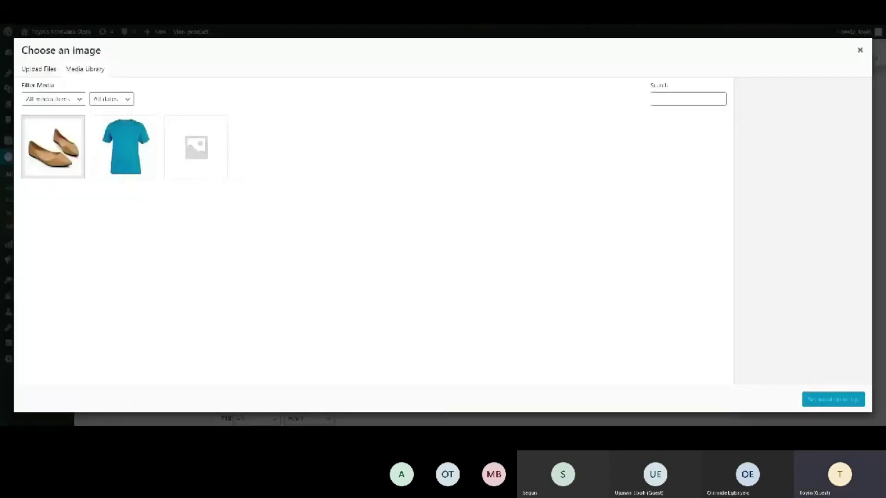
pyautogui.moveTo(63, 416); pyautogui.dragTo(155, 206)
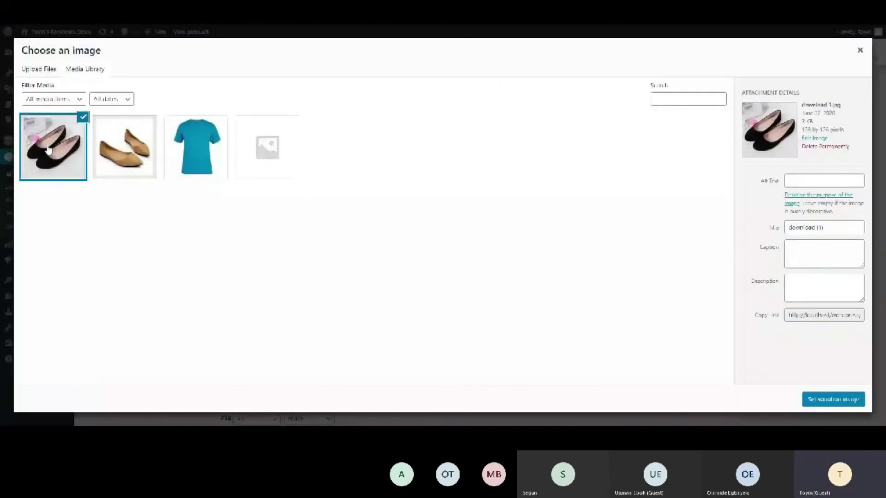
pyautogui.click(832, 399)
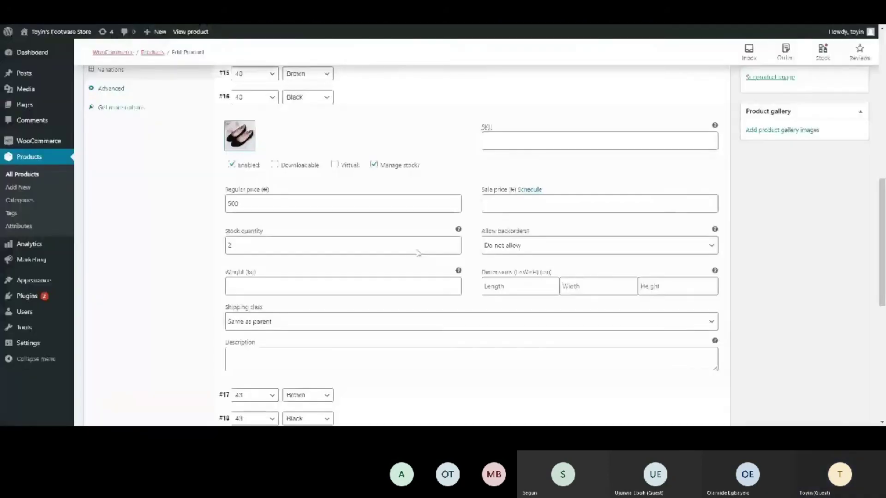
# Set the regular price of the size 40 Black variation to 5000.
pyautogui.scroll(2, 461, 185)
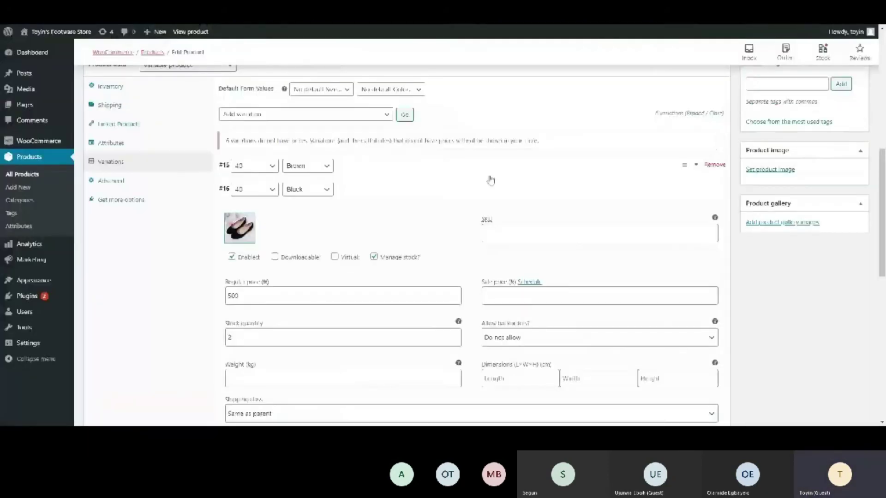
pyautogui.click(242, 296)
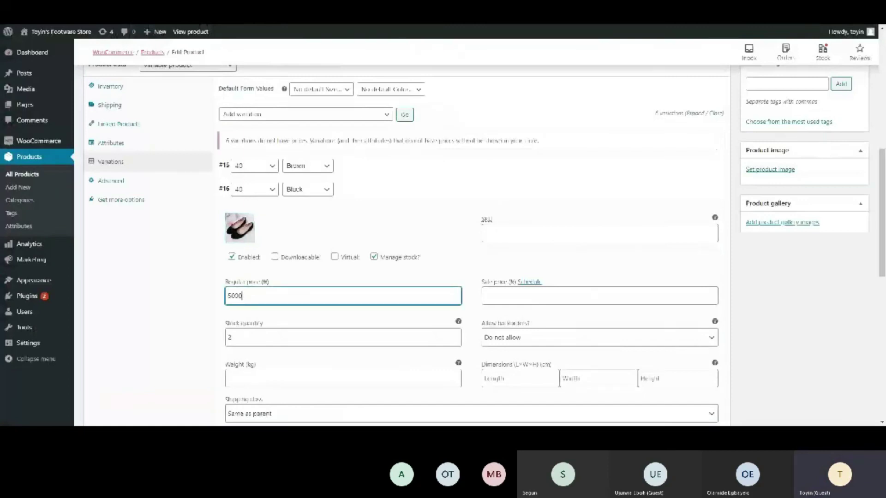
pyautogui.write('0')
pyautogui.click(396, 200)
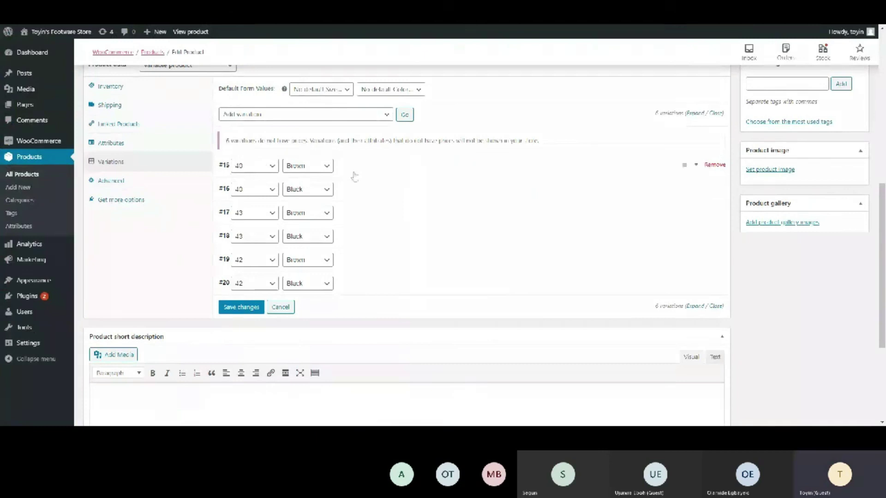
# Save the changes made to the Flat Shoes variations.
pyautogui.click(412, 192)
pyautogui.click(411, 195)
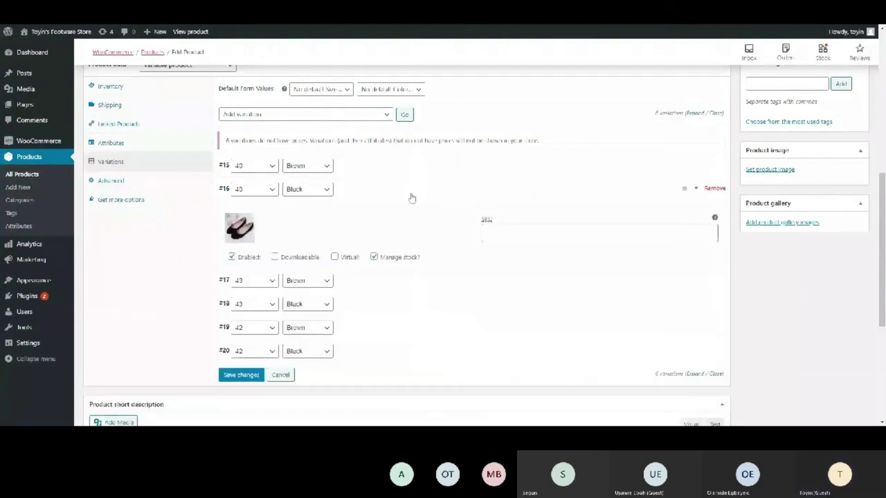
pyautogui.click(361, 214)
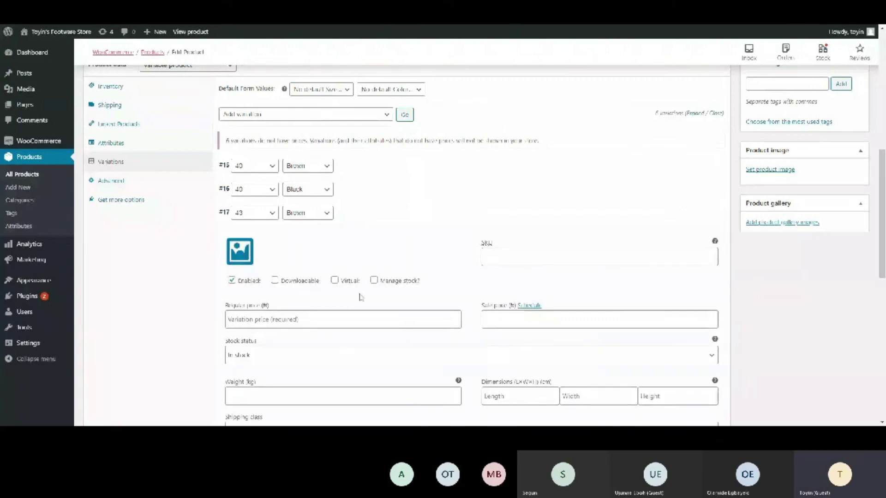
pyautogui.click(405, 219)
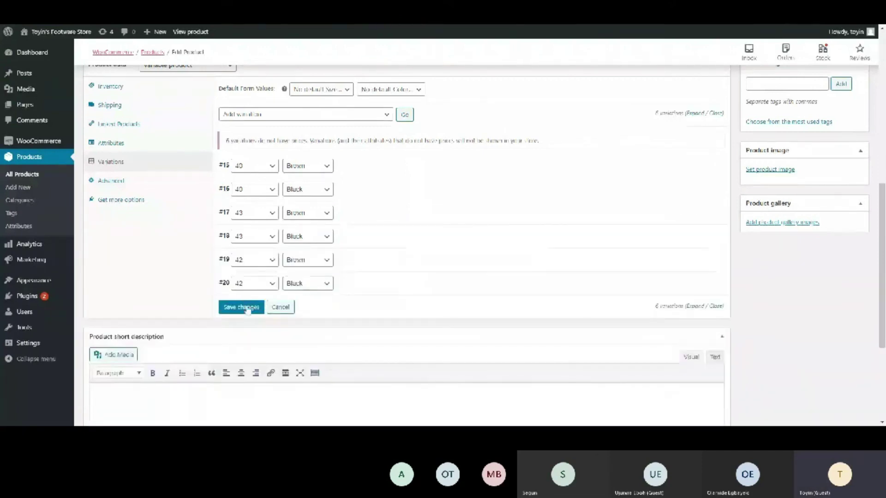
pyautogui.click(243, 307)
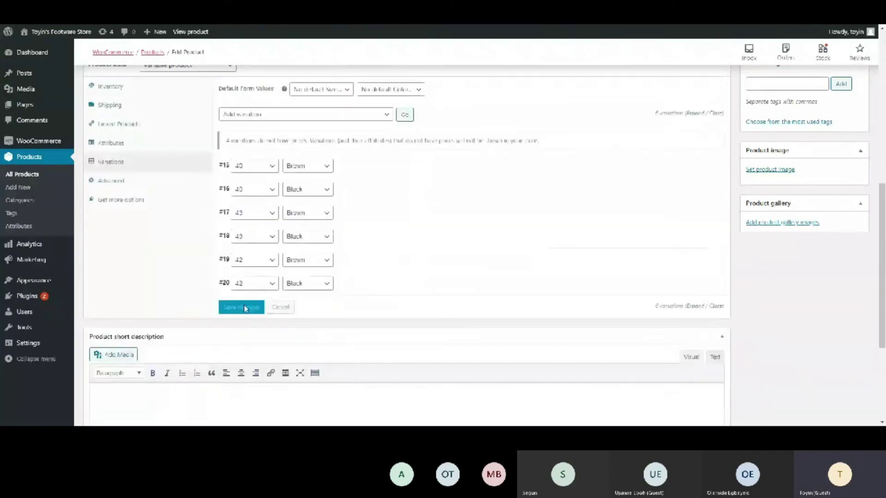
# Set the black flat shoes picture from the media library as the product image of Flat Shoes.
pyautogui.scroll(2, 826, 214)
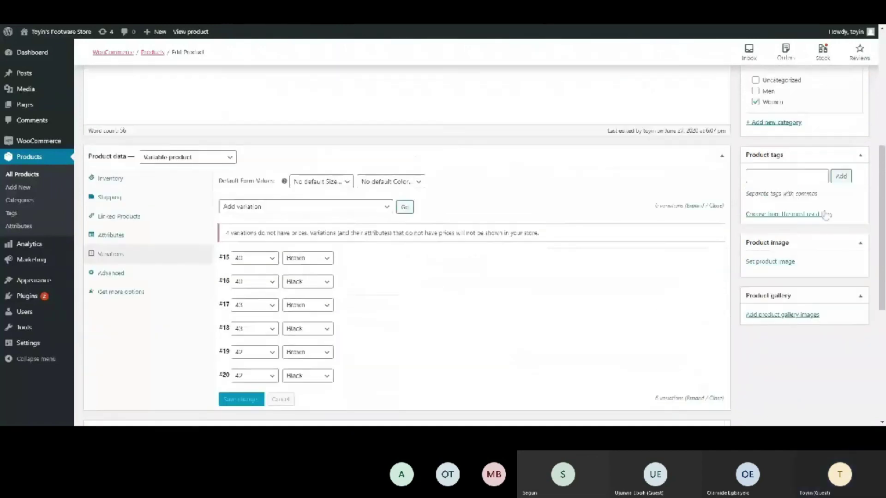
pyautogui.click(760, 264)
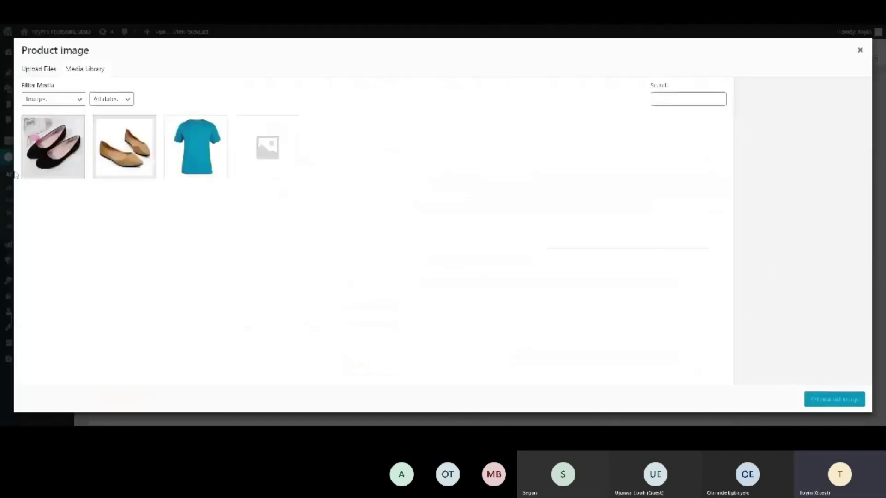
pyautogui.click(50, 160)
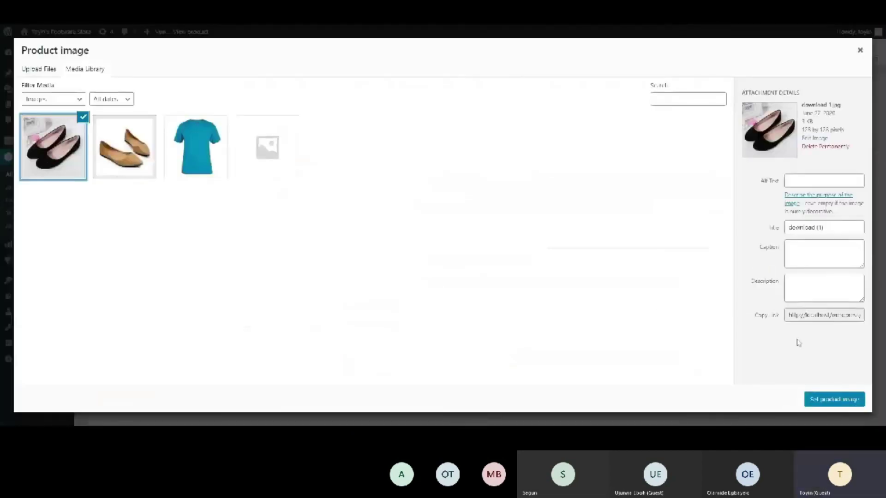
pyautogui.click(828, 399)
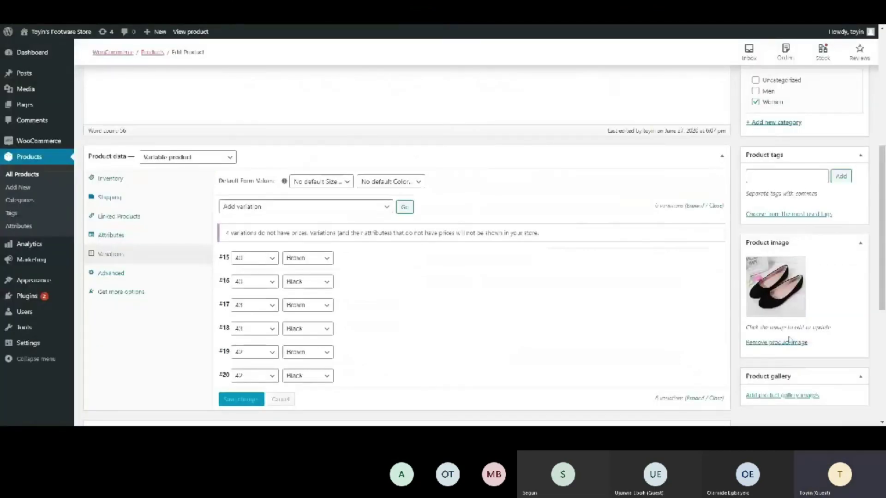
# Add the brown flat shoes picture download.jpg to the product gallery.
pyautogui.click(782, 395)
pyautogui.click(125, 147)
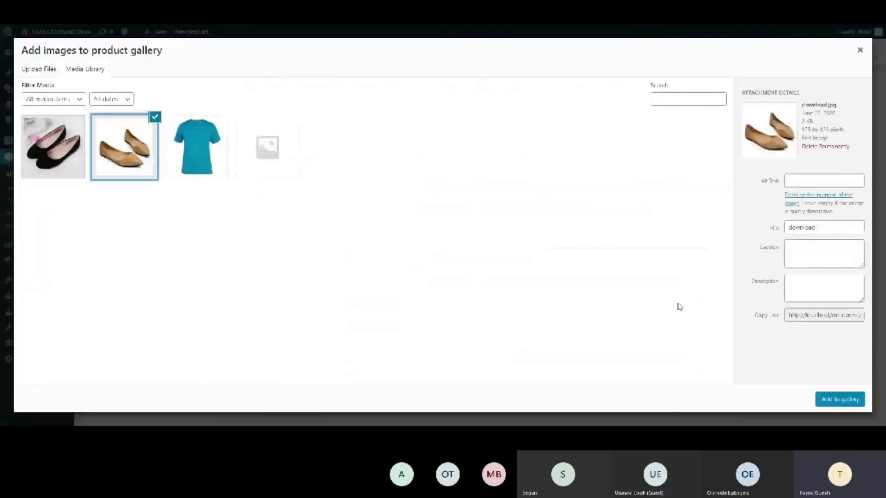
pyautogui.click(828, 400)
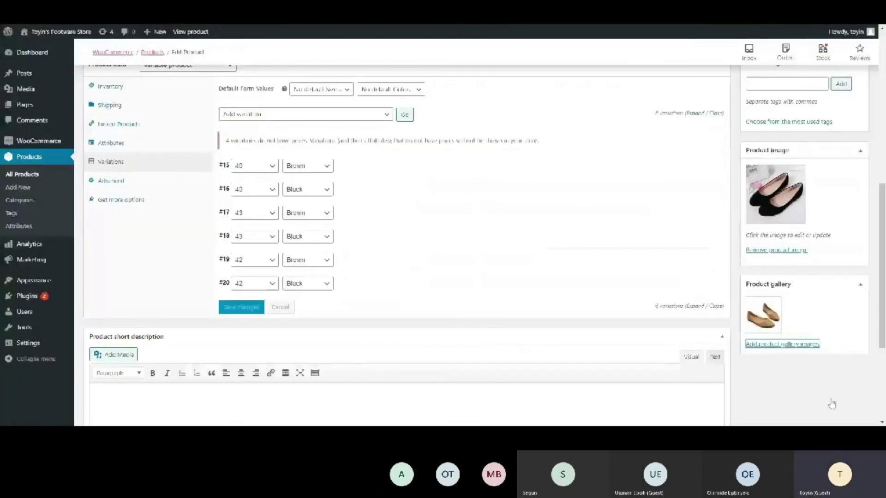
# Add the black and the brown flat shoes pictures together to the product gallery.
pyautogui.click(787, 344)
pyautogui.click(48, 153)
pyautogui.click(113, 153)
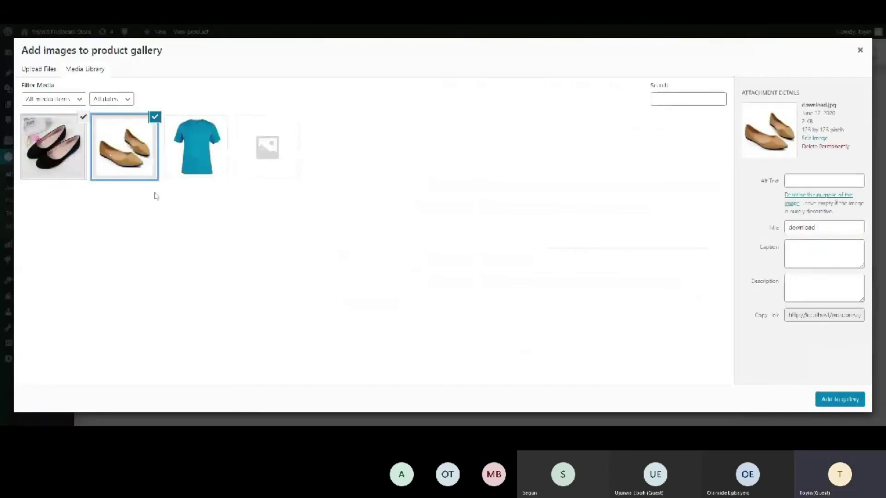
pyautogui.click(831, 400)
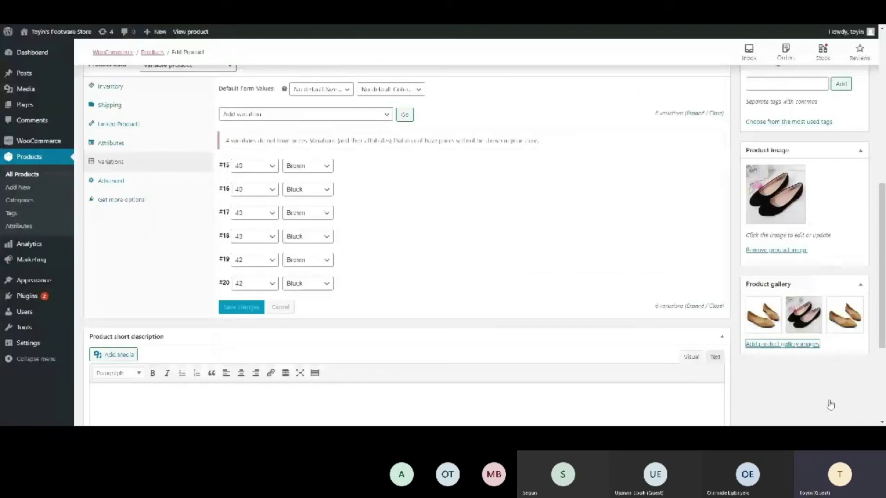
# Update the Flat Shoes product and open its page in the store.
pyautogui.moveTo(813, 334)
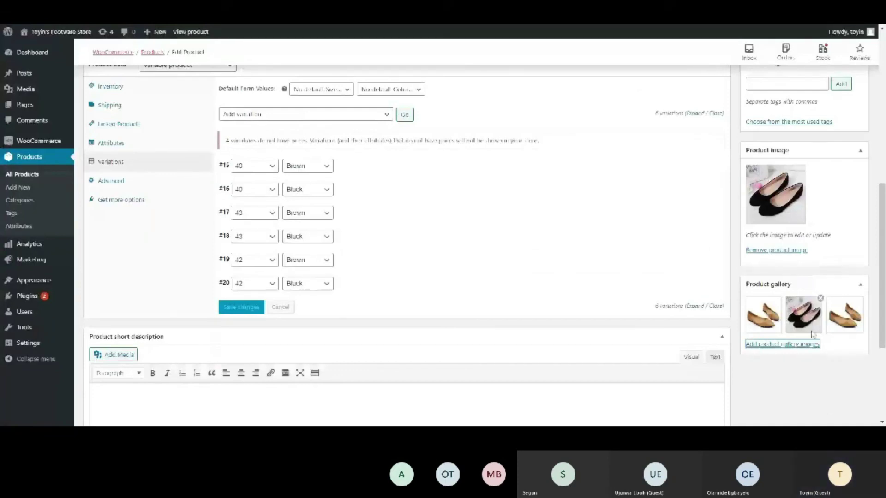
pyautogui.scroll(10, 813, 334)
pyautogui.click(849, 290)
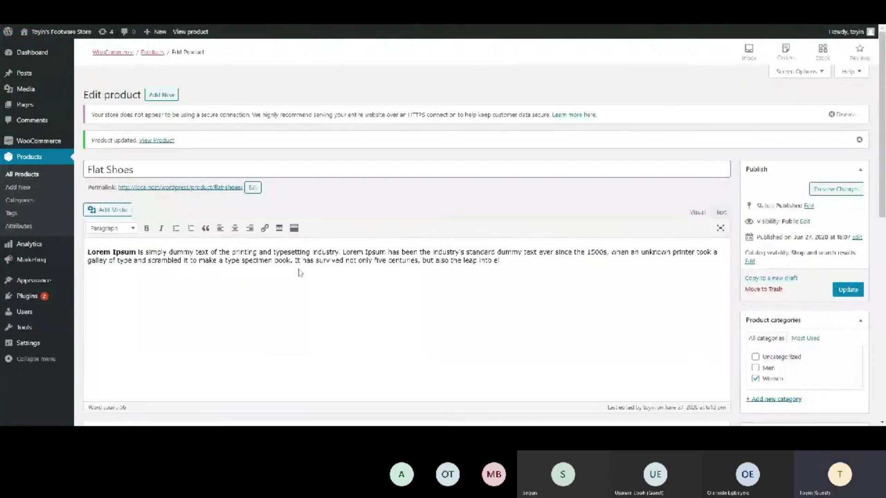
pyautogui.click(156, 140)
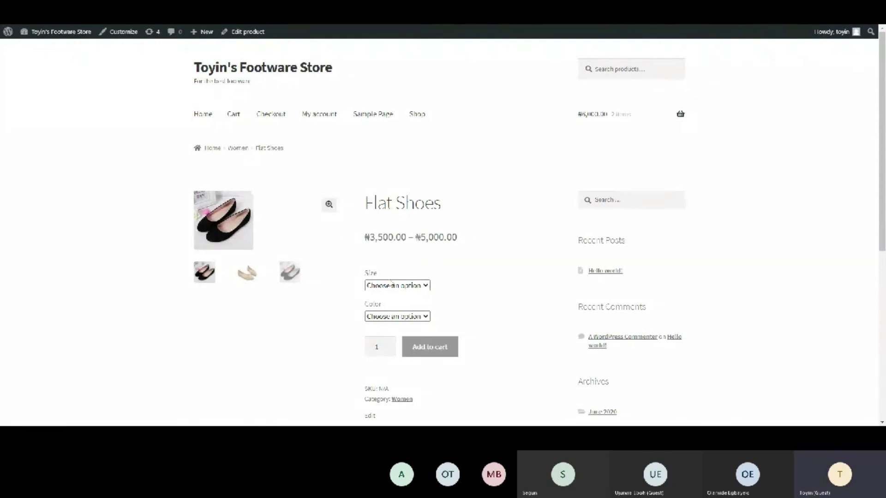
# Choose size 40 and color Brown on the Flat Shoes page and check that variation's image, price and stock.
pyautogui.click(391, 285)
pyautogui.click(390, 298)
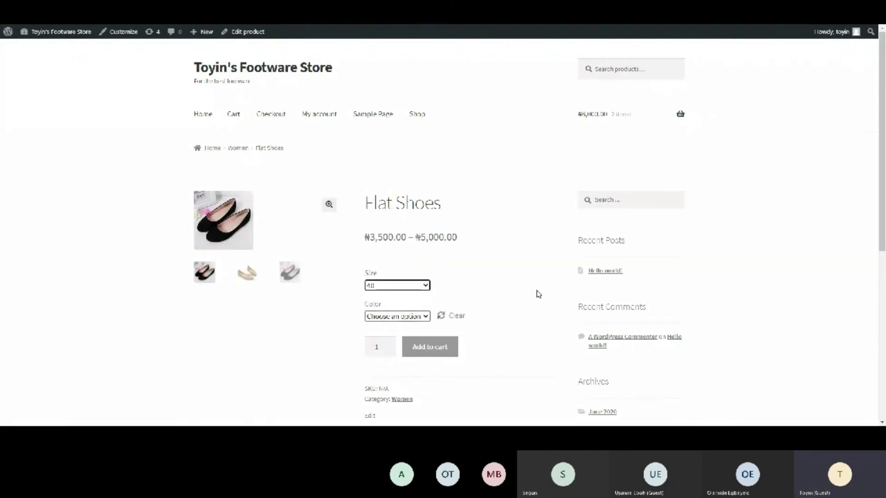
pyautogui.click(412, 295)
pyautogui.click(391, 322)
pyautogui.click(383, 349)
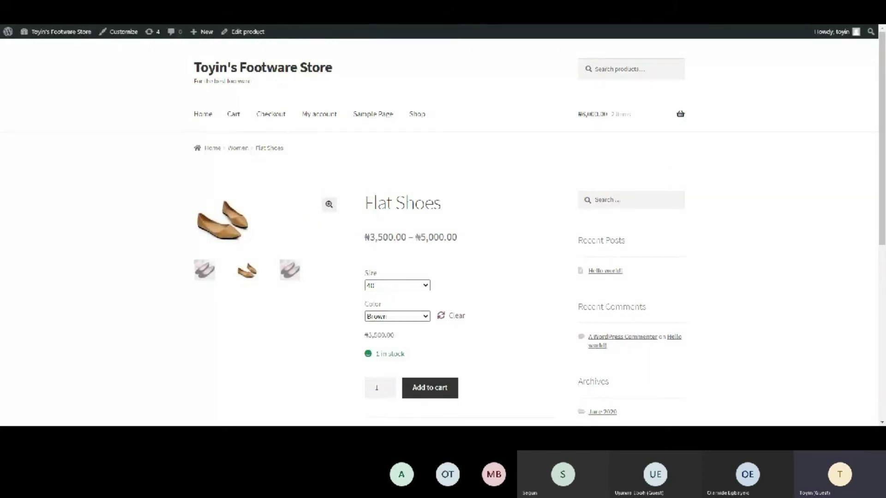
pyautogui.moveTo(368, 336); pyautogui.dragTo(399, 342)
# Switch the color to Black, check that variation's price and stock, and add one size 40 pair to the cart.
pyautogui.click(405, 338)
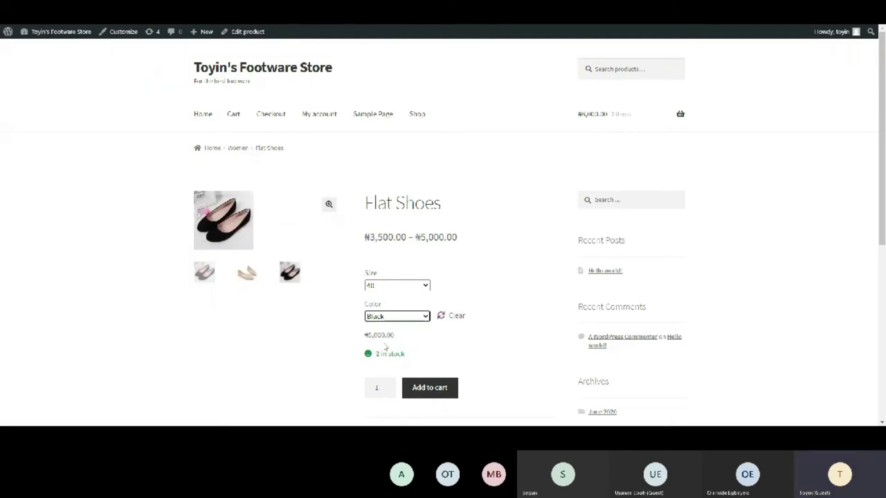
pyautogui.moveTo(382, 415); pyautogui.dragTo(362, 351)
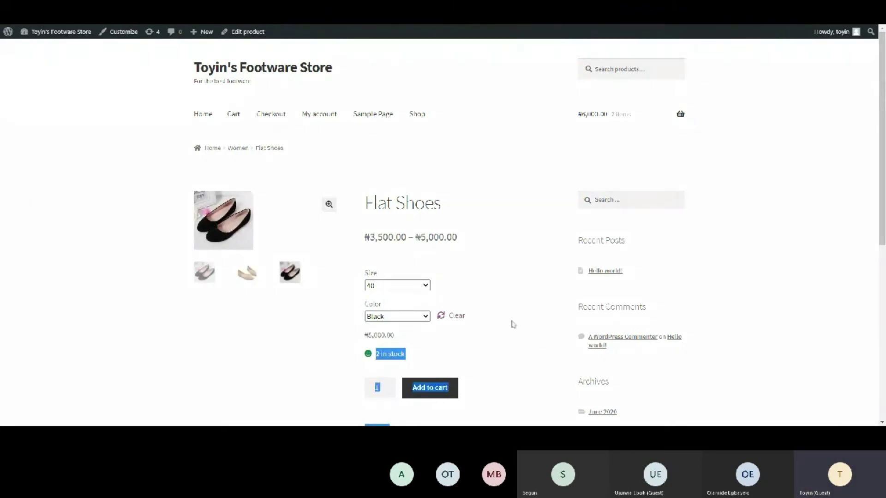
pyautogui.scroll(-1, 513, 322)
pyautogui.scroll(-3, 514, 322)
pyautogui.click(438, 250)
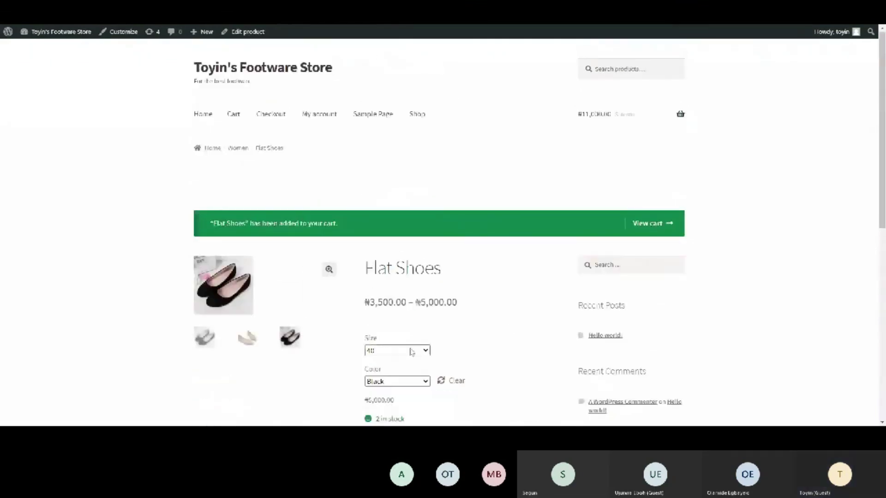
# View the cart to check the Flat Shoes variation that was added.
pyautogui.scroll(-3, 417, 350)
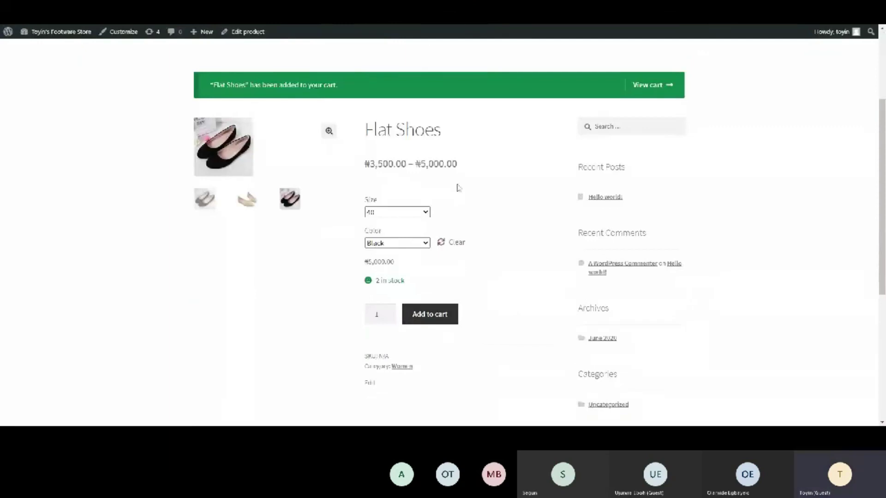
pyautogui.click(655, 86)
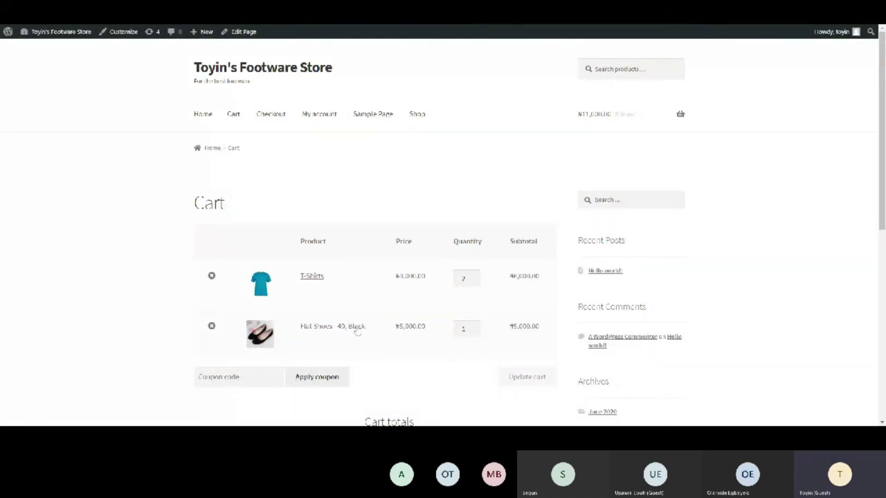
pyautogui.scroll(-1, 328, 340)
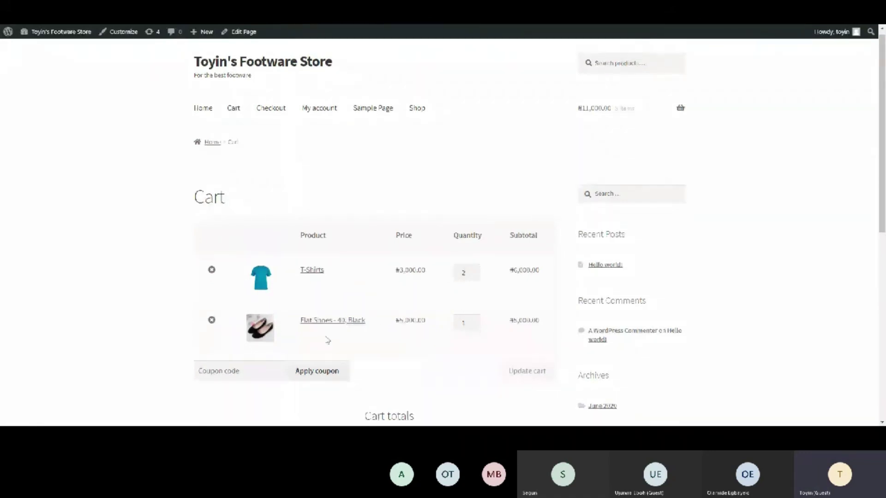
# Open the Flat Shoes product for editing from the product list and display its variations.
pyautogui.scroll(-1, 328, 340)
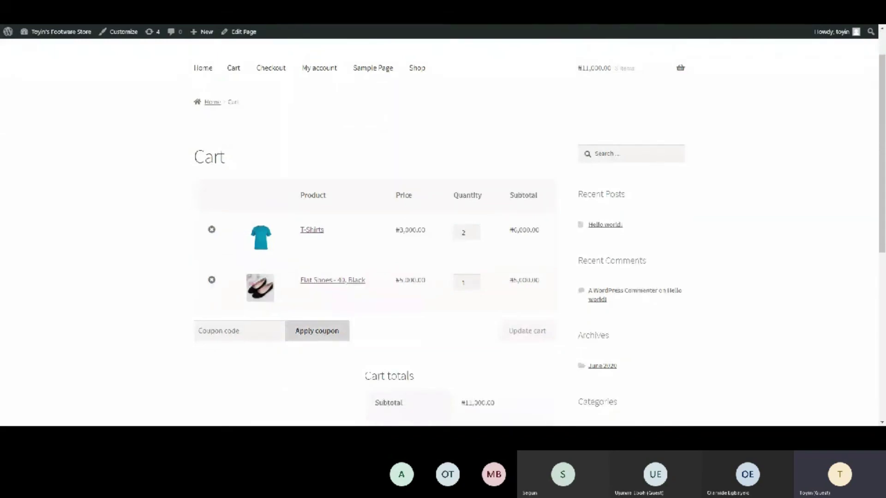
pyautogui.click(239, 32)
pyautogui.moveTo(41, 175)
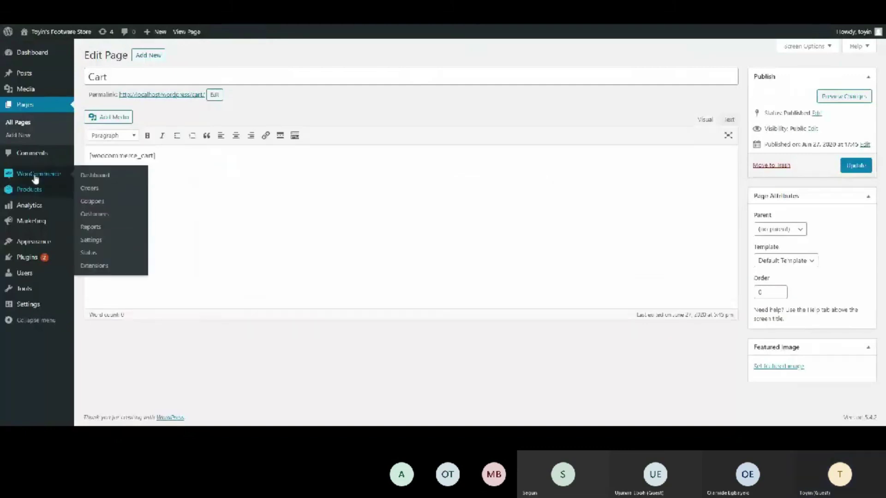
pyautogui.moveTo(59, 193)
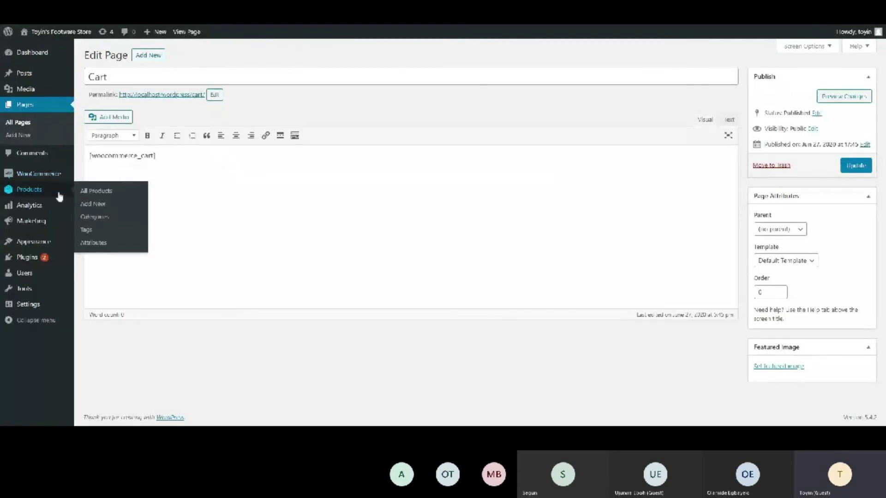
pyautogui.click(105, 191)
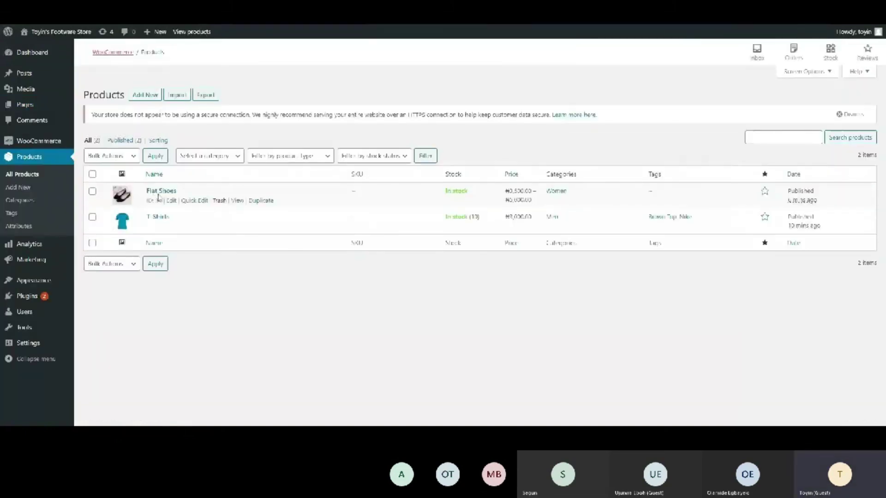
pyautogui.click(160, 194)
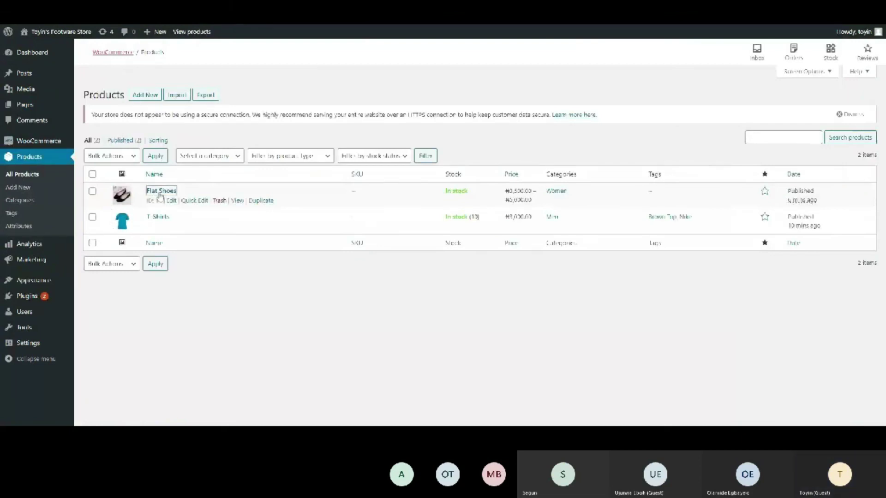
pyautogui.scroll(-7, 160, 197)
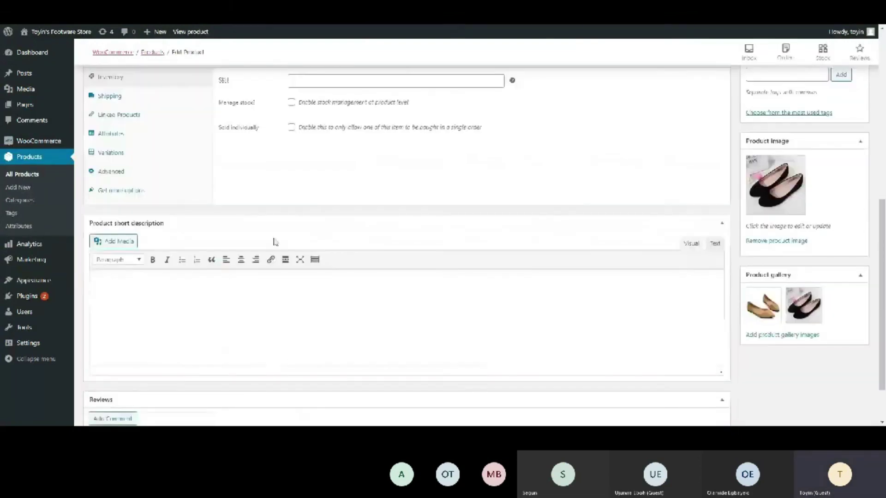
pyautogui.scroll(1, 275, 242)
pyautogui.click(119, 187)
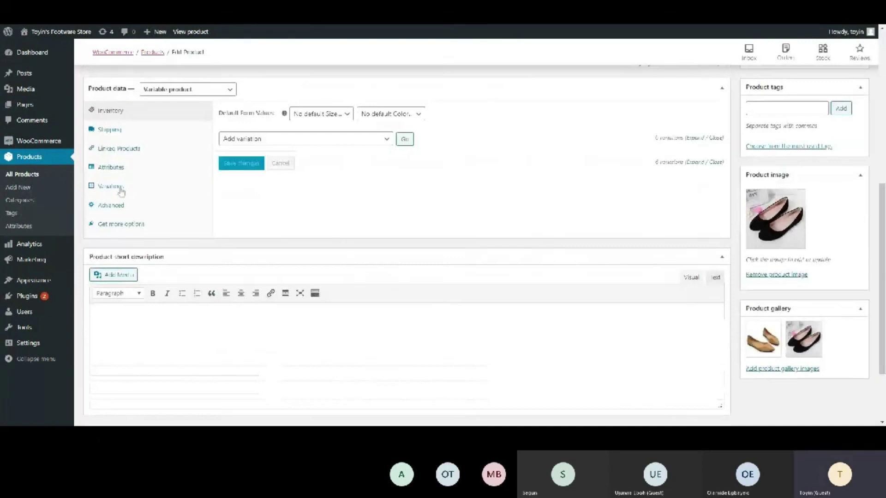
# Set the size 43 Brown variation's regular price to 4000, enable its stock management and enter its stock quantity.
pyautogui.click(353, 242)
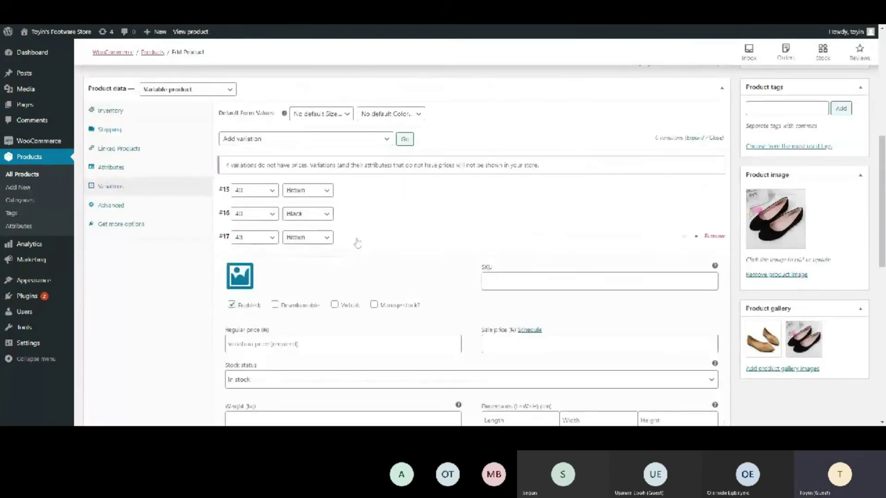
pyautogui.click(276, 344)
pyautogui.write('40')
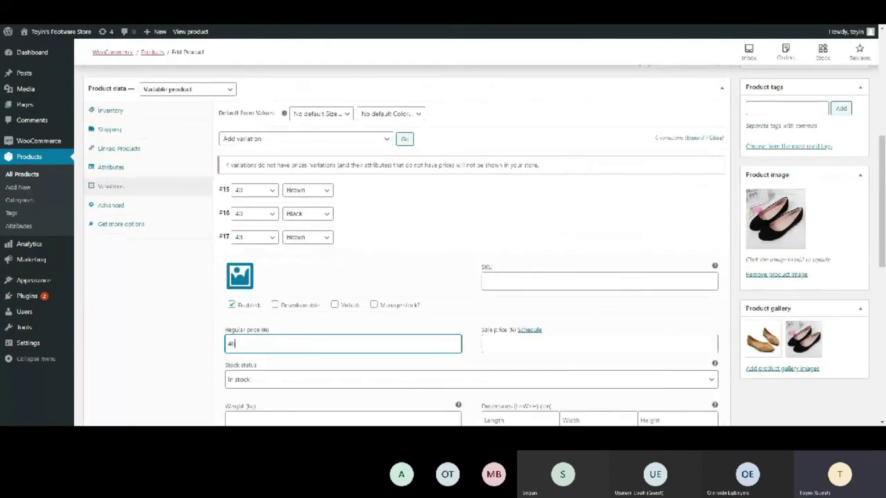
pyautogui.write('00')
pyautogui.scroll(-1, 257, 340)
pyautogui.click(388, 259)
pyautogui.doubleClick(388, 258)
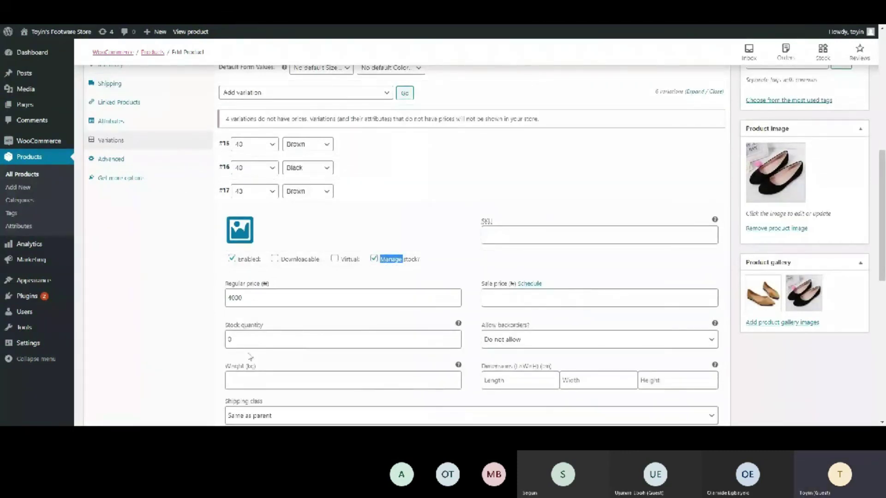
pyautogui.click(229, 344)
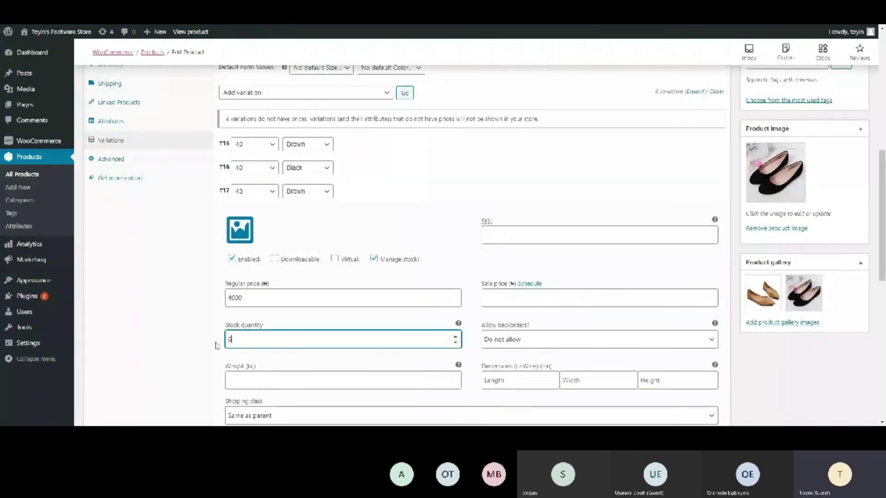
pyautogui.press('Return')
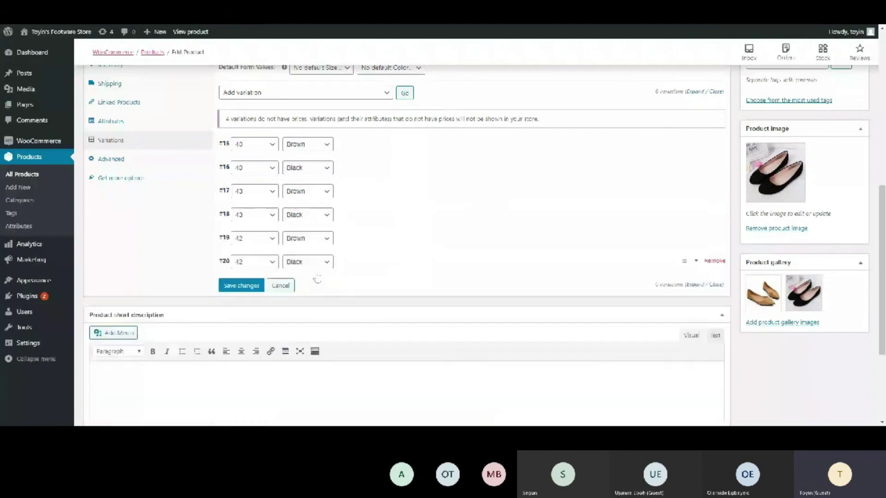
# Set the size 43 Black variation's regular price to 7000 and enable stock management with a quantity of 10.
pyautogui.click(355, 222)
pyautogui.scroll(-1, 300, 277)
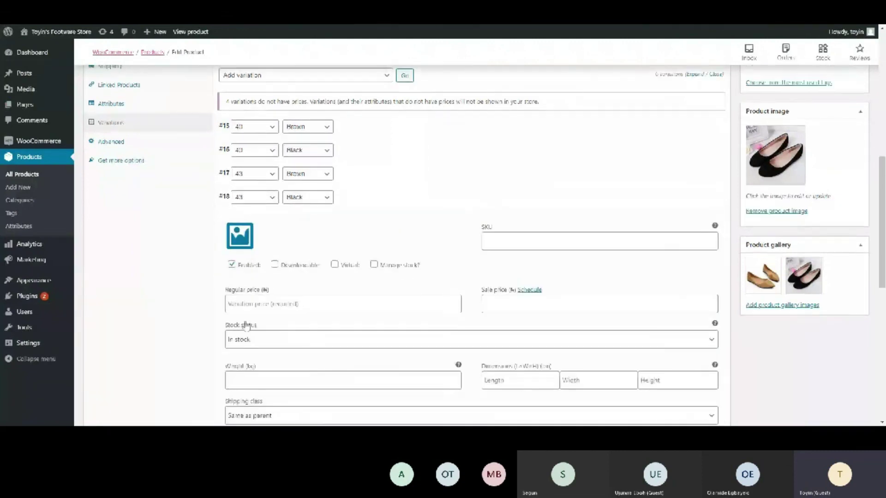
pyautogui.scroll(-1, 247, 326)
pyautogui.click(240, 275)
pyautogui.write('7')
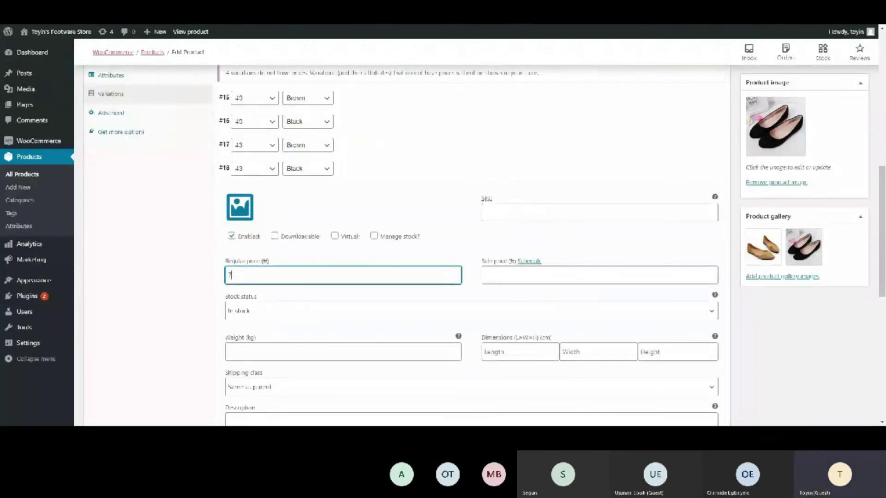
pyautogui.write('000')
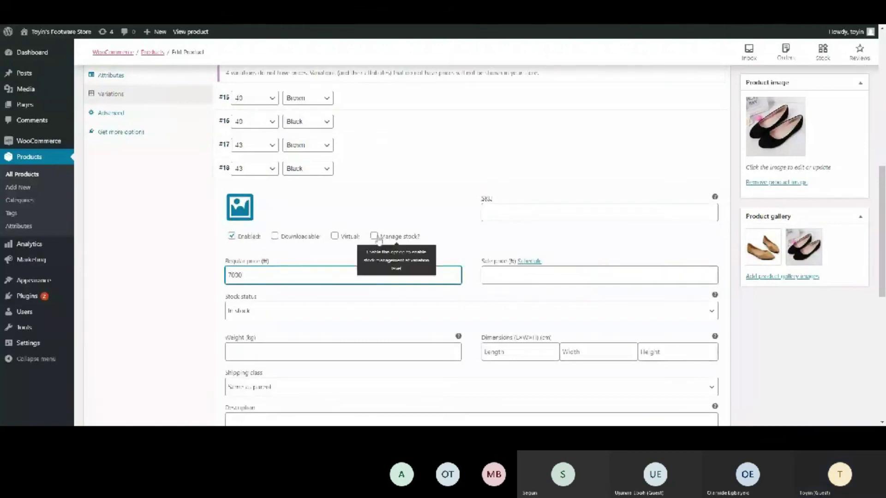
pyautogui.click(375, 237)
pyautogui.press('Tab')
pyautogui.write('10')
pyautogui.click(360, 173)
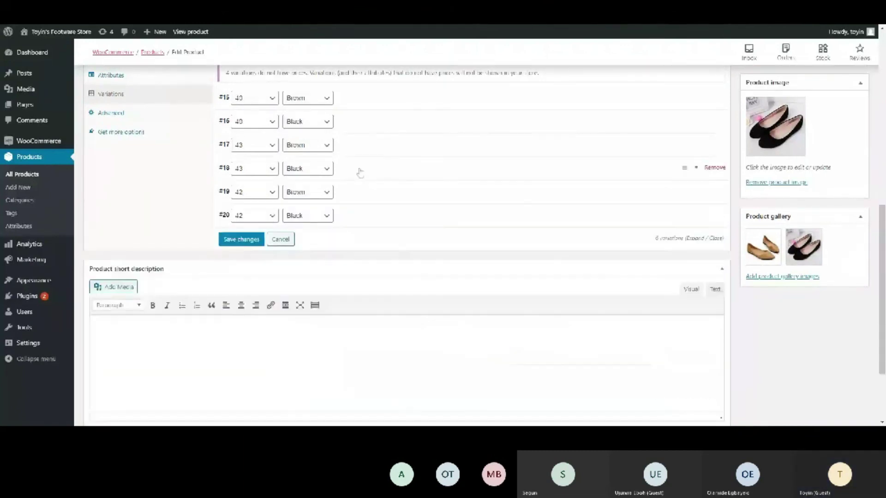
# Set the size 42 Brown variation's regular price to 1500 and enable stock management with a quantity of 1.
pyautogui.click(353, 197)
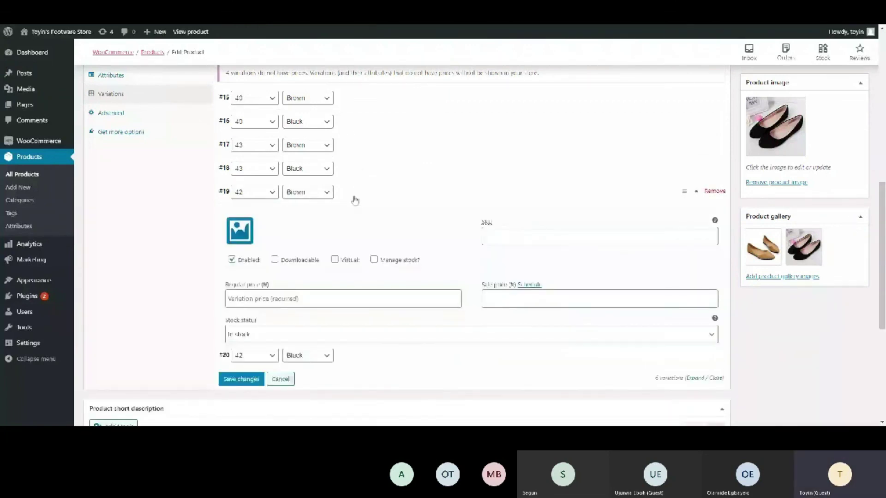
pyautogui.click(277, 299)
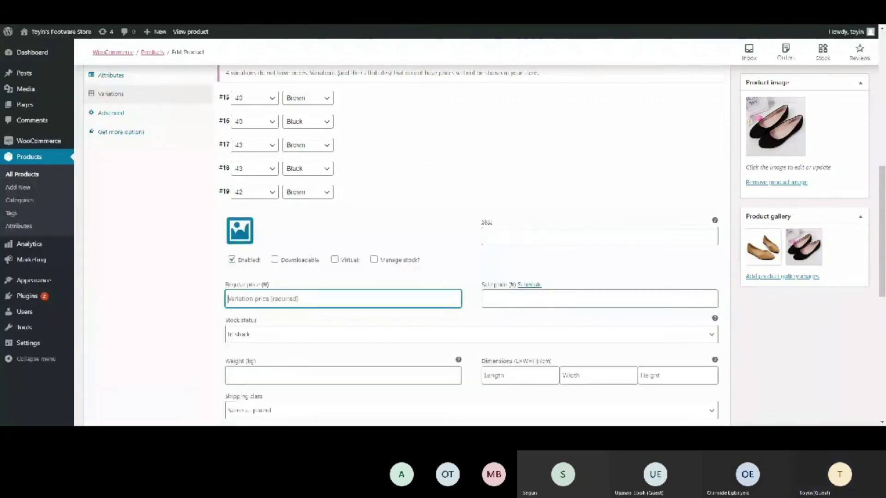
pyautogui.write('1500')
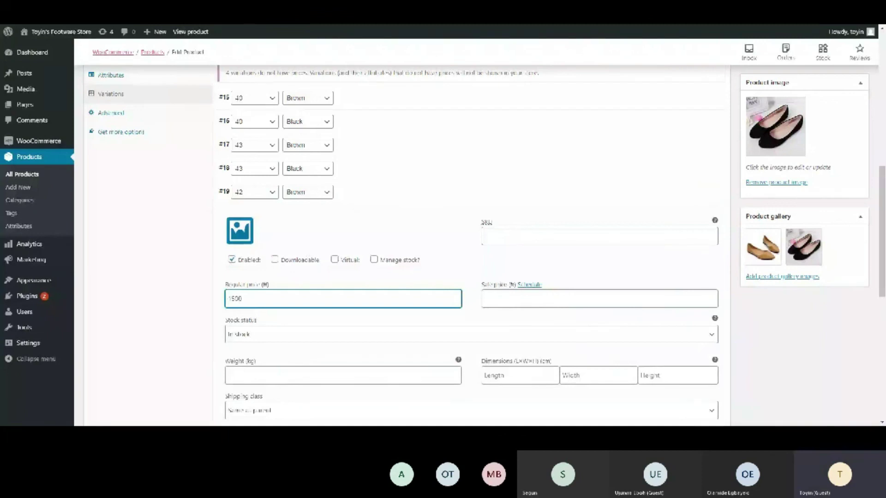
pyautogui.click(374, 260)
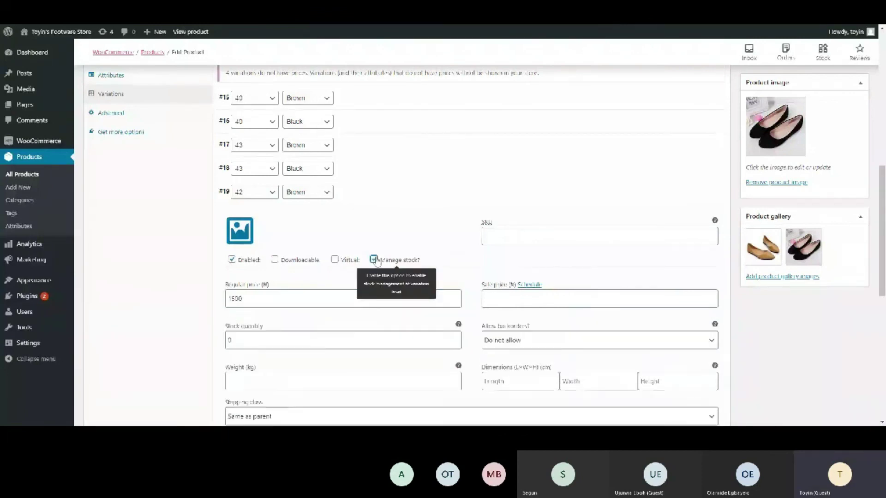
pyautogui.click(385, 195)
# Set the size 42 Black variation's regular price to 2200 and enable stock management with a quantity of 3.
pyautogui.click(368, 221)
pyautogui.scroll(-1, 345, 247)
pyautogui.click(374, 236)
pyautogui.click(285, 277)
pyautogui.write('4200')
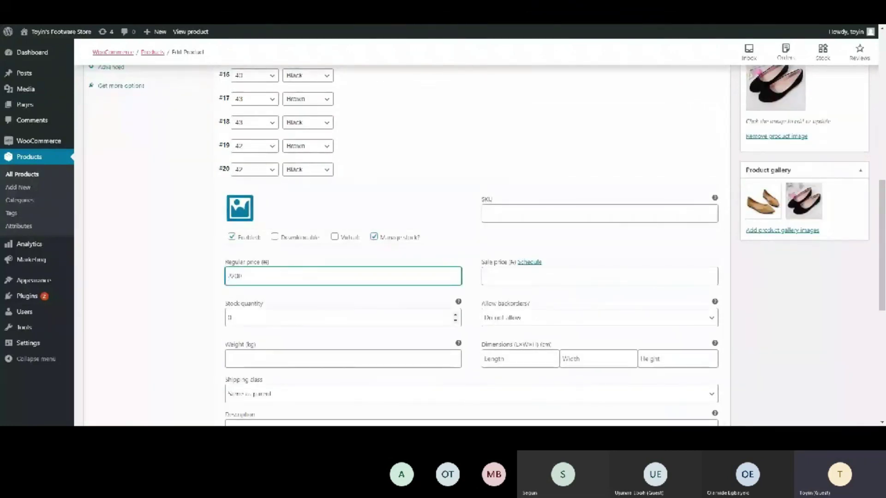
pyautogui.press('Tab')
pyautogui.write('5')
pyautogui.scroll(-3, 352, 299)
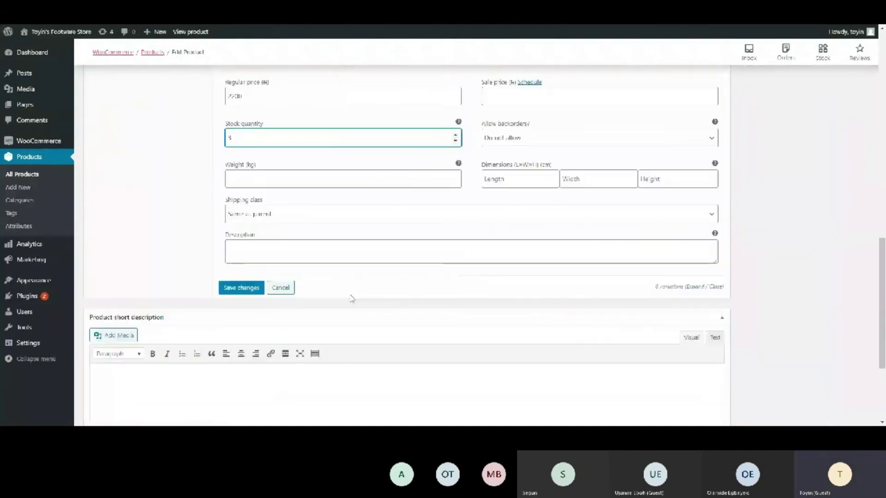
# Update the Flat Shoes product with the newly priced variations and view its page in the store.
pyautogui.scroll(10, 351, 299)
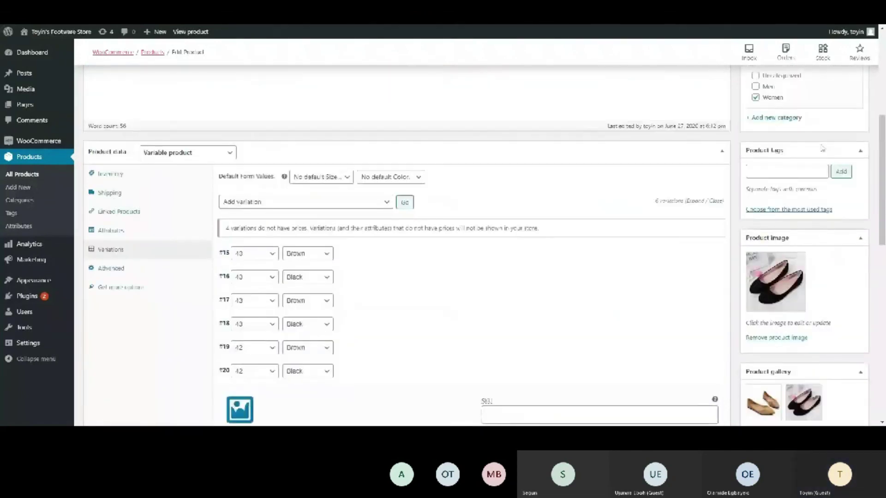
pyautogui.scroll(-8, 822, 147)
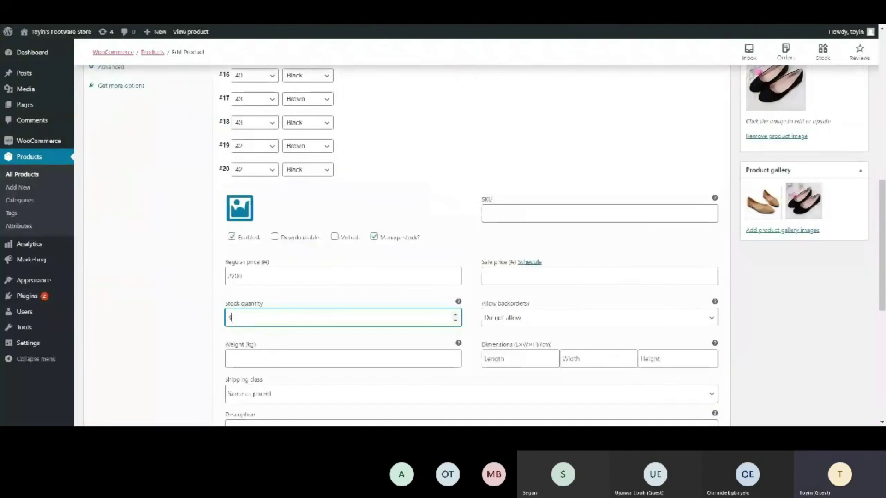
pyautogui.scroll(6, 845, 157)
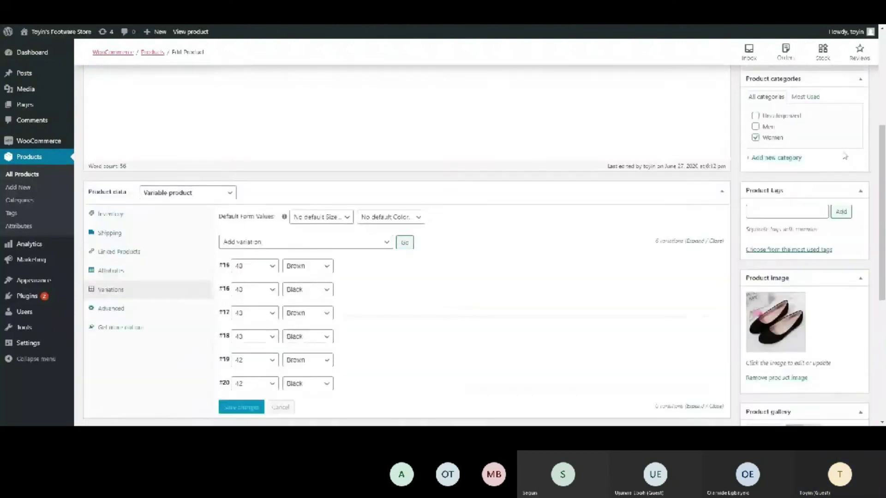
pyautogui.scroll(5, 844, 156)
pyautogui.click(847, 266)
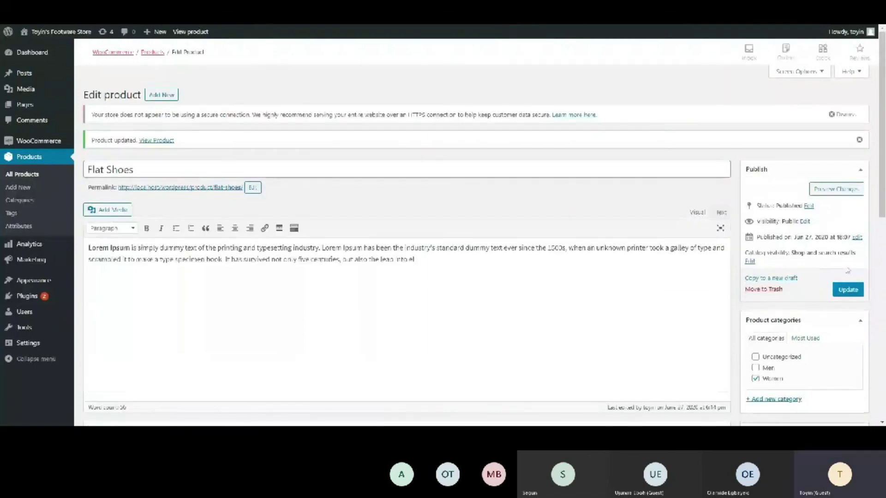
pyautogui.click(179, 187)
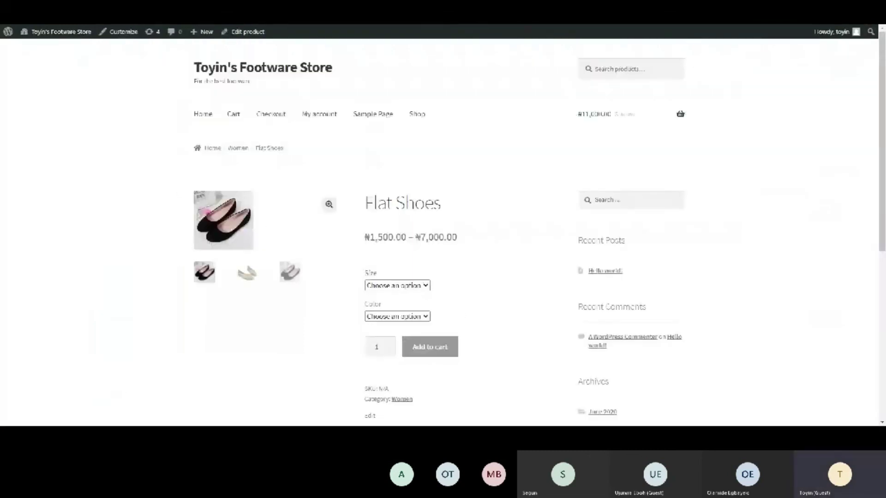
# Choose size 42 on the Flat Shoes page and check the price and stock for Black and for Brown.
pyautogui.click(410, 288)
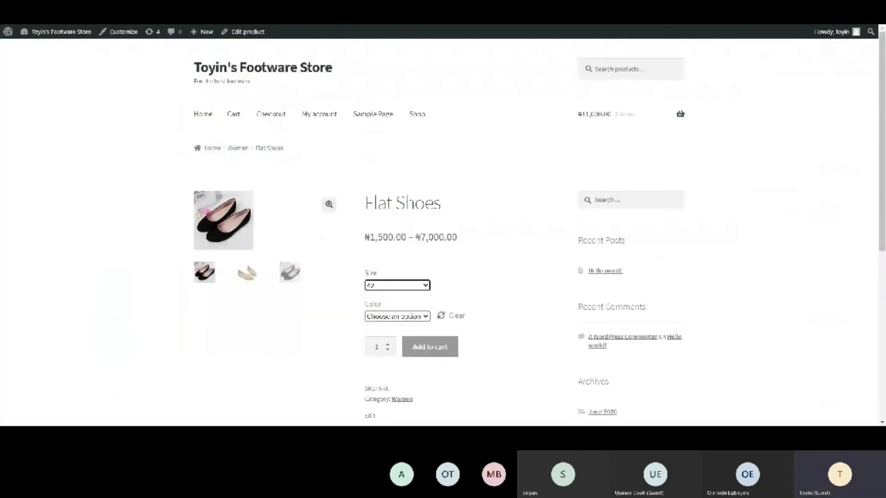
pyautogui.click(410, 325)
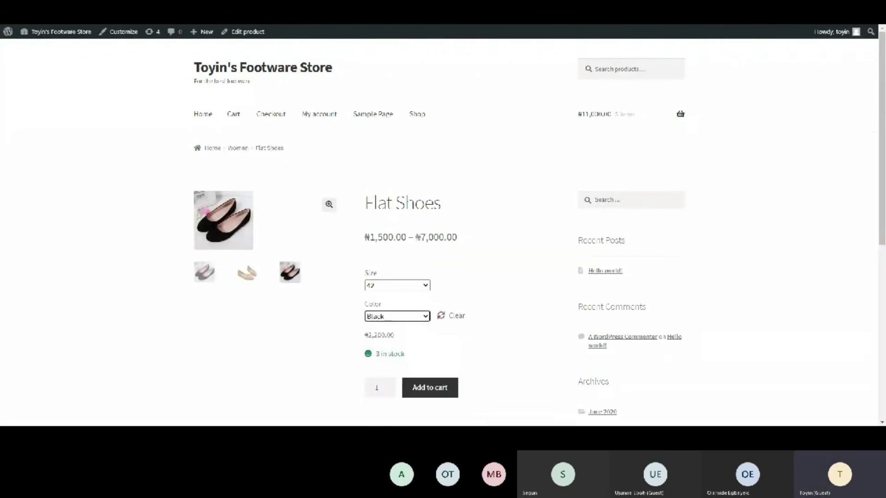
pyautogui.click(406, 316)
pyautogui.click(401, 333)
pyautogui.scroll(-3, 442, 231)
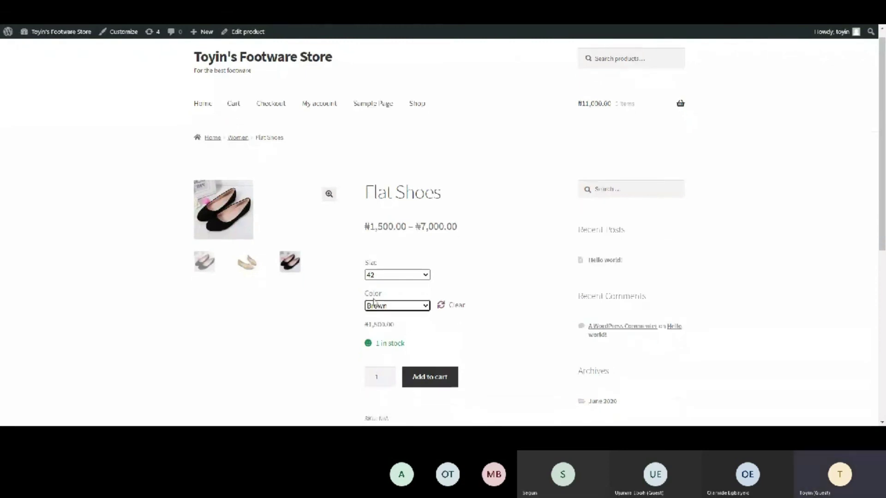
pyautogui.scroll(3, 443, 231)
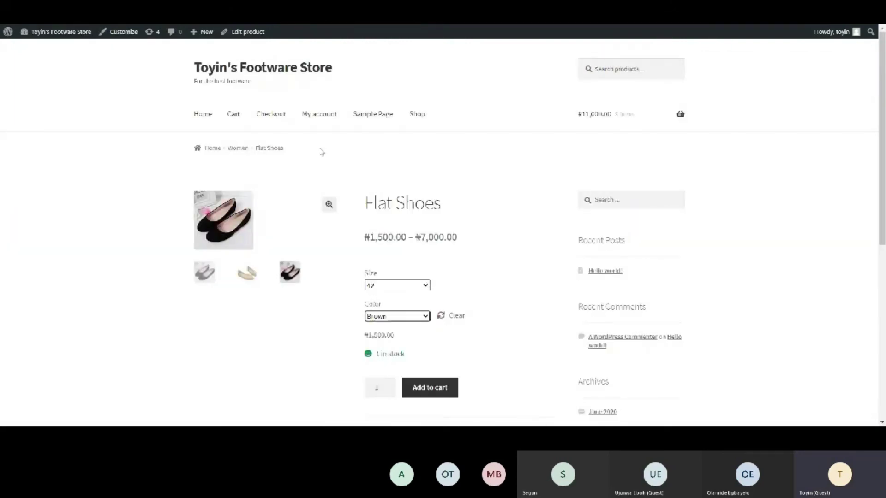
# Return from the store page to the site's admin dashboard.
pyautogui.moveTo(67, 39)
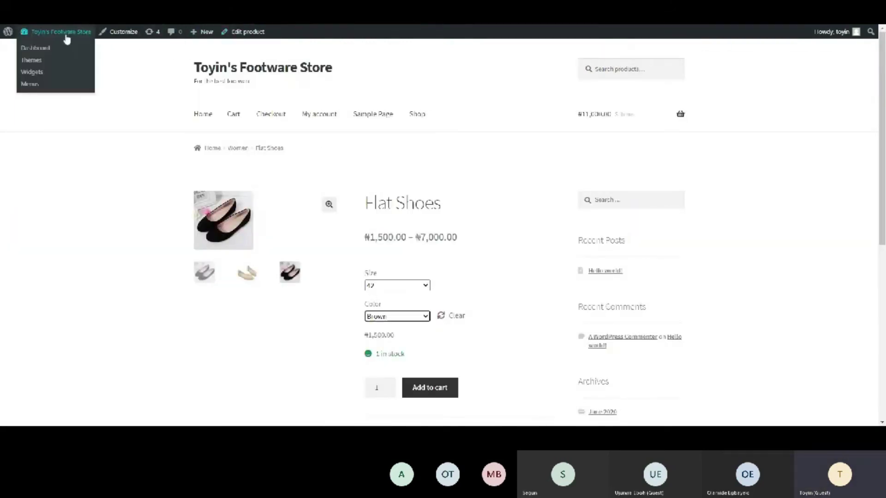
pyautogui.click(41, 47)
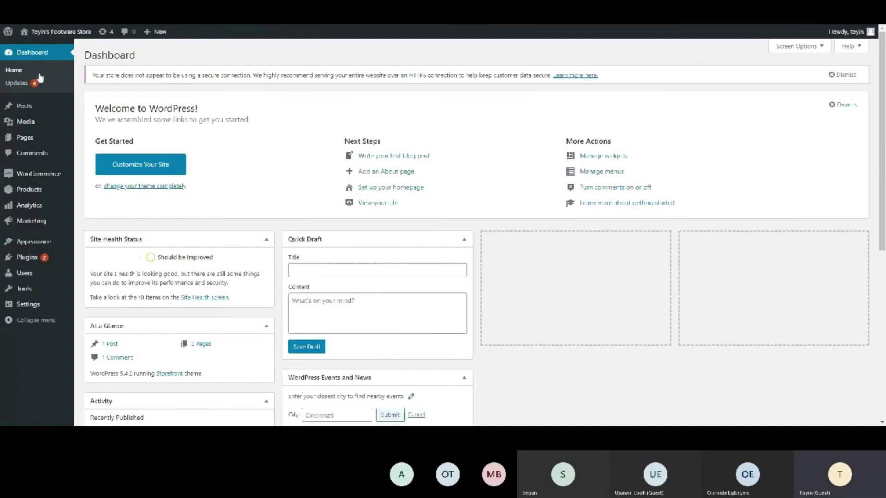
pyautogui.moveTo(28, 138)
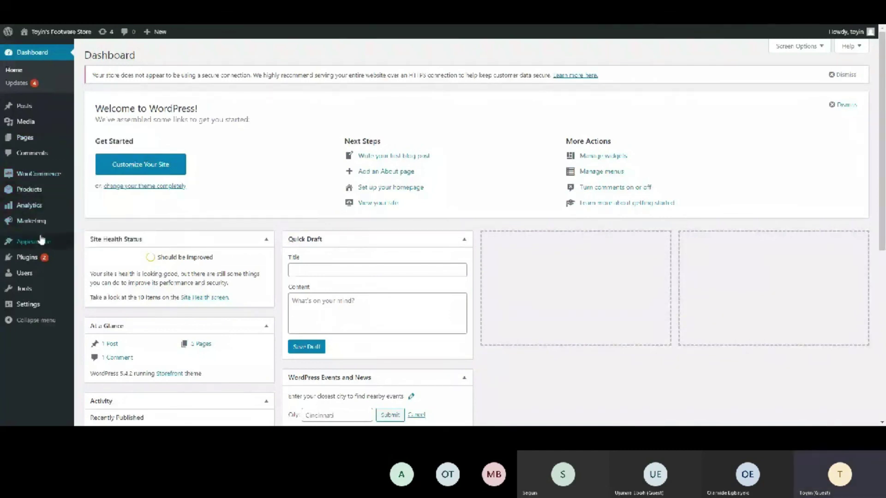
pyautogui.moveTo(62, 263)
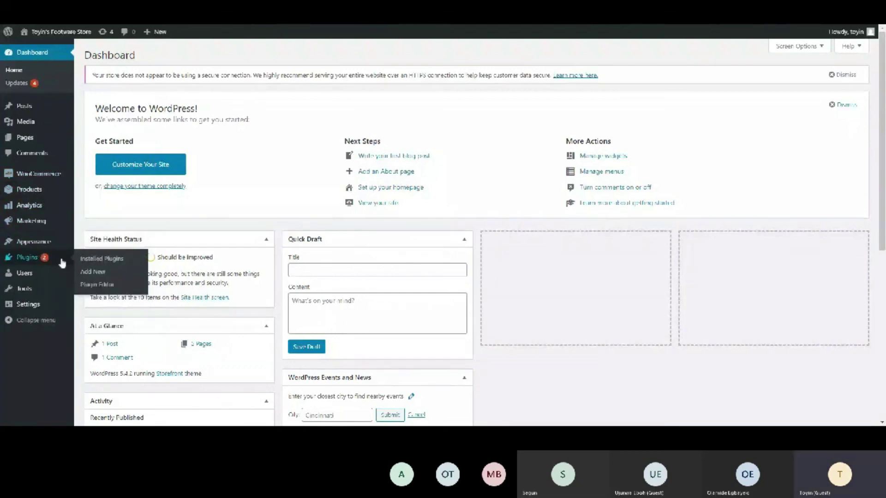
# Search for Paystack among the available plugins, then install and activate the Paystack WooCommerce Payment Gateway.
pyautogui.click(100, 259)
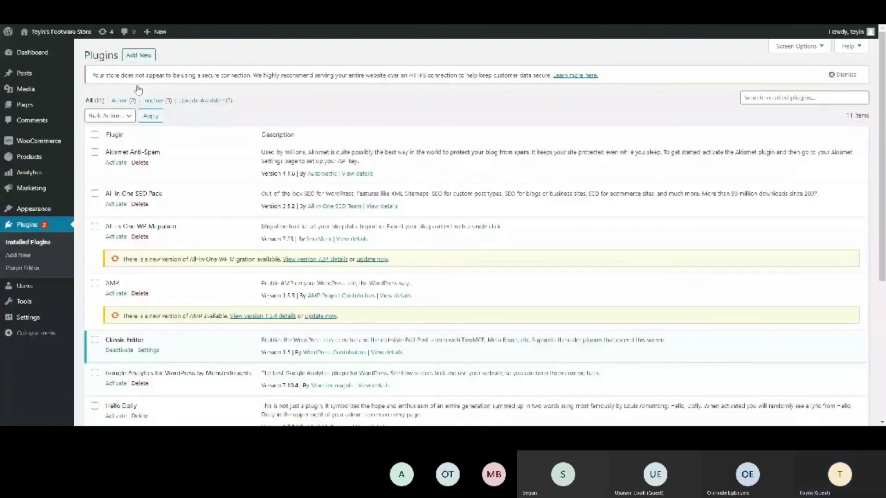
pyautogui.click(139, 55)
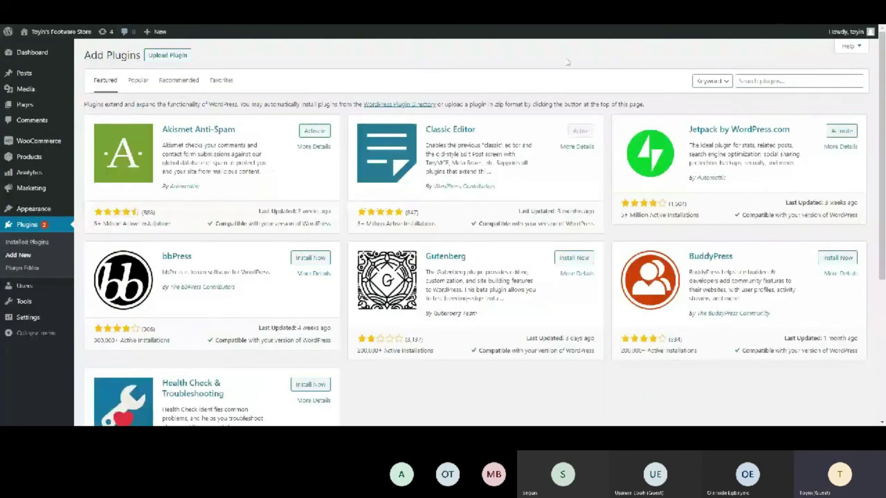
pyautogui.click(784, 81)
pyautogui.write('Fou')
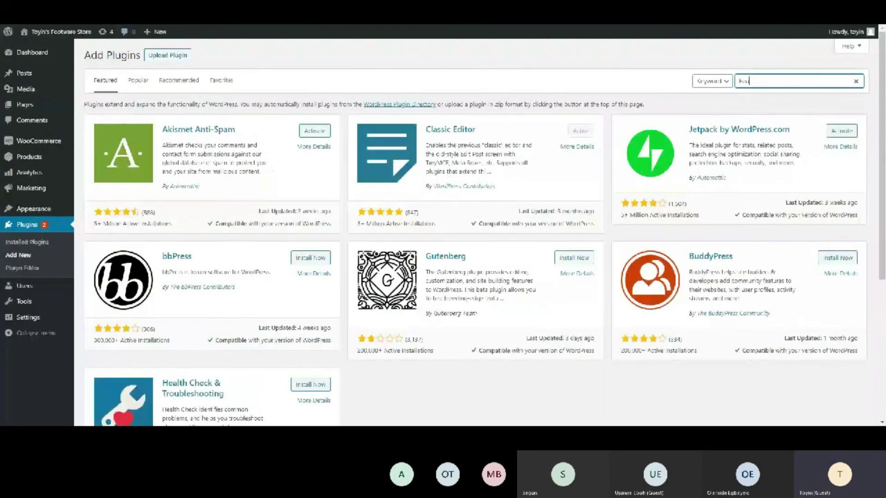
pyautogui.write('ndLuc')
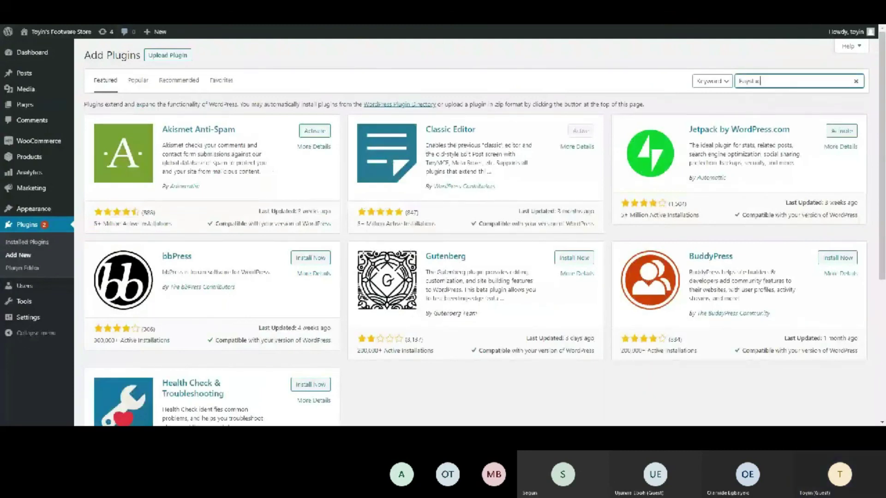
pyautogui.write('k')
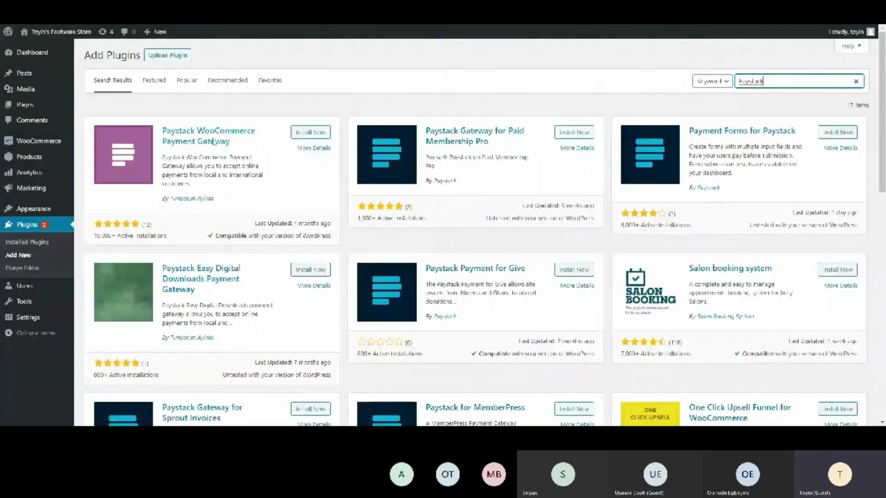
pyautogui.click(310, 133)
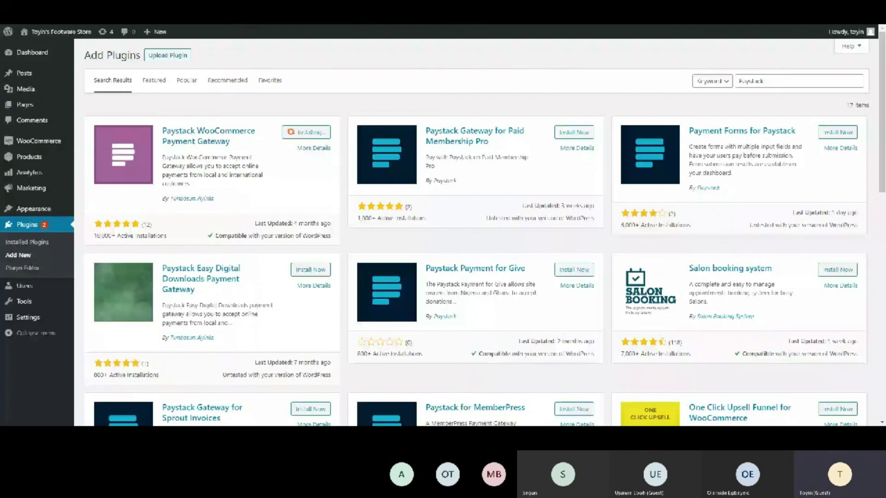
pyautogui.click(323, 134)
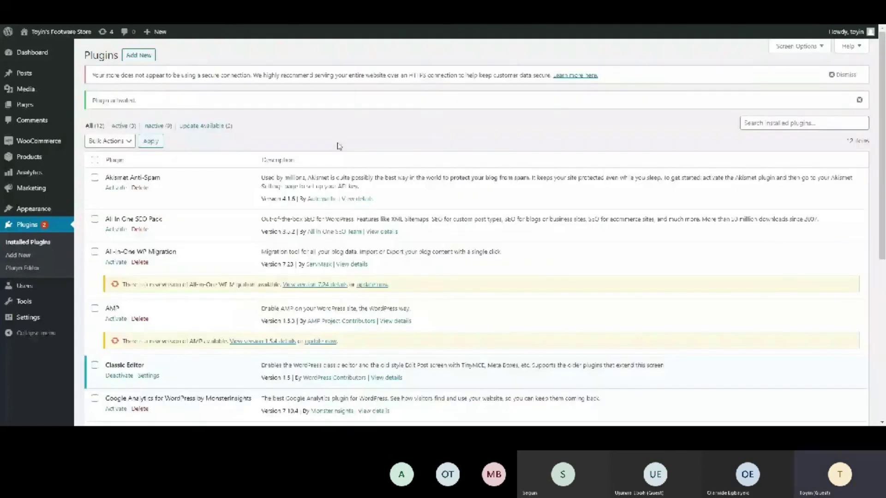
# Enable Paystack – Debit/Credit Cards as a payment method in the WooCommerce payment settings and save the changes.
pyautogui.moveTo(65, 160)
pyautogui.moveTo(46, 142)
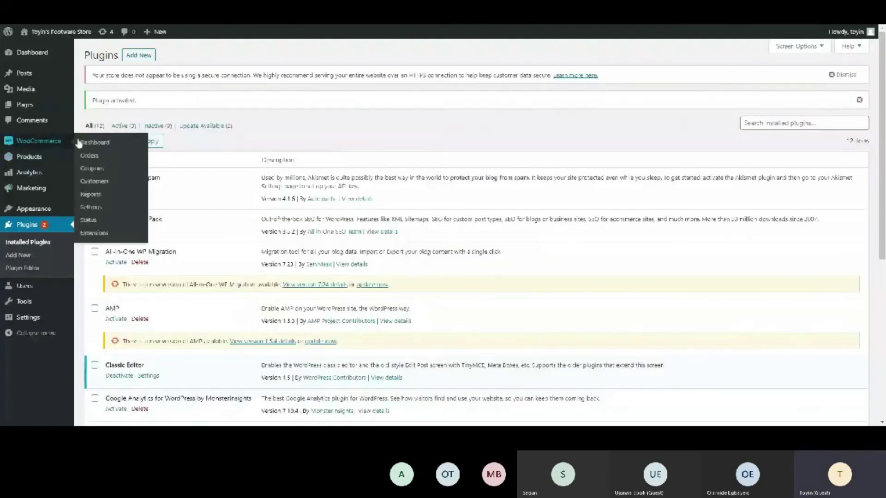
pyautogui.click(88, 207)
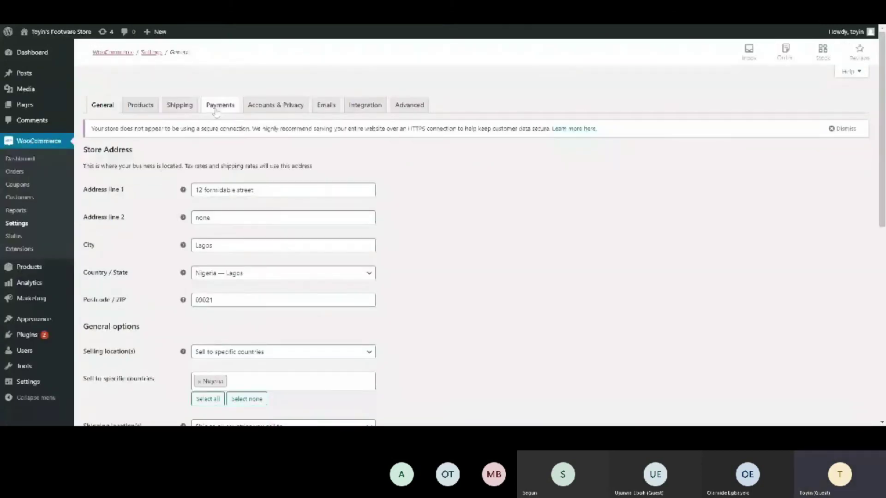
pyautogui.click(215, 110)
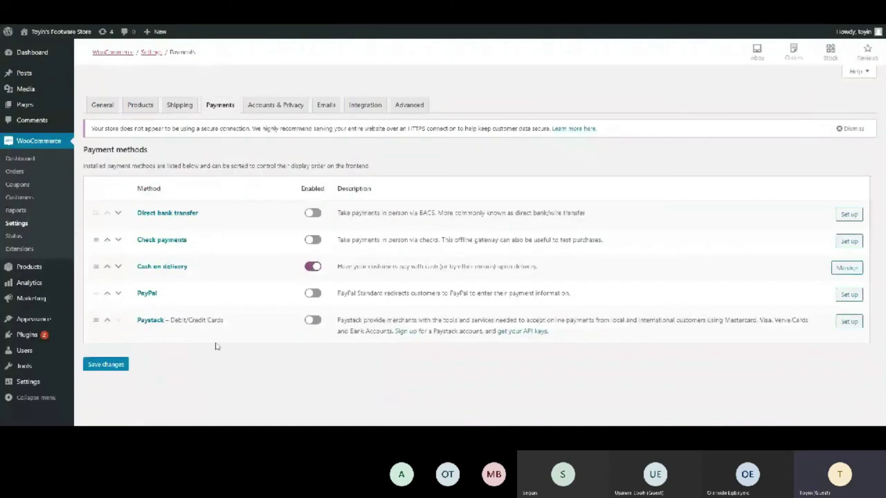
pyautogui.click(320, 323)
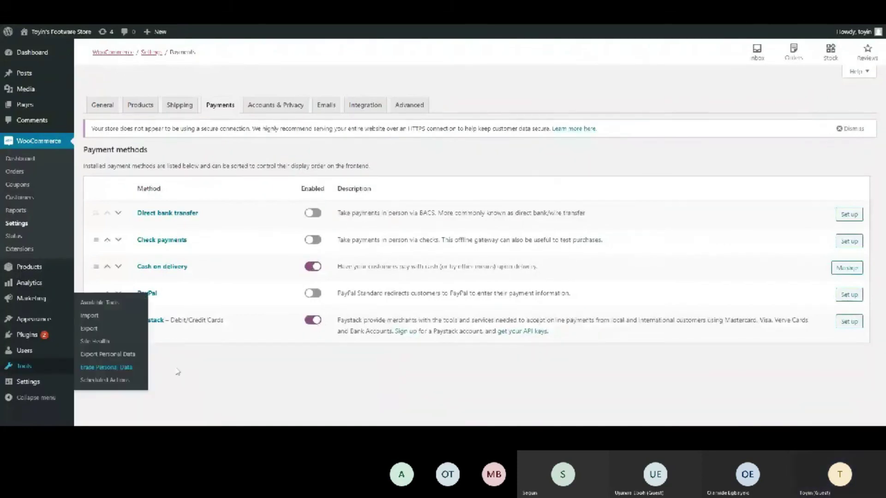
pyautogui.click(110, 364)
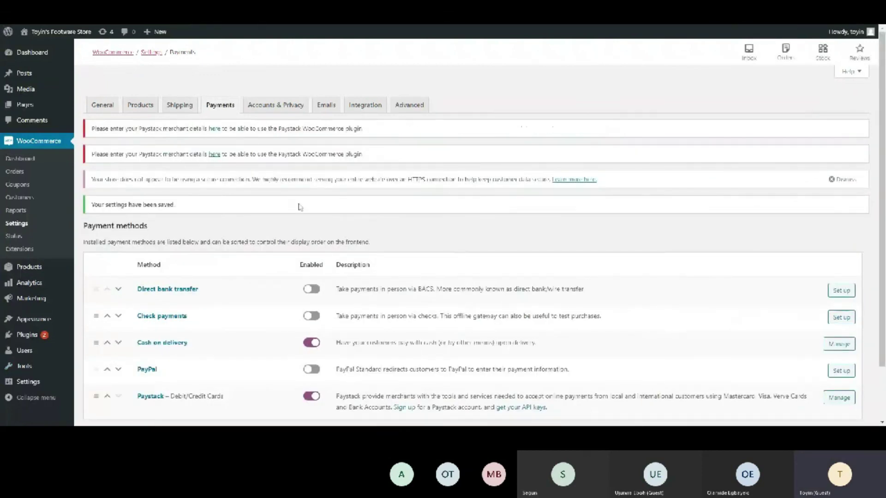
# Open the Paystack gateway's merchant settings and enter the API key in the Test Public Key field.
pyautogui.scroll(-1, 186, 240)
pyautogui.scroll(1, 186, 240)
pyautogui.scroll(-1, 189, 217)
pyautogui.scroll(1, 194, 175)
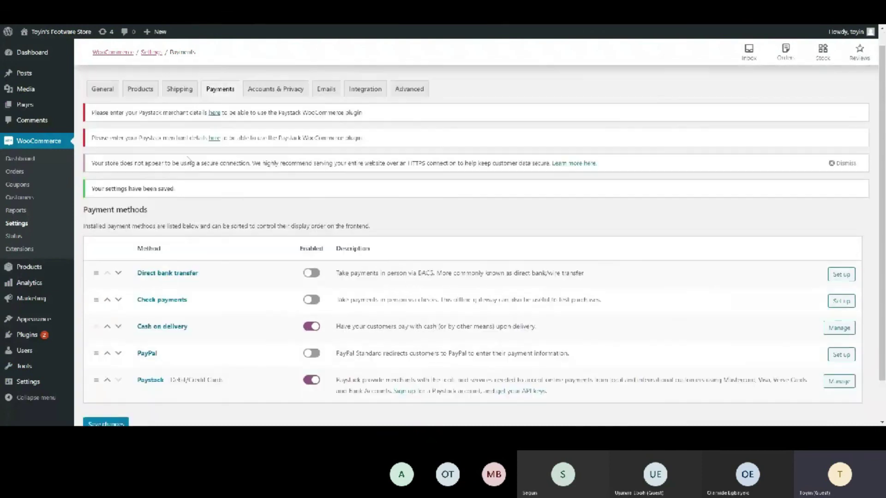
pyautogui.click(213, 138)
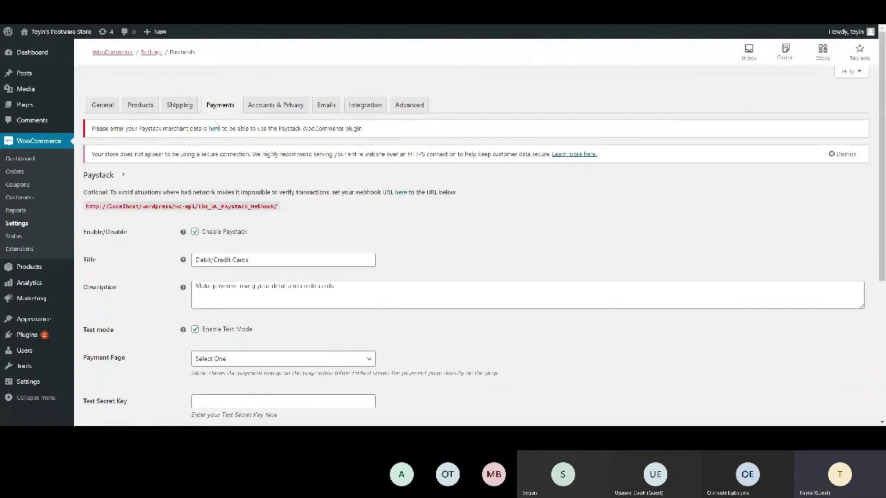
pyautogui.scroll(-1, 221, 292)
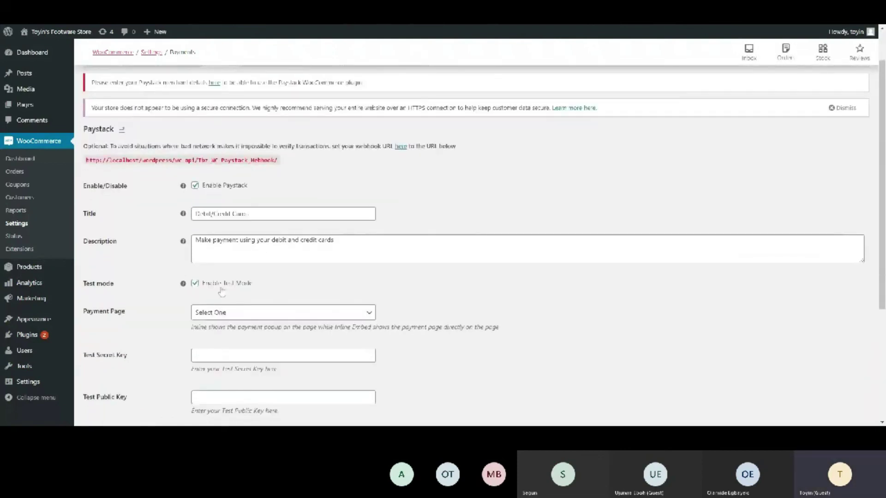
pyautogui.scroll(-2, 221, 292)
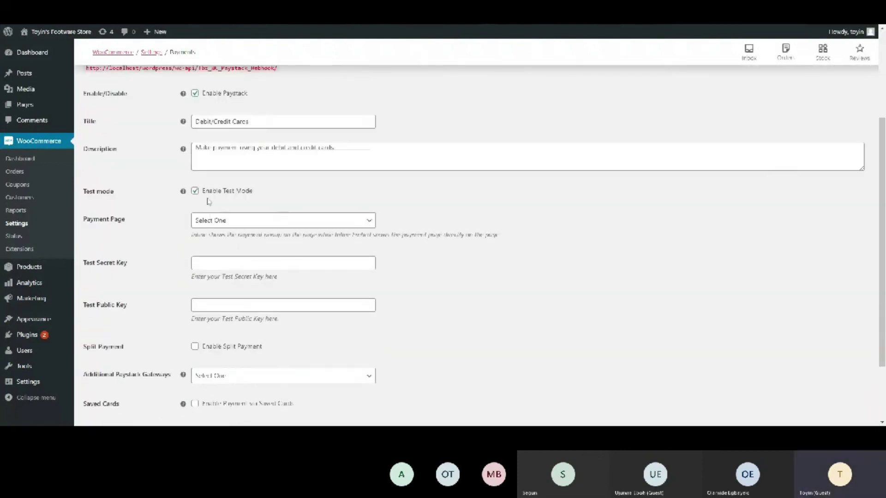
pyautogui.scroll(2, 209, 201)
pyautogui.scroll(-3, 211, 216)
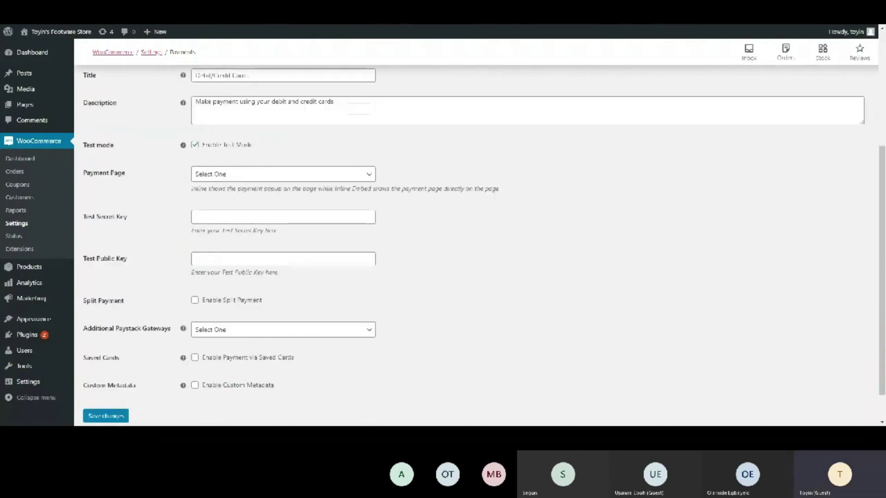
pyautogui.click(210, 216)
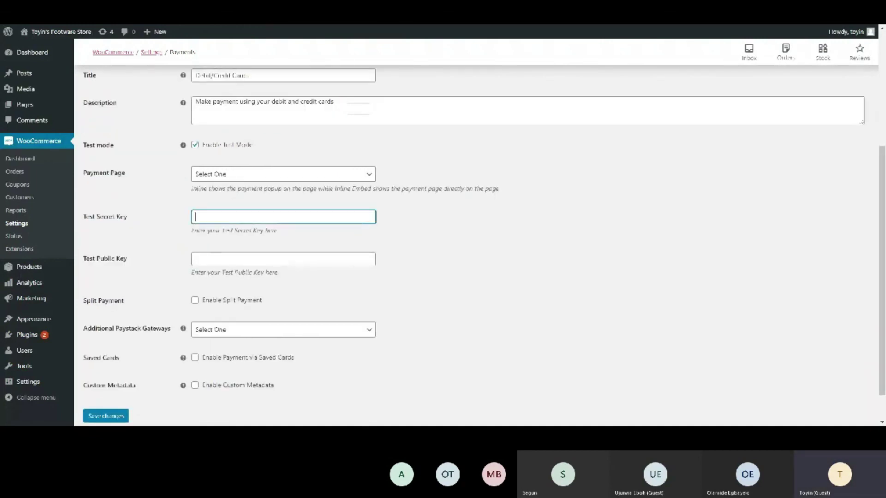
pyautogui.press('Tab')
pyautogui.hotkey('ctrl', 'v')
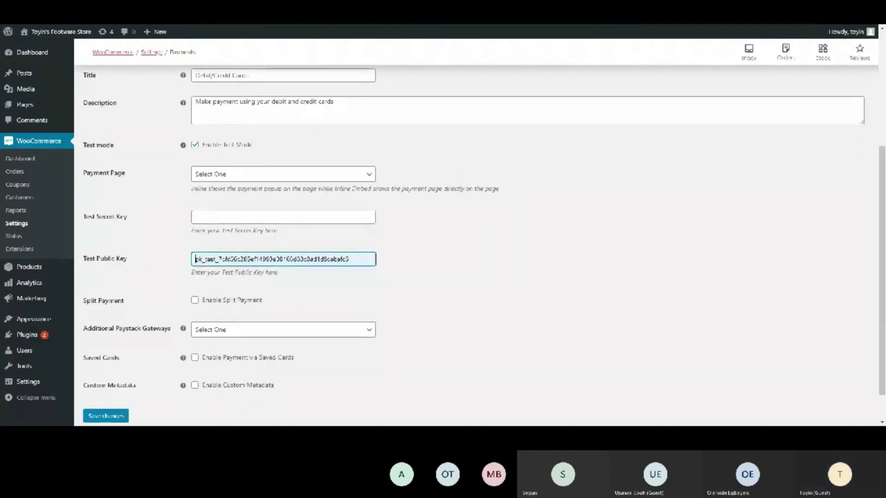
# Fill the Test Secret Key field with the same key as the Test Public Key and save the Paystack settings.
pyautogui.hotkey('ctrl', 'a')
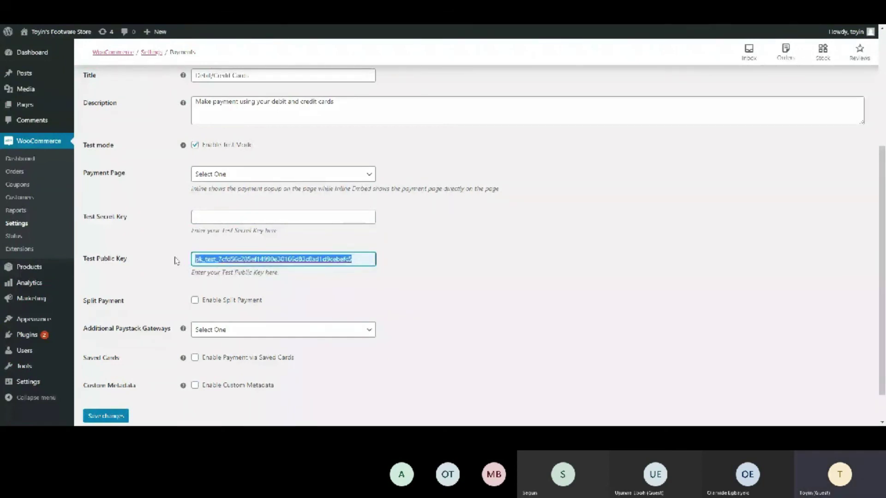
pyautogui.hotkey('shift', 'Tab')
pyautogui.write('p')
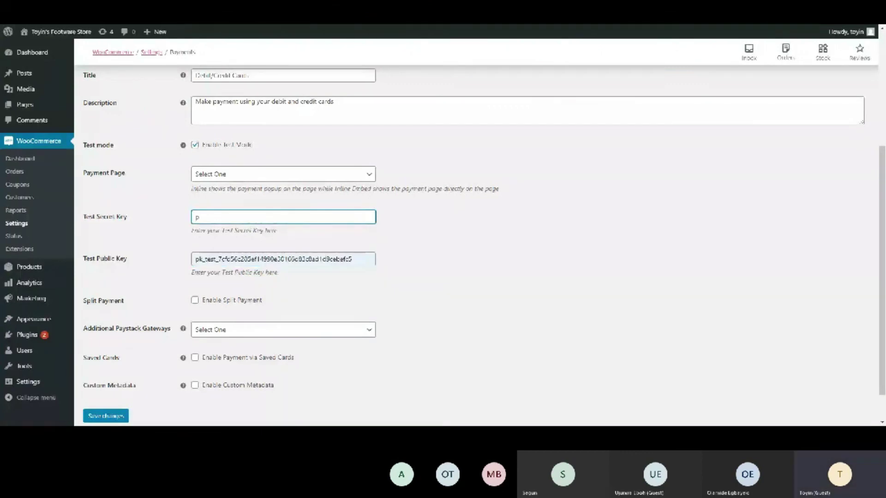
pyautogui.press('BackSpace')
pyautogui.hotkey('ctrl', 'v')
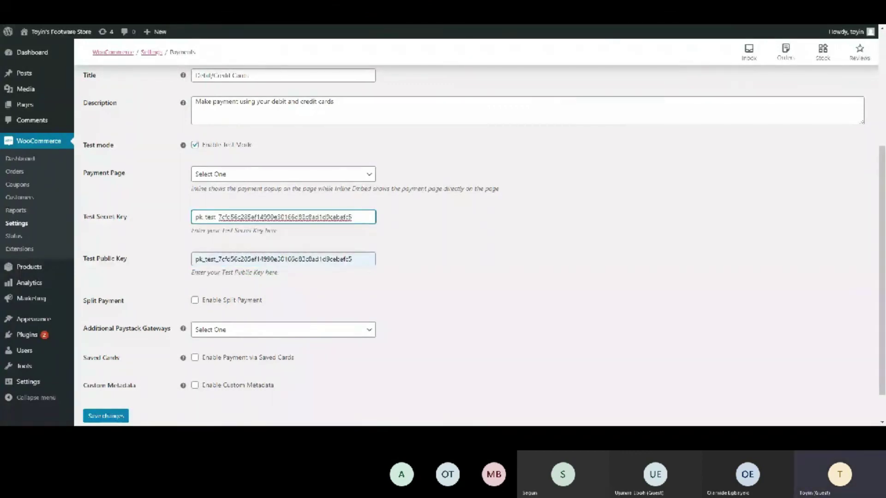
pyautogui.hotkey('ctrl', 'a')
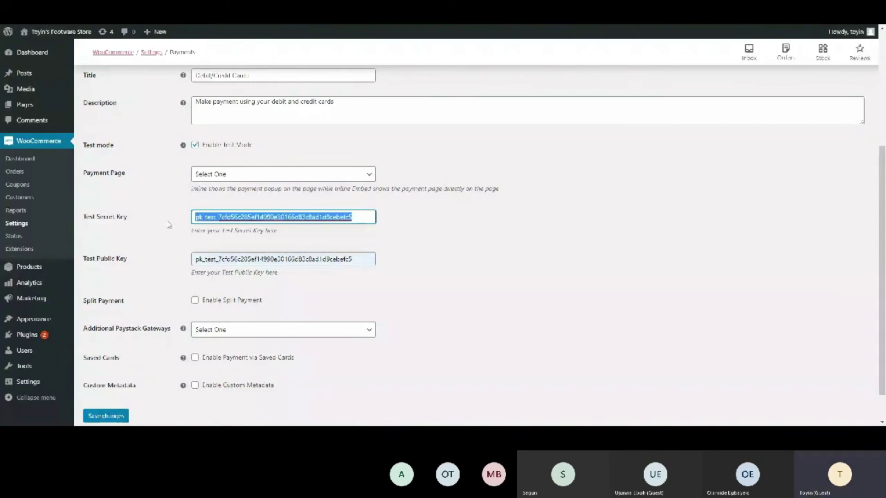
pyautogui.press('Right')
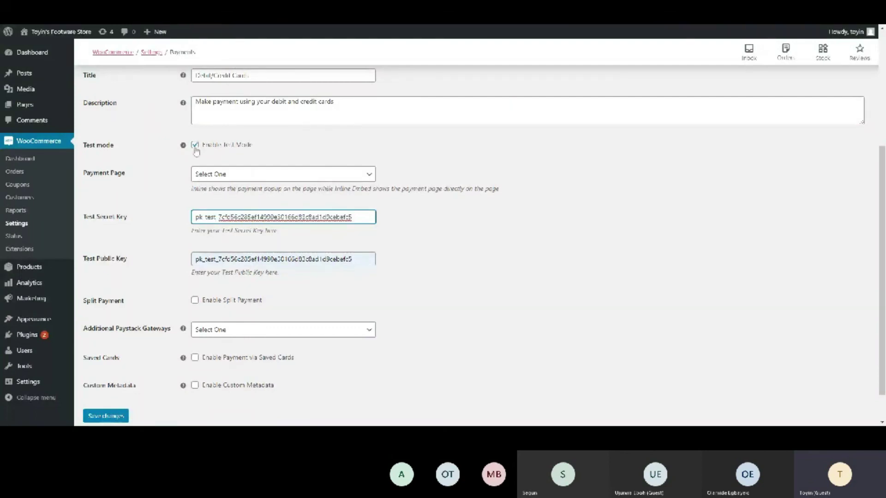
pyautogui.scroll(1, 203, 185)
pyautogui.scroll(-2, 254, 273)
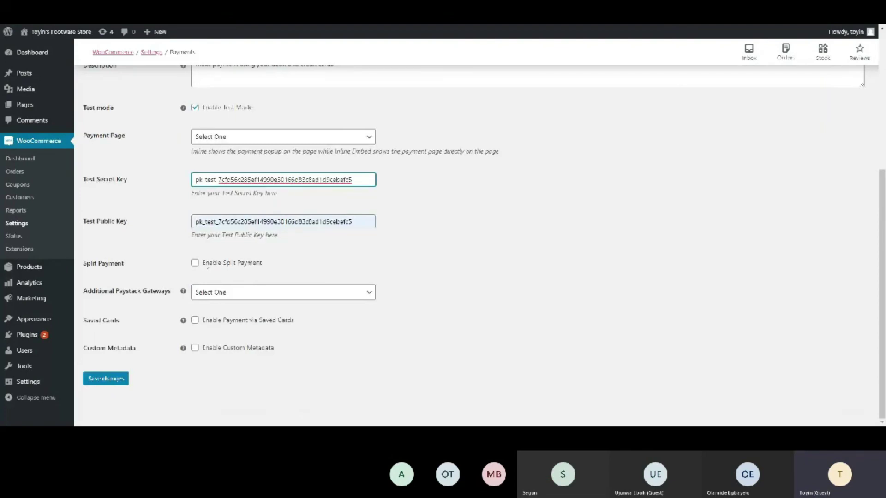
pyautogui.click(106, 379)
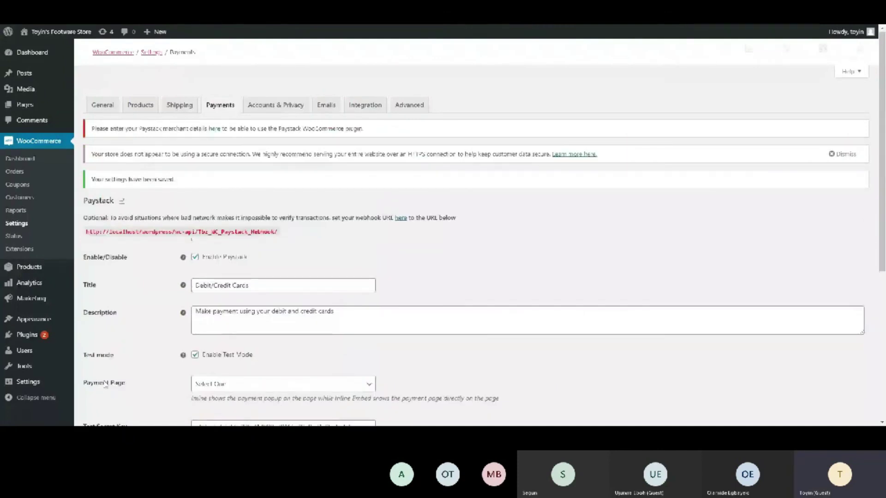
pyautogui.scroll(-3, 209, 116)
pyautogui.scroll(3, 210, 116)
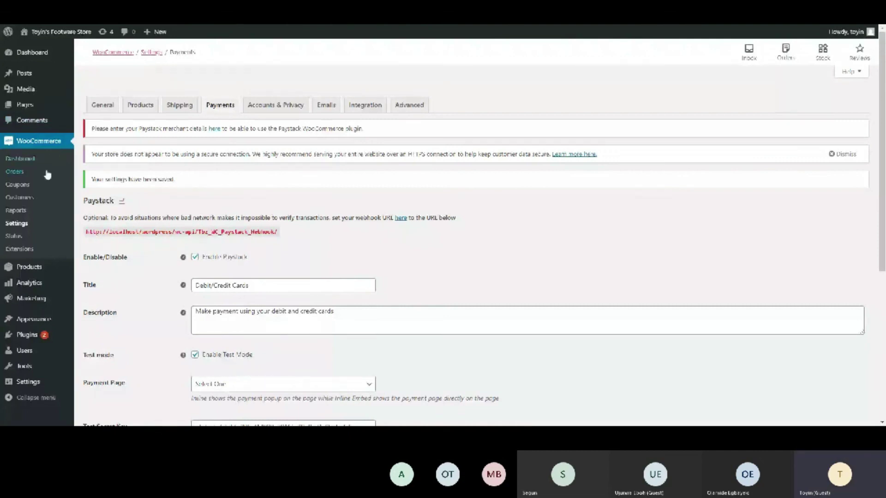
# View the T-Shirts product in the store and proceed to checkout with the current cart.
pyautogui.click(92, 270)
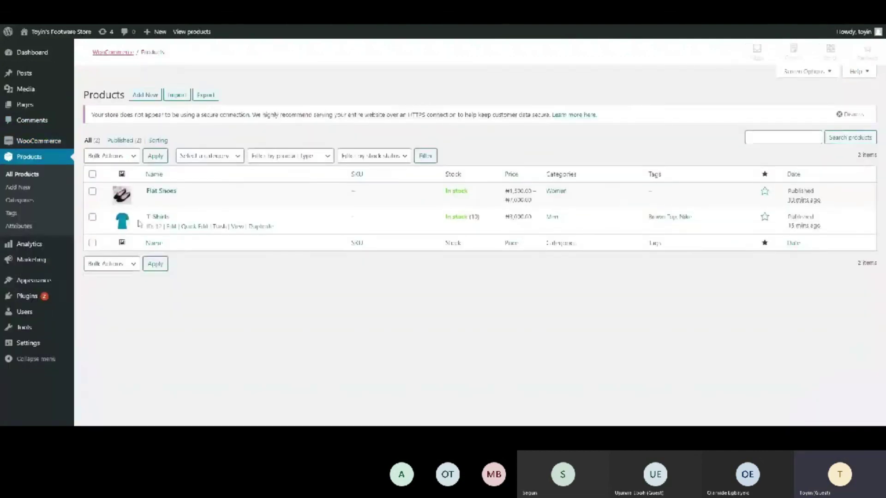
pyautogui.click(158, 217)
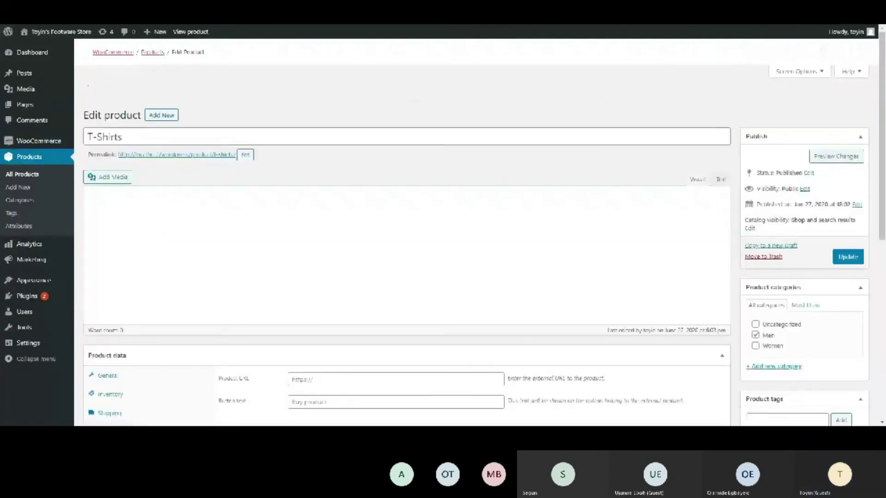
pyautogui.click(190, 31)
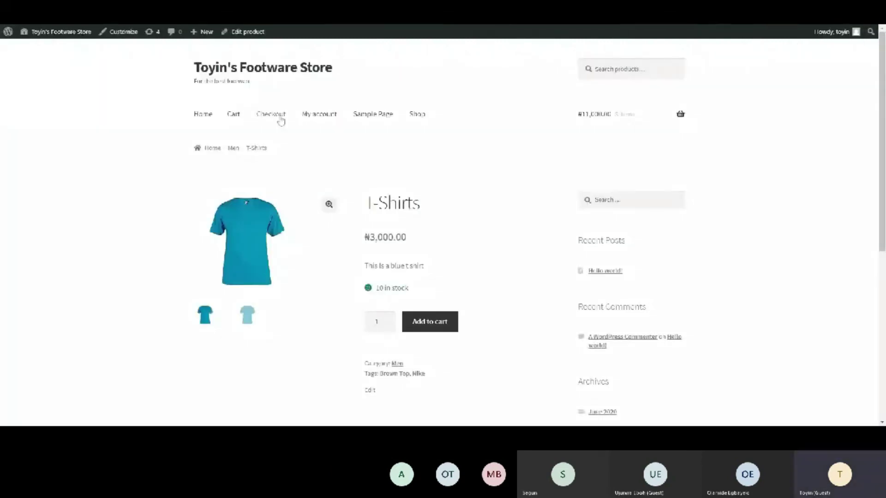
pyautogui.moveTo(601, 114)
pyautogui.click(626, 265)
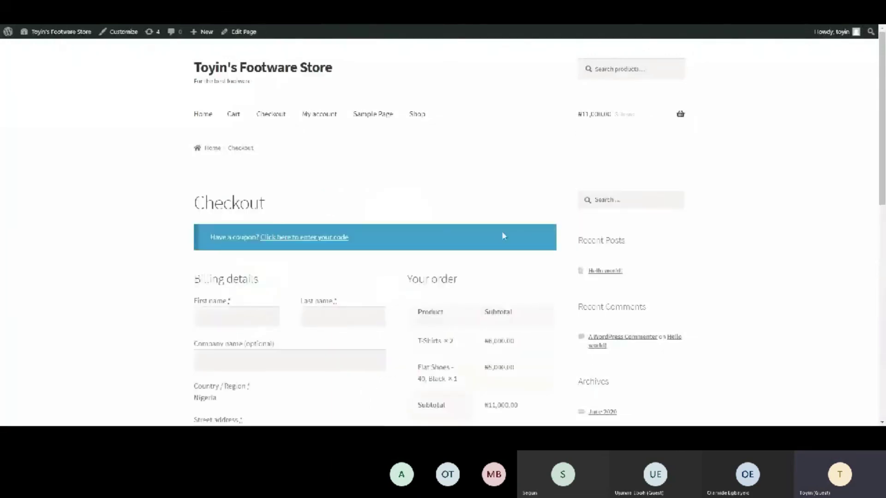
# Choose Debit/Credit Cards as the payment method at checkout and review the billing and order details.
pyautogui.scroll(-8, 502, 235)
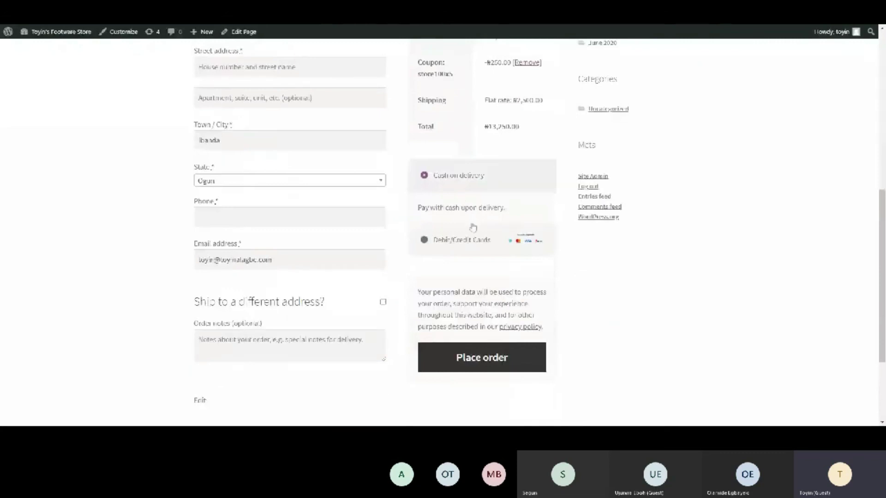
pyautogui.click(476, 247)
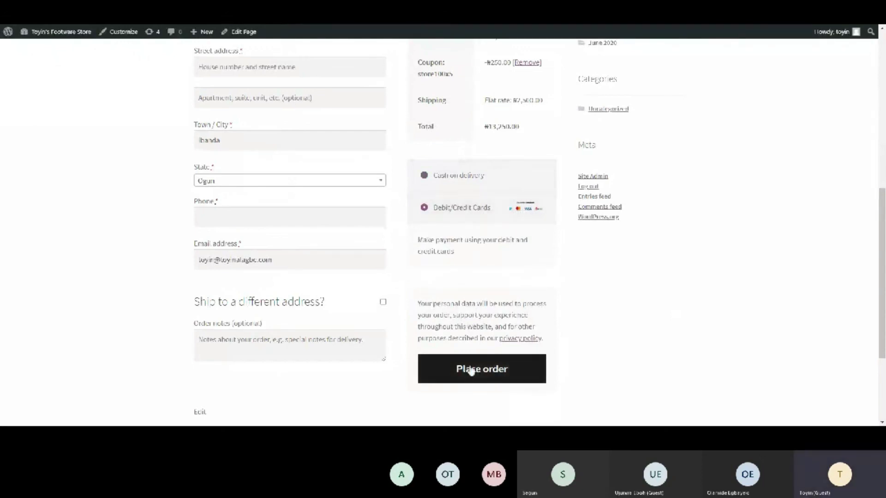
pyautogui.scroll(-1, 466, 248)
pyautogui.scroll(2, 471, 262)
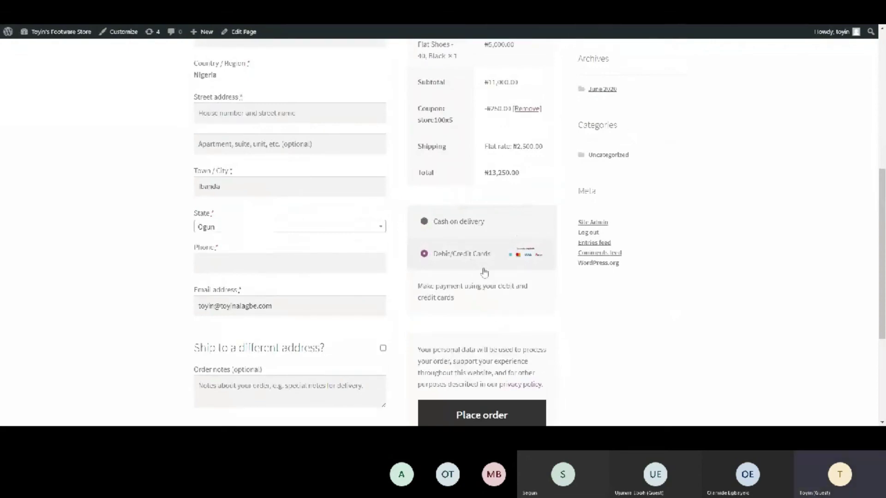
pyautogui.scroll(4, 352, 277)
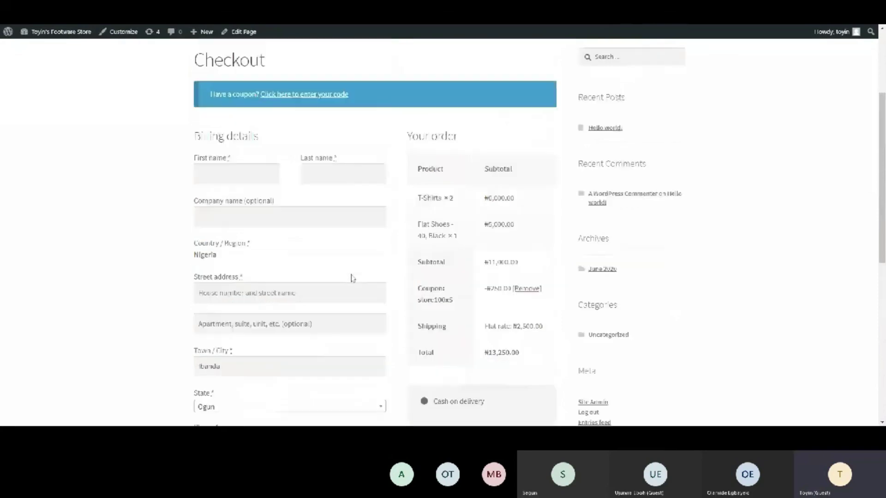
# Open the Cart page for editing from the WordPress dashboard's page list and view it on the storefront.
pyautogui.scroll(3, 352, 277)
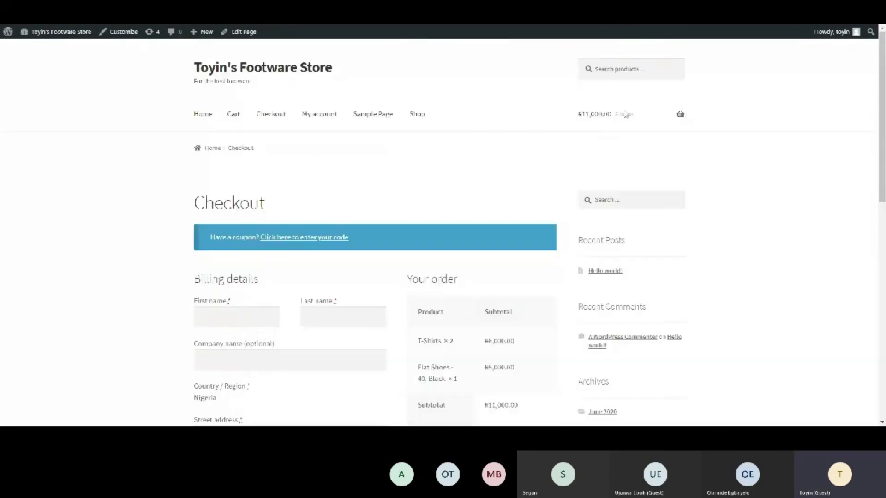
pyautogui.moveTo(60, 33)
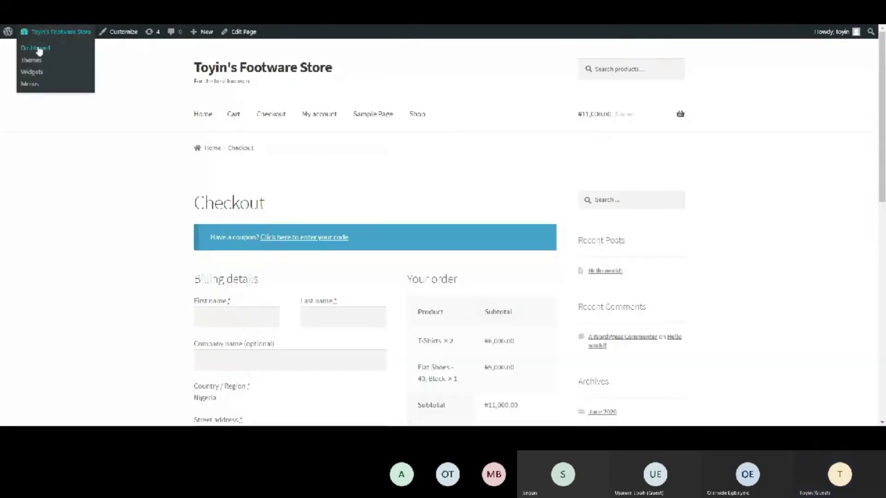
pyautogui.click(39, 52)
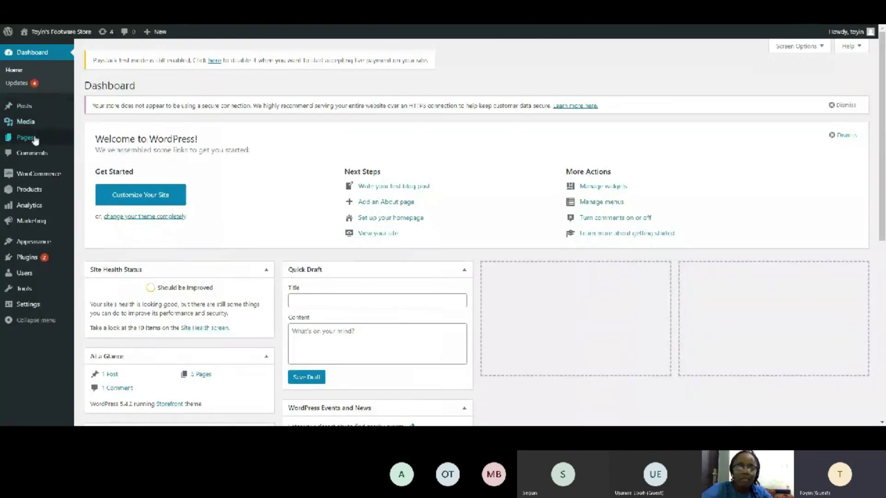
pyautogui.click(85, 141)
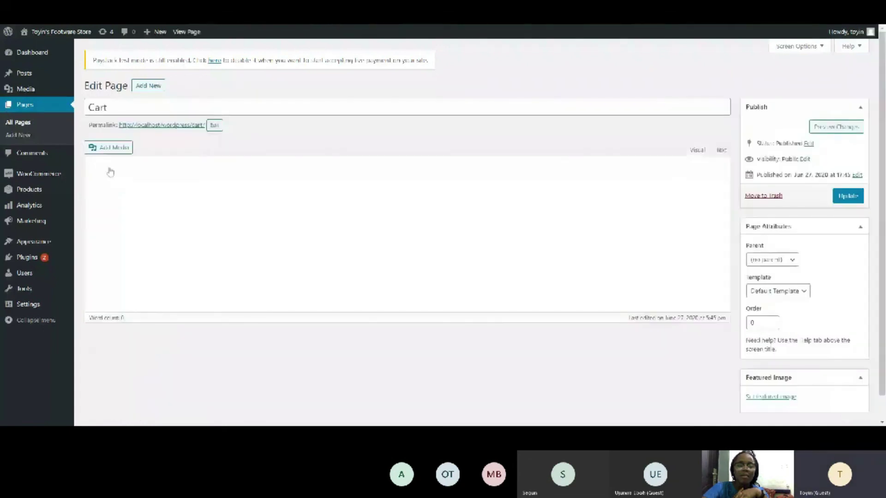
pyautogui.click(170, 129)
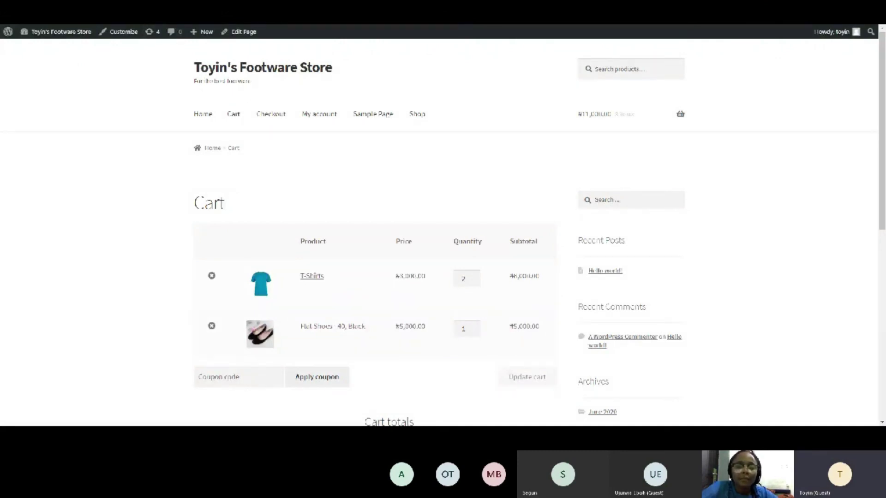
# View the store's Shop page, and examine the Addresses section of My account.
pyautogui.click(417, 114)
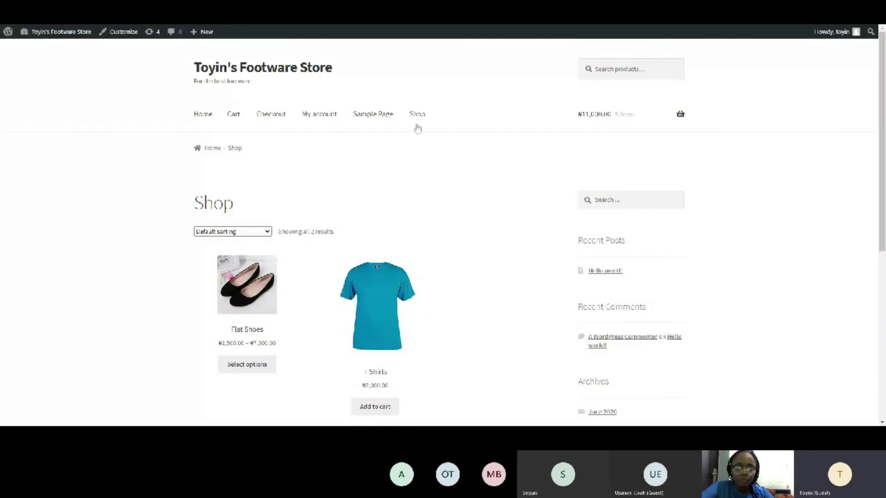
pyautogui.click(322, 115)
pyautogui.scroll(-3, 295, 185)
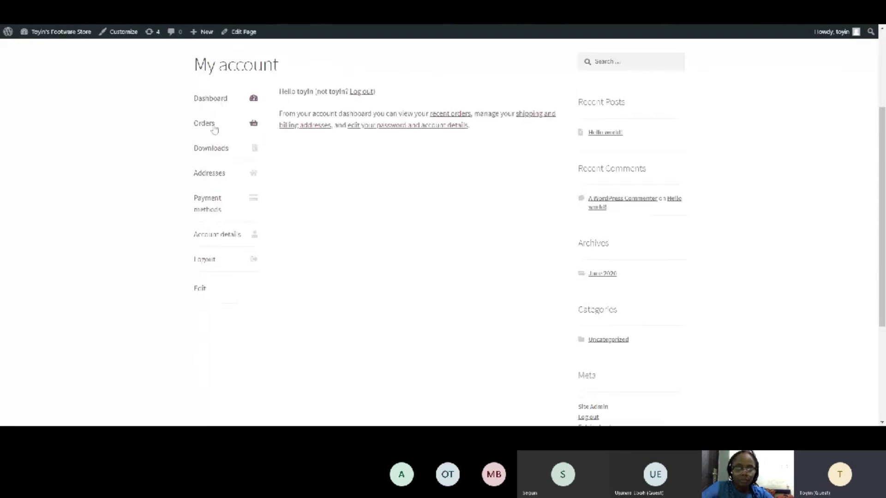
pyautogui.click(218, 173)
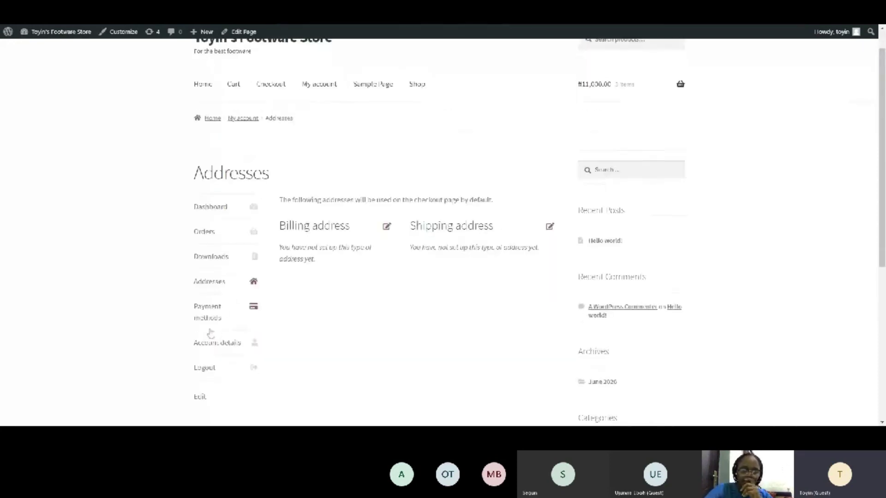
pyautogui.scroll(-1, 210, 332)
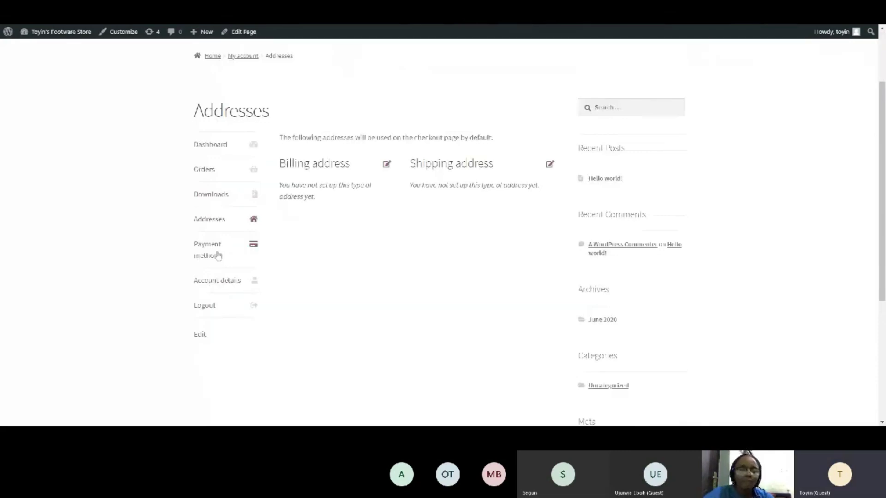